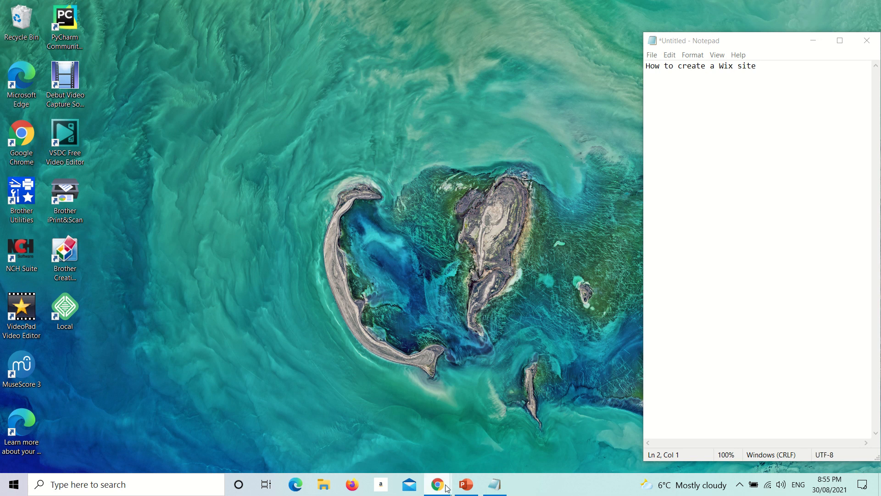
# - Switch to Notepad and add an empty line below the "How to create a Wix site" heading
pyautogui.moveTo(447, 487)
pyautogui.moveTo(548, 402)
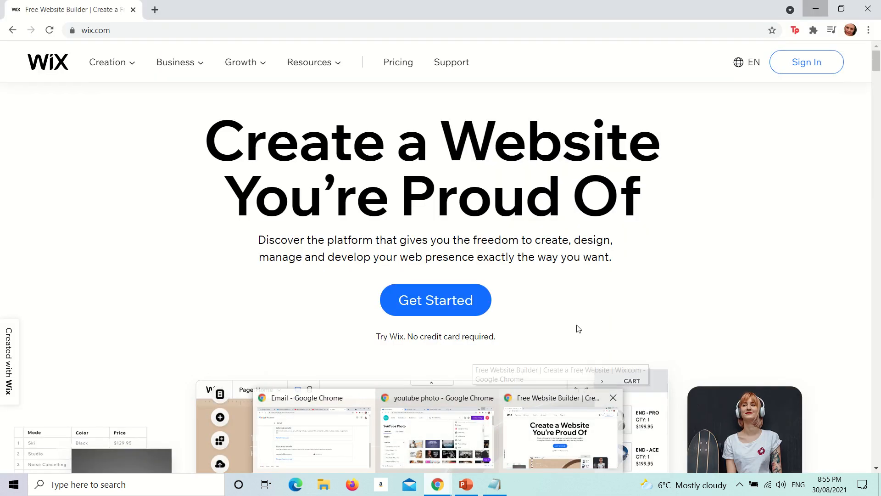
pyautogui.click(707, 125)
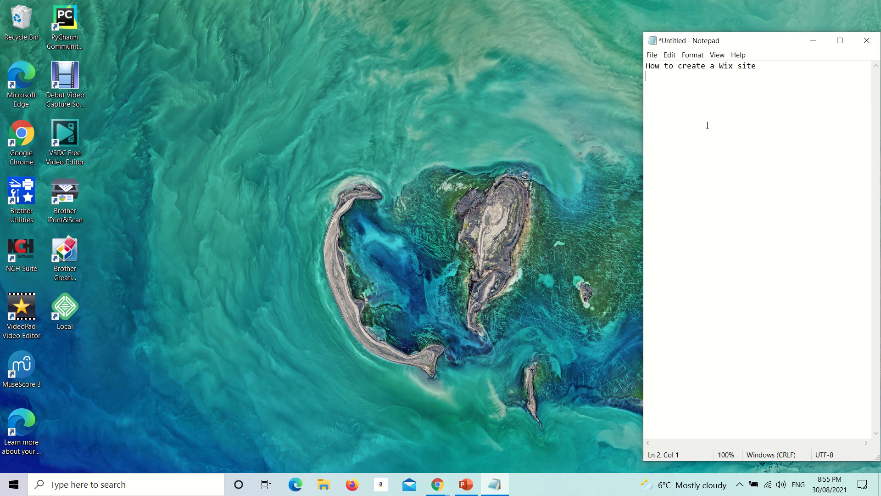
pyautogui.press('Return')
# - Switch to the Chrome window showing the Wix homepage and load wix.com
pyautogui.moveTo(442, 488)
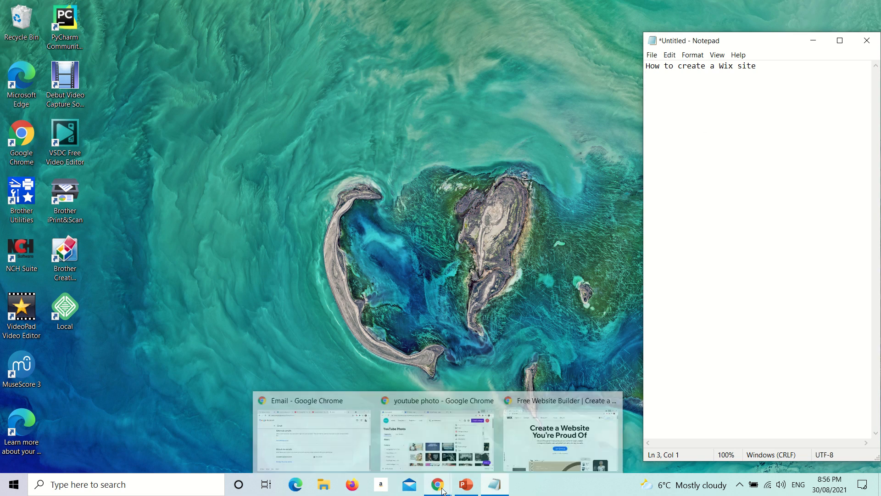
pyautogui.click(569, 462)
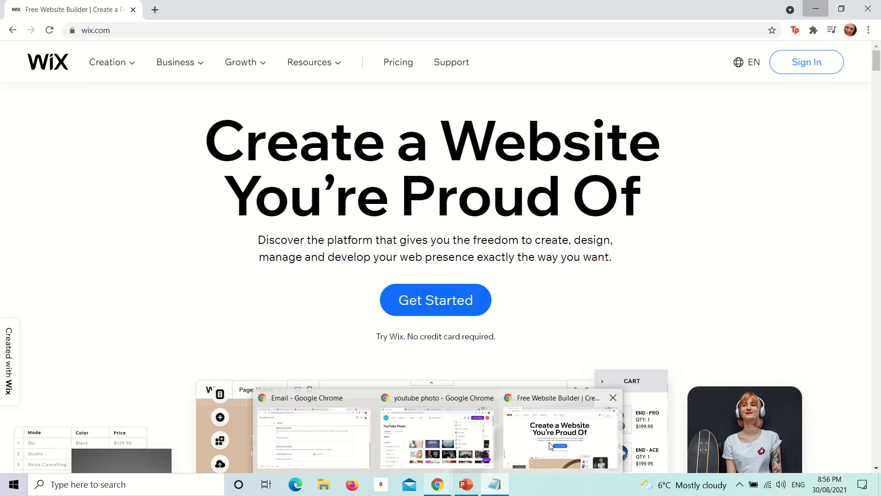
pyautogui.click(126, 29)
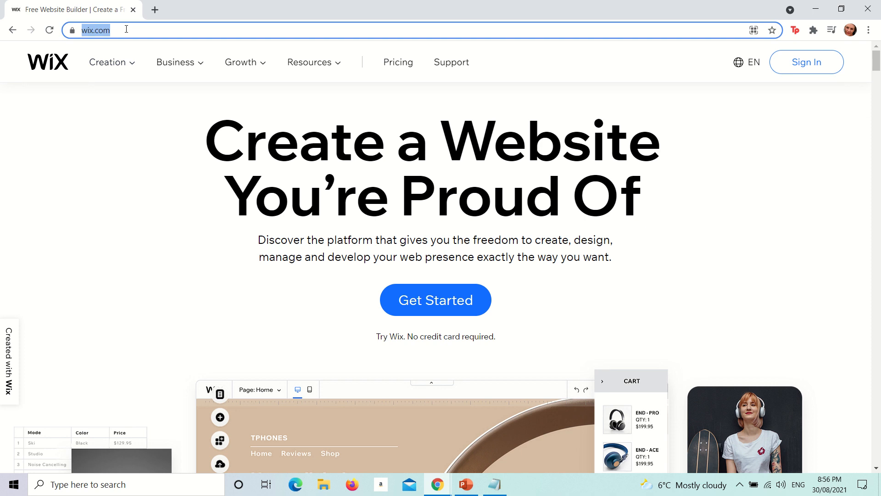
pyautogui.write('wix.co')
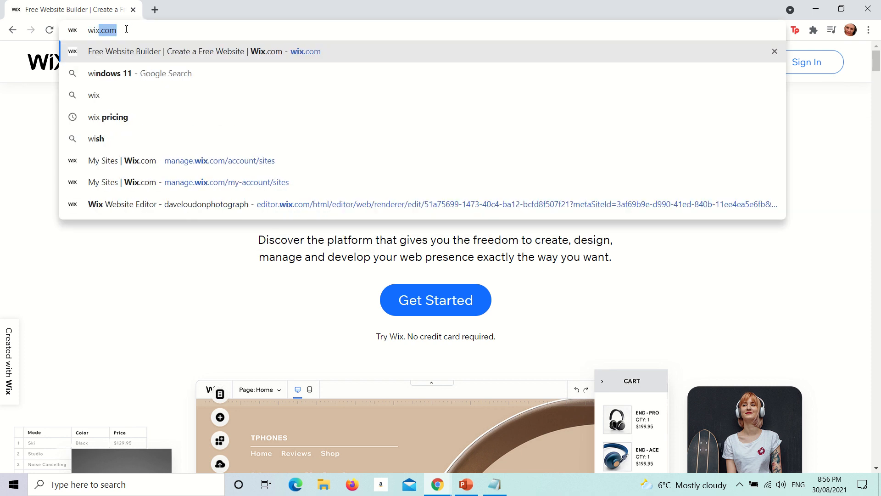
pyautogui.press('Return')
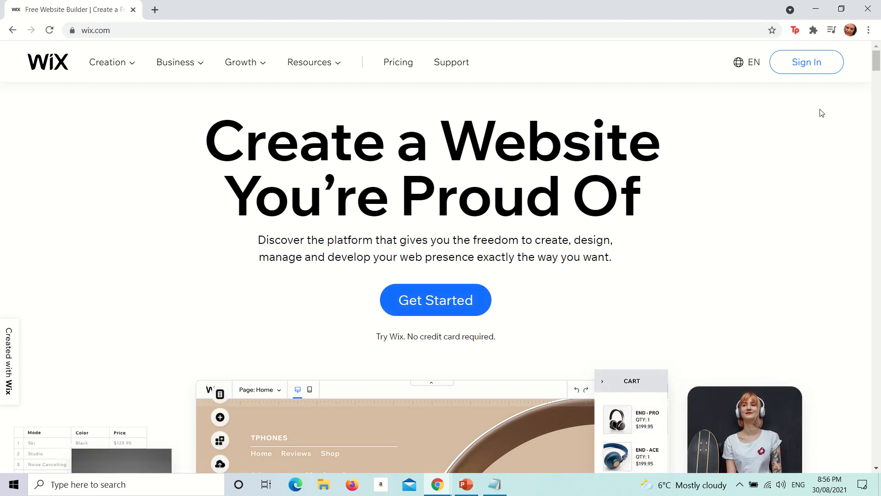
# - Log in to Wix with the saved account credentials
pyautogui.click(809, 61)
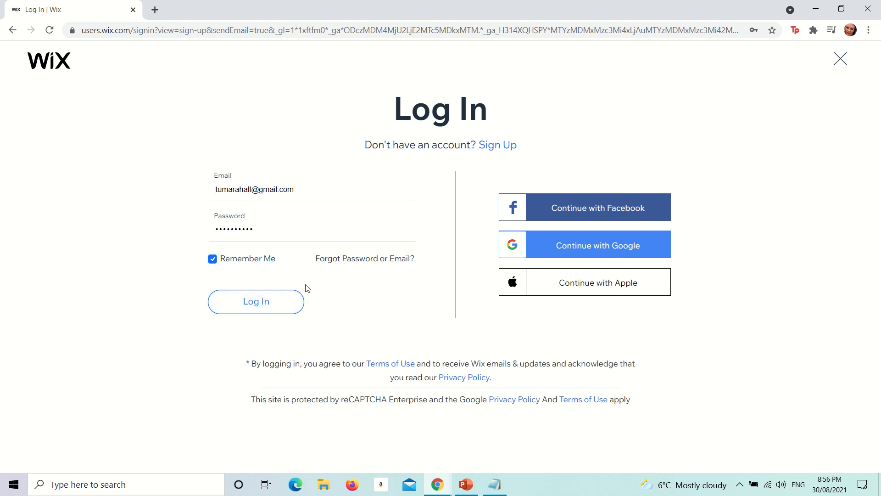
pyautogui.click(280, 296)
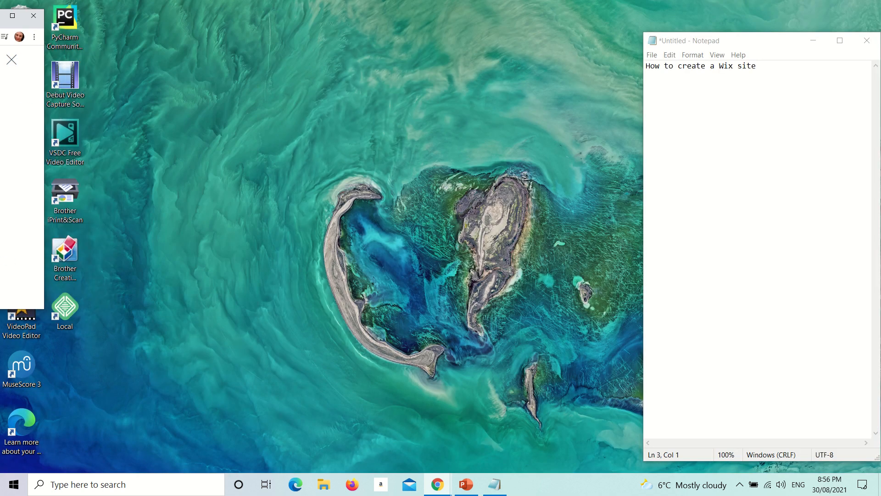
# - Move the browser window back onto the middle of the desktop and dismiss the password check warning
pyautogui.moveTo(0, 18); pyautogui.dragTo(0, 15)
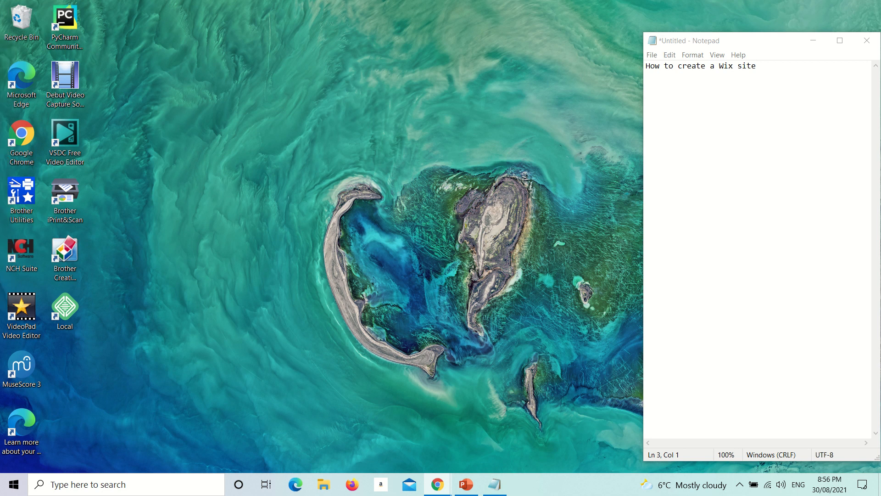
pyautogui.moveTo(0, 153); pyautogui.dragTo(513, 96)
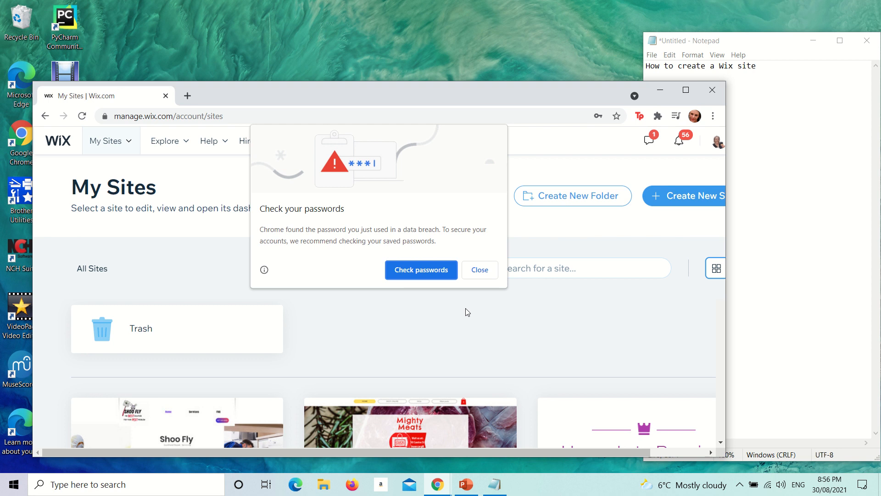
pyautogui.click(481, 270)
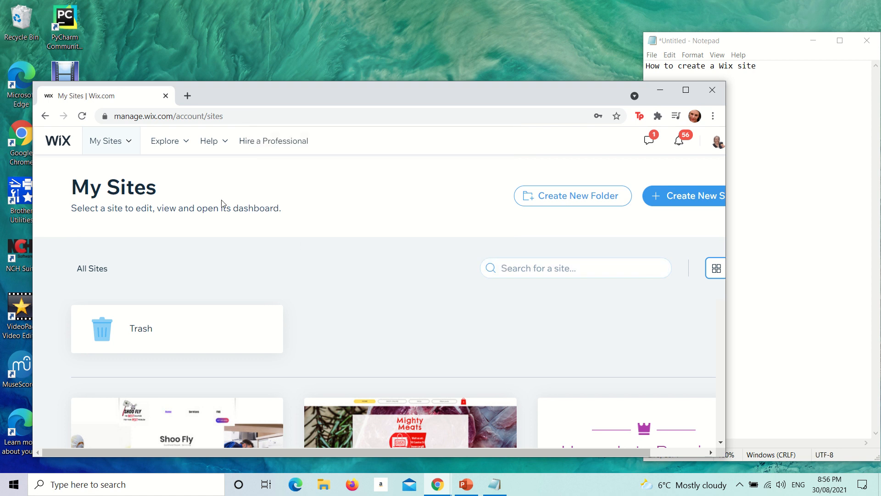
# - Start creating a new site from the My Sites options and maximize the browser window
pyautogui.click(129, 143)
pyautogui.click(262, 181)
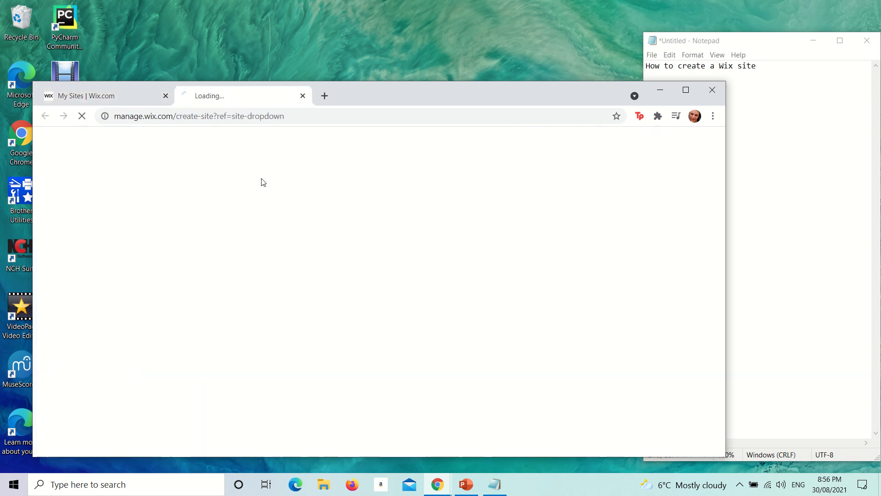
pyautogui.click(683, 97)
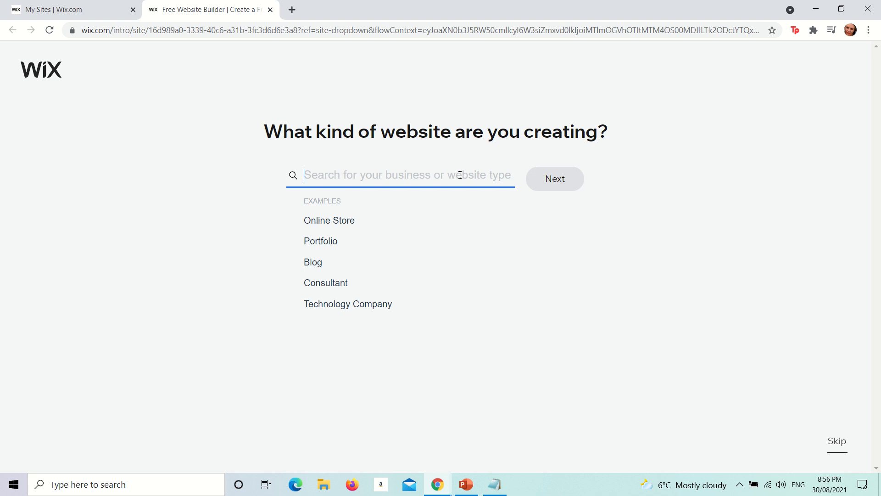
# - Set the kind of website to Online Clothing Store and continue
pyautogui.write('Online')
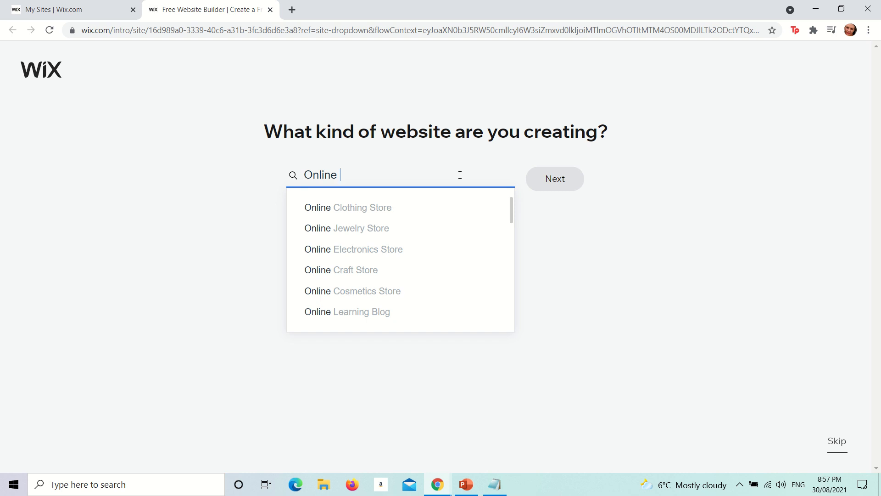
pyautogui.click(400, 208)
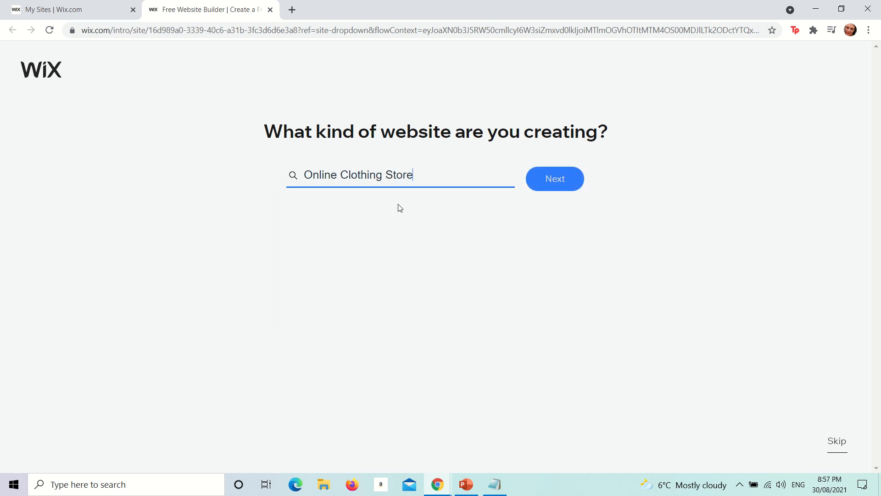
pyautogui.click(564, 182)
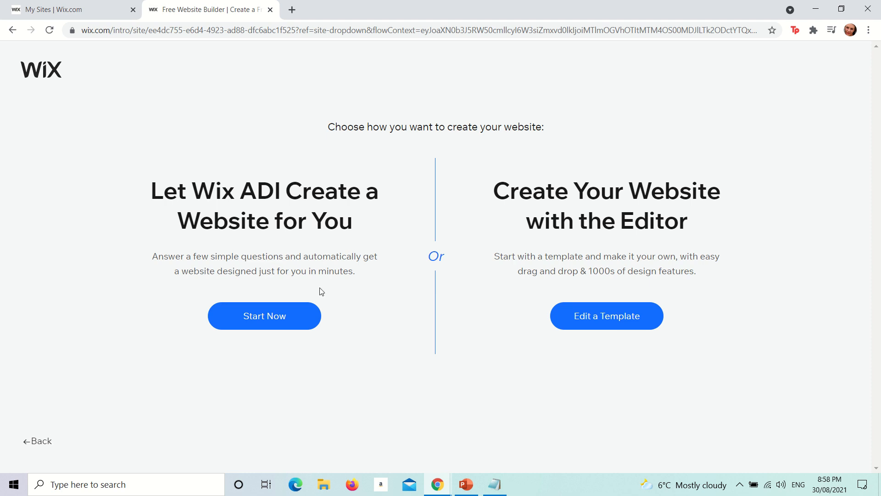
# - Choose to build the site from a template, and open the T-Shirt Store template with the orange Women's Collection banner in the editor
pyautogui.click(625, 320)
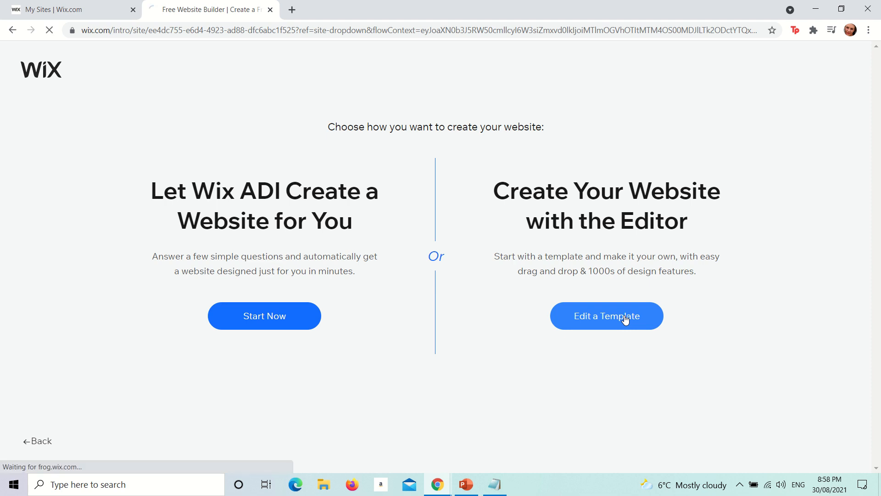
pyautogui.scroll(-1, 285, 189)
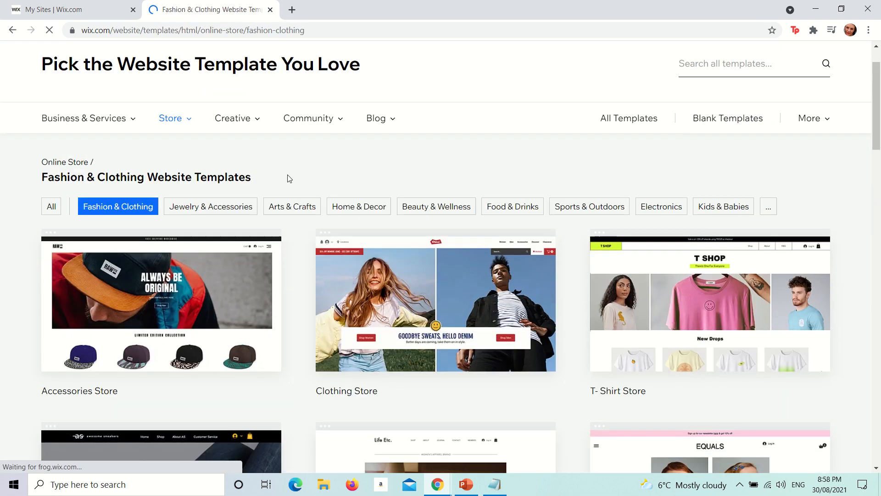
pyautogui.scroll(-1, 553, 191)
pyautogui.moveTo(533, 209)
pyautogui.scroll(-10, 534, 211)
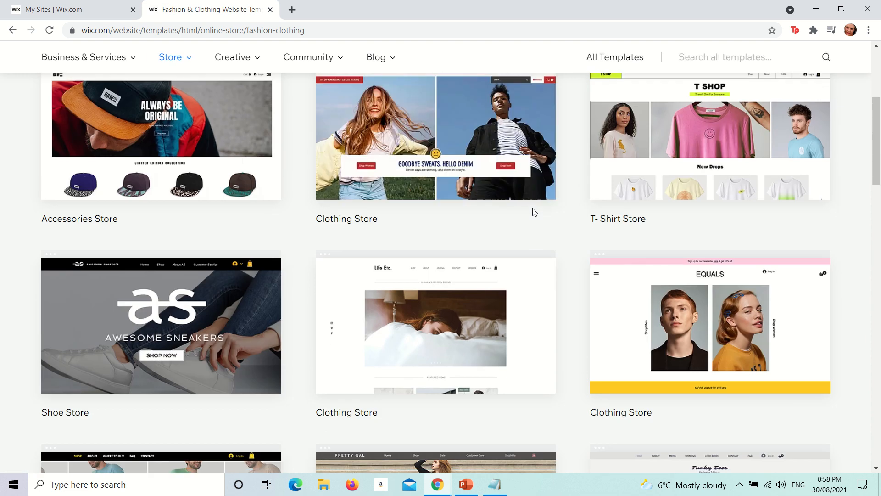
pyautogui.scroll(-4, 538, 204)
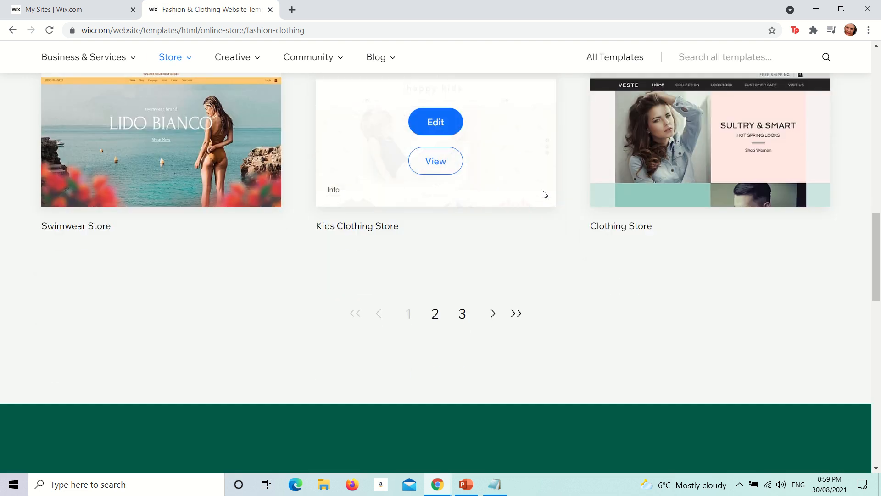
pyautogui.scroll(7, 542, 185)
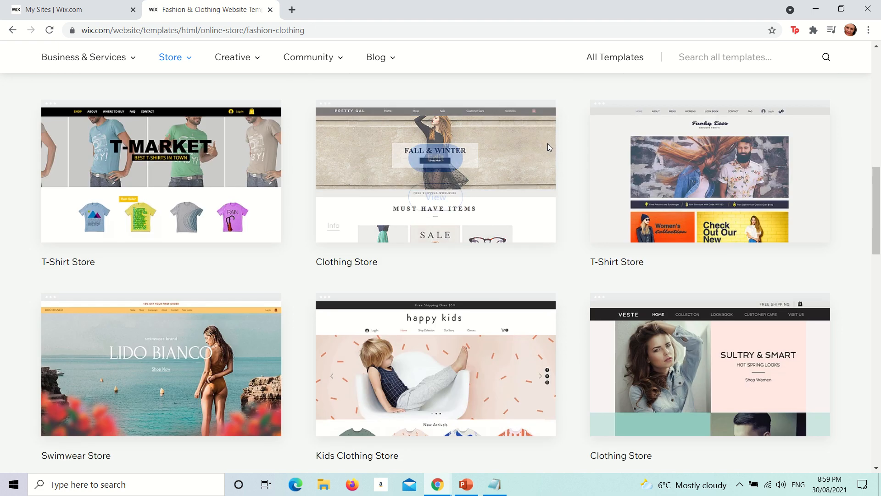
pyautogui.scroll(3, 549, 147)
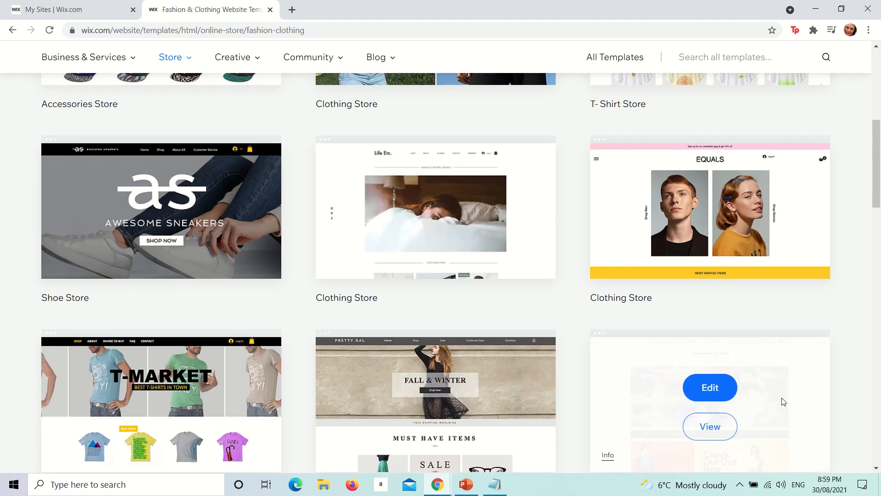
pyautogui.click(725, 390)
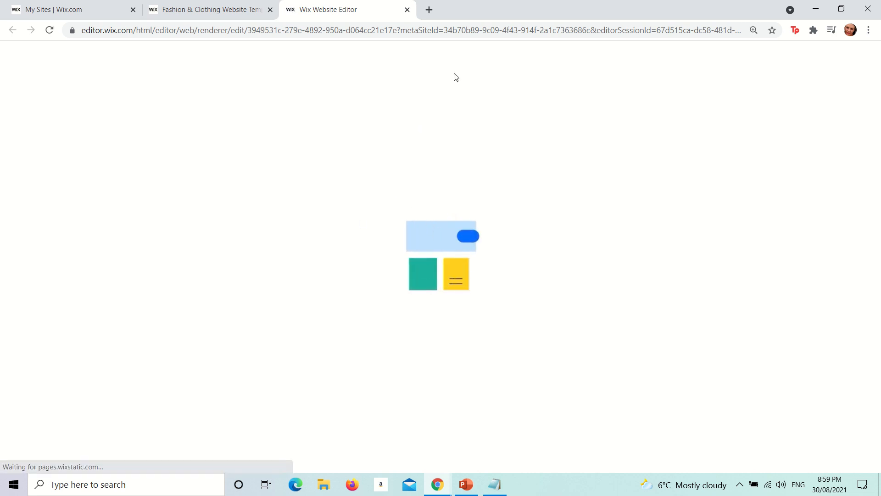
# - Open crazydomains.co.nz in a new browser tab
pyautogui.click(431, 8)
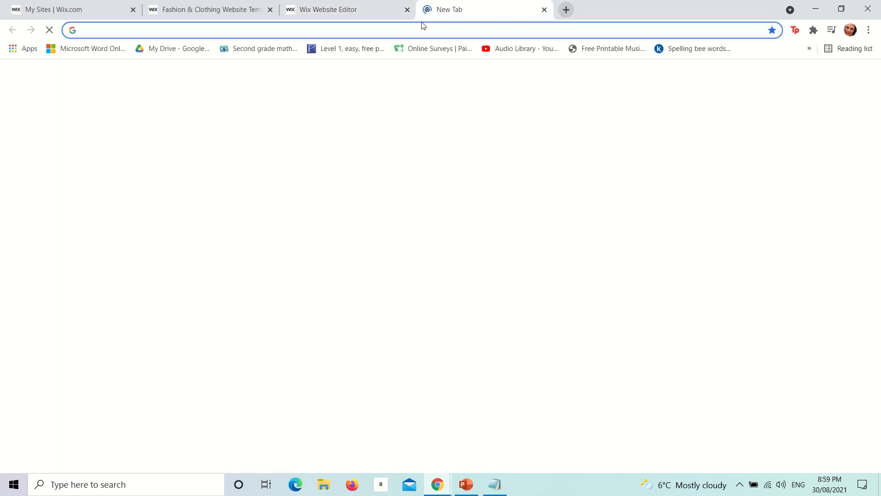
pyautogui.write('crazy')
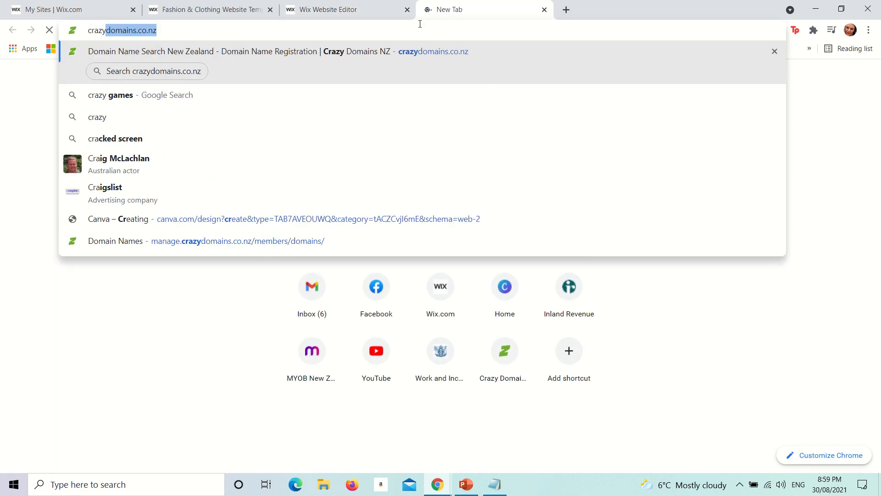
pyautogui.write('domains')
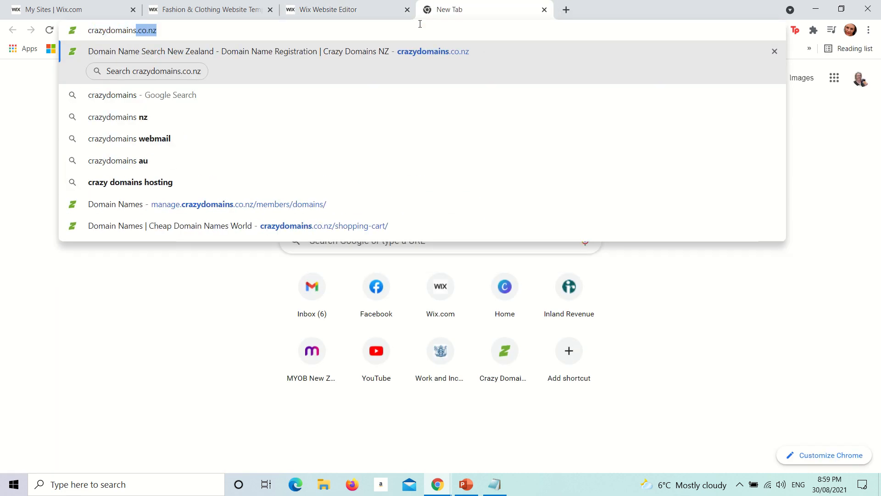
pyautogui.write('.co.nz')
pyautogui.press('Return')
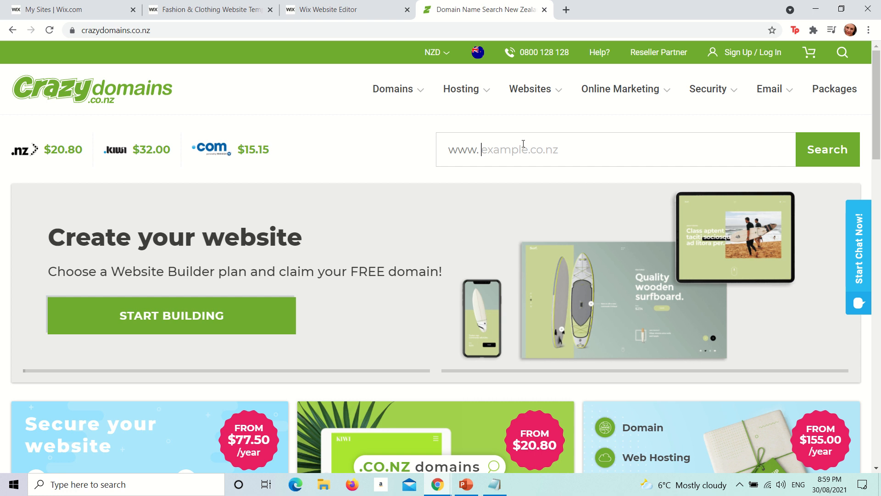
# - Search for the domain name funkytshirts.co.nz
pyautogui.write('funkytshort')
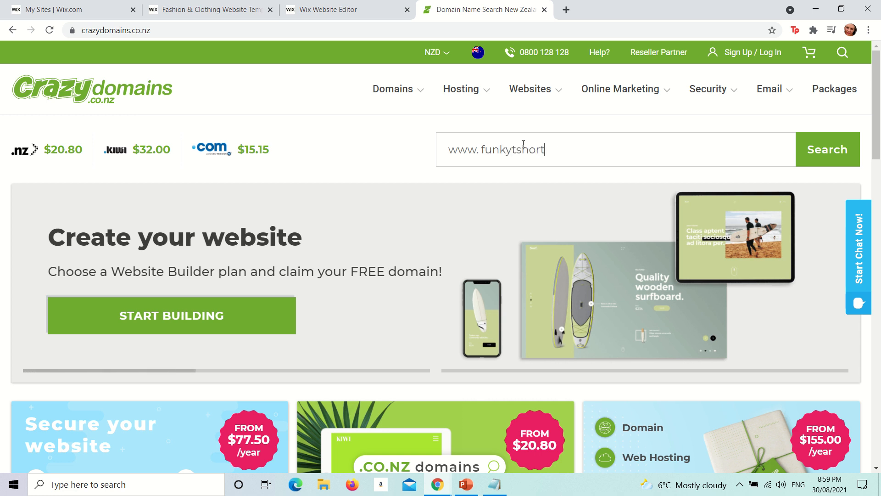
pyautogui.press('BackSpace')
pyautogui.press('BackSpace')
pyautogui.press('BackSpace')
pyautogui.write('irts.co.nz')
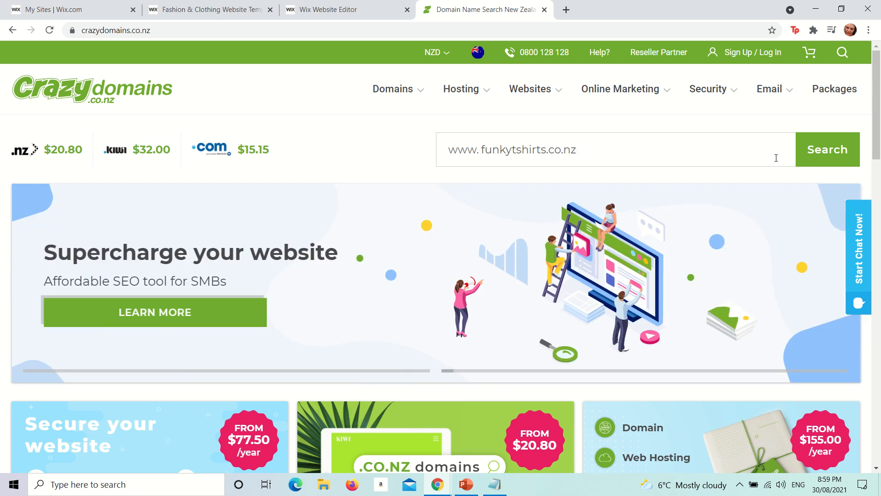
pyautogui.click(814, 158)
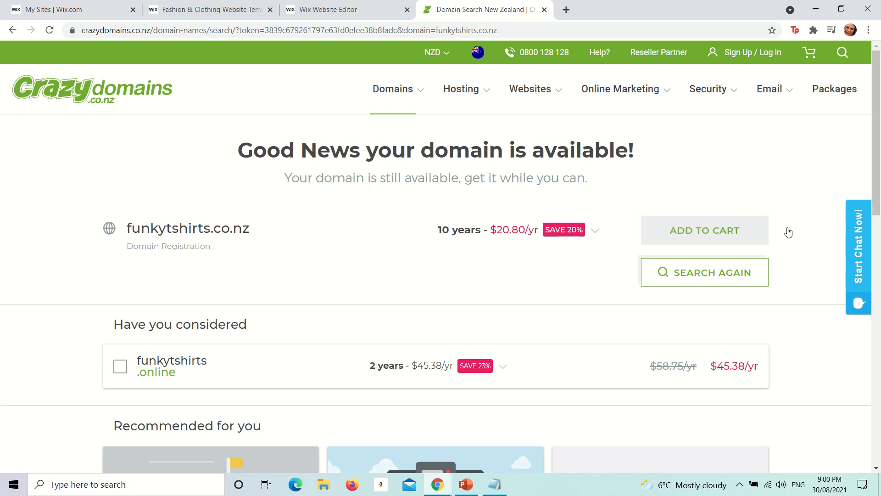
# - Add the funkytshirts.co.nz domain registration to the cart and open the full shopping cart
pyautogui.click(688, 244)
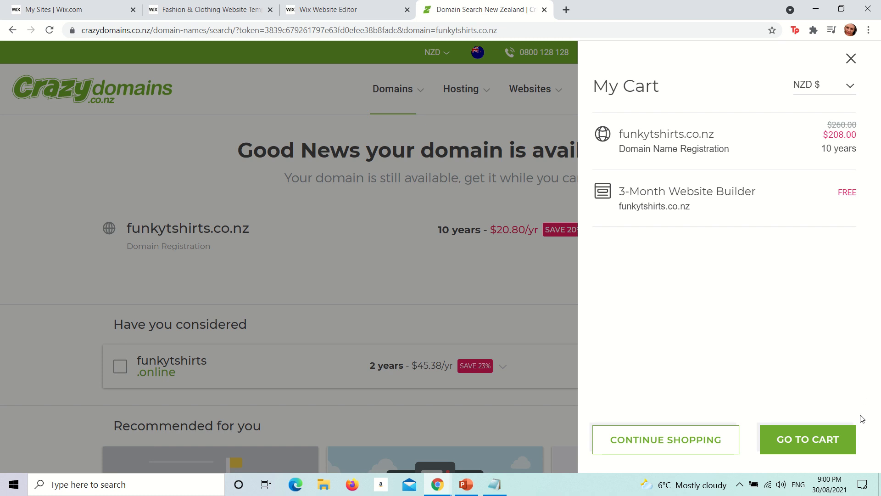
pyautogui.click(828, 440)
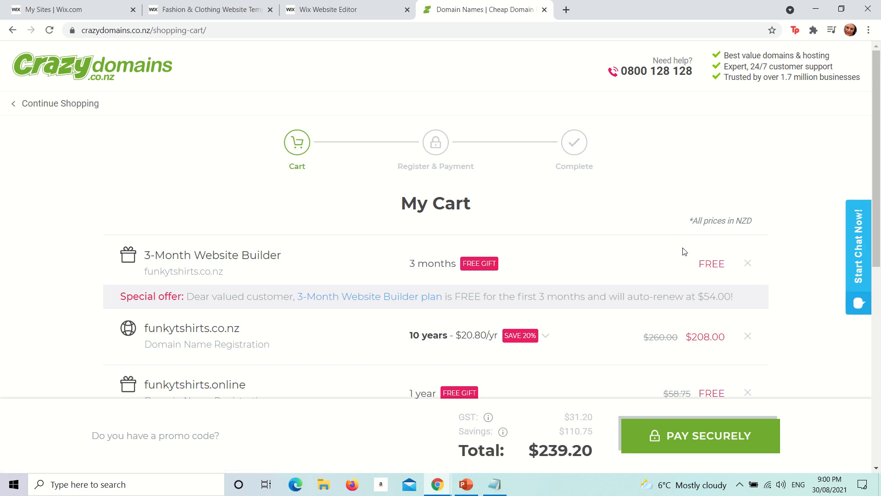
# - Set the registration period of funkytshirts.co.nz in the cart to 1 year
pyautogui.scroll(-1, 659, 277)
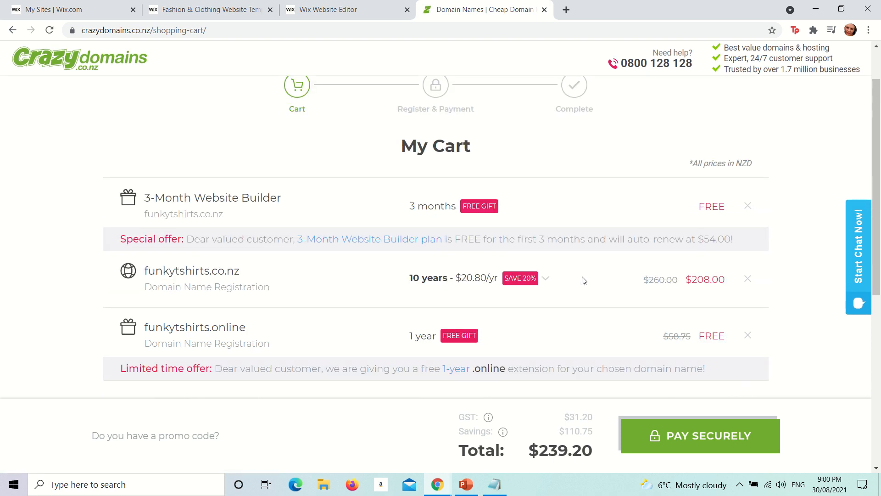
pyautogui.click(545, 280)
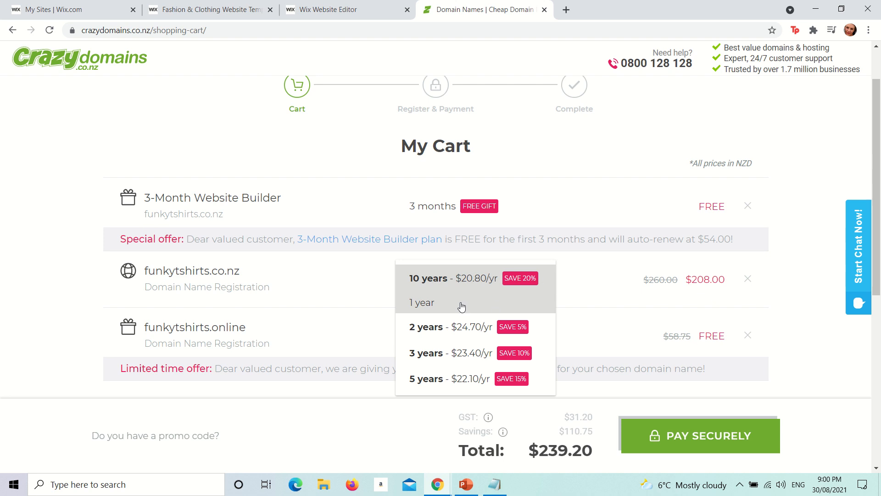
pyautogui.click(461, 304)
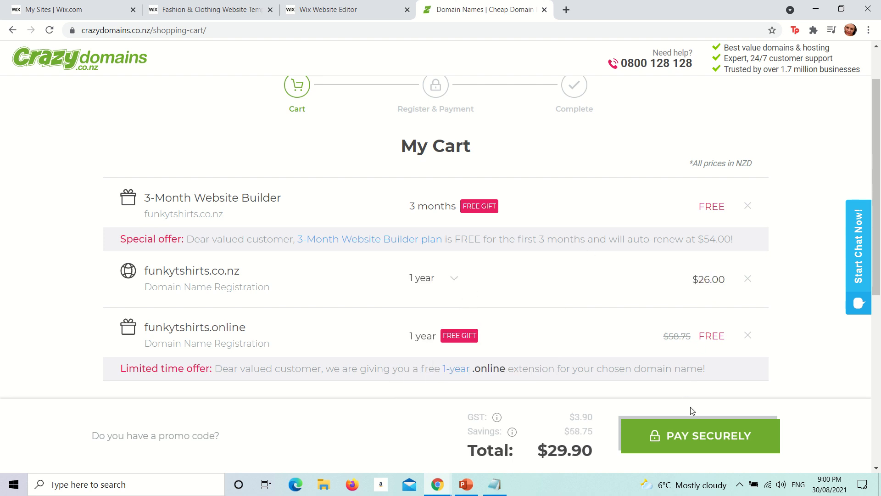
# - Remove the 3-Month Website Builder free gift from the cart
pyautogui.scroll(-3, 604, 326)
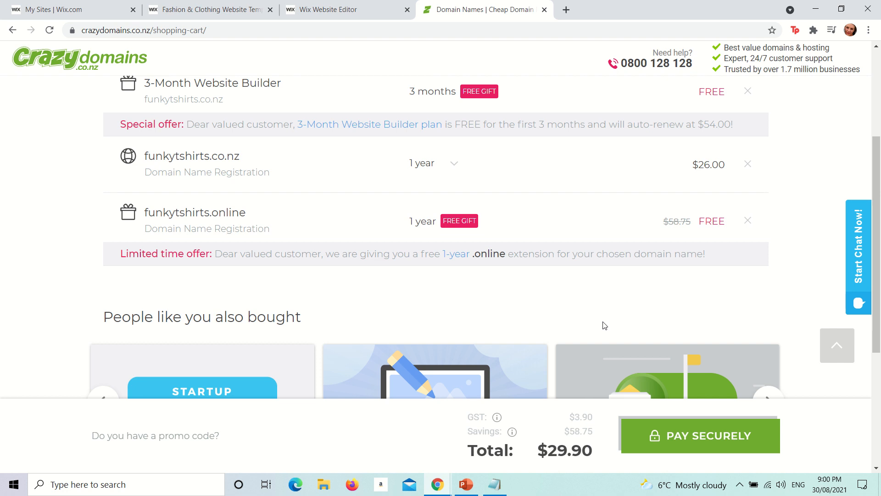
pyautogui.scroll(-3, 605, 325)
pyautogui.scroll(3, 600, 328)
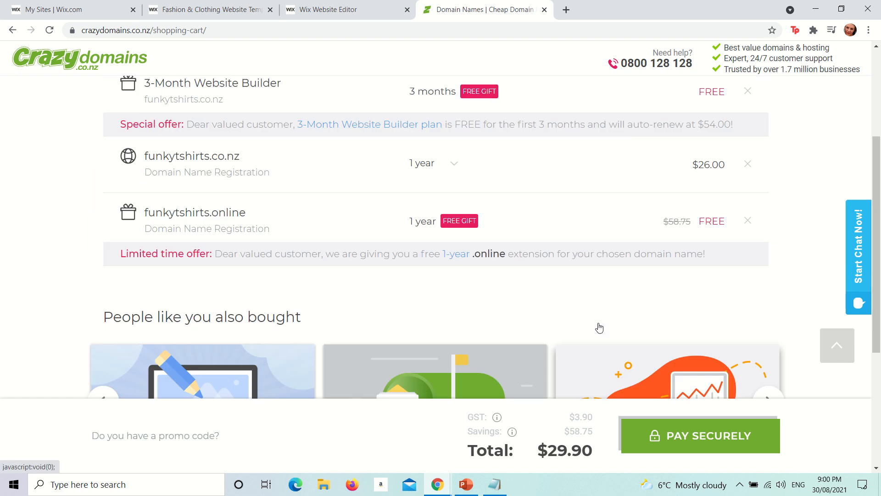
pyautogui.scroll(4, 599, 327)
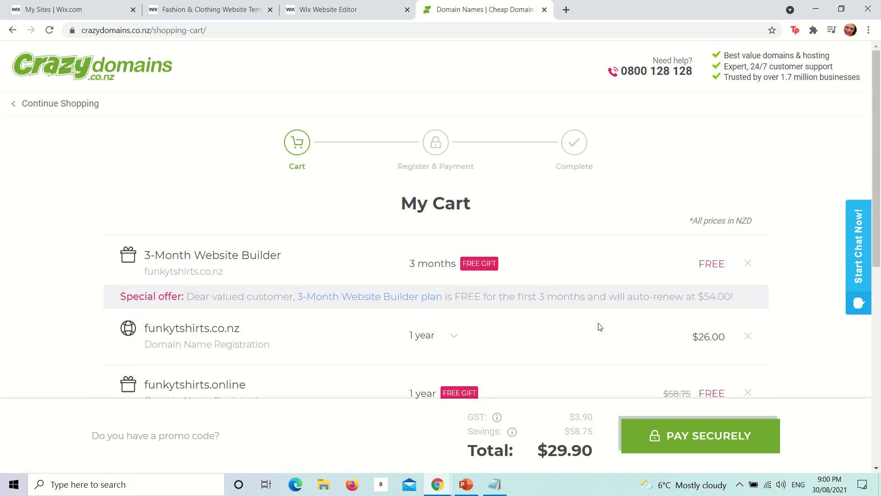
pyautogui.scroll(-3, 599, 327)
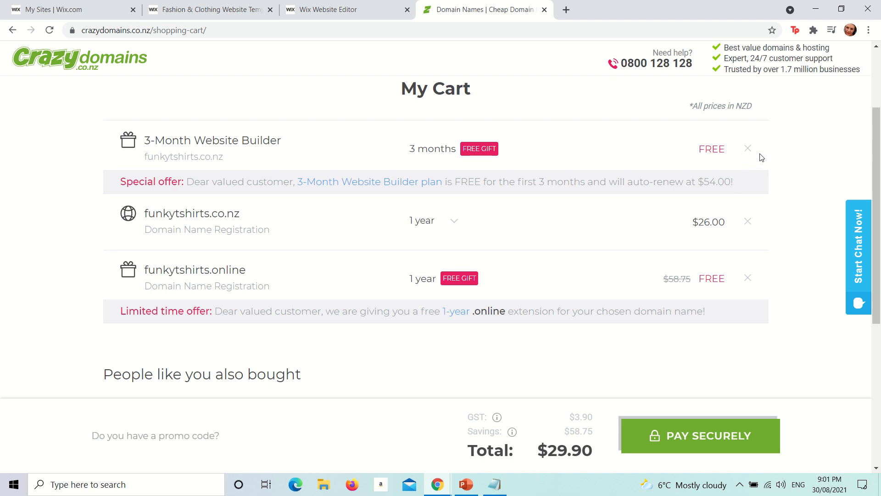
pyautogui.click(748, 149)
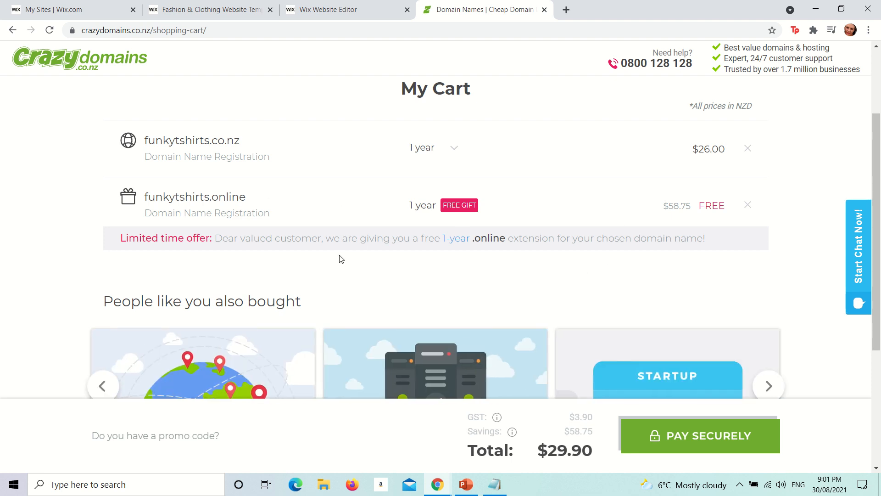
# - Browse the suggested add-ons to the SSL offer and add an SSL Certificate for funkytshirts.co.nz only to the cart
pyautogui.scroll(-1, 595, 296)
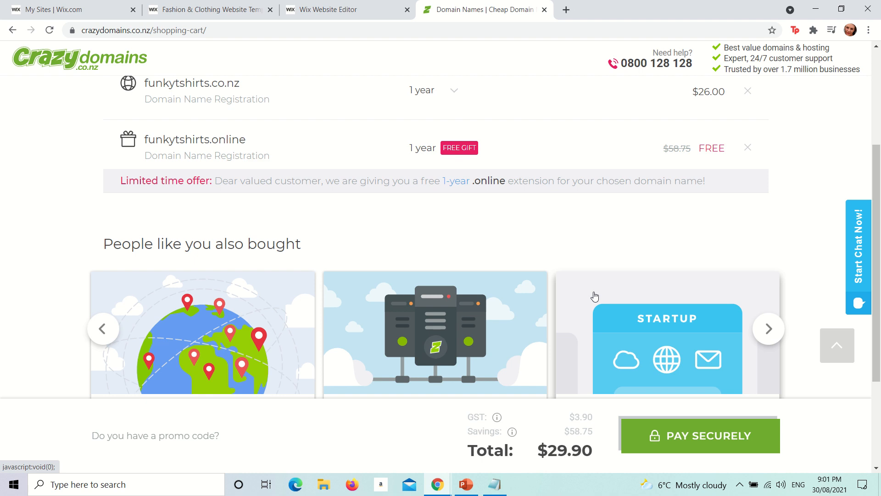
pyautogui.scroll(-1, 594, 296)
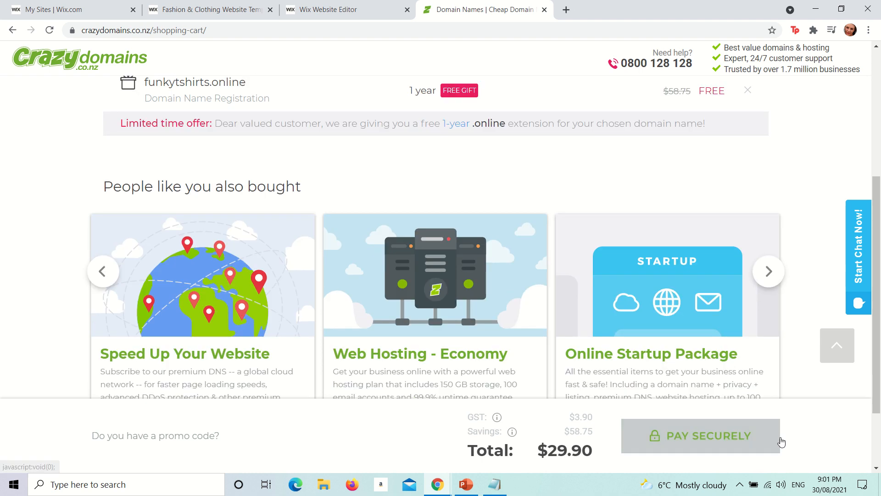
pyautogui.scroll(-1, 536, 295)
pyautogui.scroll(-1, 536, 295)
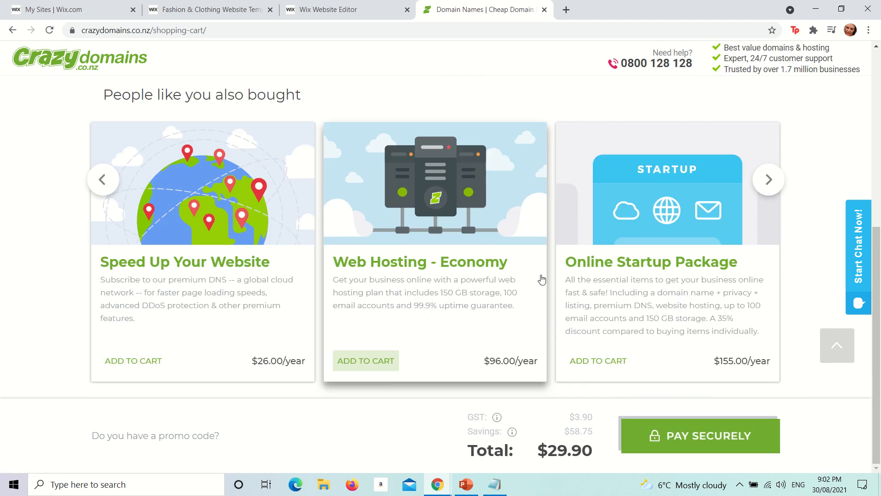
pyautogui.scroll(2, 592, 294)
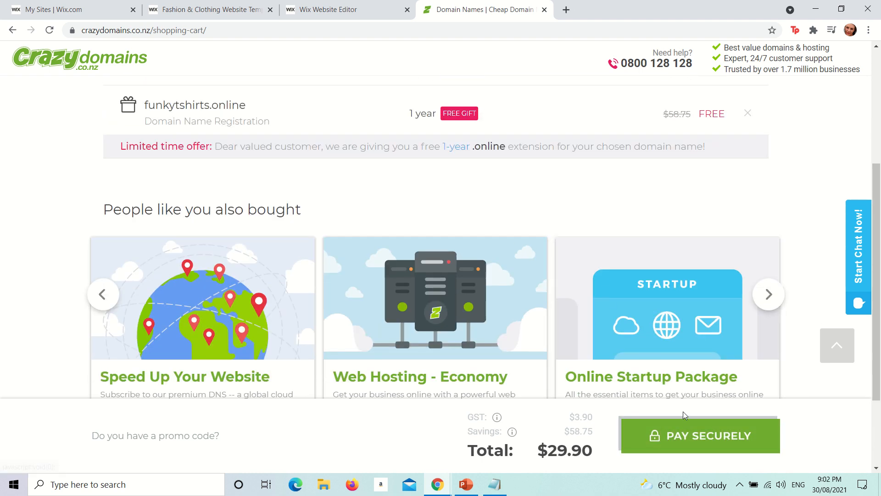
pyautogui.click(771, 306)
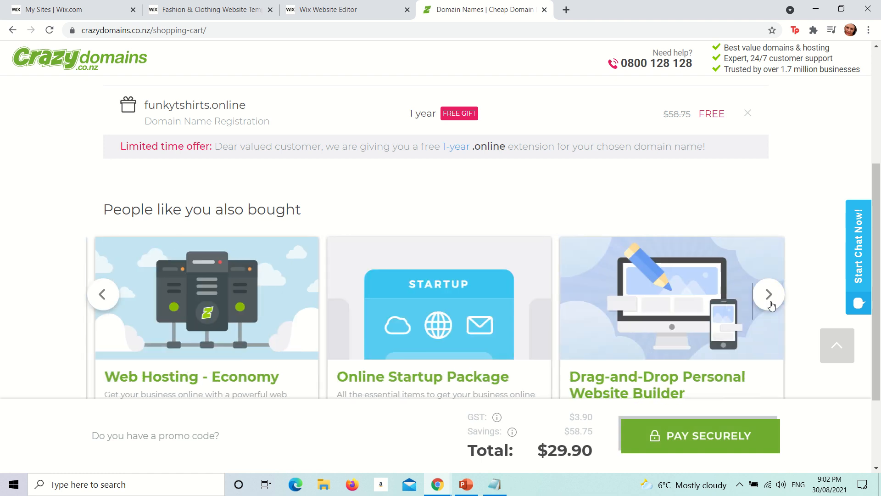
pyautogui.click(769, 294)
pyautogui.click(770, 294)
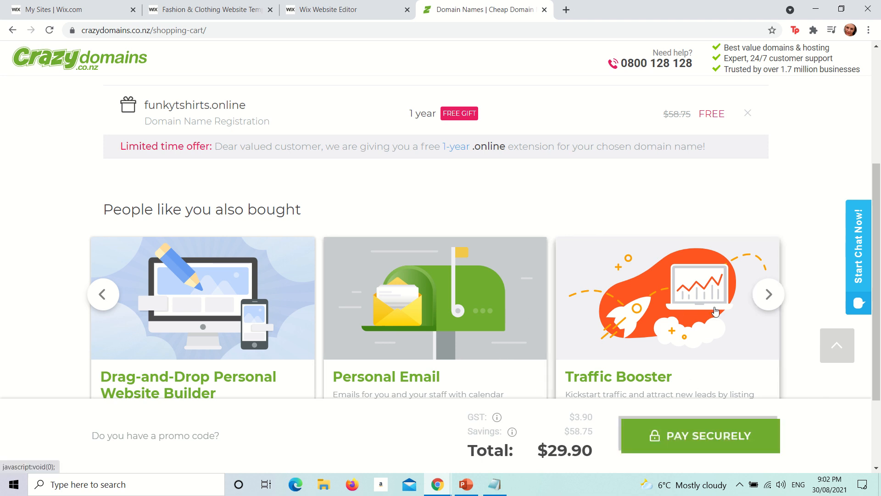
pyautogui.click(761, 310)
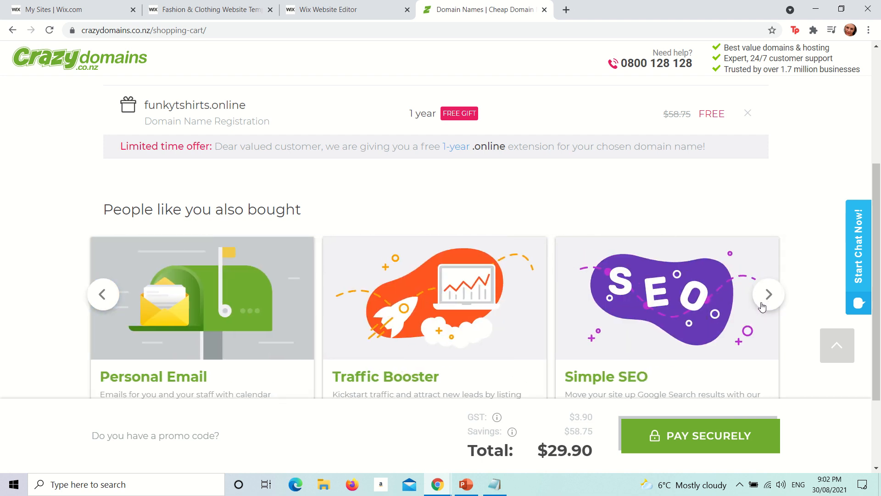
pyautogui.click(762, 306)
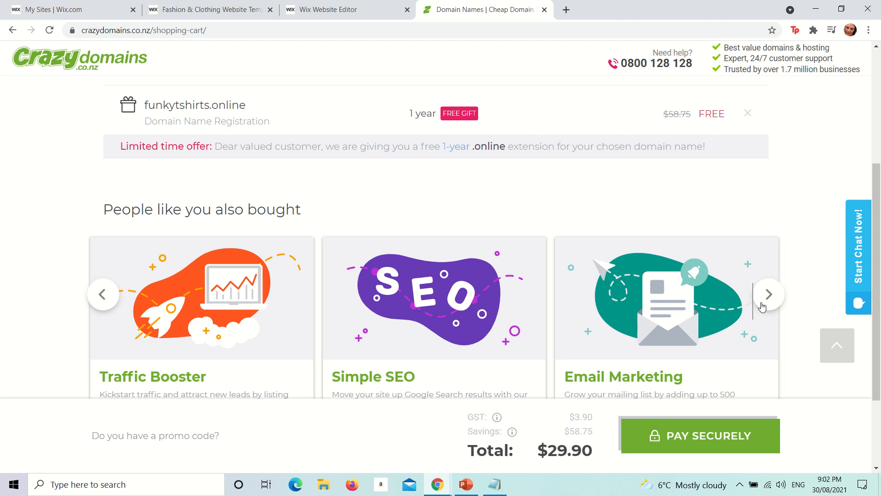
pyautogui.click(762, 306)
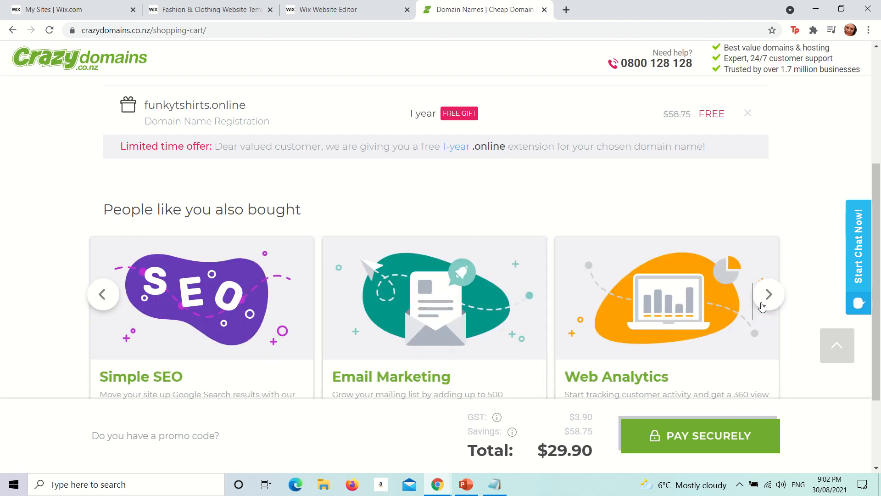
pyautogui.click(762, 306)
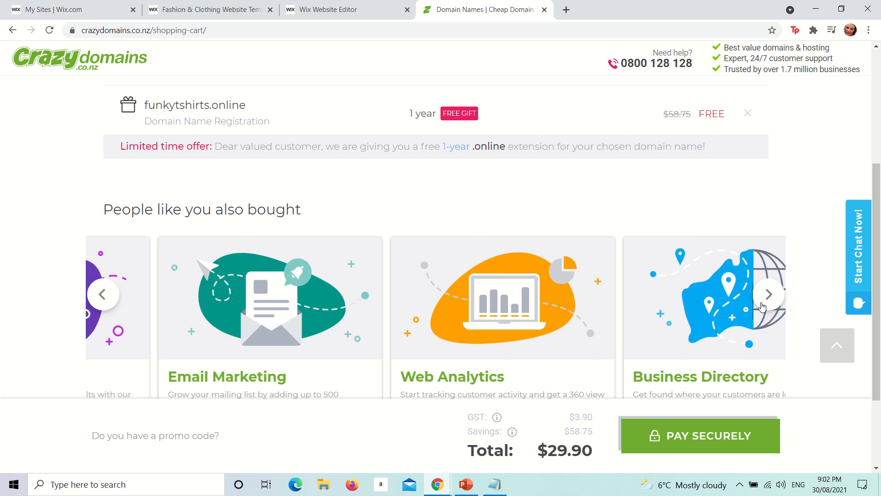
pyautogui.click(763, 306)
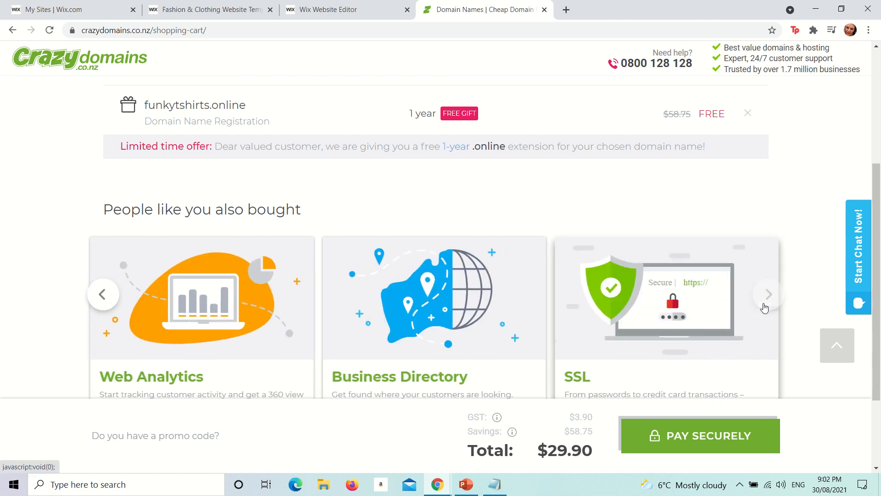
pyautogui.click(634, 288)
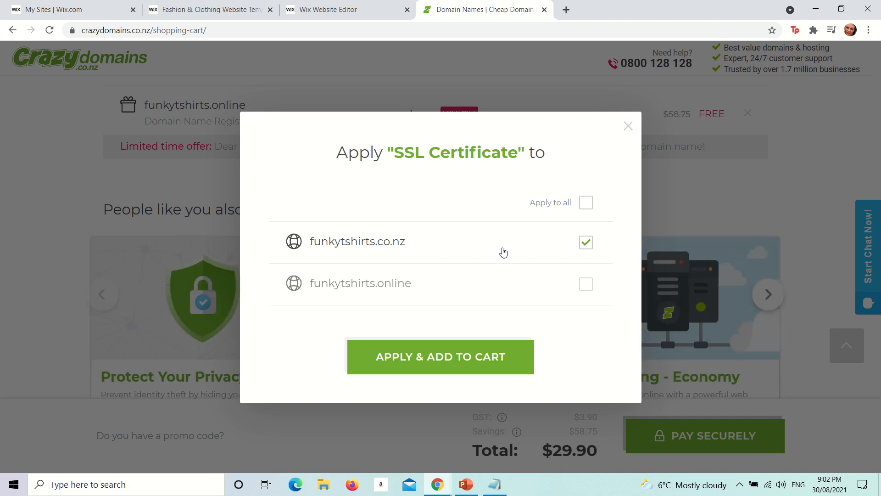
pyautogui.click(429, 356)
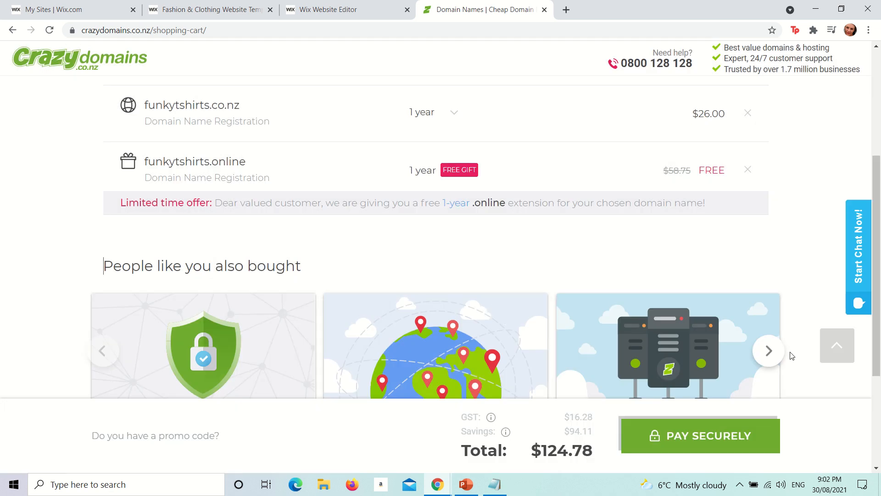
# - Proceed to secure checkout and review the Sign In/Up and payment sections
pyautogui.click(666, 435)
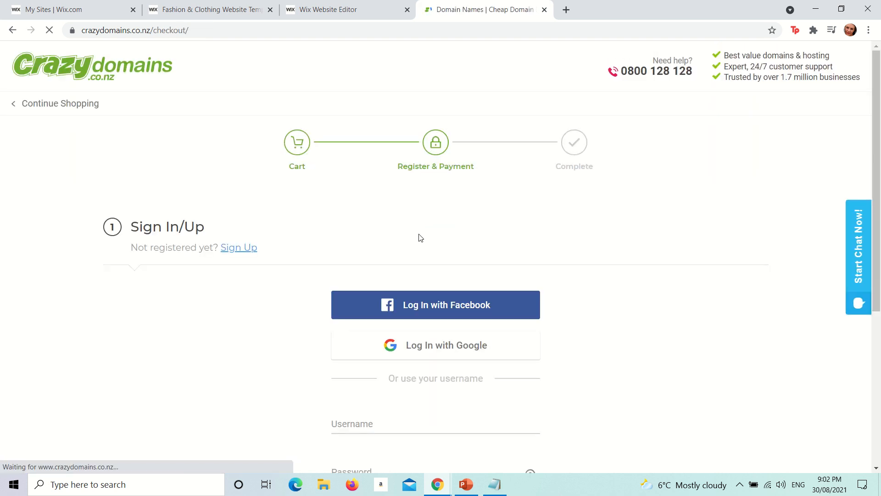
pyautogui.scroll(-1, 393, 265)
pyautogui.scroll(-5, 393, 266)
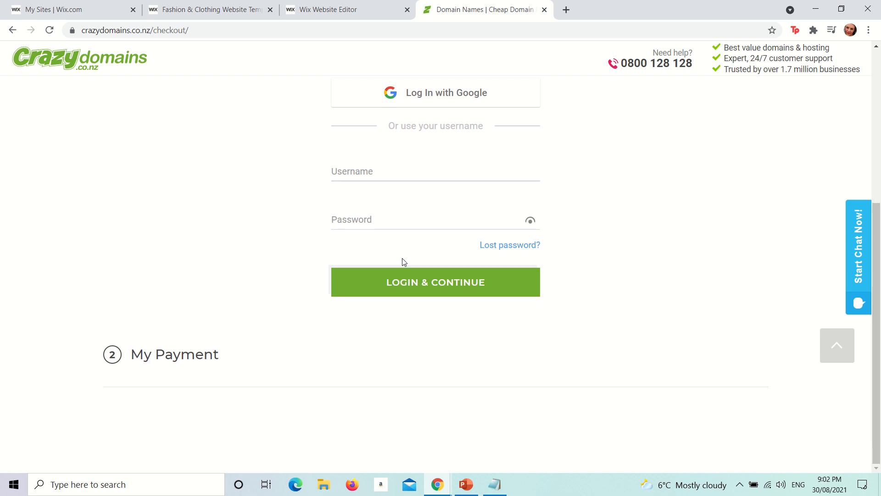
pyautogui.scroll(3, 404, 262)
pyautogui.scroll(3, 412, 261)
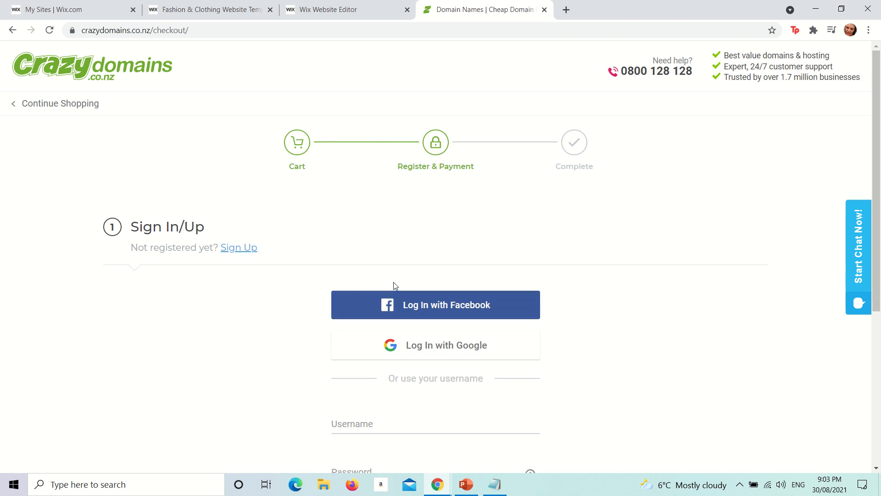
# - Return to the Wix Editor, select the Home page banner gallery, and view the Dev Mode and Hire a Partner information
pyautogui.click(371, 13)
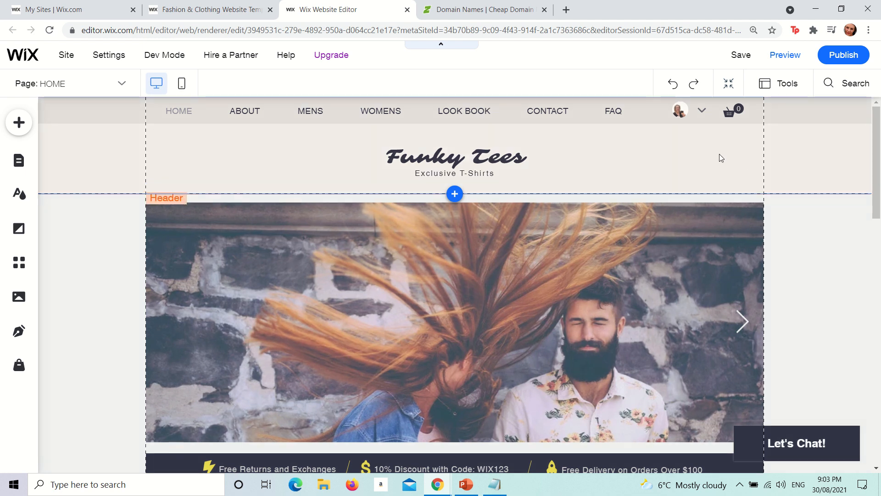
pyautogui.moveTo(517, 275)
pyautogui.mouseDown()
pyautogui.moveTo(519, 282)
pyautogui.moveTo(440, 284)
pyautogui.moveTo(509, 278)
pyautogui.moveTo(546, 285)
pyautogui.moveTo(495, 271)
pyautogui.moveTo(516, 271)
pyautogui.mouseUp()
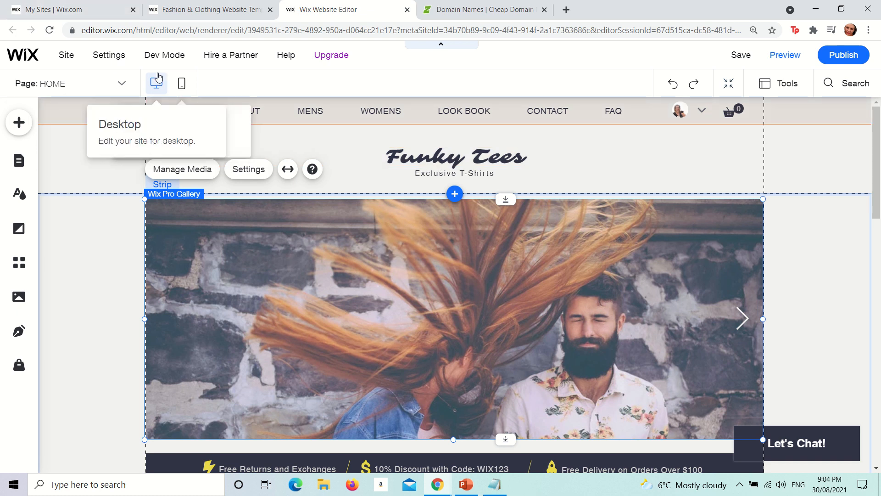
pyautogui.moveTo(175, 56)
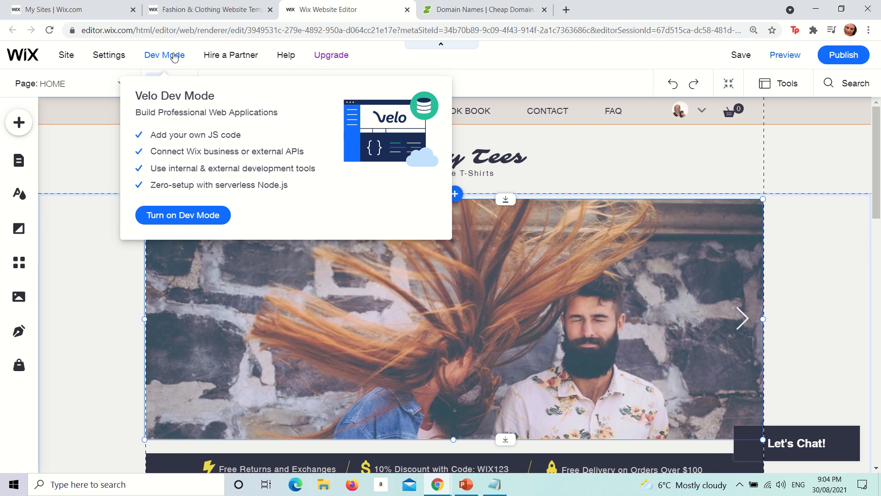
pyautogui.moveTo(222, 62)
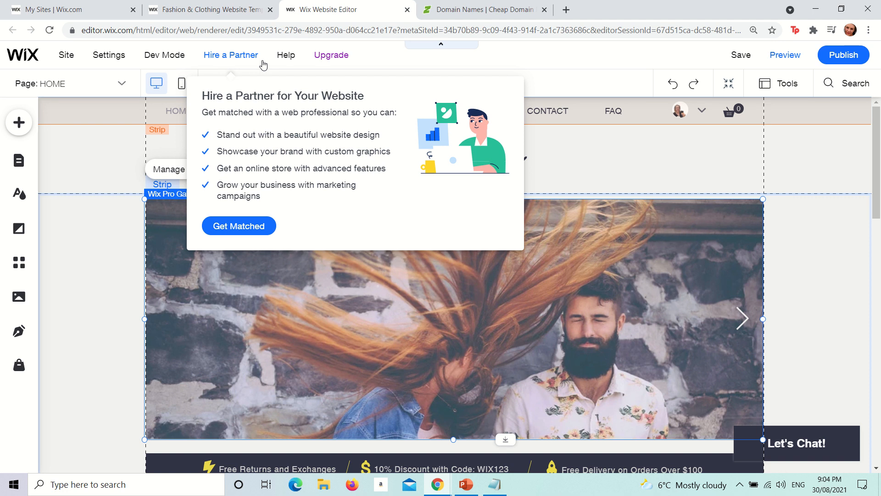
# - Search the Wix Editor for "seo", look through the results, and close the search
pyautogui.moveTo(290, 56)
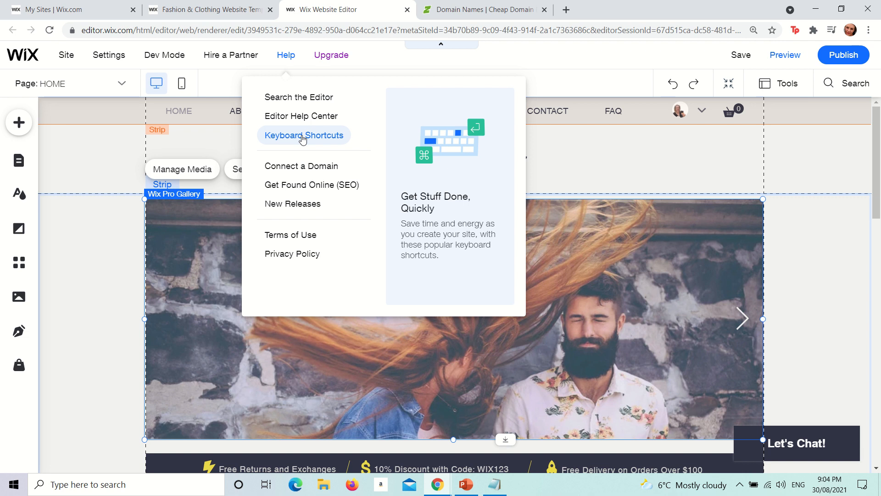
pyautogui.click(299, 98)
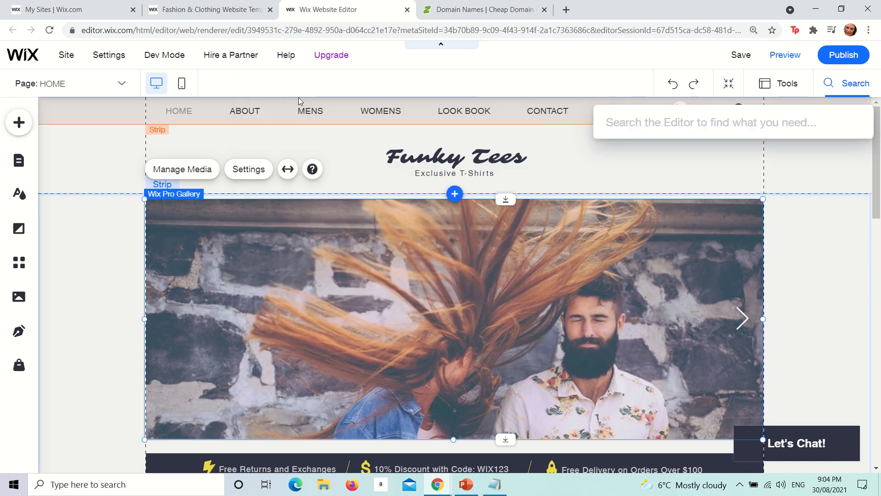
pyautogui.write('seo')
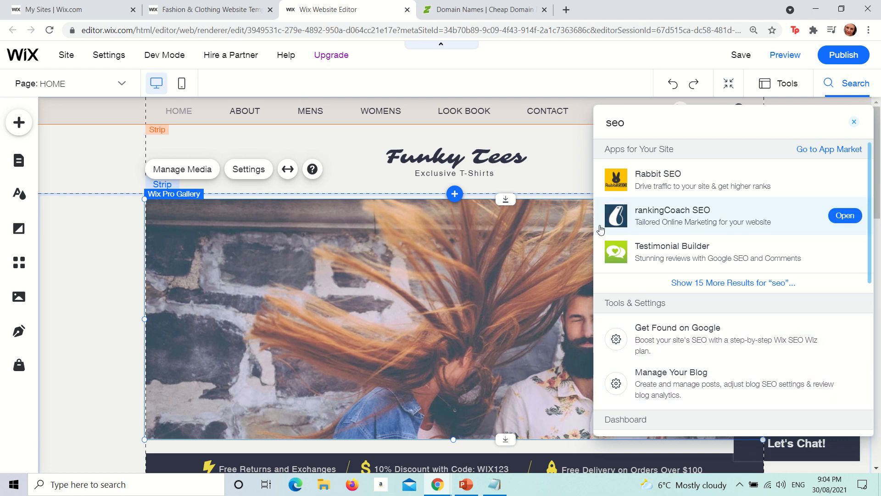
pyautogui.scroll(-1, 674, 222)
pyautogui.scroll(-6, 673, 223)
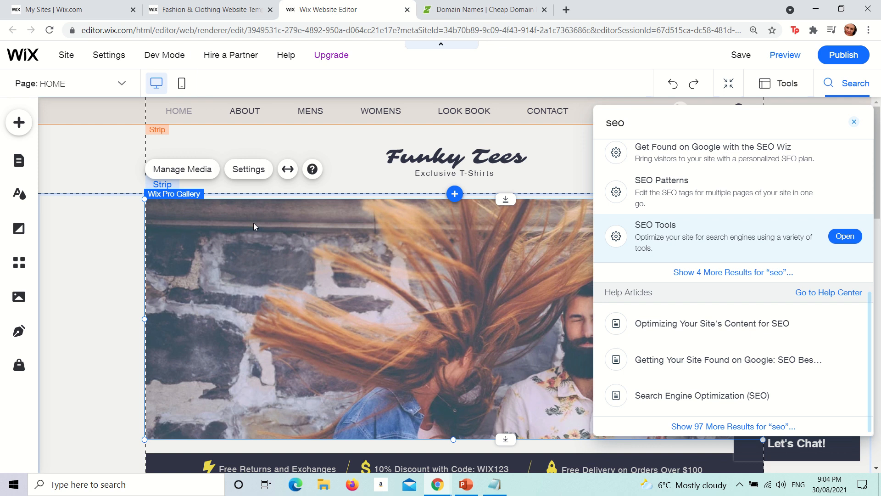
pyautogui.click(199, 137)
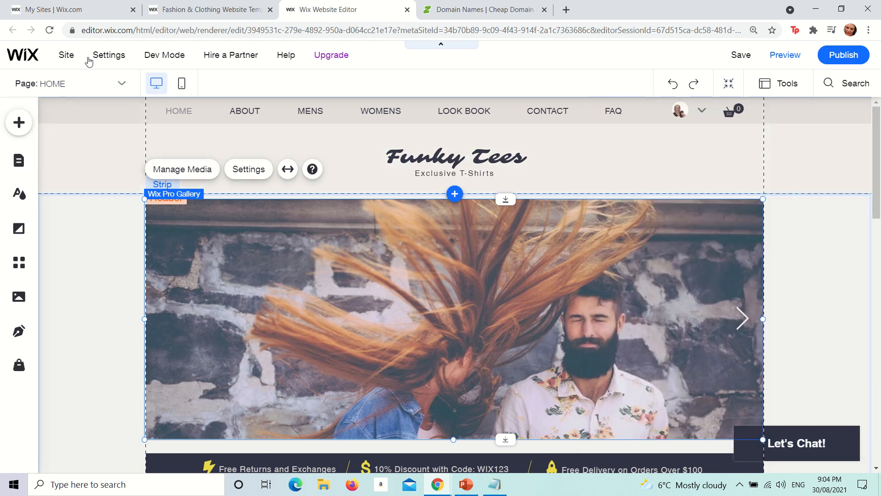
# - View the site-level options, try to get feedback on the site, and dismiss the request to save first
pyautogui.moveTo(70, 65)
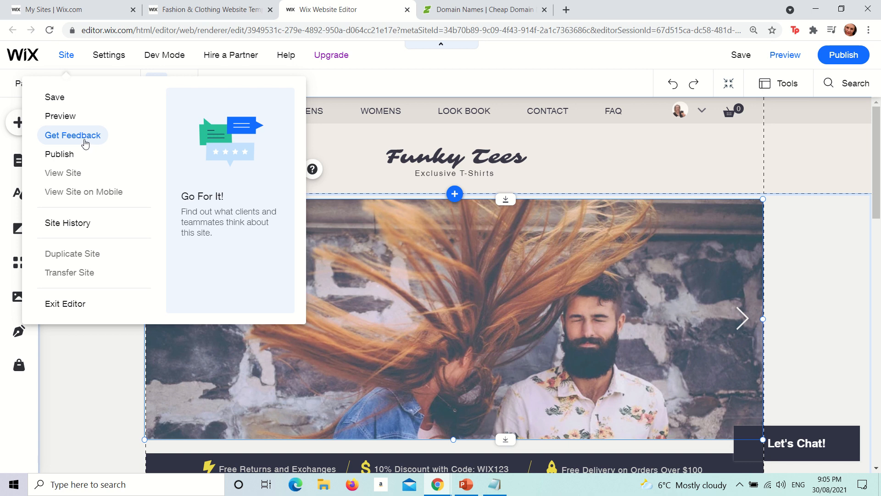
pyautogui.click(86, 143)
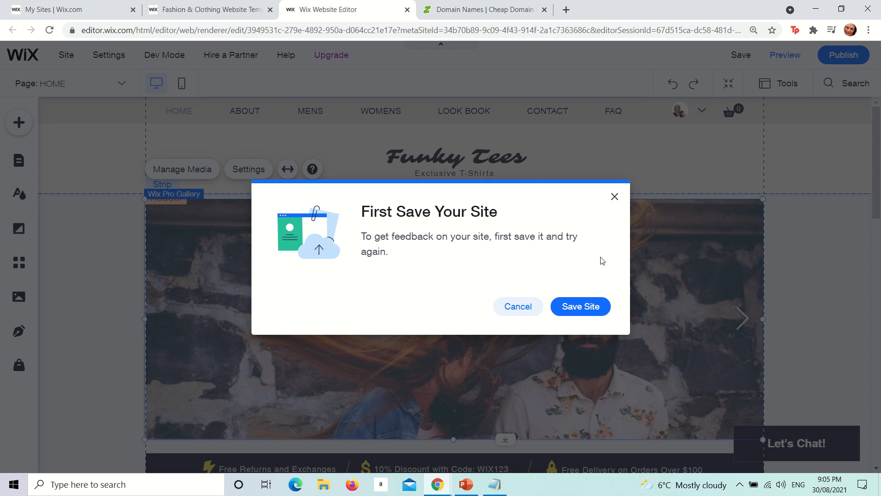
pyautogui.click(615, 197)
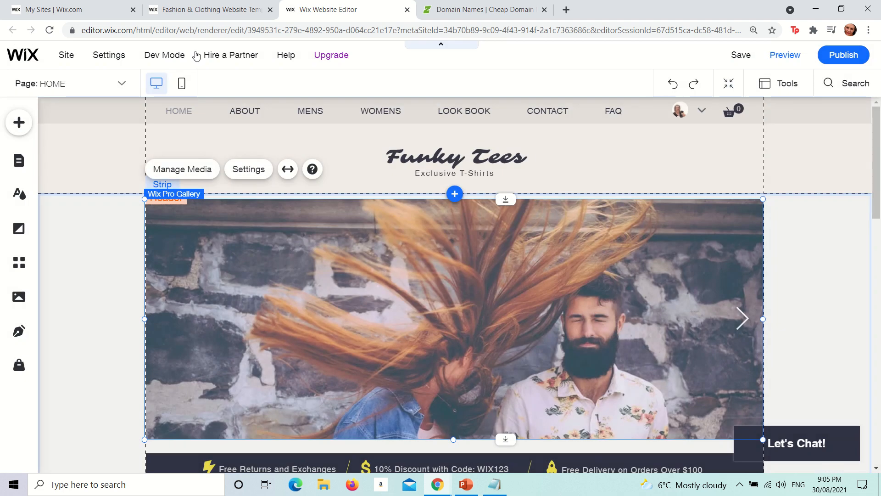
# - Look through the list of site pages and look over the Home page from its banner to the footer and back
pyautogui.moveTo(113, 59)
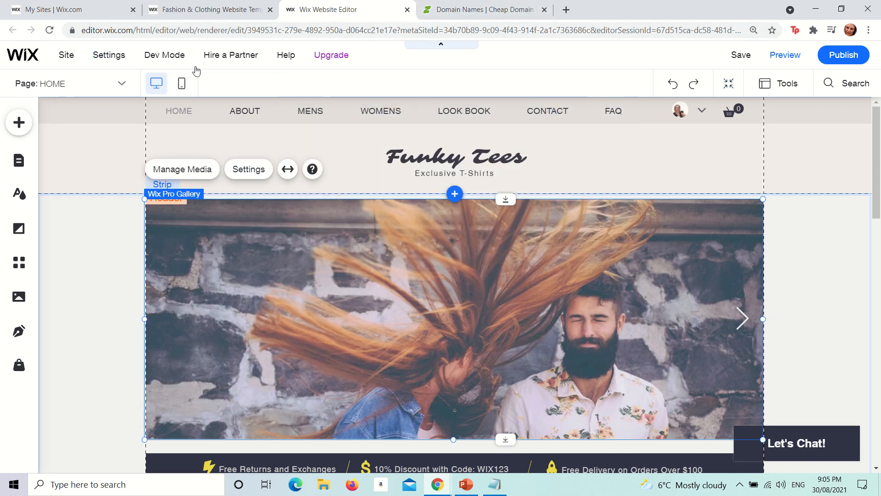
pyautogui.moveTo(110, 63)
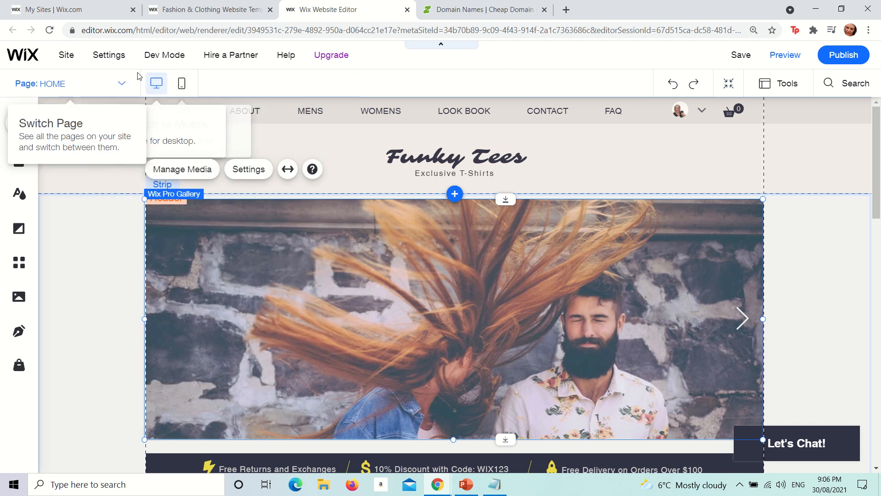
pyautogui.moveTo(255, 64)
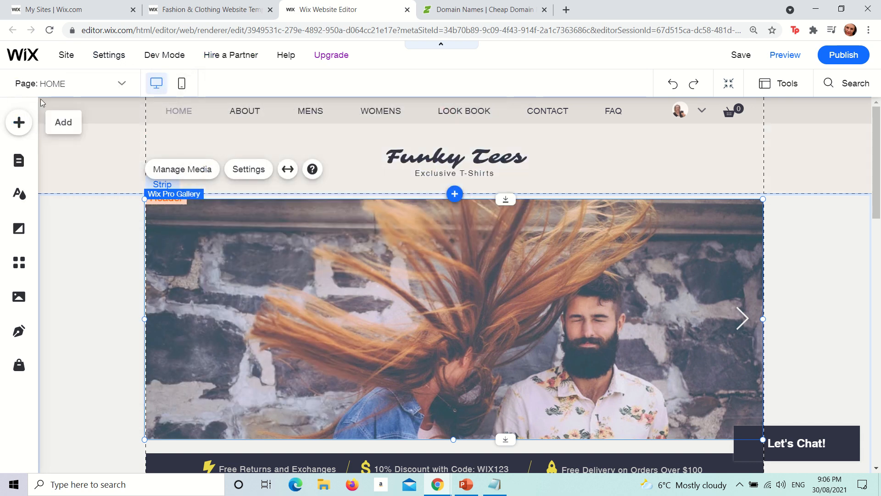
pyautogui.click(109, 87)
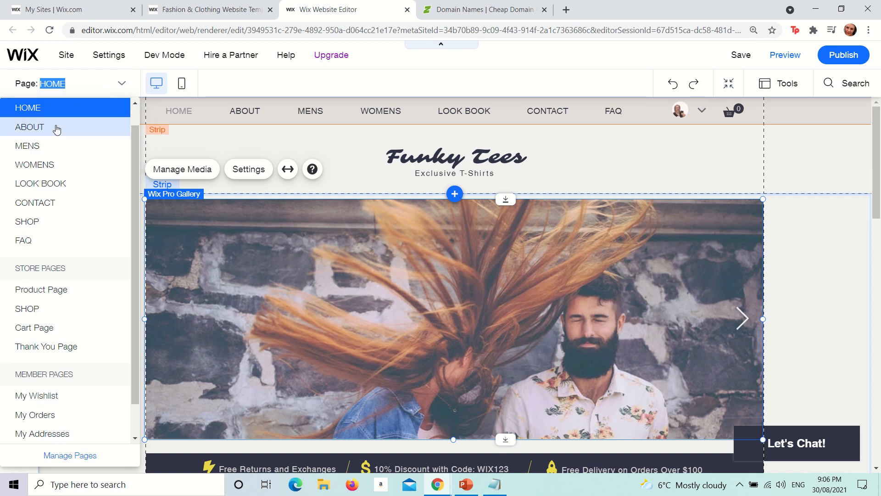
pyautogui.click(518, 237)
pyautogui.scroll(-8, 518, 237)
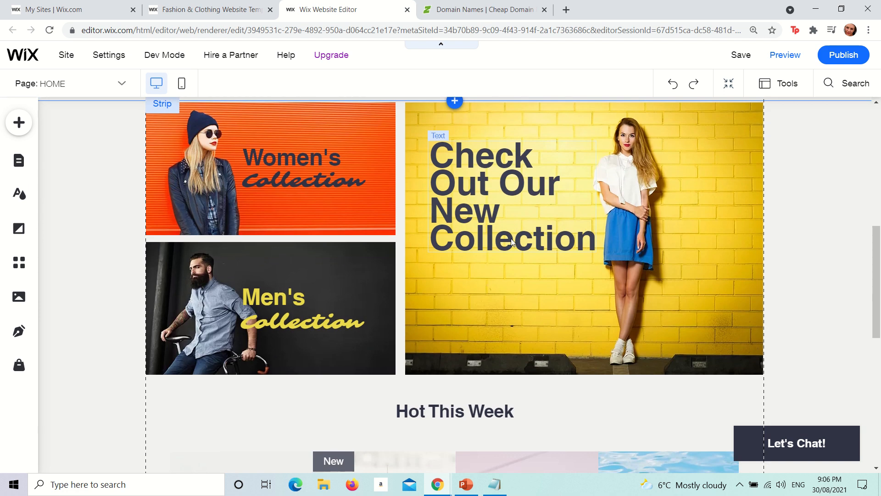
pyautogui.scroll(-6, 511, 240)
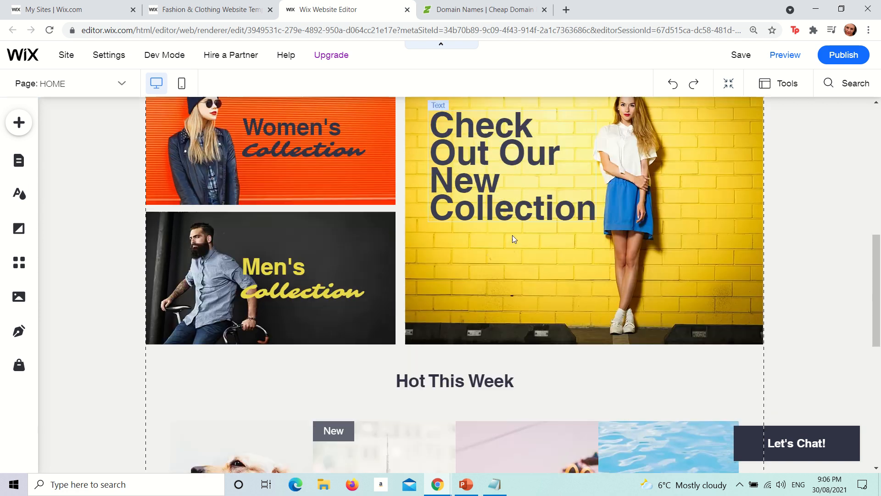
pyautogui.scroll(-3, 430, 215)
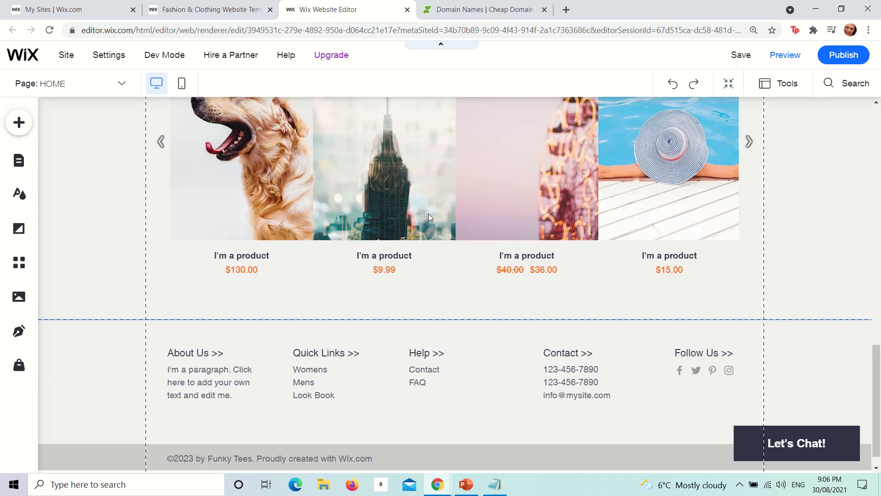
pyautogui.scroll(3, 429, 216)
pyautogui.scroll(15, 430, 211)
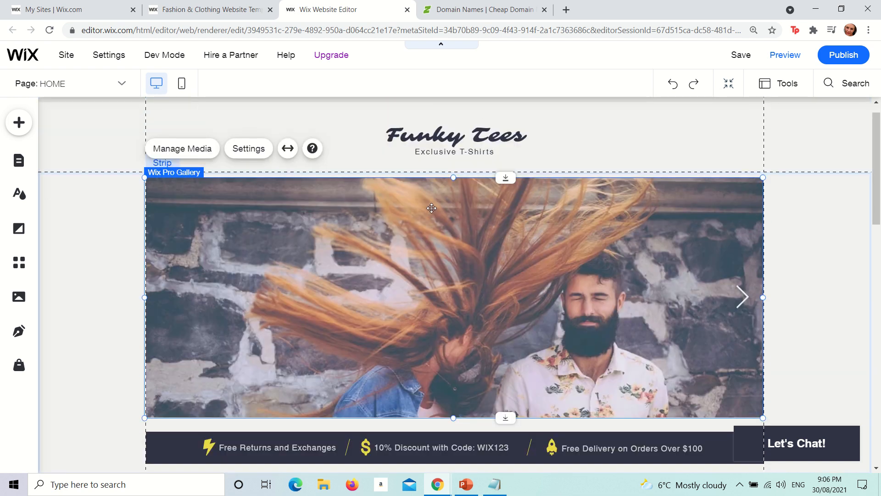
# - Browse the ready-made Classic, About, Services and Welcome strip designs that can be added to the site
pyautogui.click(25, 124)
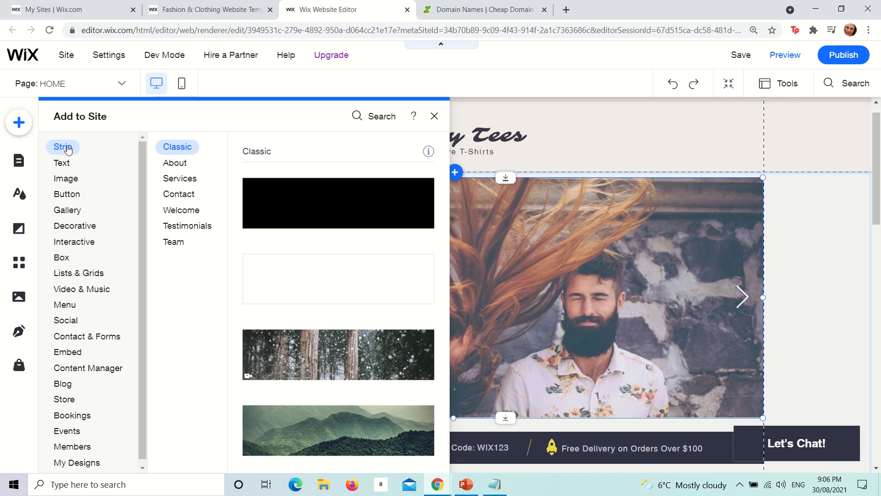
pyautogui.click(186, 165)
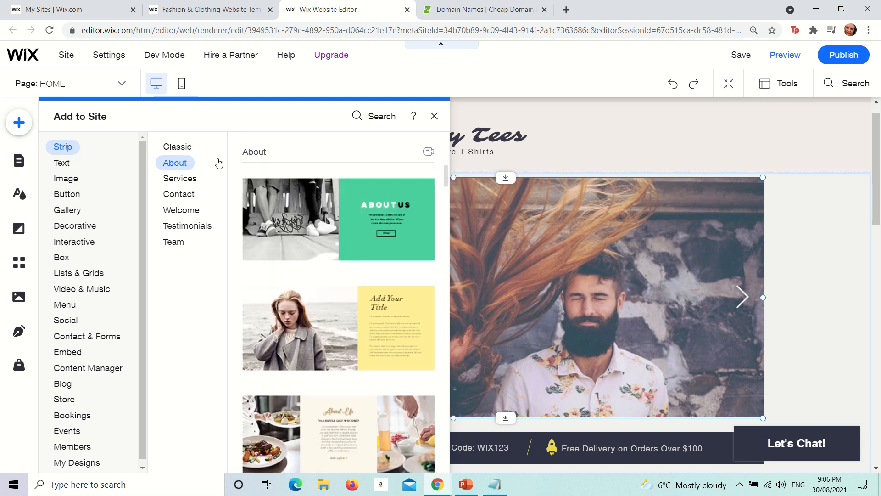
pyautogui.click(177, 179)
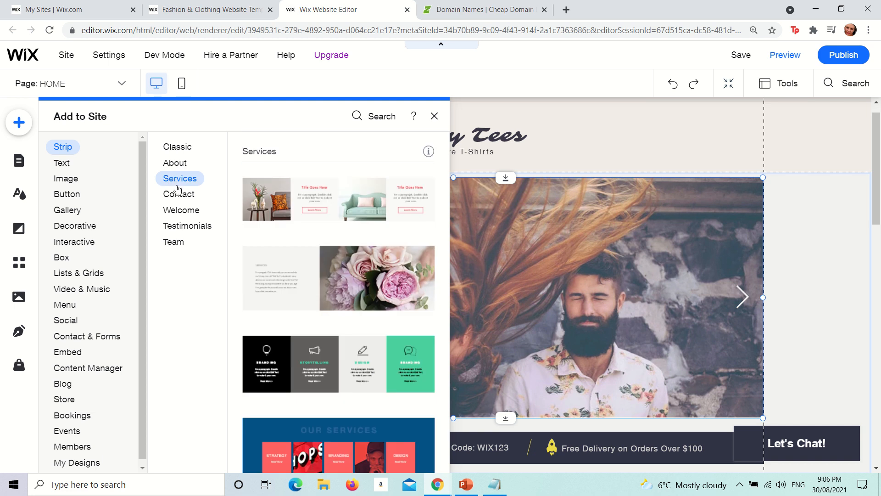
pyautogui.click(176, 167)
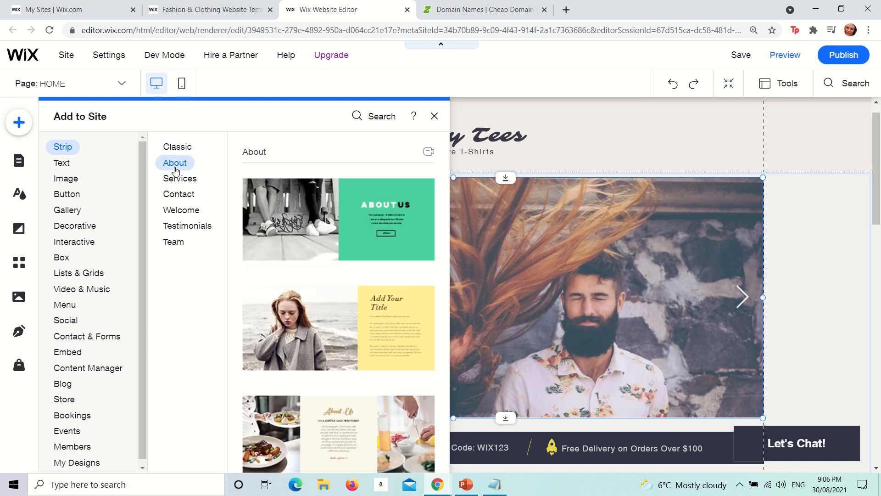
pyautogui.click(178, 210)
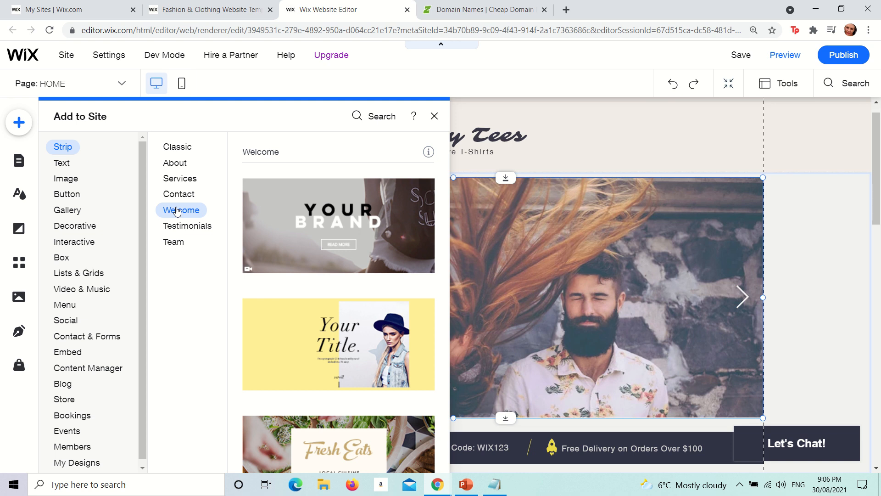
# - Delete the Home page banner gallery and put the "Our Joint" Welcome strip in its place below the header
pyautogui.click(543, 267)
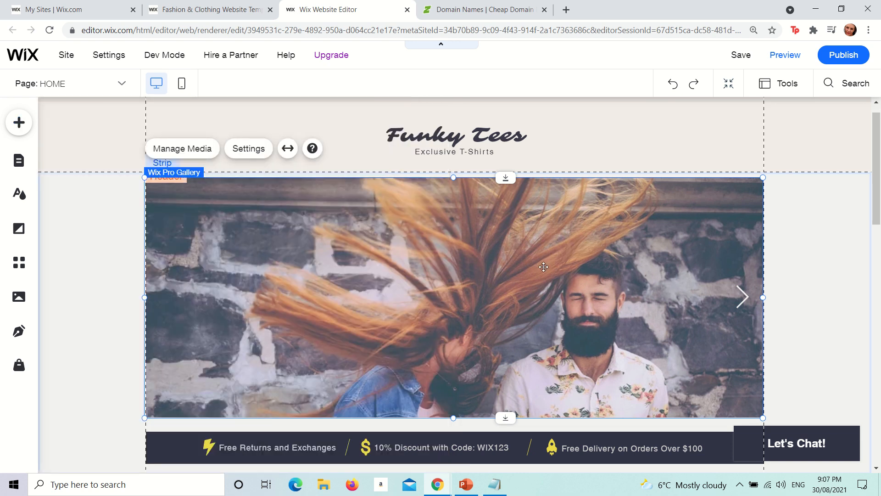
pyautogui.press('Delete')
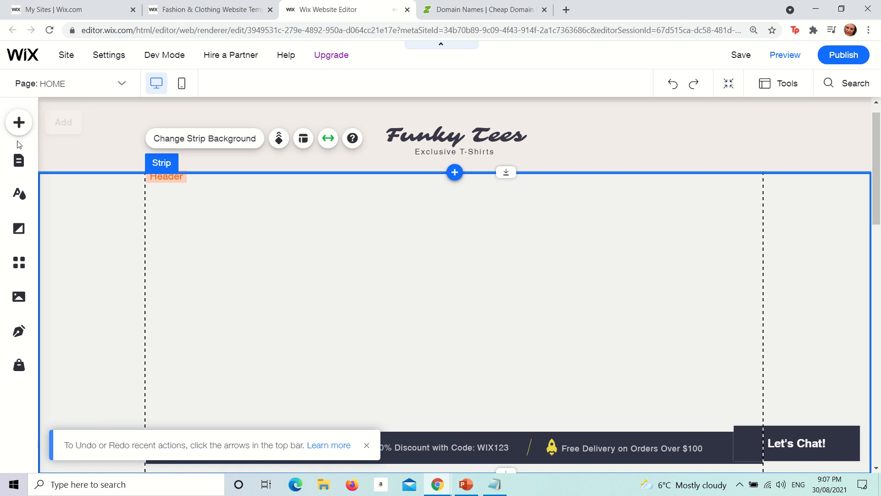
pyautogui.click(19, 122)
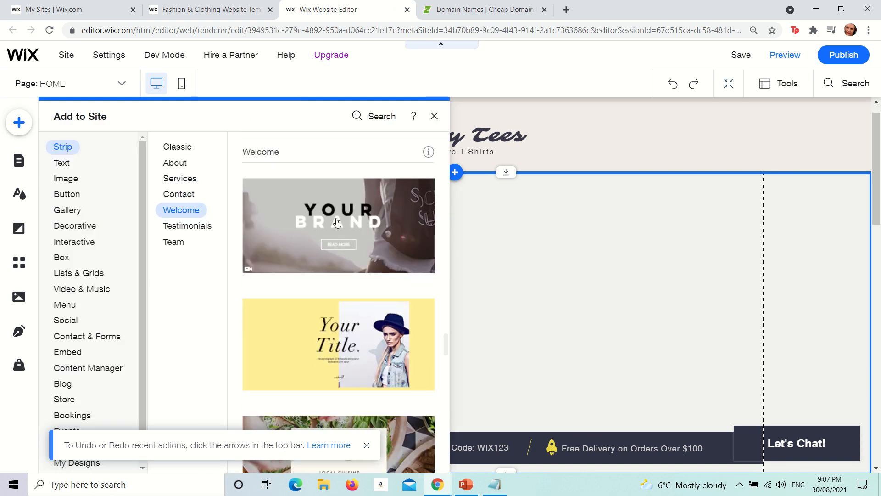
pyautogui.scroll(-5, 363, 230)
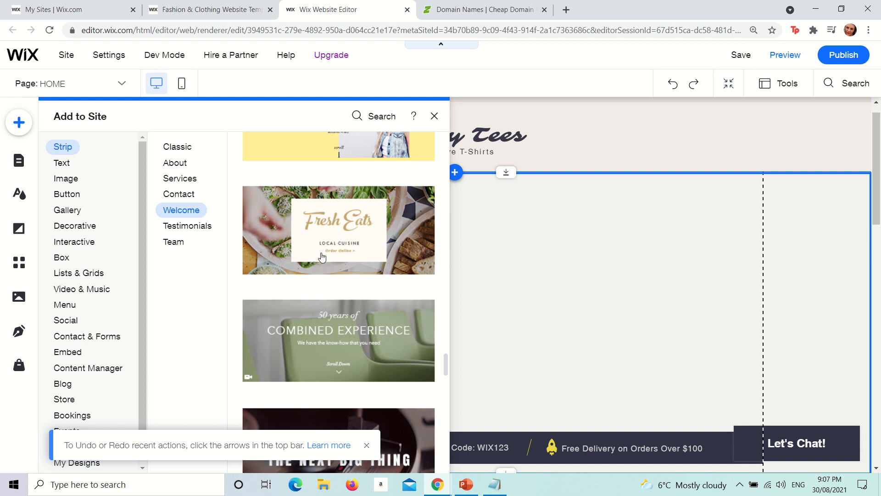
pyautogui.scroll(-3, 336, 302)
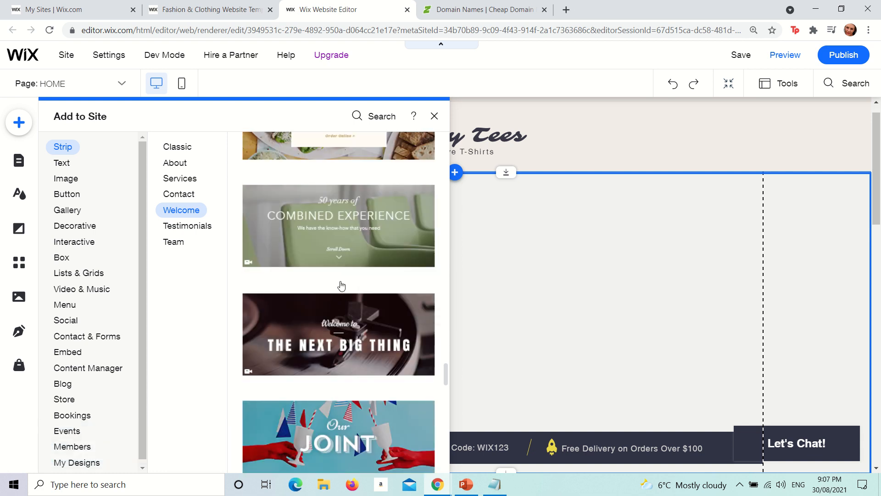
pyautogui.scroll(-4, 338, 296)
pyautogui.moveTo(288, 248); pyautogui.dragTo(497, 260)
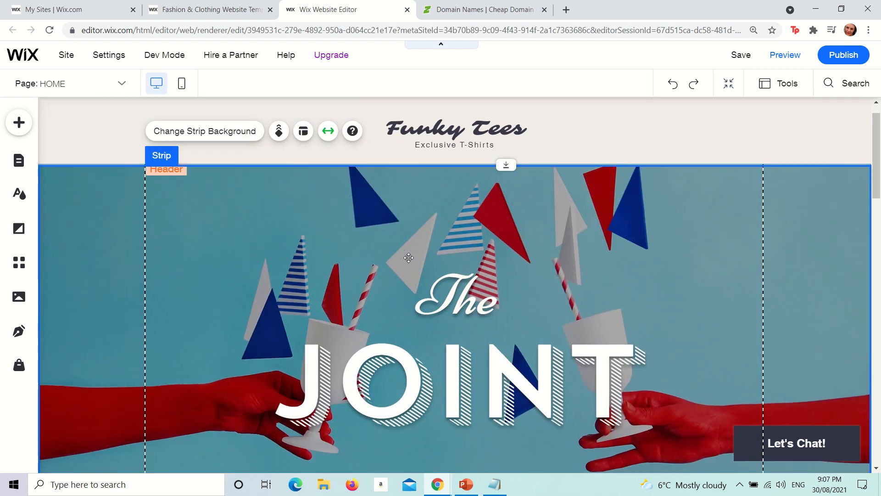
# - Replace the heading text "The" in the new Welcome strip with "Funky"
pyautogui.scroll(-4, 409, 257)
pyautogui.scroll(4, 408, 257)
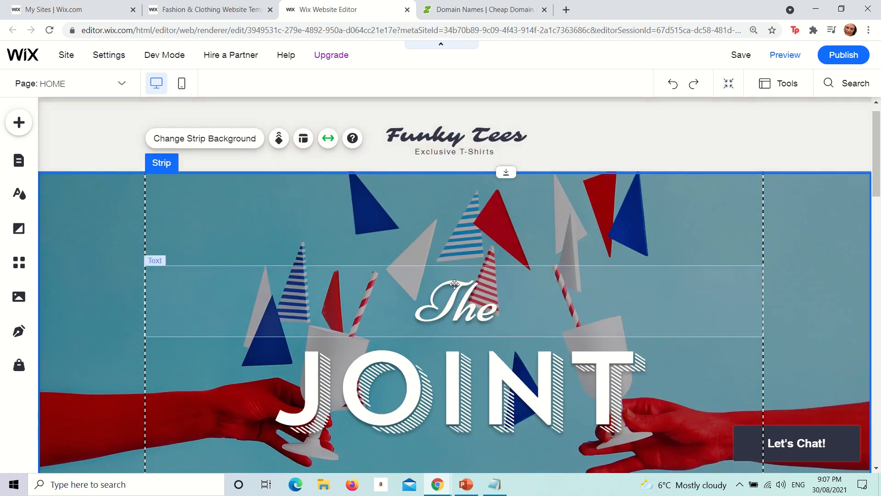
pyautogui.click(457, 307)
pyautogui.click(490, 363)
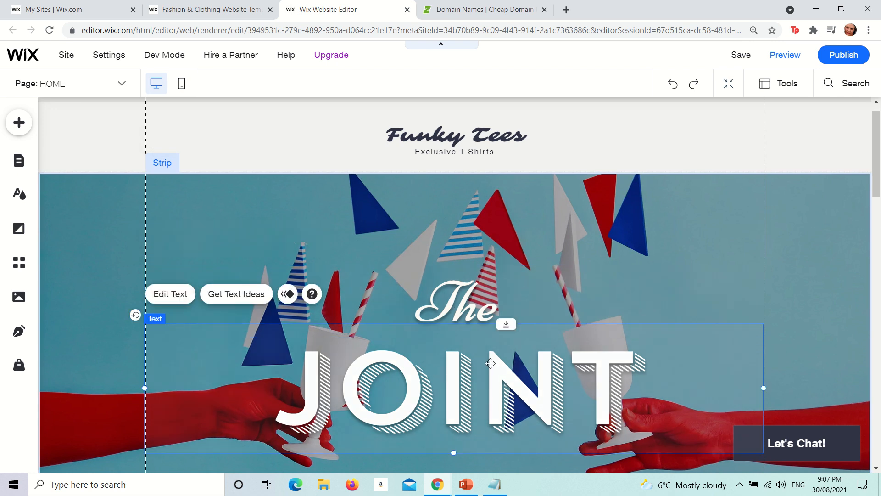
pyautogui.click(460, 304)
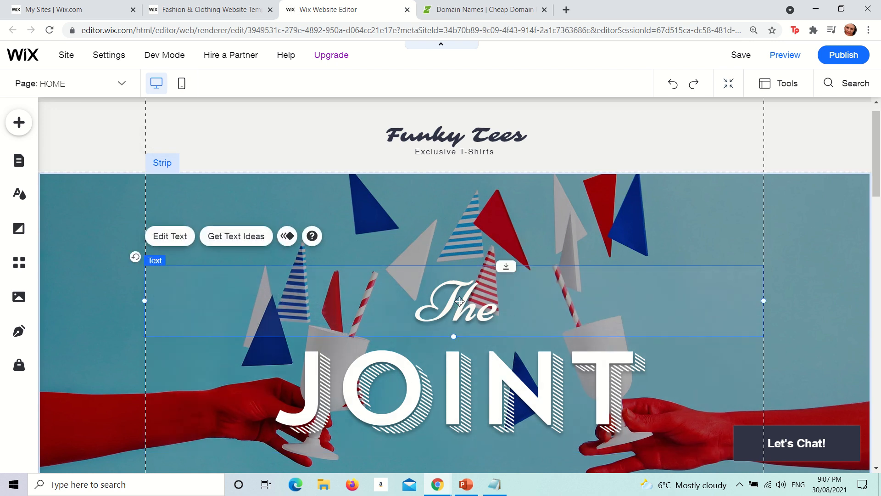
pyautogui.doubleClick(459, 301)
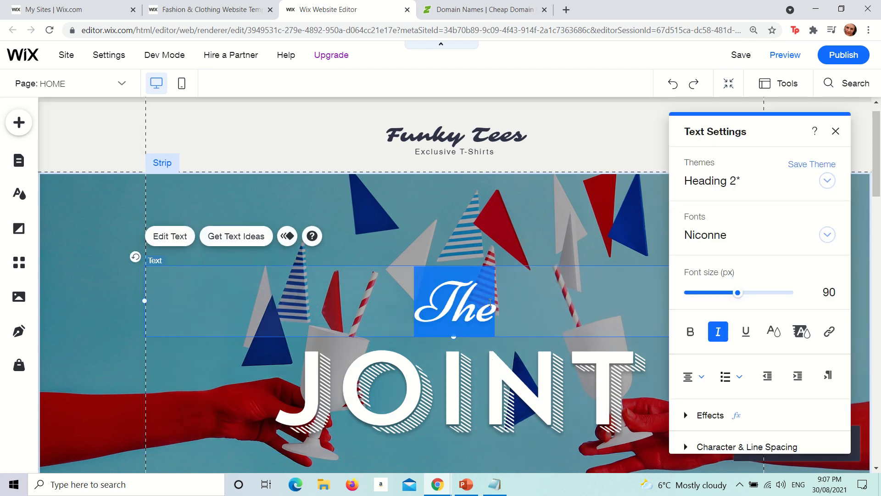
pyautogui.write('Funky')
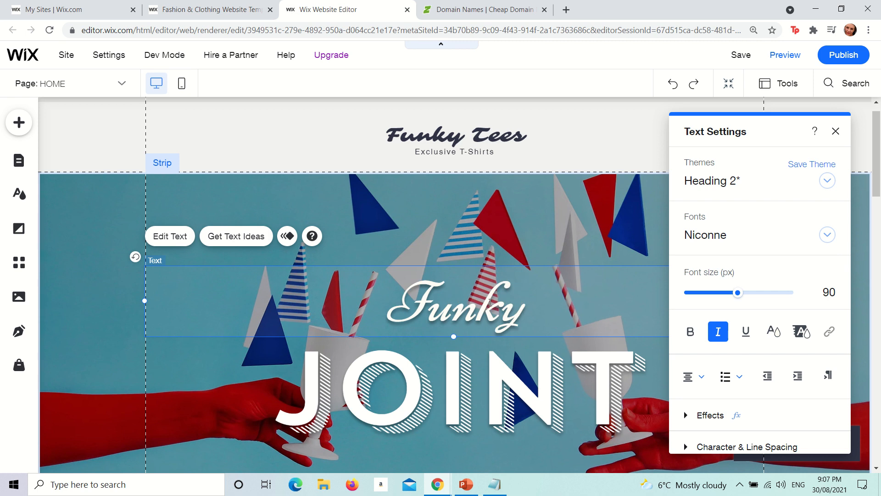
# - Replace the large text "JOINT" in the Welcome strip with "TEES NZ"
pyautogui.click(493, 392)
pyautogui.doubleClick(493, 391)
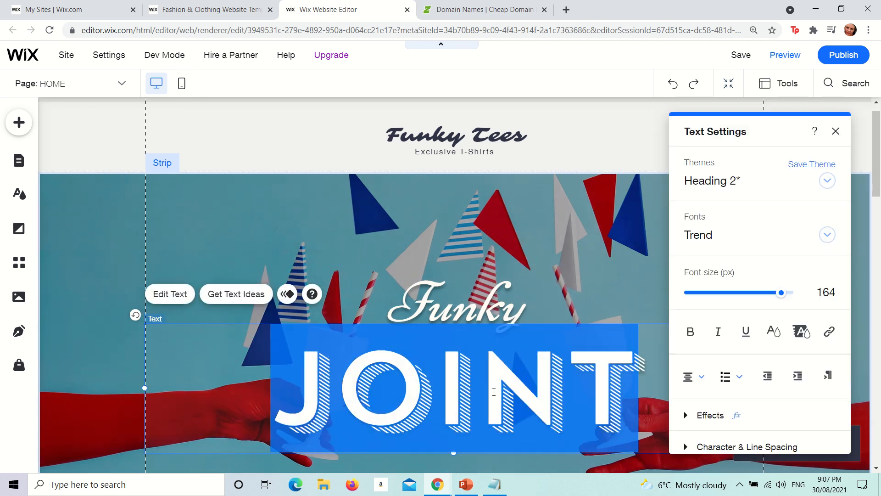
pyautogui.write('TEES N')
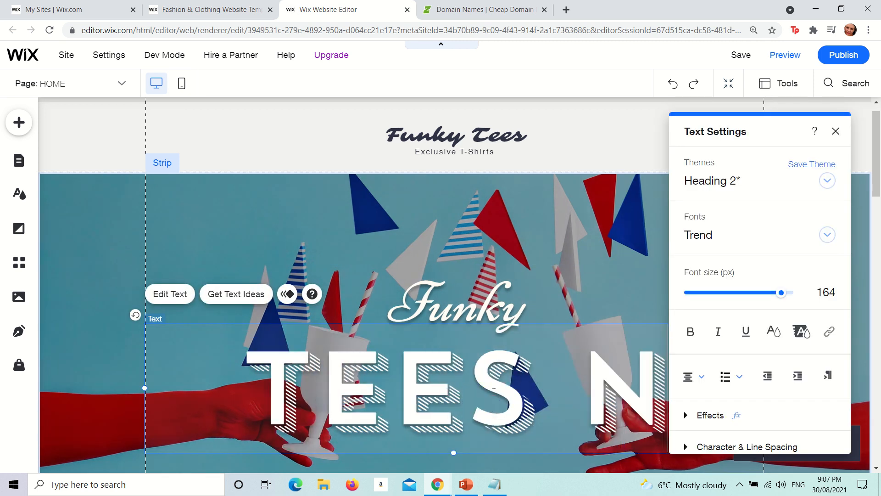
pyautogui.write('Z')
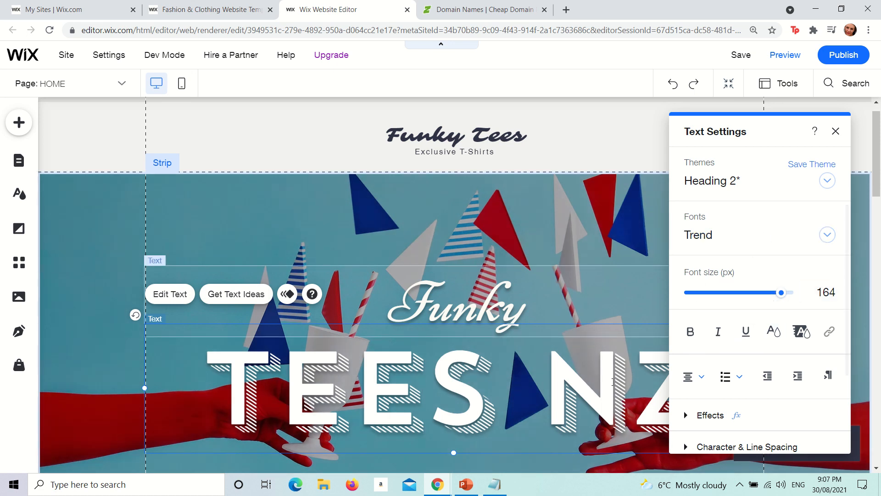
# - Try different font sizes on the first E of "TEES NZ" and set it to 107 px
pyautogui.moveTo(628, 394); pyautogui.dragTo(230, 384)
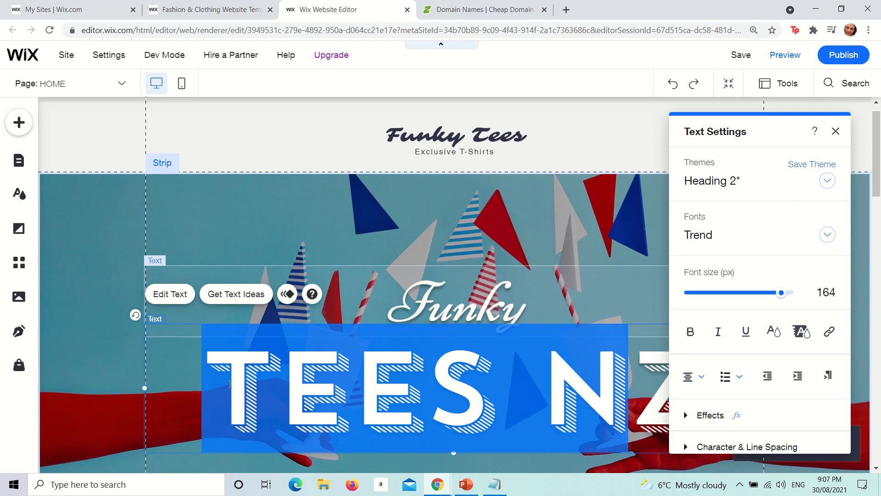
pyautogui.moveTo(350, 387); pyautogui.dragTo(275, 387)
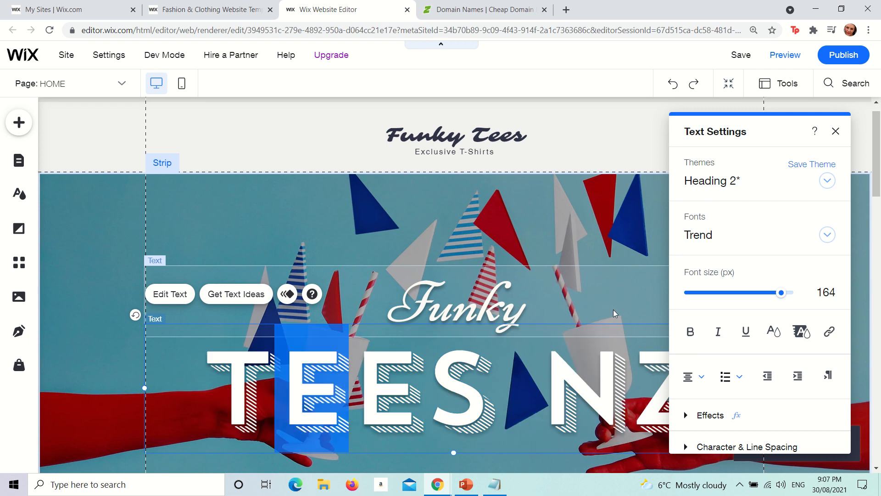
pyautogui.click(725, 293)
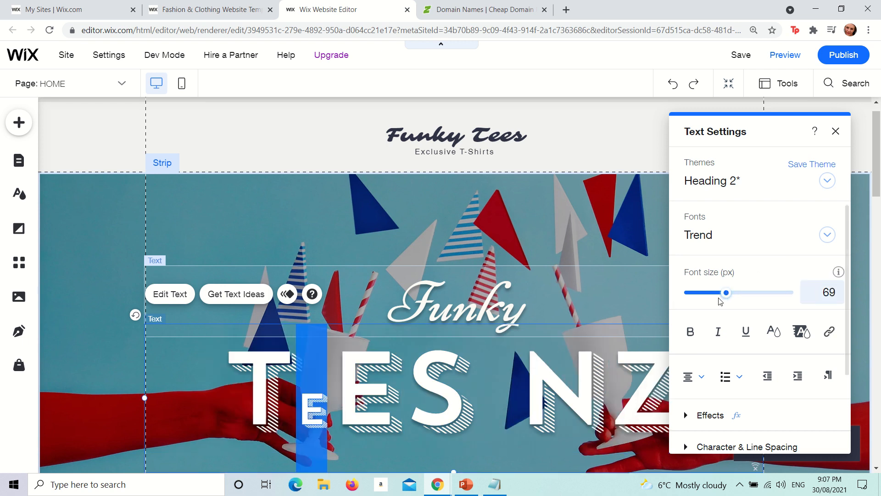
pyautogui.click(705, 293)
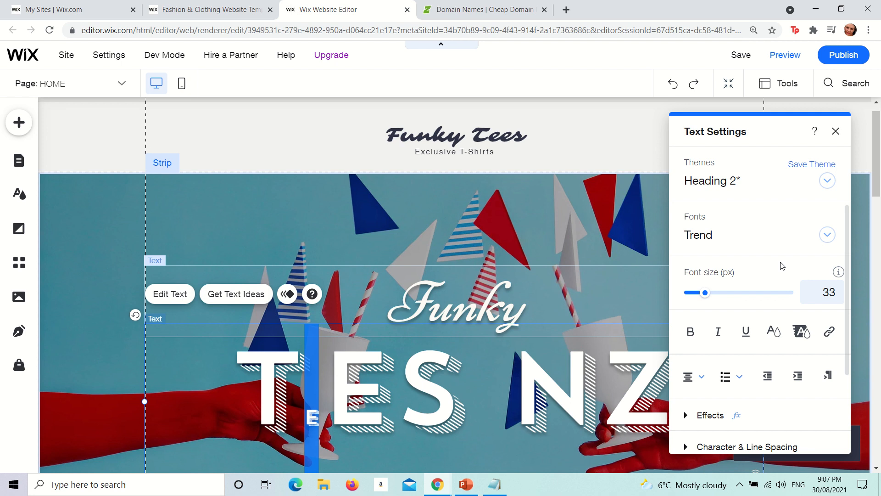
pyautogui.click(748, 293)
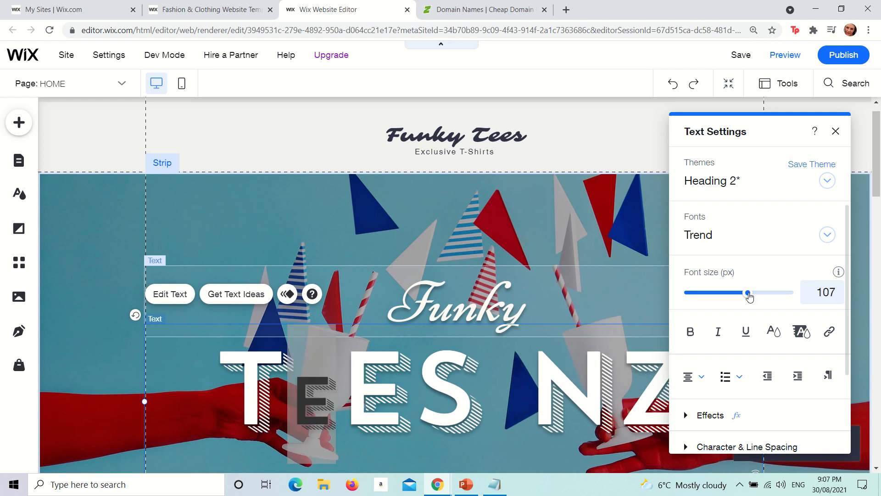
# - Try the Stencil font on the first E of "TEES NZ" and browse the other available fonts
pyautogui.click(727, 239)
pyautogui.click(686, 273)
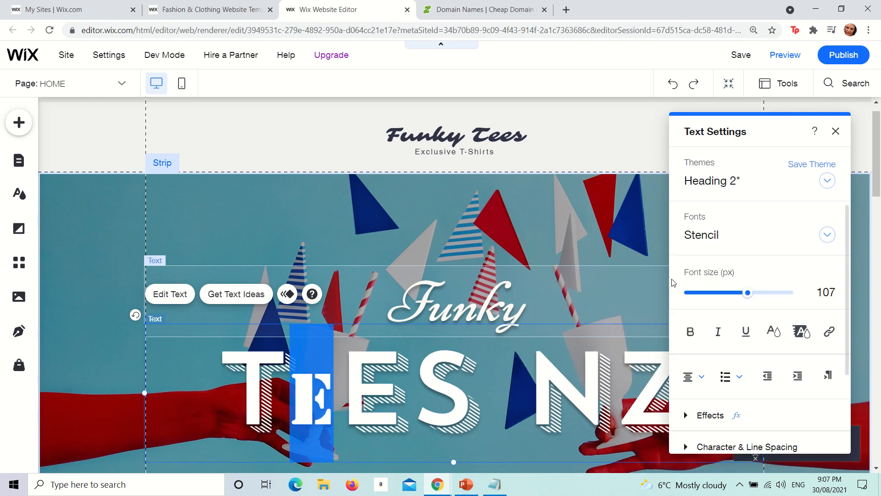
pyautogui.click(720, 234)
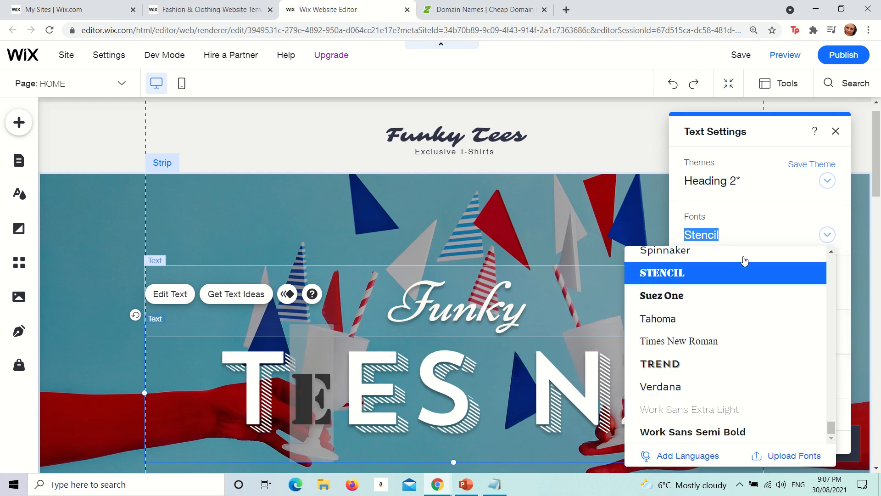
pyautogui.scroll(7, 771, 305)
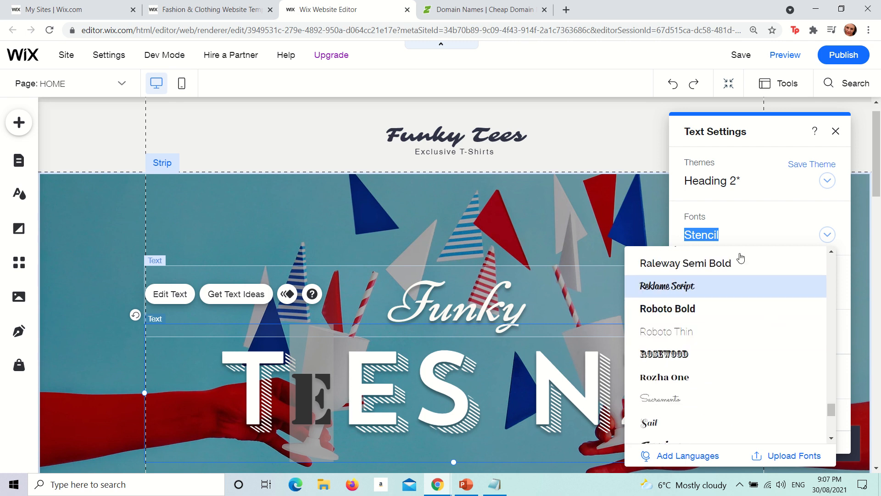
pyautogui.click(781, 191)
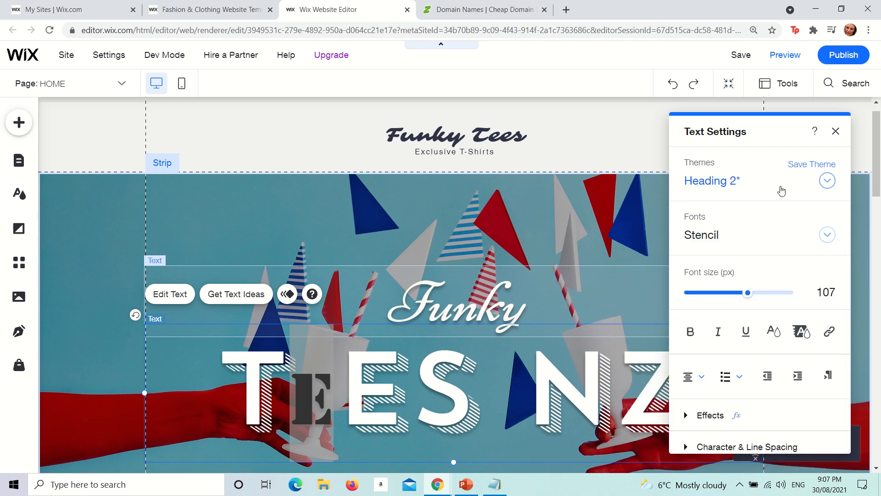
# - Try the Heading 5 theme on the "TEES NZ" text
pyautogui.click(782, 191)
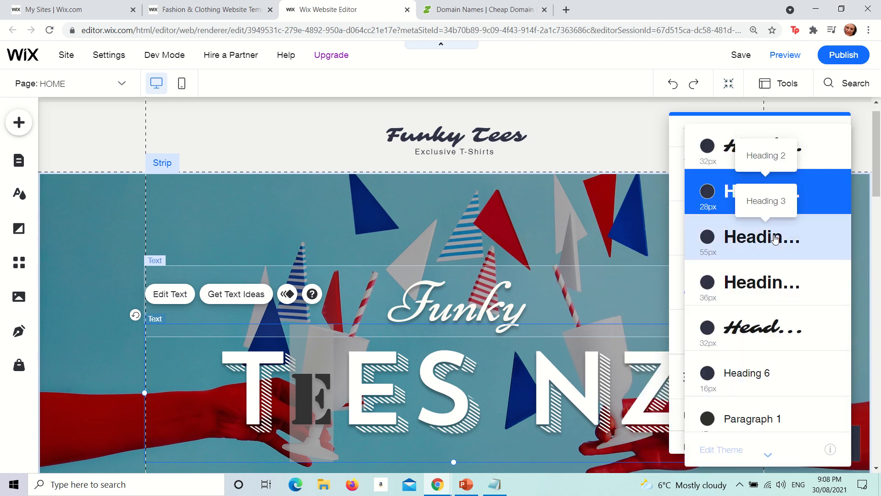
pyautogui.click(774, 318)
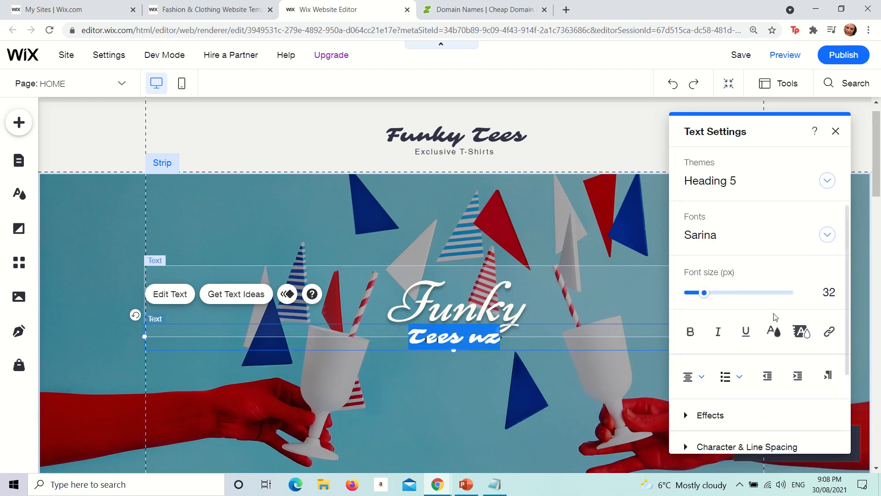
pyautogui.scroll(-3, 498, 414)
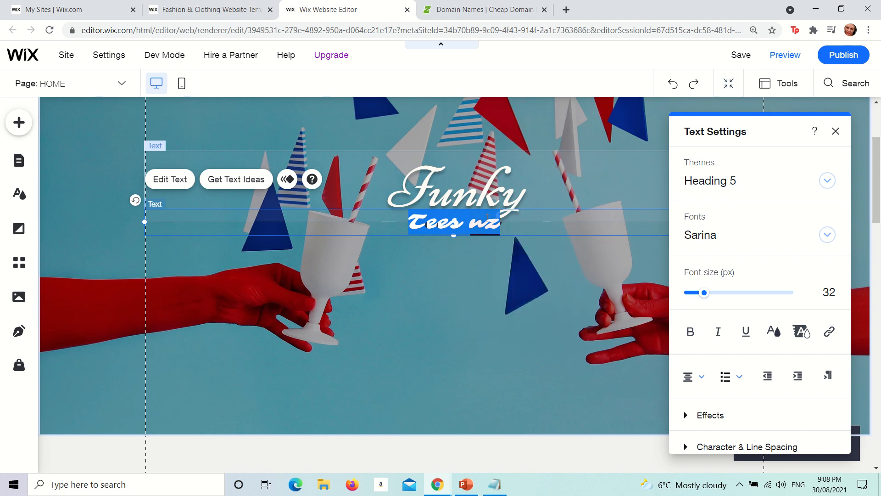
pyautogui.moveTo(491, 216)
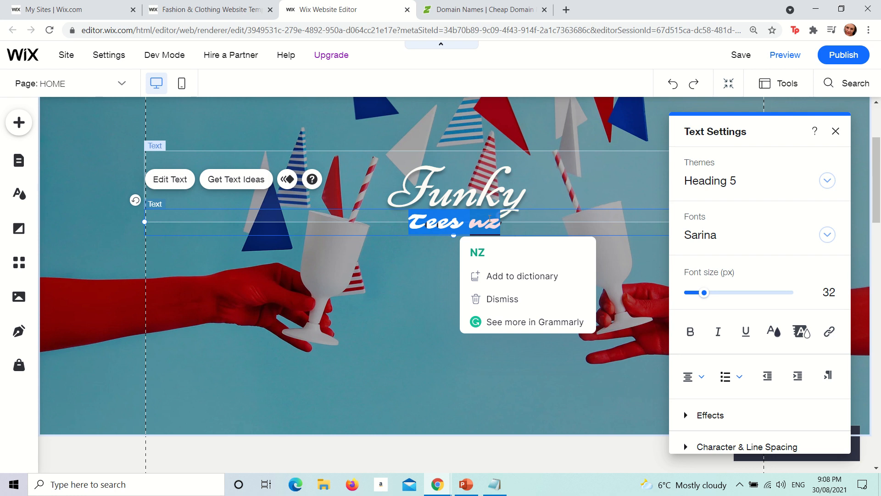
# - Undo the theme, font and size changes made to the "TEES NZ" text
pyautogui.hotkey('ctrl', 'z')
pyautogui.hotkey('ctrl', 'z')
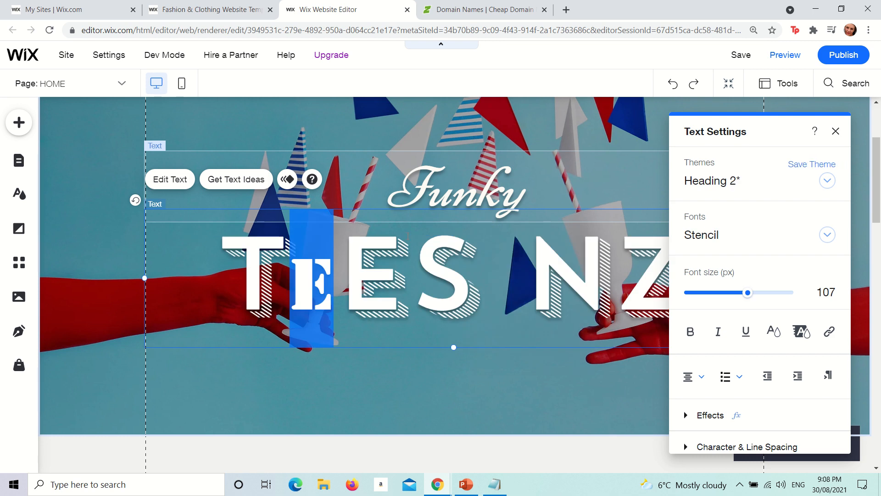
pyautogui.hotkey('ctrl', 'z')
pyautogui.hotkey('ctrl', 'z')
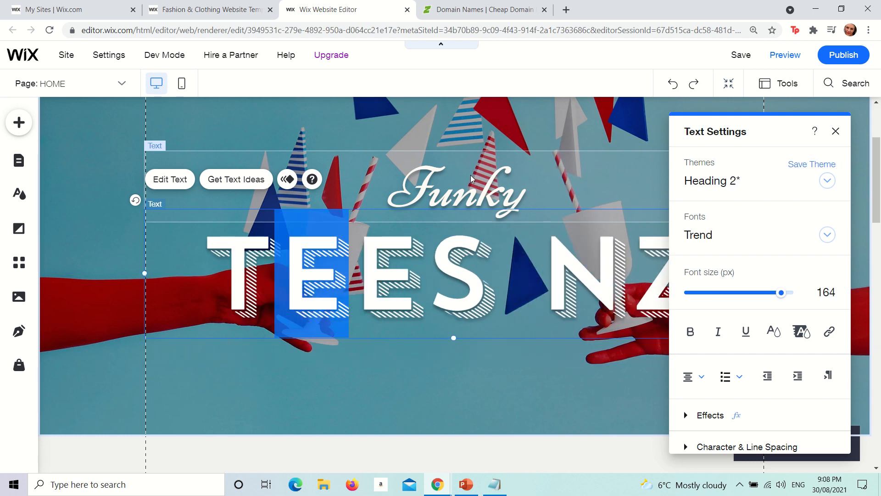
pyautogui.click(471, 175)
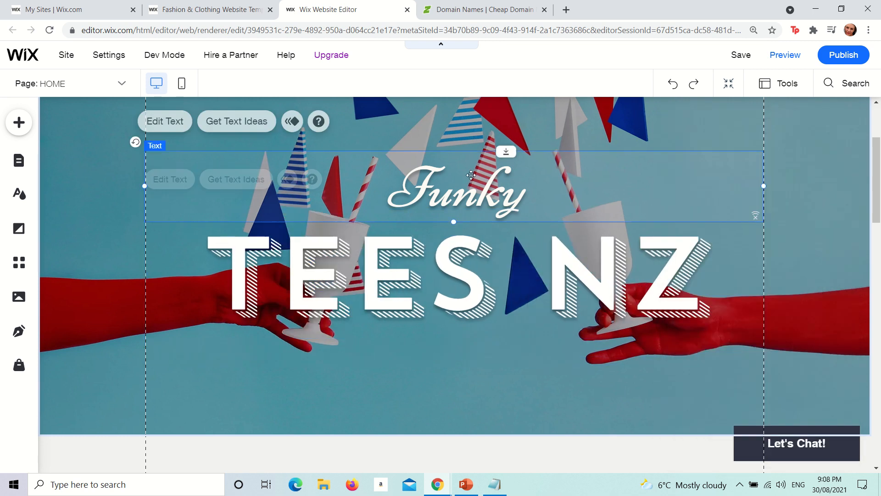
pyautogui.doubleClick(446, 175)
pyautogui.click(74, 198)
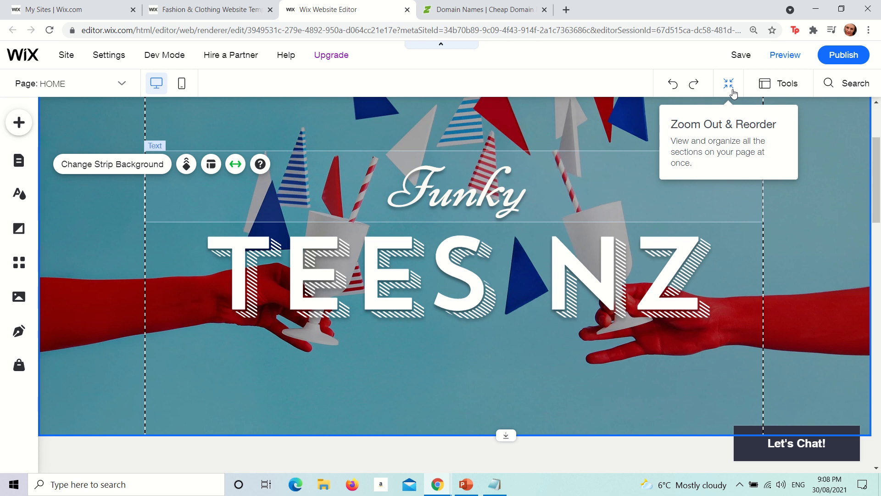
pyautogui.click(693, 88)
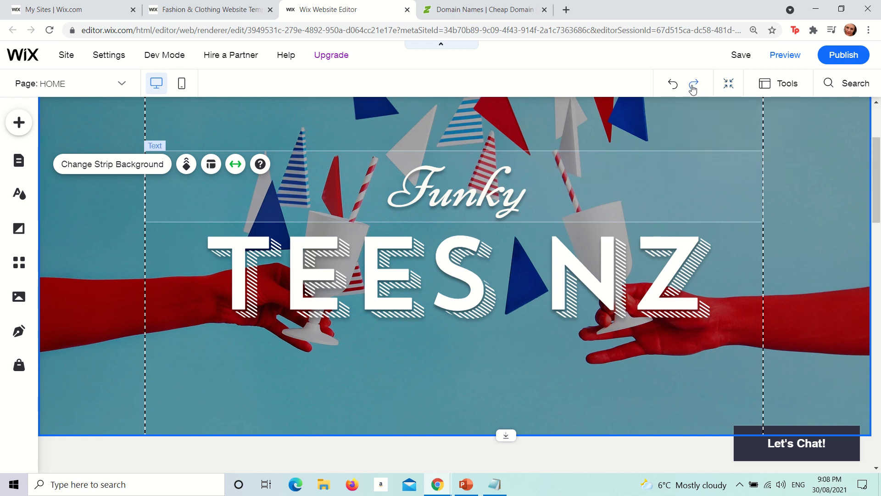
pyautogui.click(672, 87)
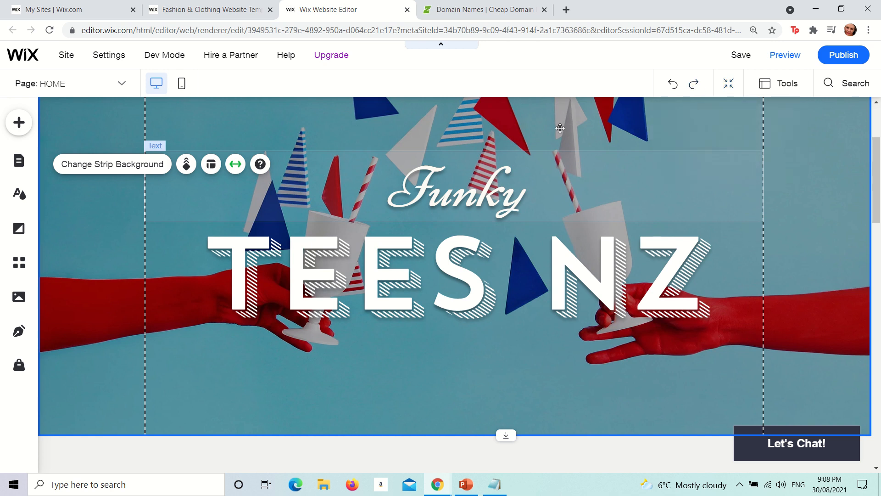
pyautogui.click(695, 84)
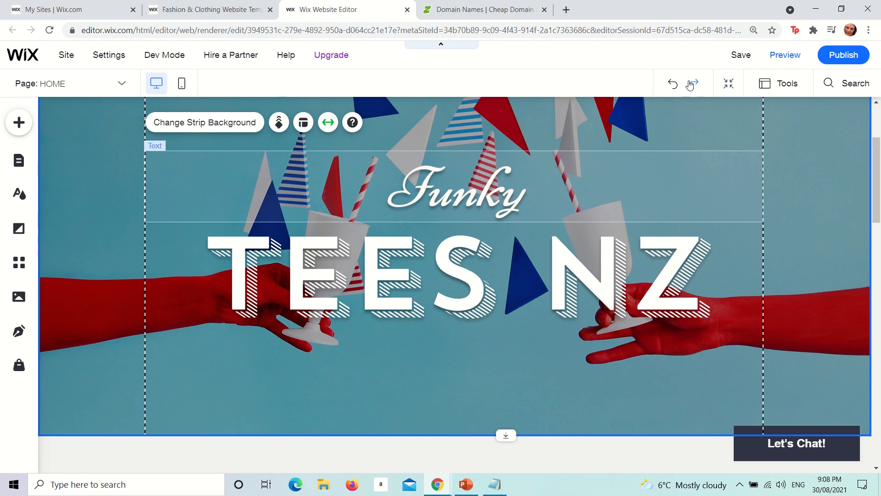
pyautogui.click(450, 248)
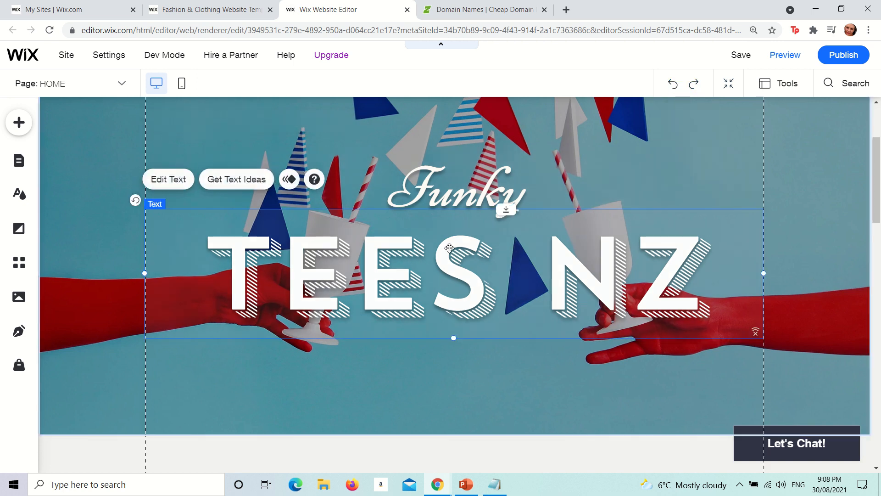
pyautogui.doubleClick(449, 248)
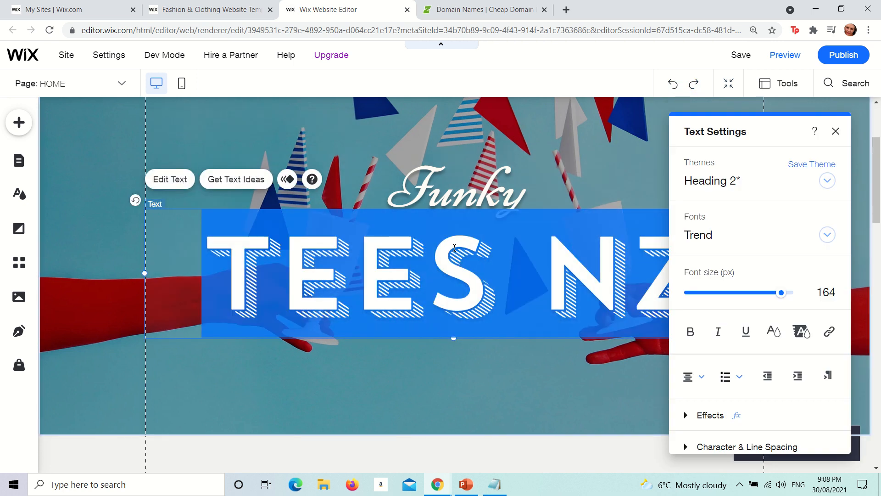
pyautogui.click(689, 87)
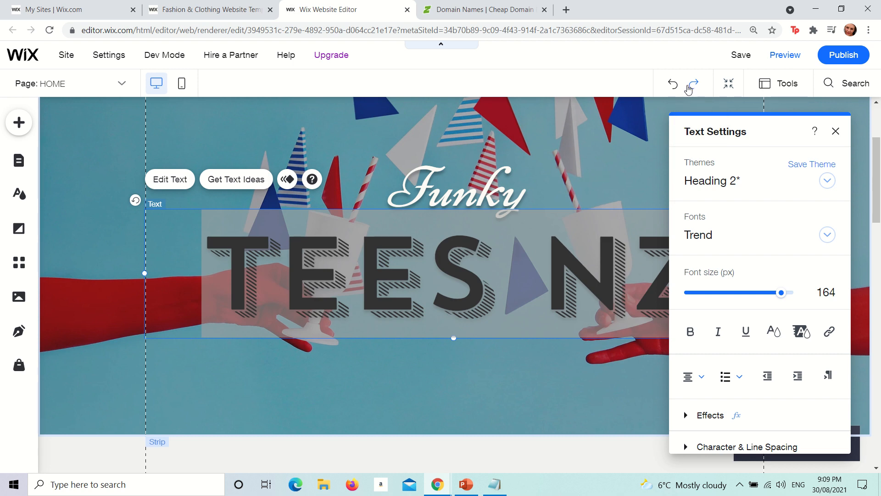
pyautogui.click(512, 120)
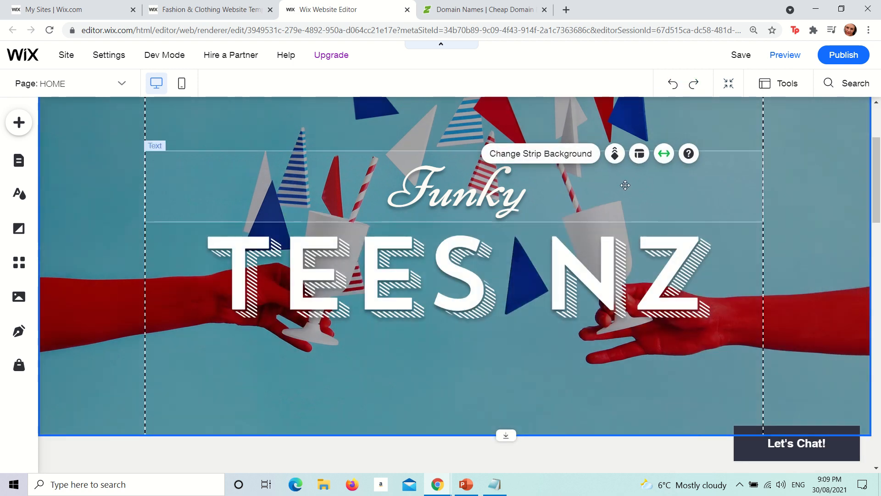
# - Browse the suggested backgrounds for the Welcome strip and open the image library for its background
pyautogui.scroll(3, 625, 185)
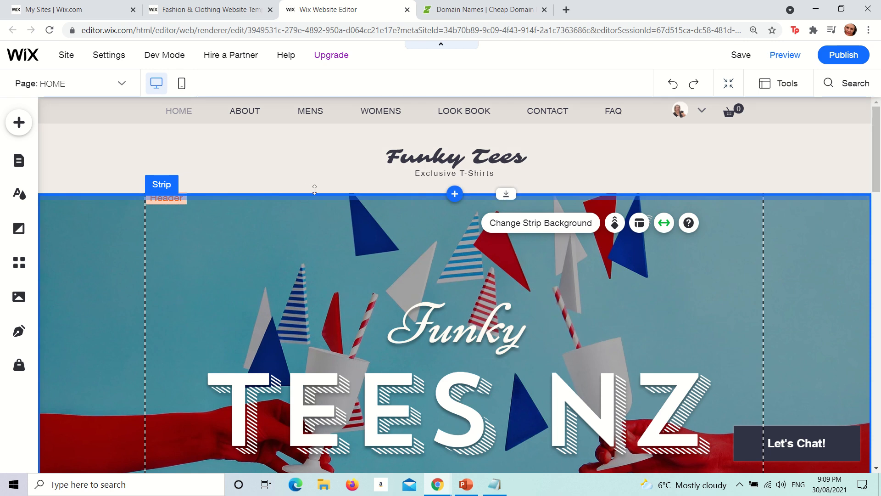
pyautogui.click(351, 230)
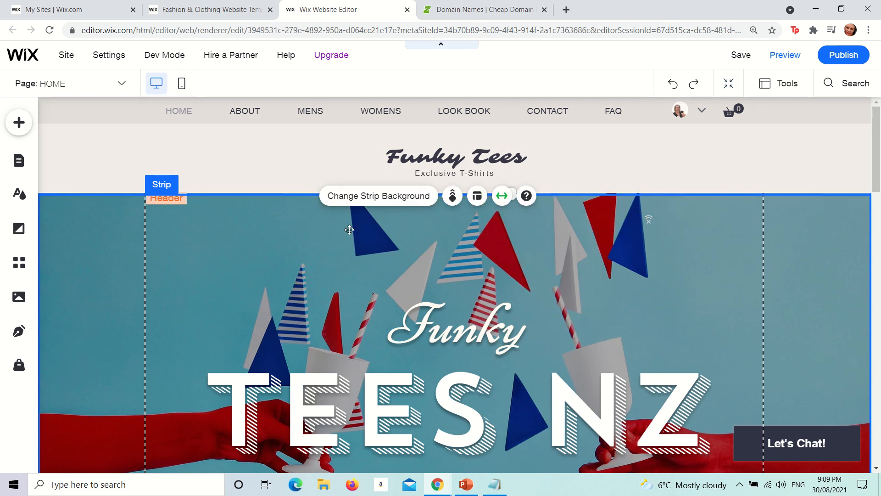
pyautogui.click(371, 202)
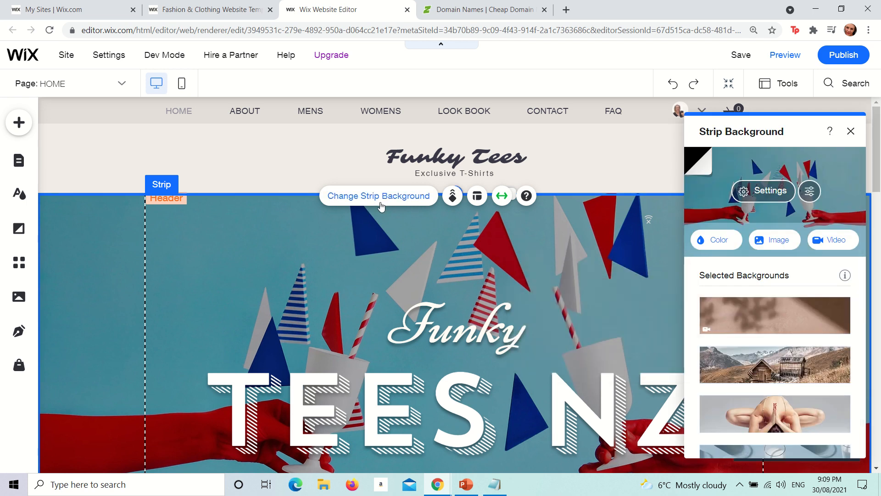
pyautogui.click(401, 218)
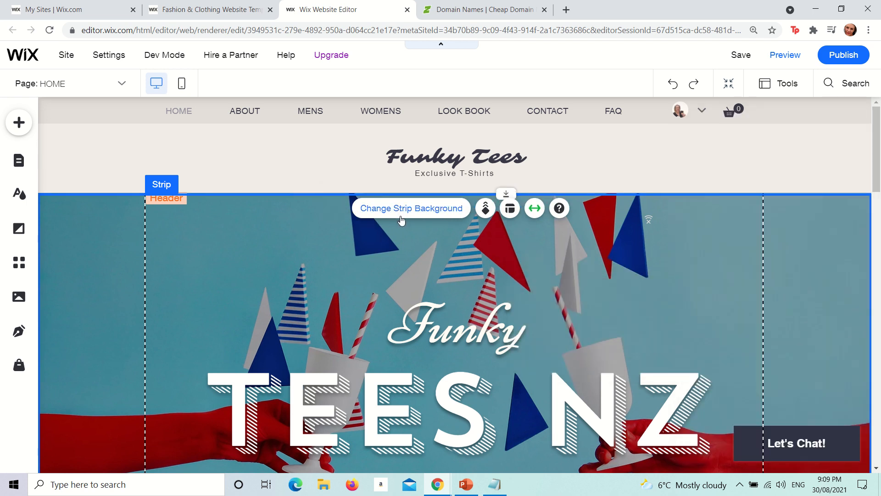
pyautogui.click(405, 212)
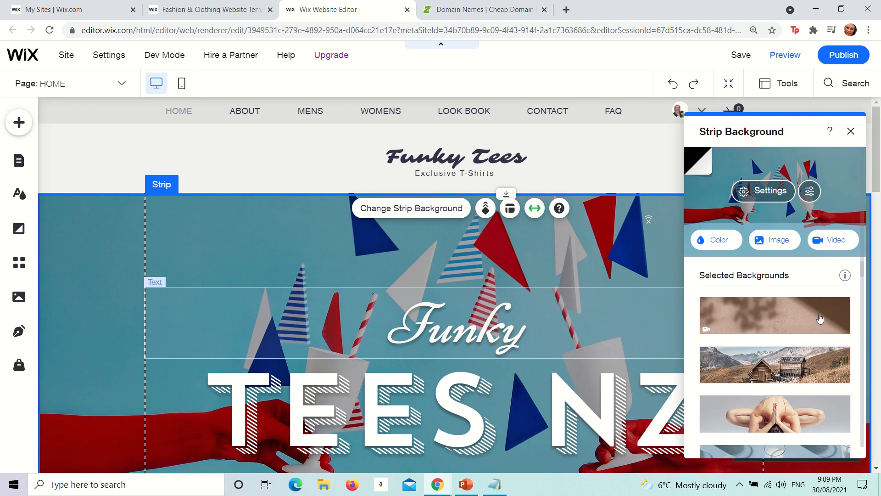
pyautogui.moveTo(820, 318)
pyautogui.scroll(-6, 820, 318)
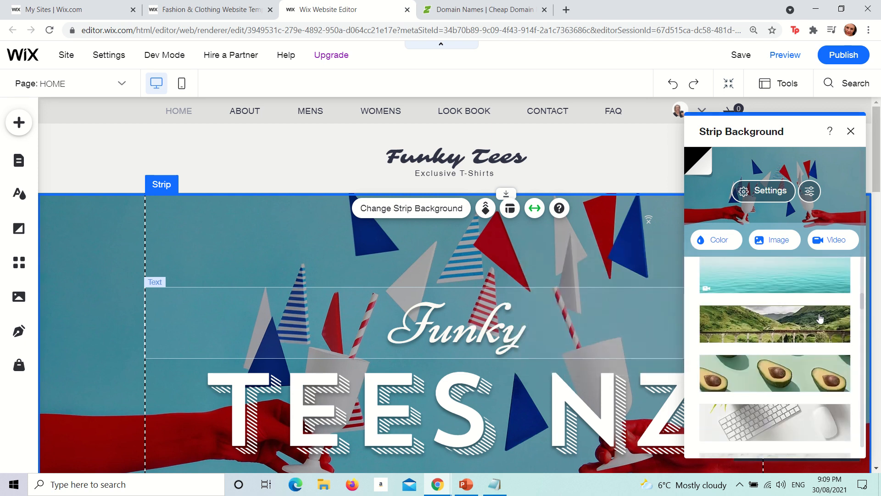
pyautogui.scroll(-2, 820, 317)
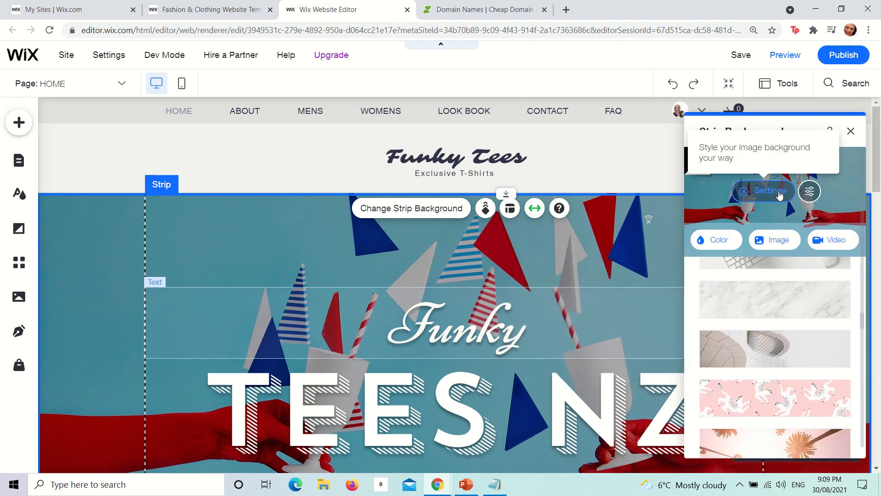
pyautogui.click(781, 239)
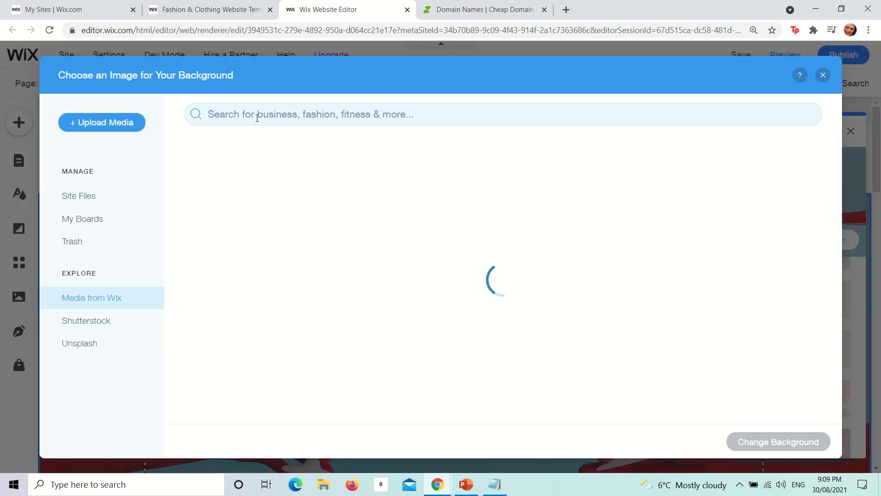
# - Search the Wix media library for "t-shirt" and look through the images
pyautogui.click(260, 116)
pyautogui.write('t-')
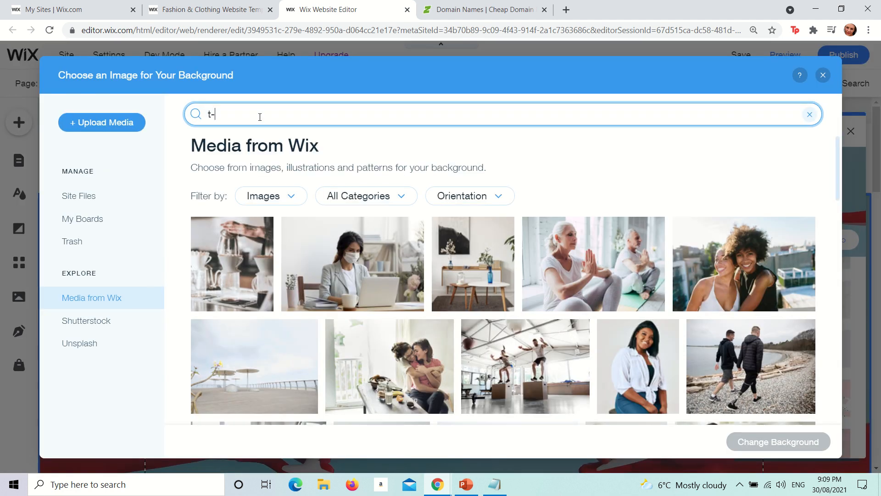
pyautogui.write('shirt')
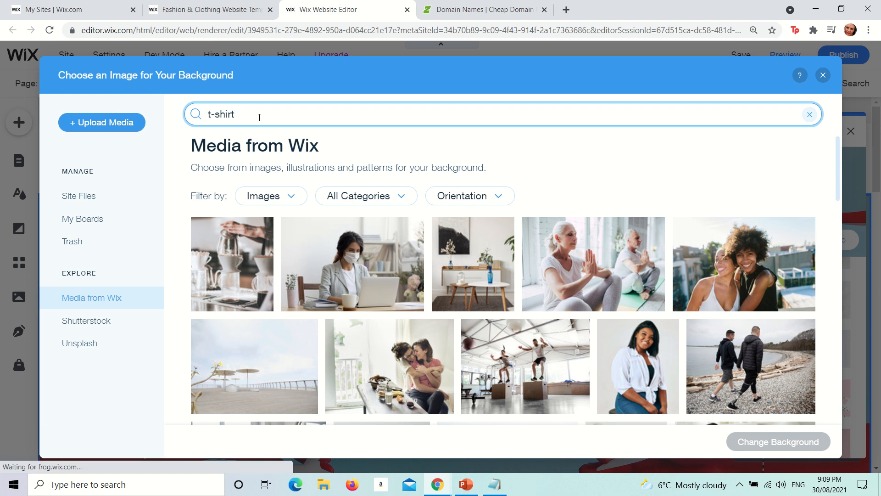
pyautogui.press('Return')
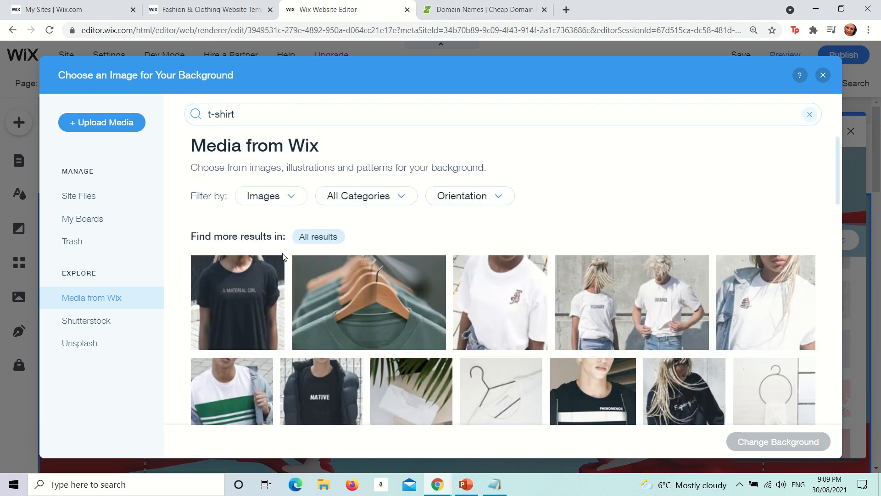
pyautogui.scroll(-1, 412, 299)
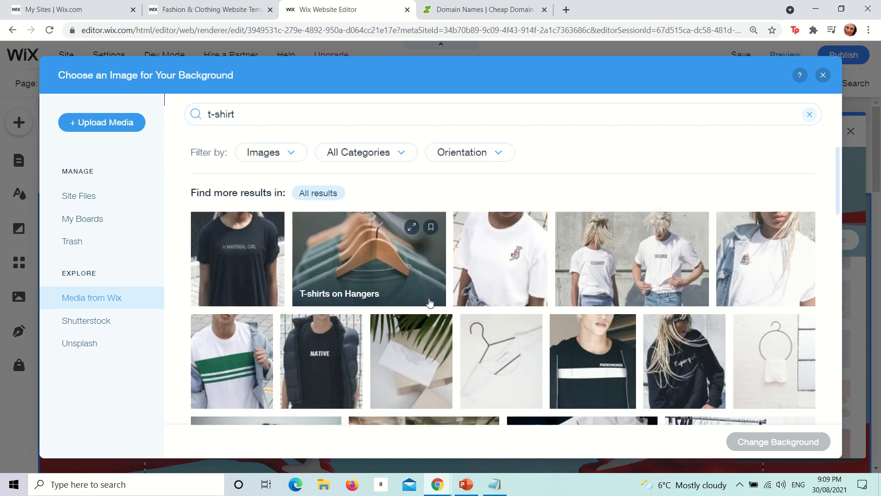
pyautogui.scroll(-6, 412, 299)
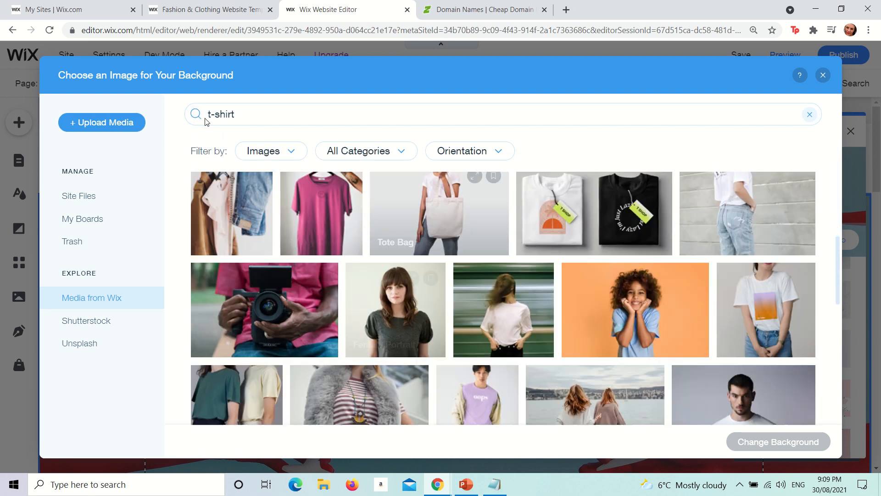
# - Refine the background image search to "t-shirt funky" and look through the images
pyautogui.click(256, 113)
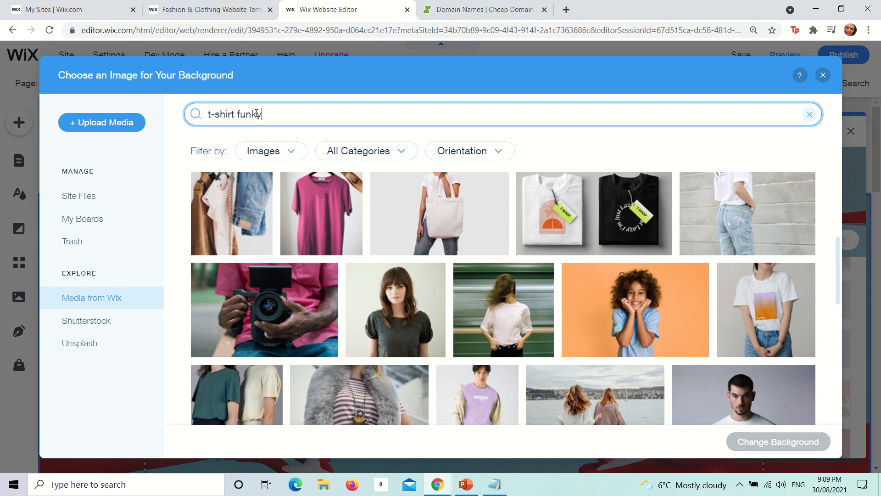
pyautogui.press('Return')
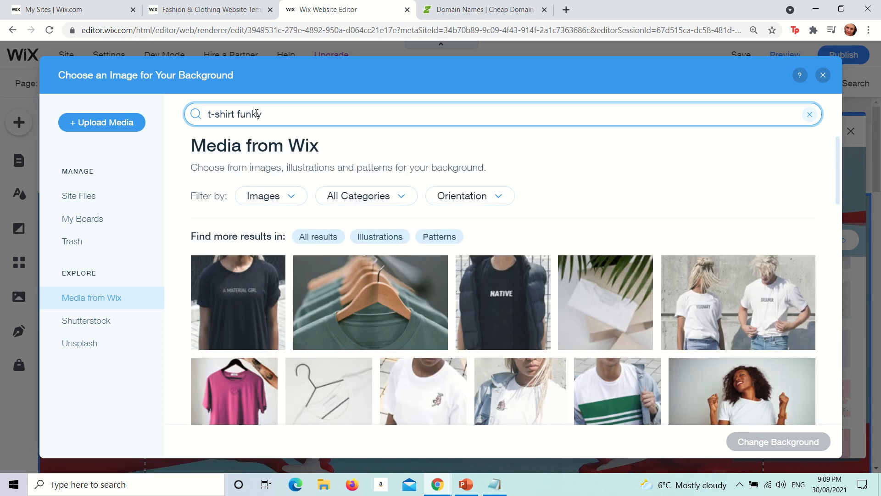
pyautogui.click(770, 306)
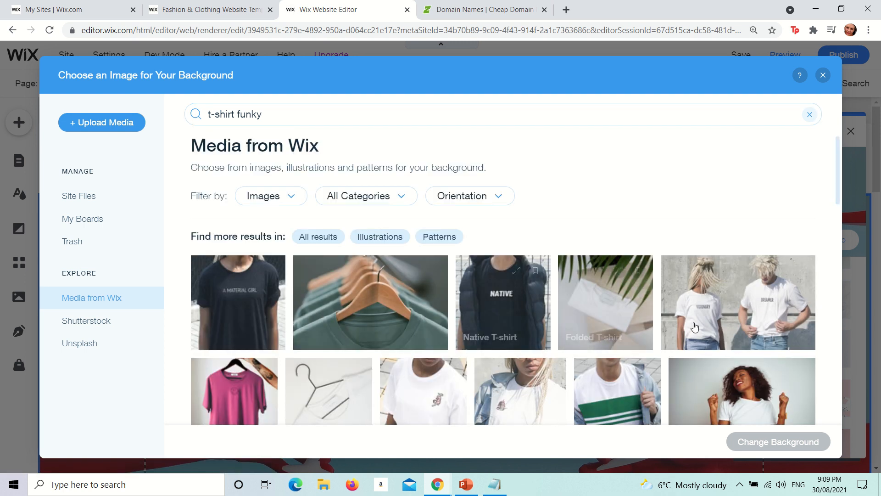
# - Set the Welcome strip's background to the image of two people in white T-shirts against a concrete wall
pyautogui.click(704, 320)
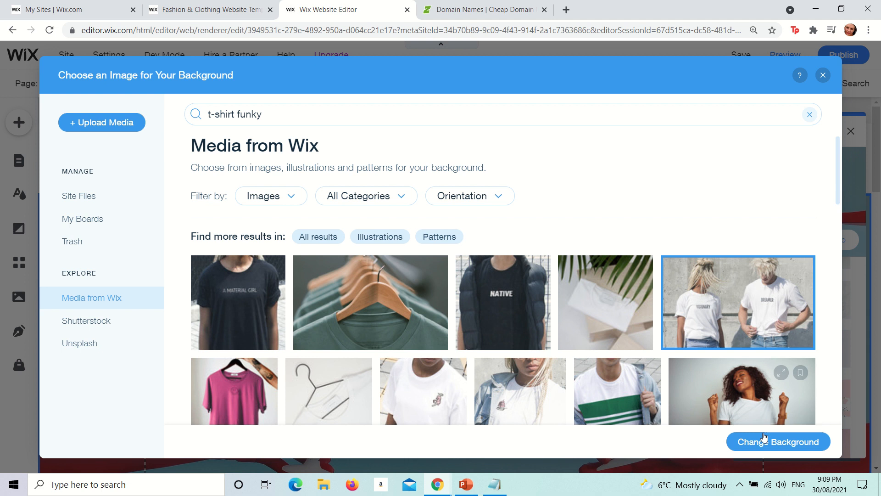
pyautogui.click(759, 440)
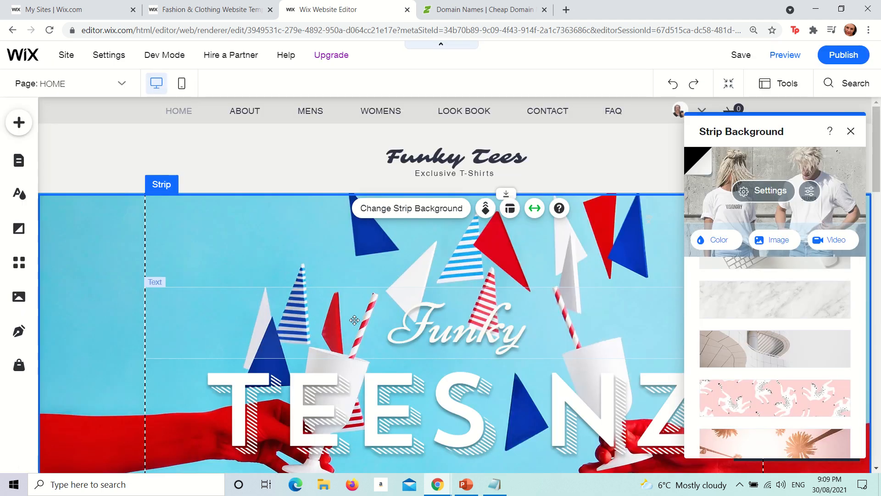
pyautogui.scroll(-3, 270, 223)
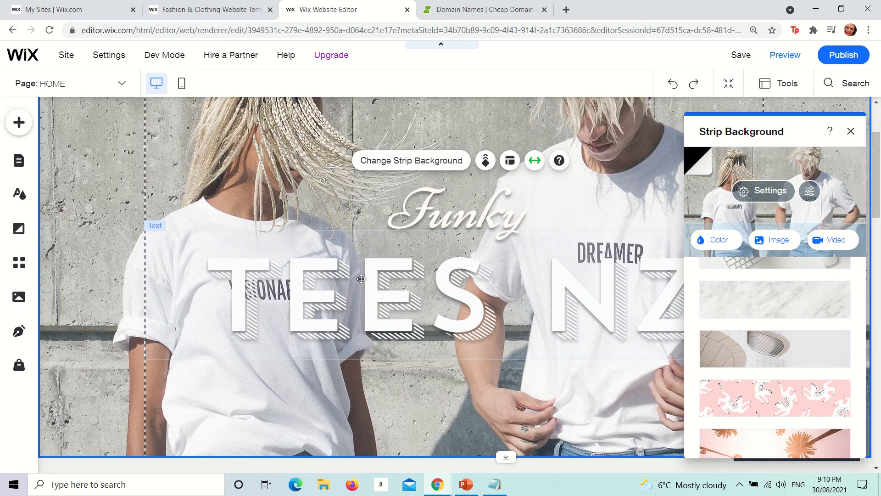
# - Change the color of the "TEES NZ" text to the near-black theme color #181923
pyautogui.click(373, 293)
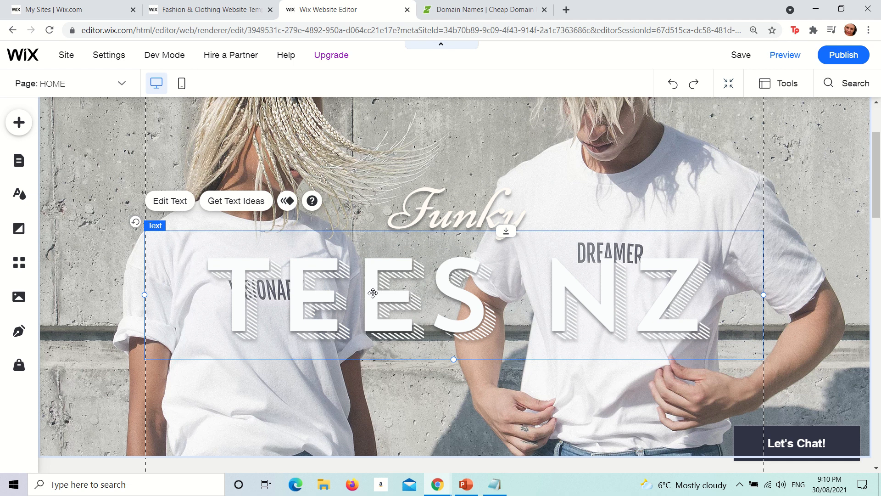
pyautogui.doubleClick(373, 293)
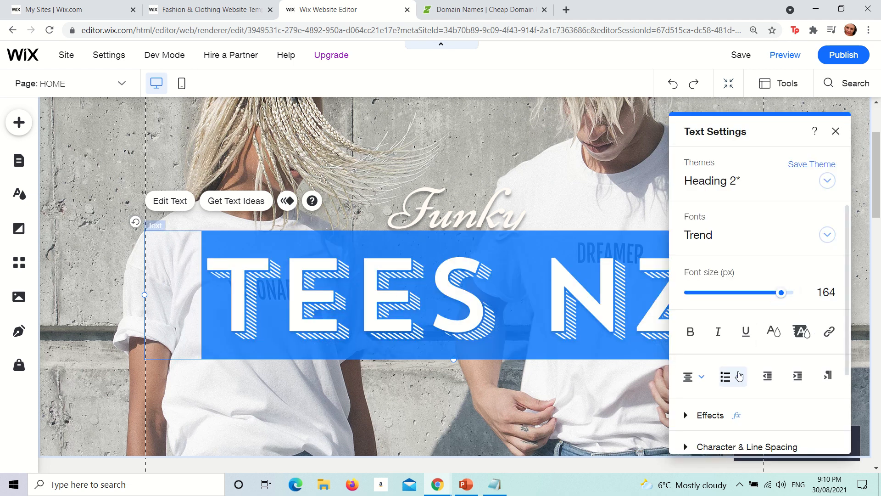
pyautogui.scroll(-3, 765, 402)
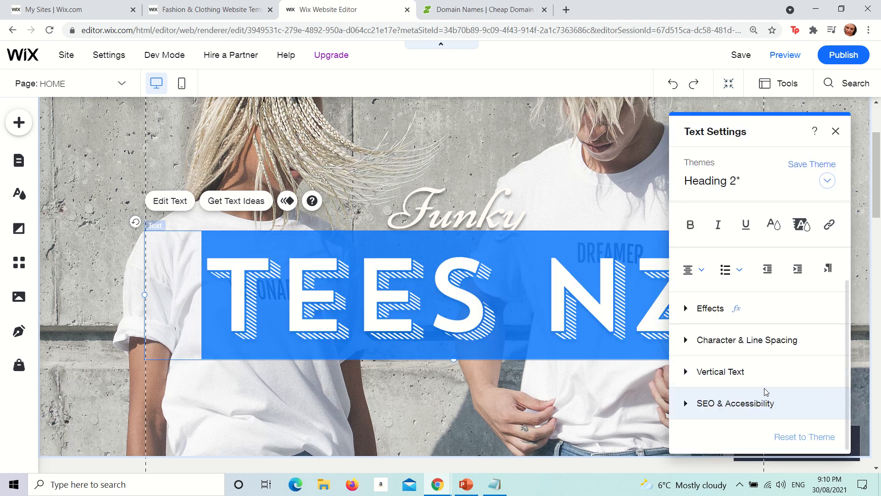
pyautogui.scroll(3, 764, 387)
pyautogui.click(776, 335)
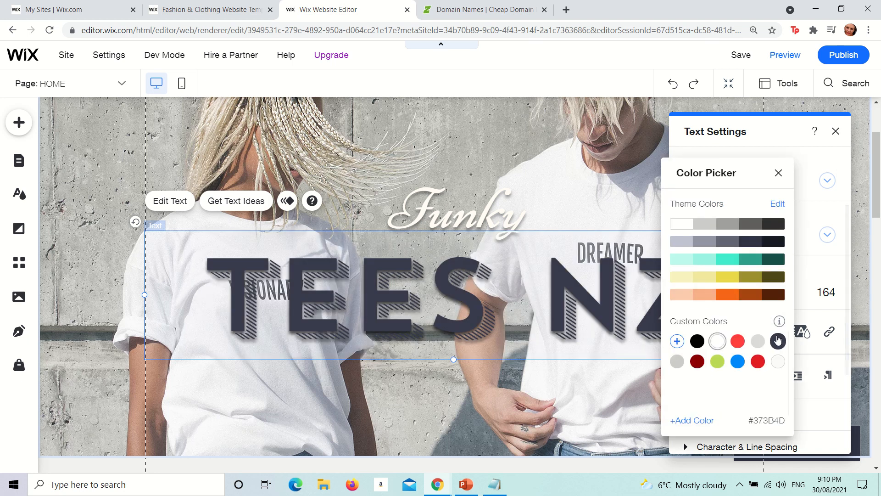
pyautogui.click(780, 242)
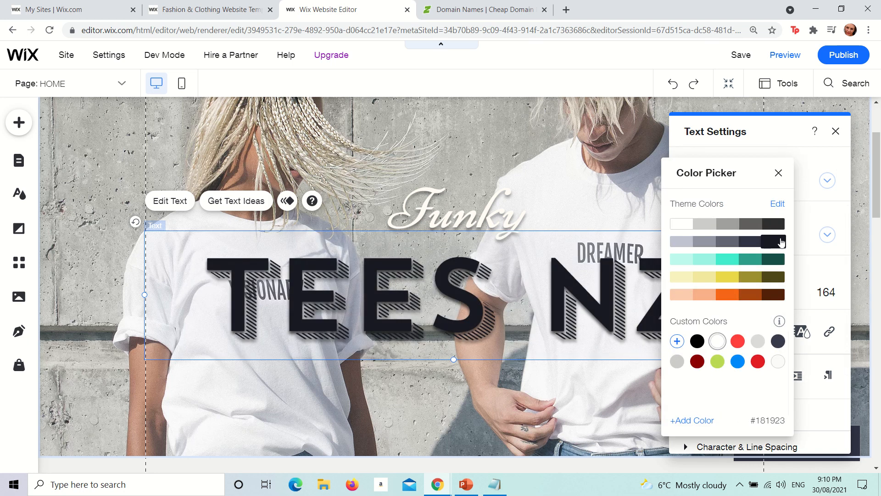
pyautogui.click(518, 194)
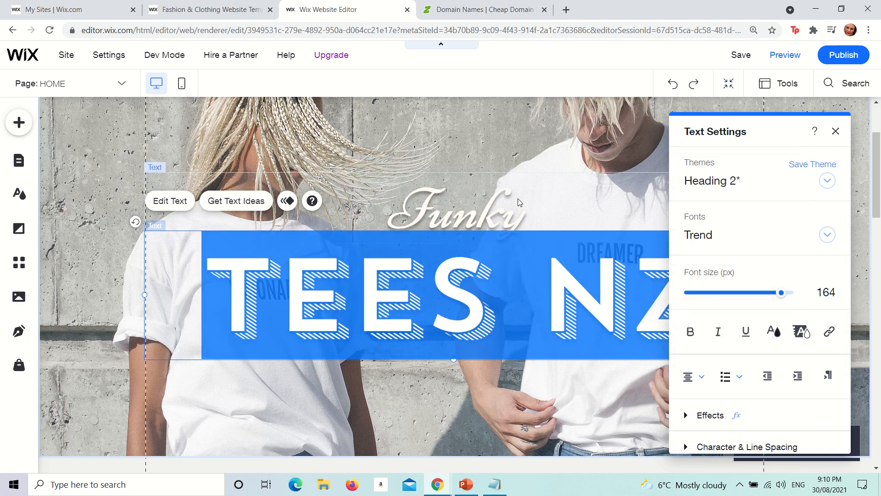
pyautogui.click(515, 192)
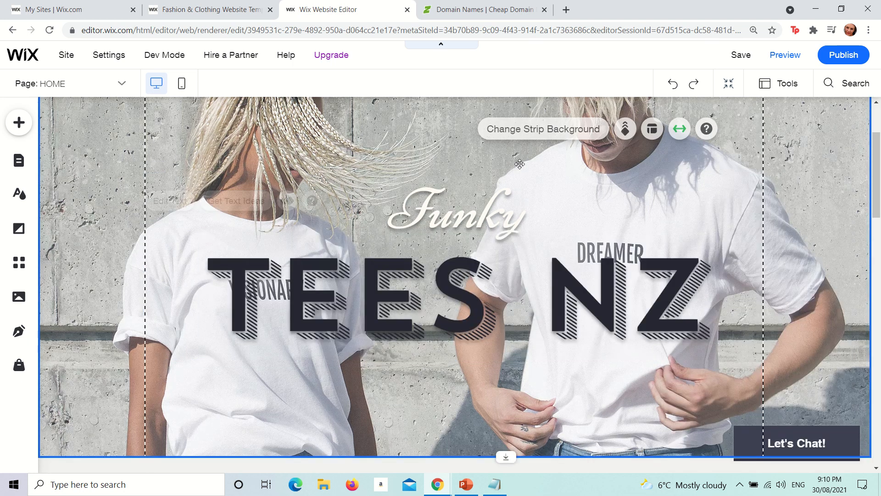
# - Change the color of the "Funky" text to the green theme color #2C9E89
pyautogui.click(499, 216)
pyautogui.doubleClick(499, 216)
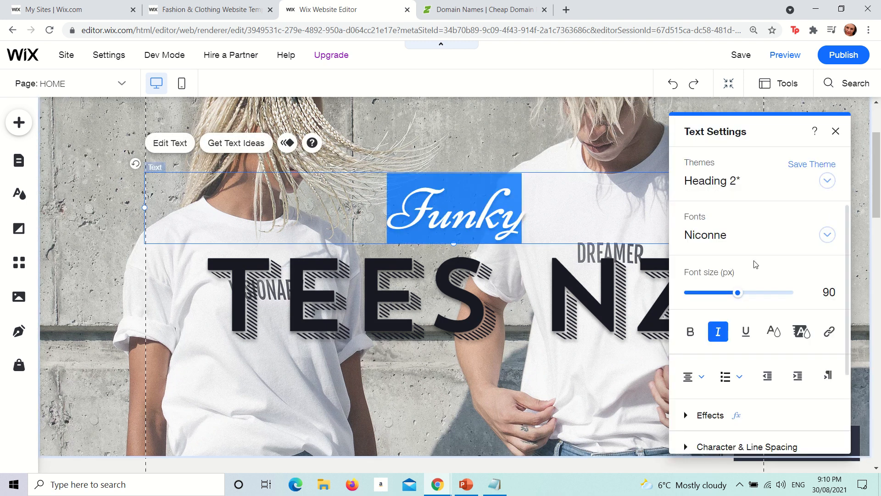
pyautogui.click(775, 334)
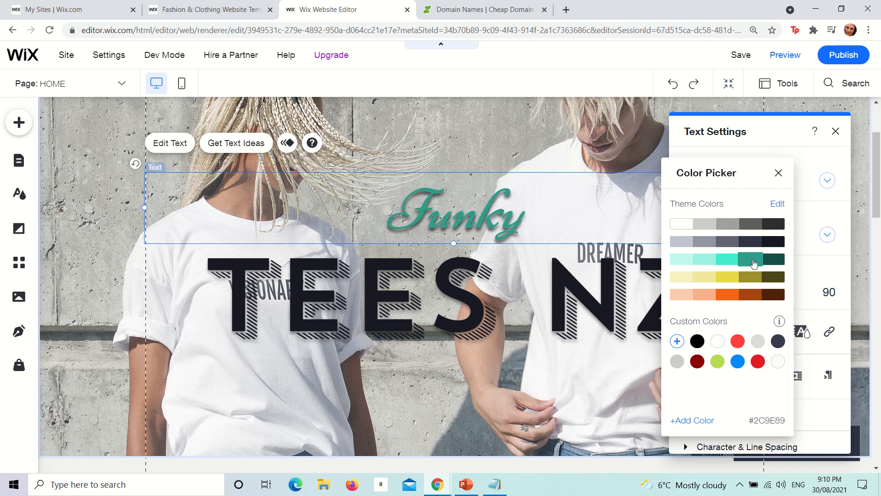
pyautogui.click(468, 142)
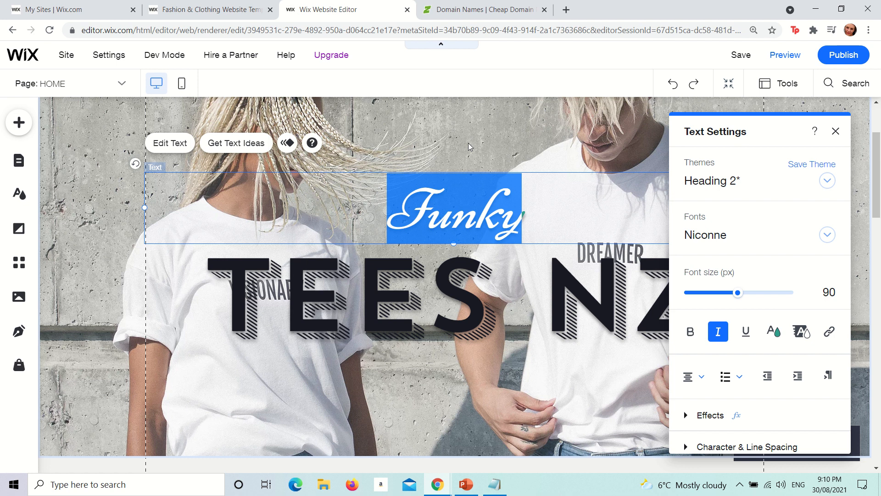
pyautogui.click(468, 142)
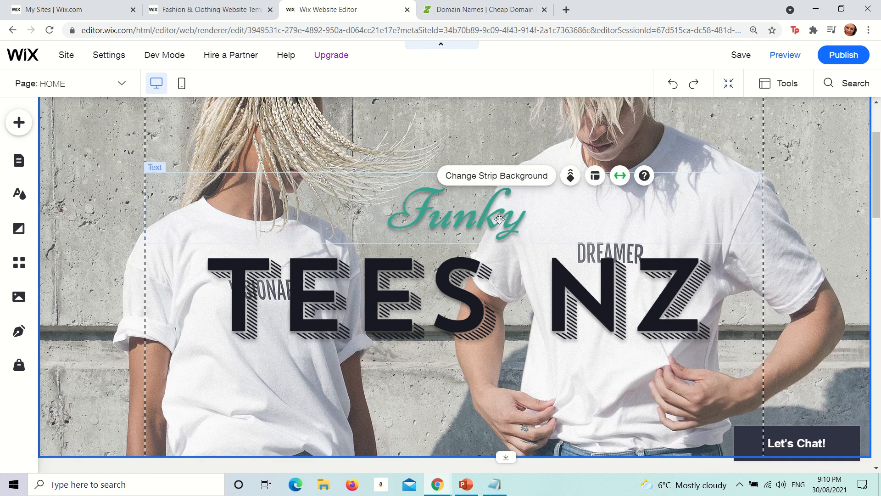
# - Push the blank strip below the banner down the page and pull its lower edge up to the promo bar
pyautogui.scroll(-2, 458, 257)
pyautogui.scroll(5, 457, 261)
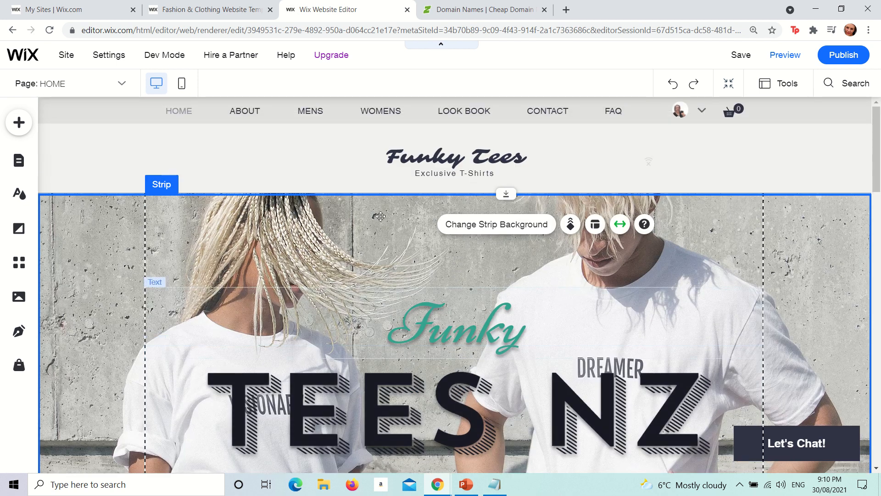
pyautogui.scroll(-5, 497, 317)
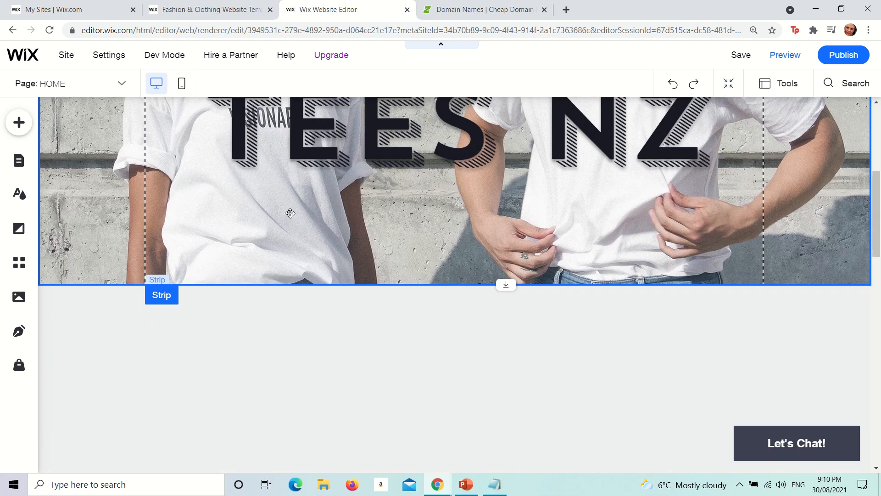
pyautogui.click(388, 354)
pyautogui.scroll(-5, 388, 355)
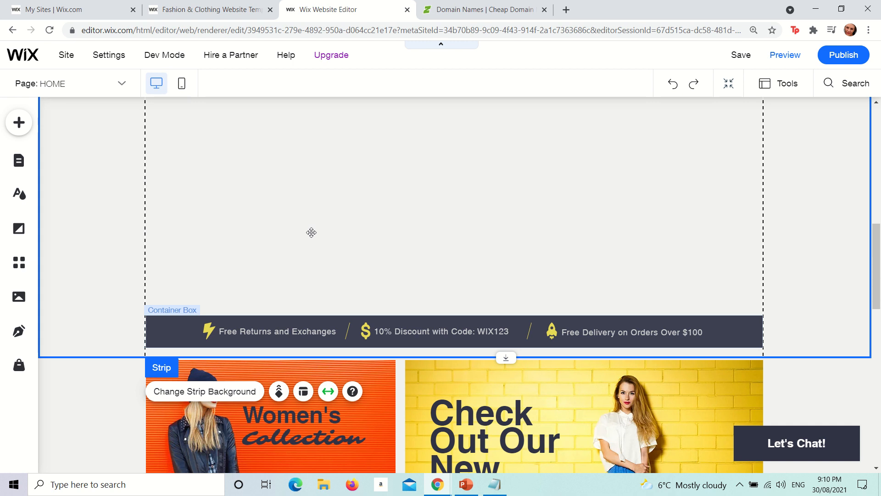
pyautogui.scroll(5, 312, 232)
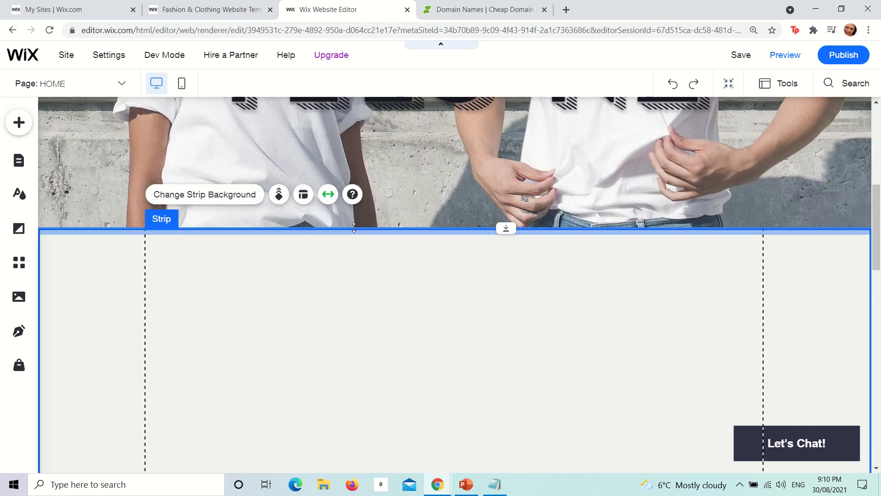
pyautogui.moveTo(500, 229); pyautogui.dragTo(494, 437)
pyautogui.scroll(-10, 496, 427)
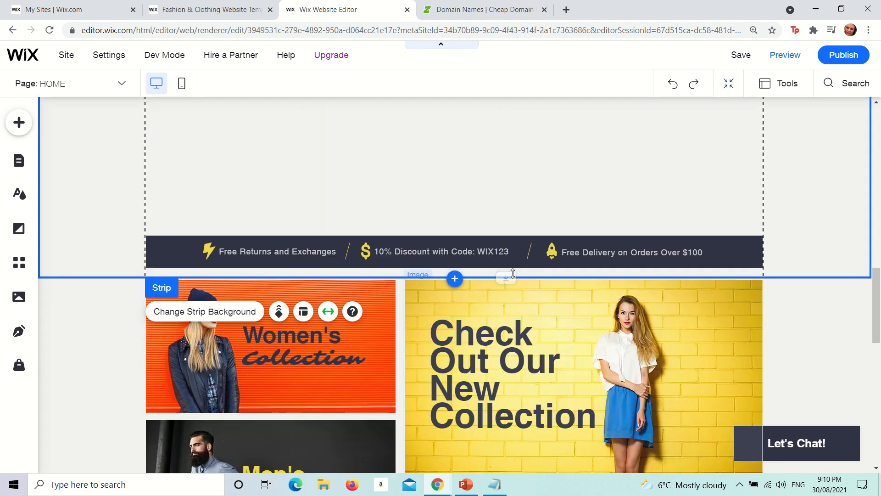
pyautogui.moveTo(506, 278); pyautogui.dragTo(505, 151)
# - Move the blank strip back up against the lower edge of the banner image
pyautogui.scroll(5, 505, 151)
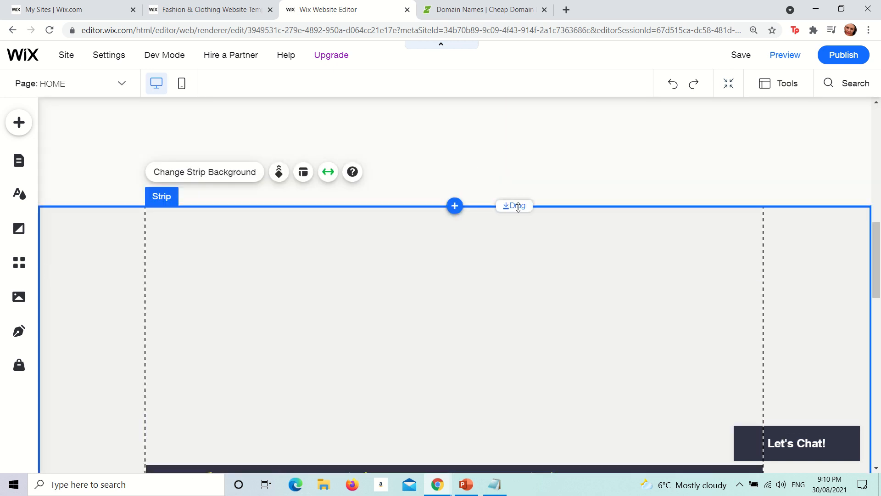
pyautogui.moveTo(513, 205); pyautogui.dragTo(516, 95)
pyautogui.scroll(5, 496, 195)
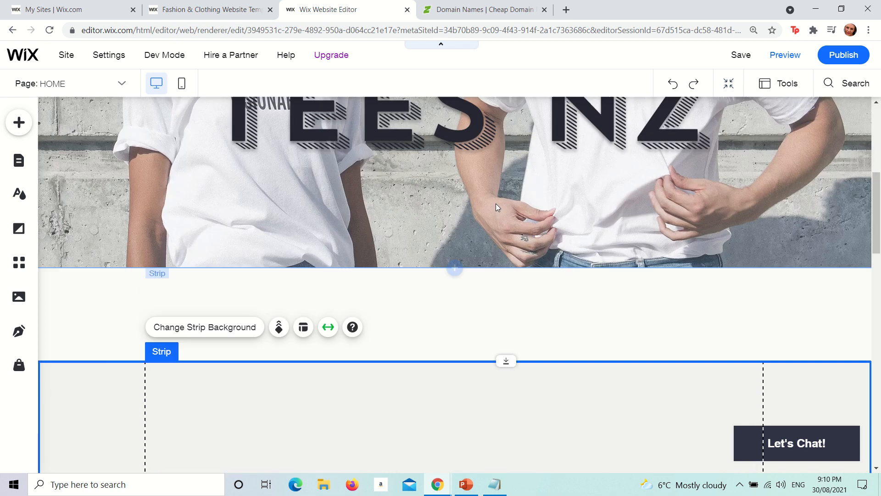
pyautogui.moveTo(506, 378); pyautogui.dragTo(507, 286)
pyautogui.scroll(-5, 527, 364)
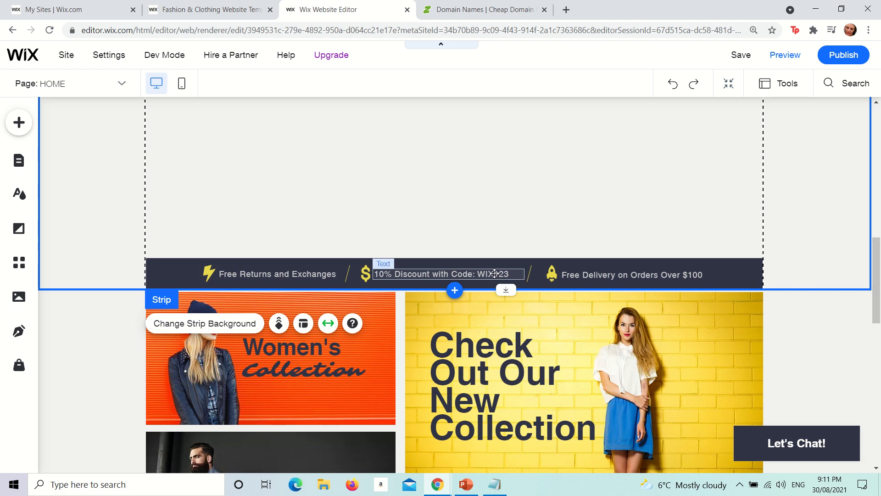
pyautogui.click(490, 265)
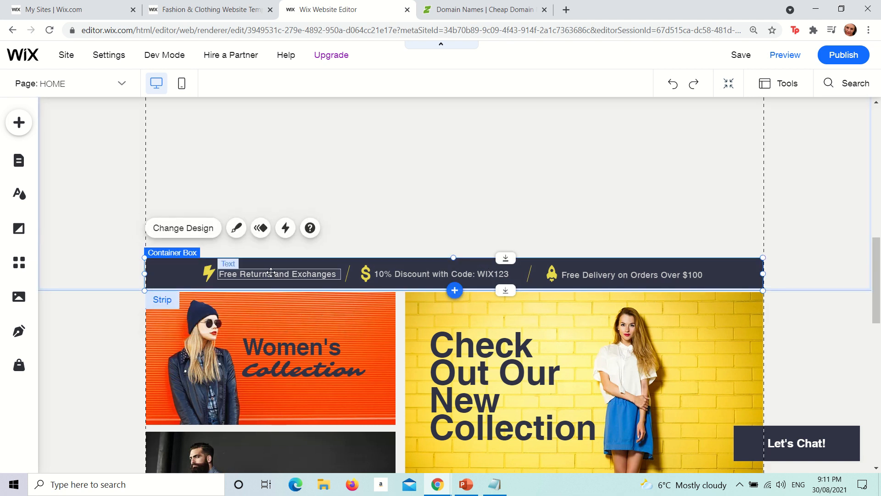
pyautogui.click(252, 275)
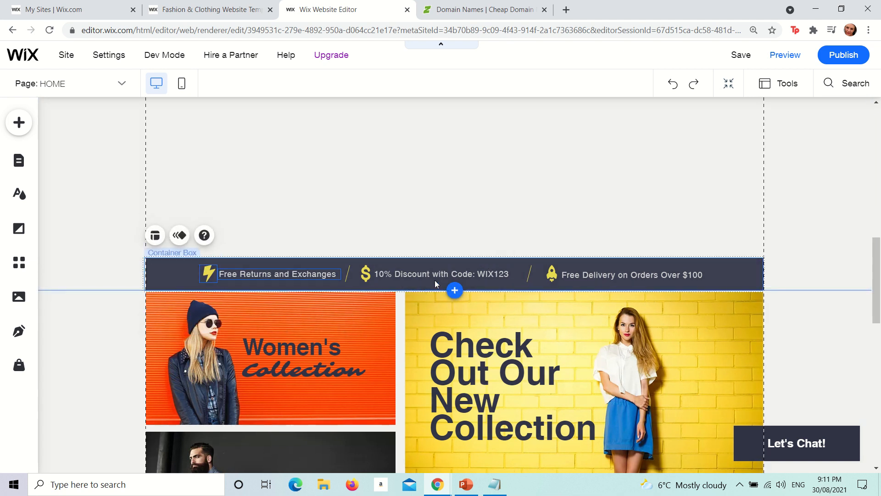
pyautogui.keyDown('shift'); pyautogui.click(347, 273); pyautogui.keyUp('shift')
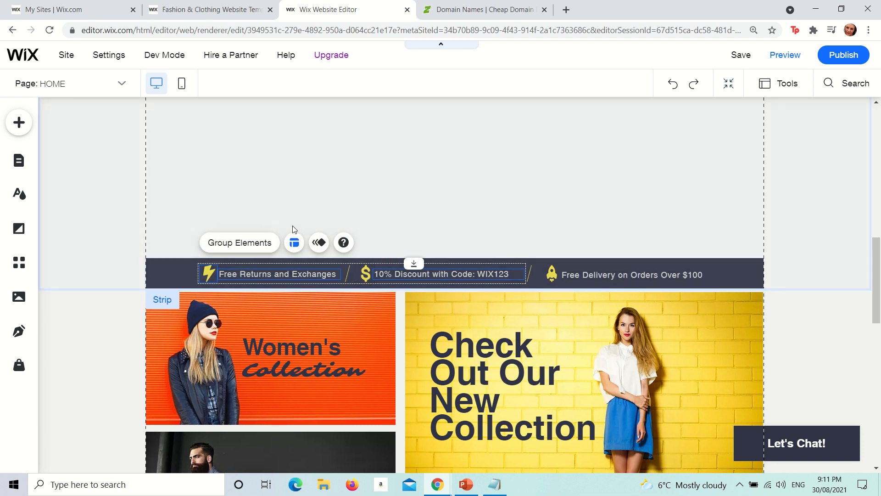
pyautogui.click(295, 200)
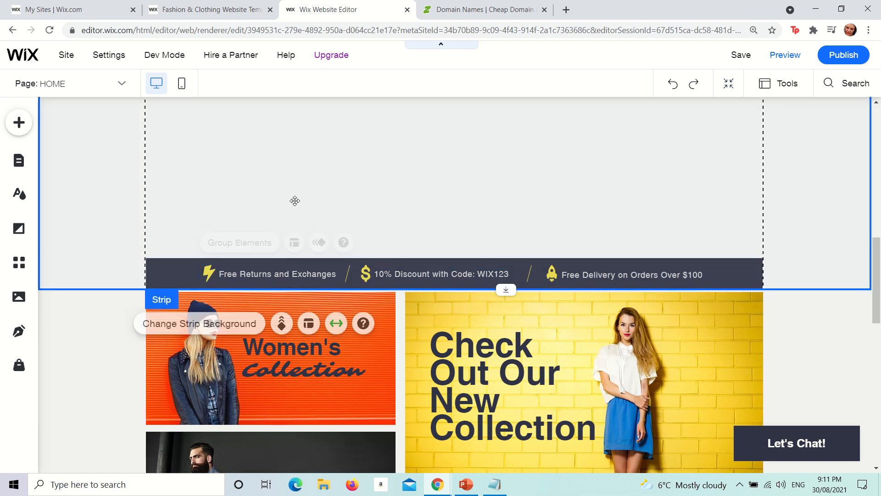
# - Group all icons, dividers and texts of the "Free Returns and Exchanges" promo bar
pyautogui.click(173, 266)
pyautogui.click(214, 280)
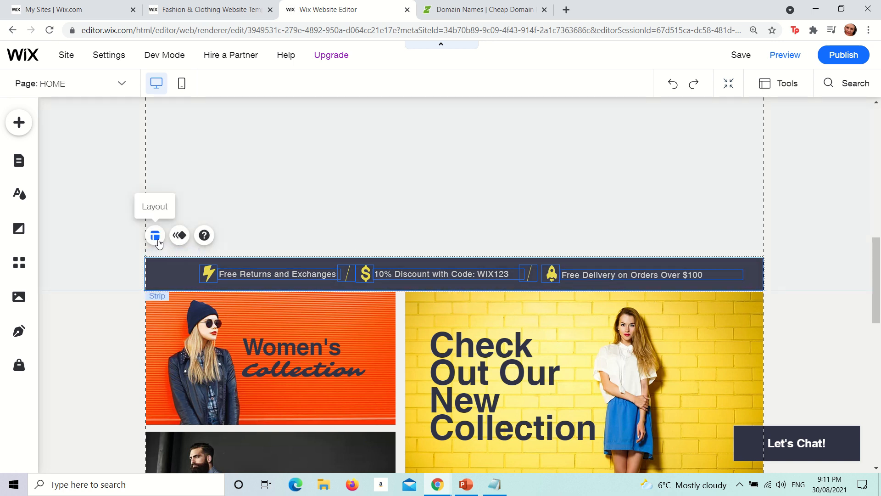
pyautogui.rightClick(170, 278)
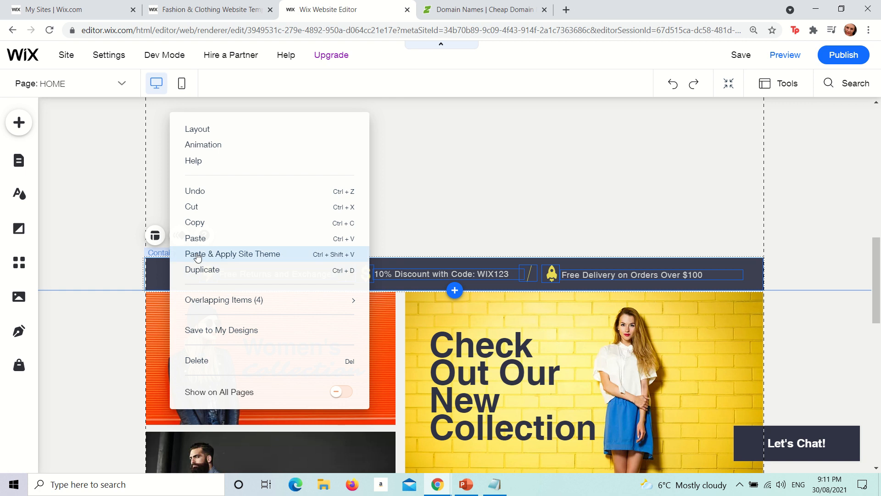
pyautogui.click(472, 267)
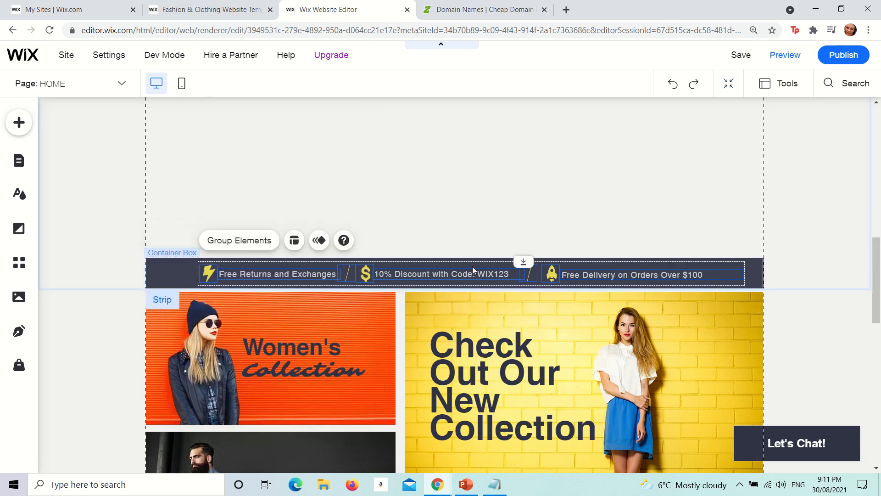
pyautogui.click(233, 242)
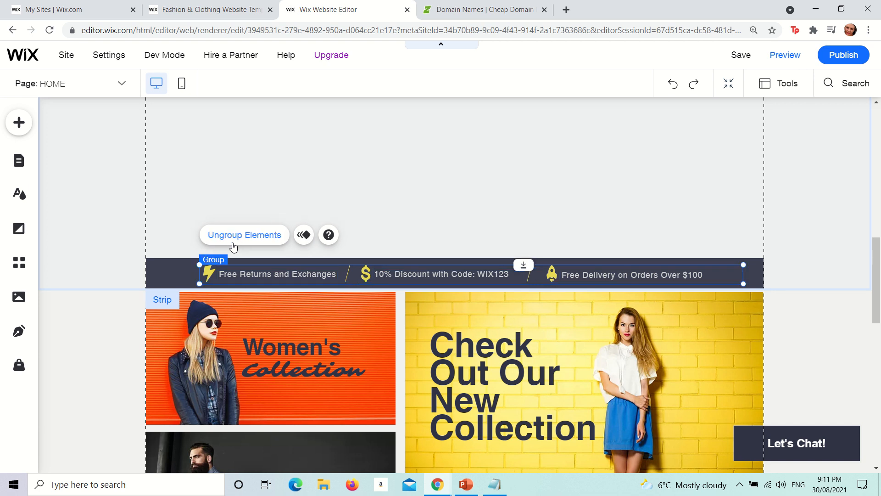
# - Select the promo bar's container box together with its grouped elements and move them up directly beneath the banner image
pyautogui.click(168, 272)
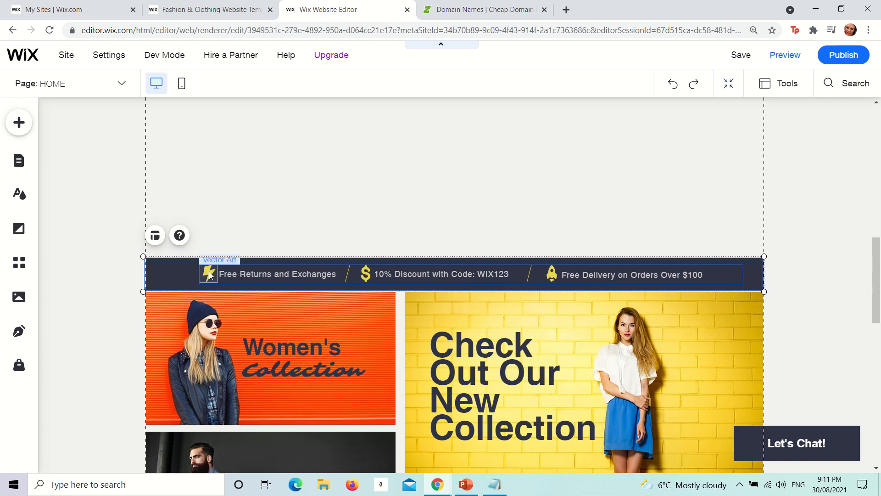
pyautogui.moveTo(190, 272); pyautogui.dragTo(188, 144)
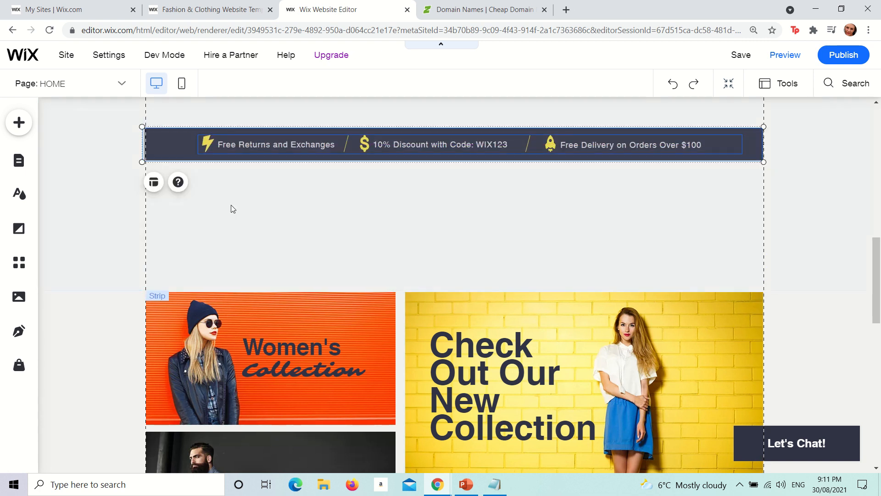
pyautogui.scroll(5, 232, 219)
pyautogui.moveTo(179, 379); pyautogui.dragTo(182, 250)
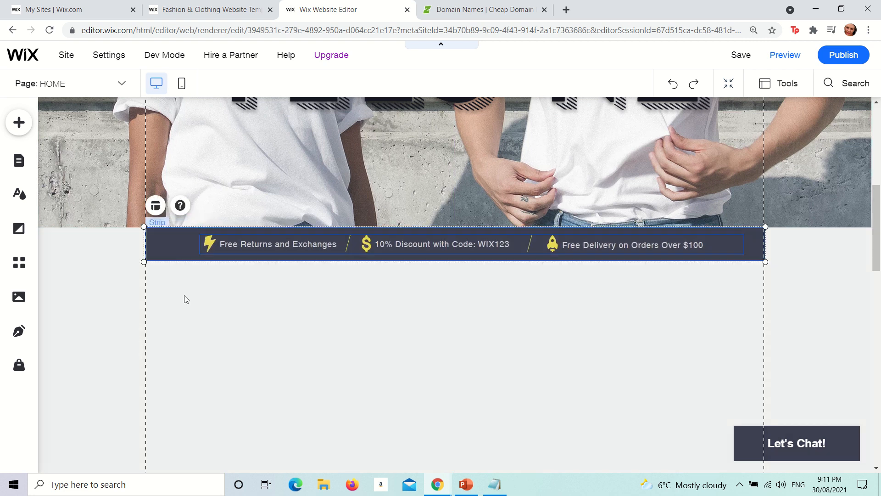
# - Shorten the blank strip behind the promo bar by pulling its lower edge up to just beneath the bar
pyautogui.scroll(-5, 185, 299)
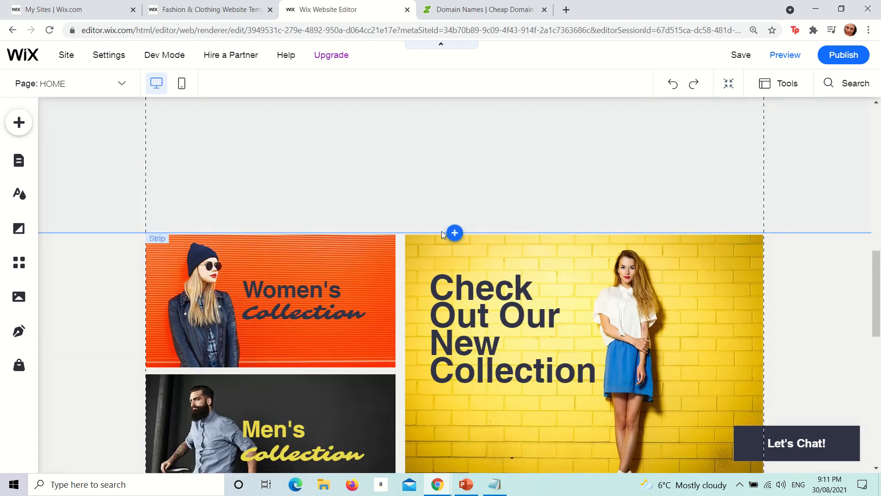
pyautogui.click(423, 225)
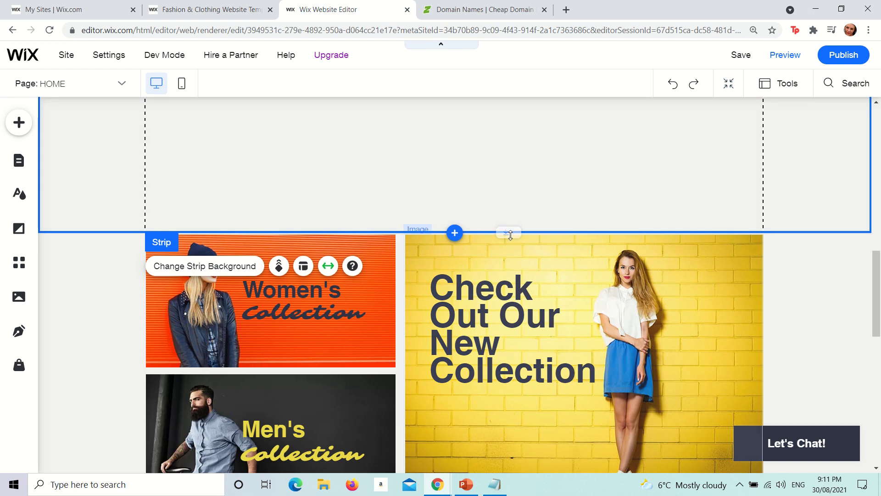
pyautogui.moveTo(514, 239); pyautogui.dragTo(516, 130)
pyautogui.scroll(3, 504, 209)
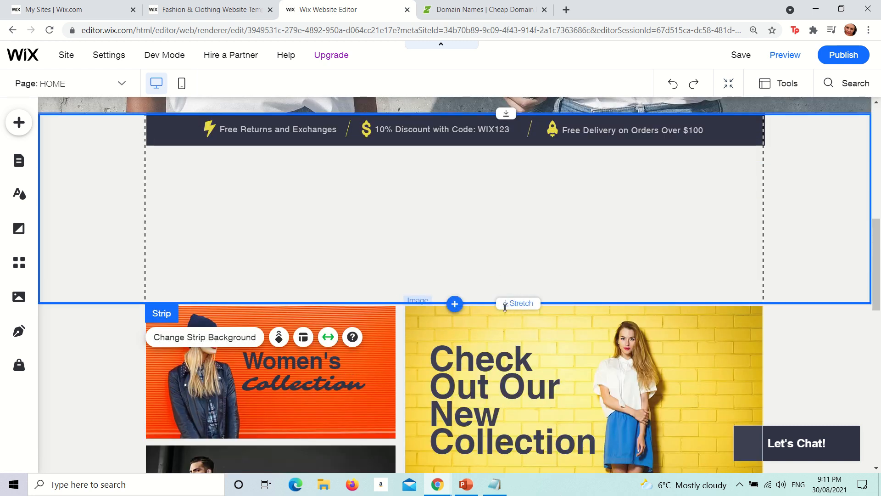
pyautogui.moveTo(504, 304); pyautogui.dragTo(502, 144)
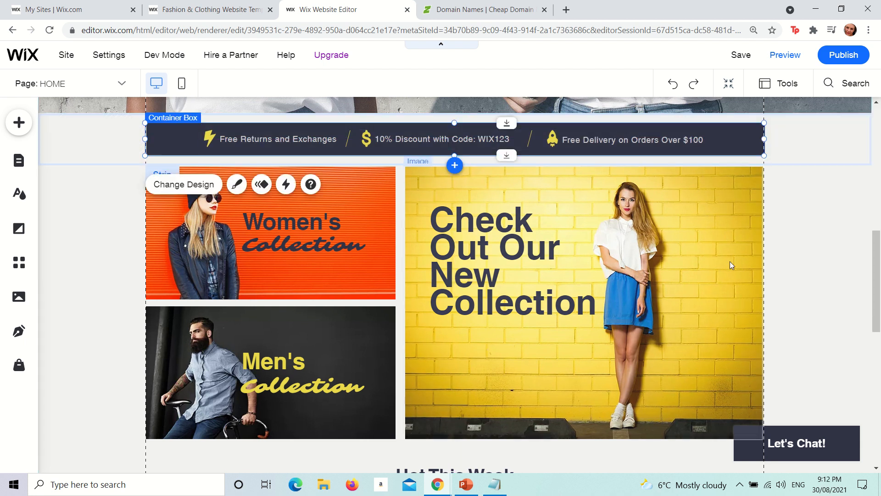
# - Review the Home page layout from the header and banner through the collection images to the Hot This Week product gallery
pyautogui.scroll(6, 729, 263)
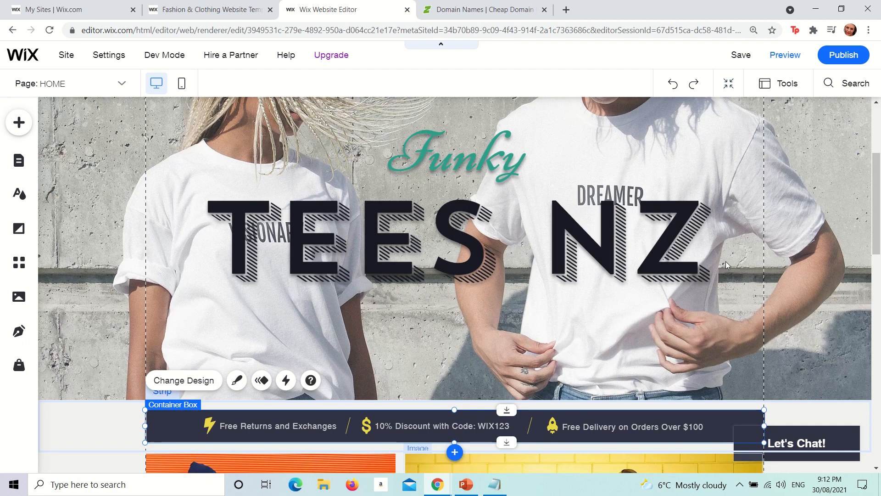
pyautogui.scroll(4, 726, 261)
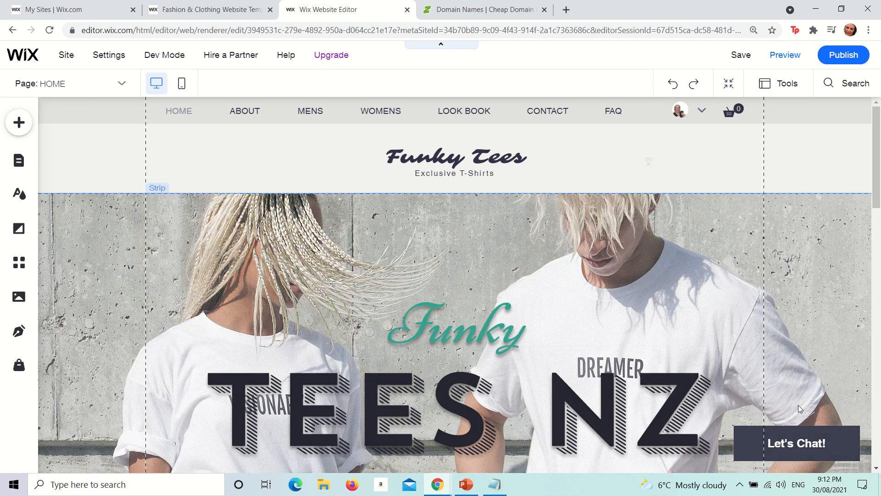
pyautogui.click(361, 280)
pyautogui.scroll(-10, 361, 277)
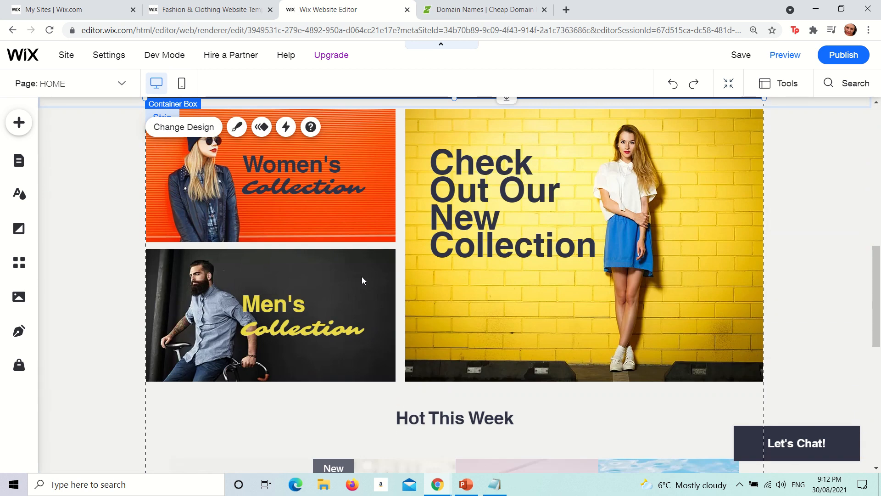
pyautogui.scroll(3, 363, 277)
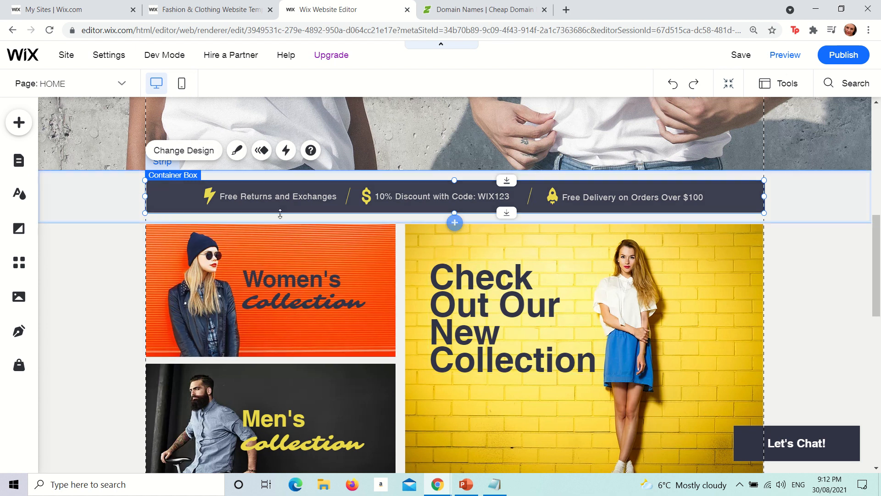
pyautogui.click(290, 258)
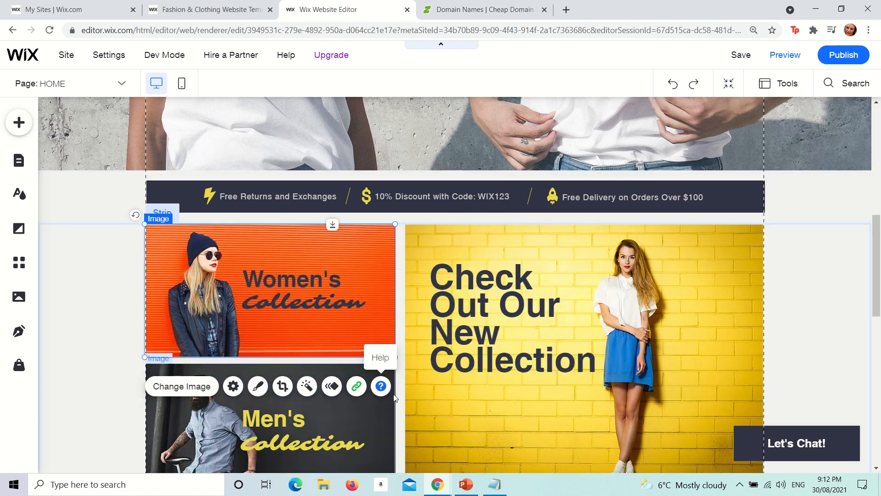
pyautogui.click(503, 387)
pyautogui.scroll(5, 505, 386)
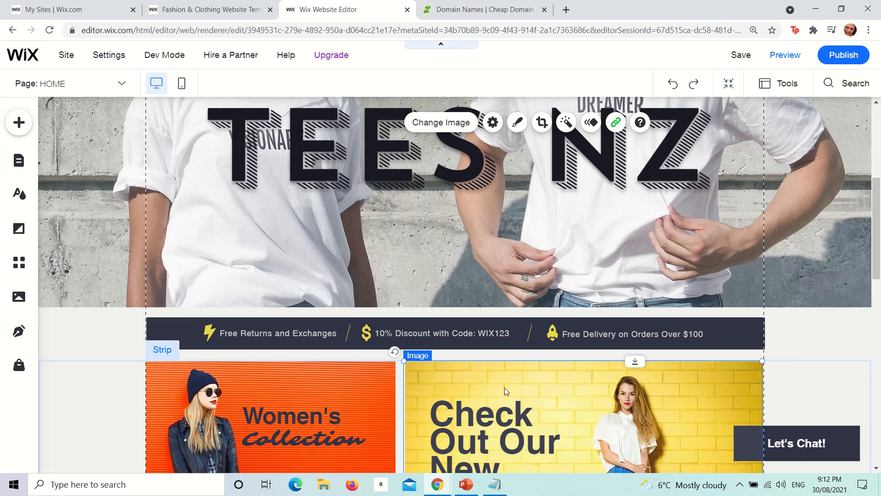
pyautogui.scroll(2, 505, 386)
pyautogui.scroll(-12, 505, 384)
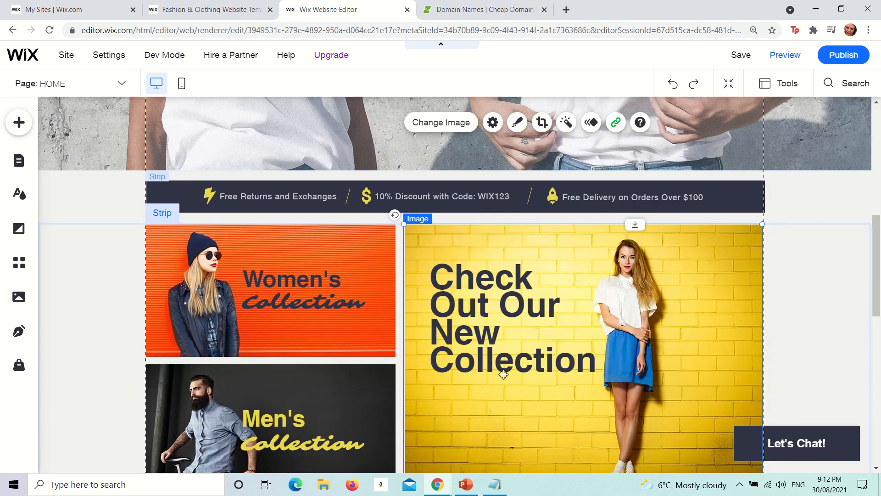
pyautogui.scroll(-4, 506, 374)
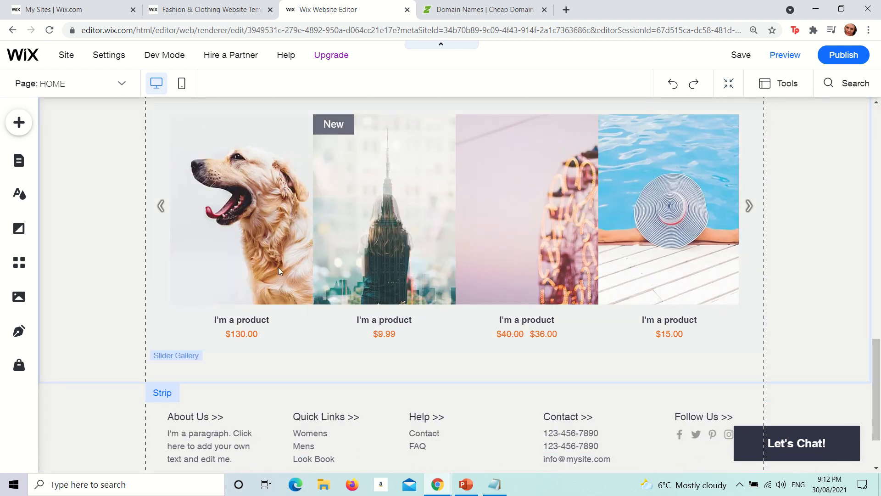
pyautogui.scroll(4, 258, 261)
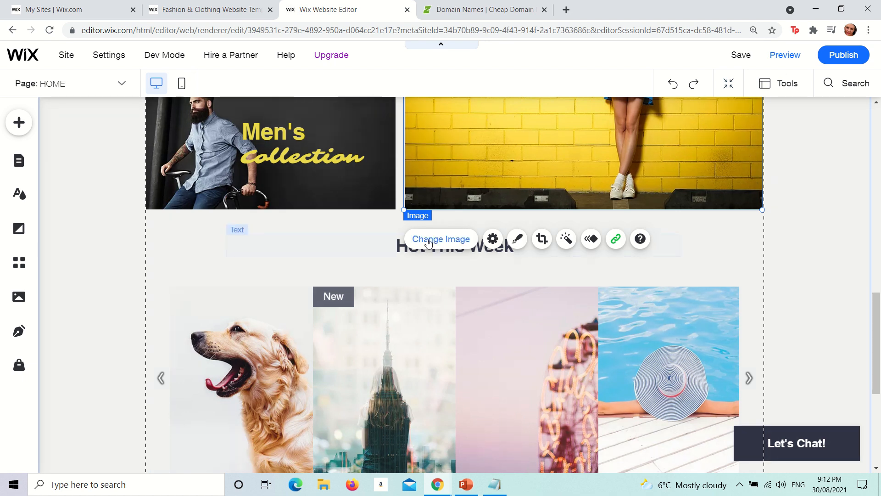
pyautogui.click(411, 255)
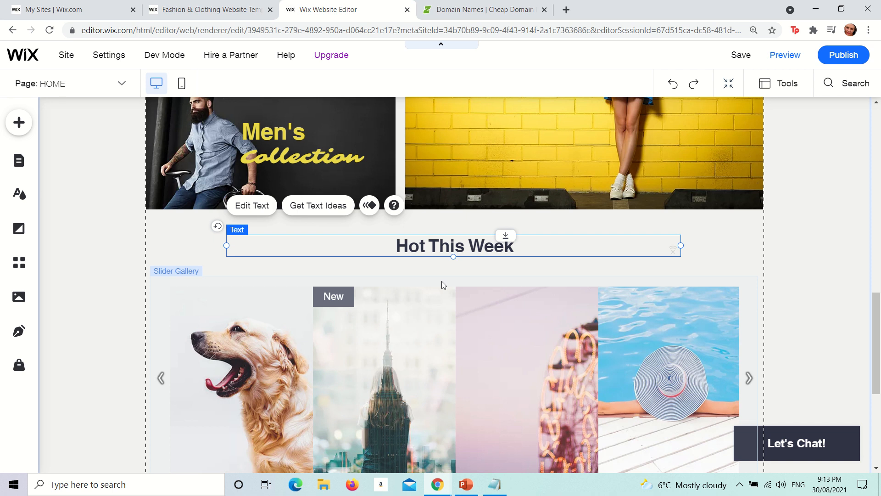
# - Replace the footer's About Us paragraph with "Funky t-shirts NZ started in little old Southland."
pyautogui.scroll(-6, 441, 281)
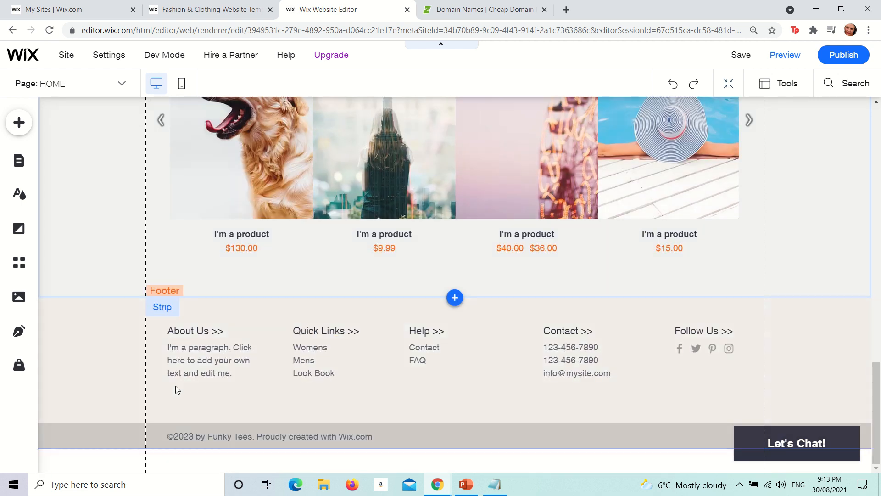
pyautogui.click(205, 349)
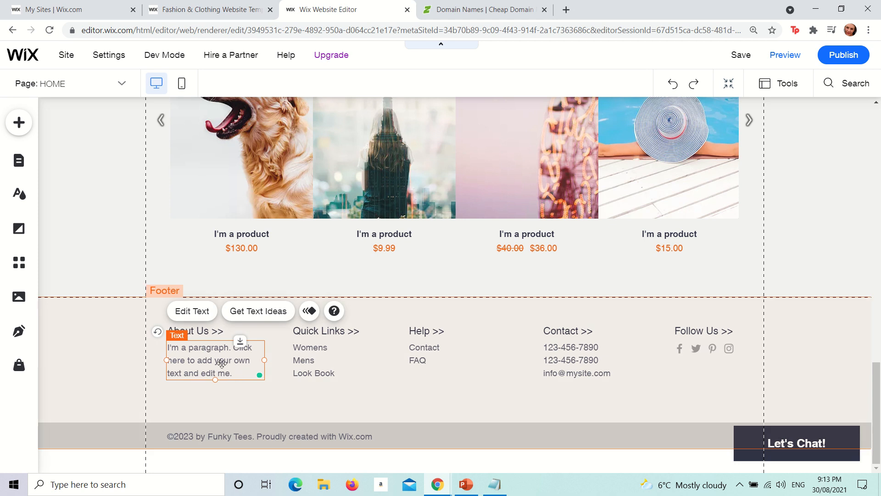
pyautogui.click(200, 311)
pyautogui.write('Funky')
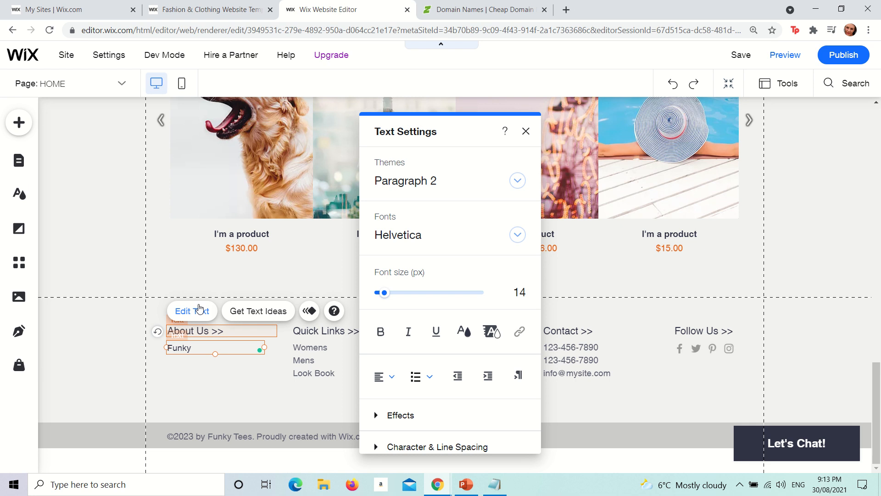
pyautogui.write(' t-shirts NZ started in')
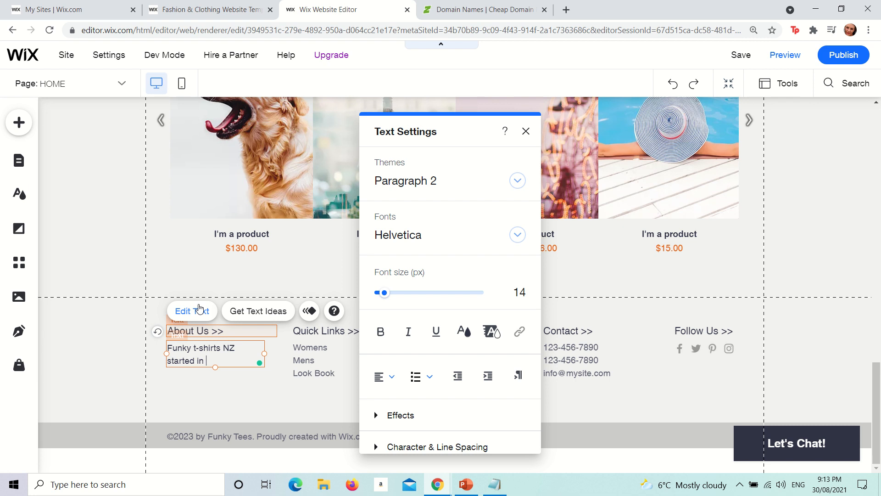
pyautogui.write(' little old Southland, ')
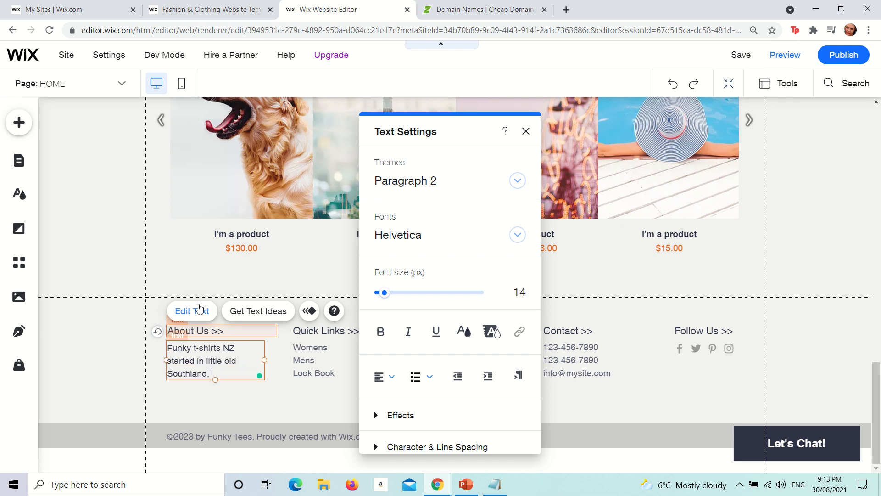
pyautogui.press('BackSpace')
pyautogui.press('BackSpace')
pyautogui.write('/')
pyautogui.press('BackSpace')
pyautogui.write('.')
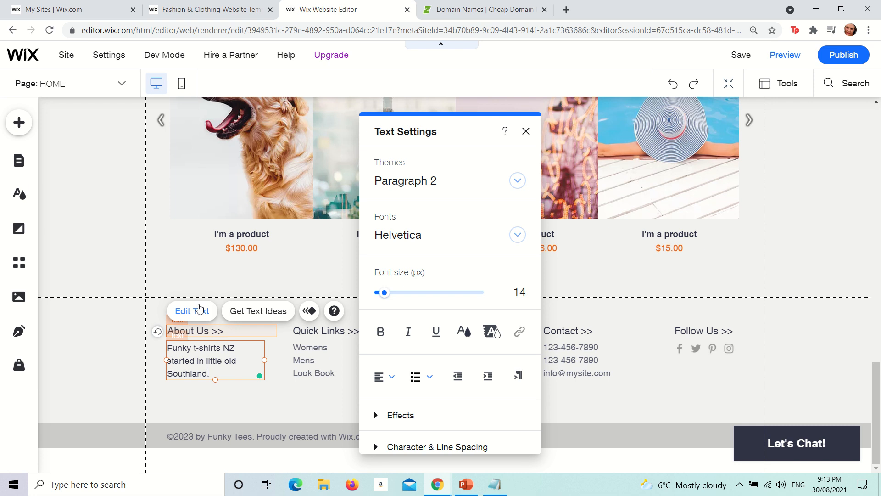
# - Inspect the footer's Quick Links heading, its list of page links and the About Us heading
pyautogui.click(338, 355)
pyautogui.click(334, 332)
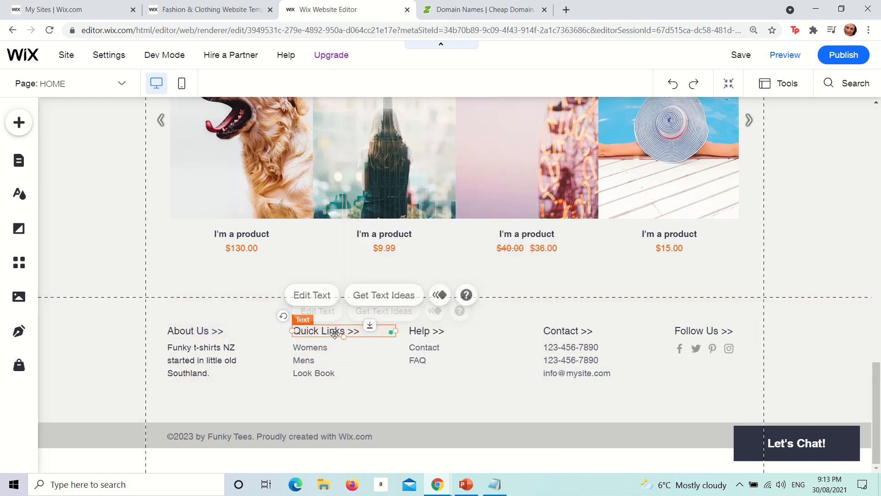
pyautogui.click(334, 367)
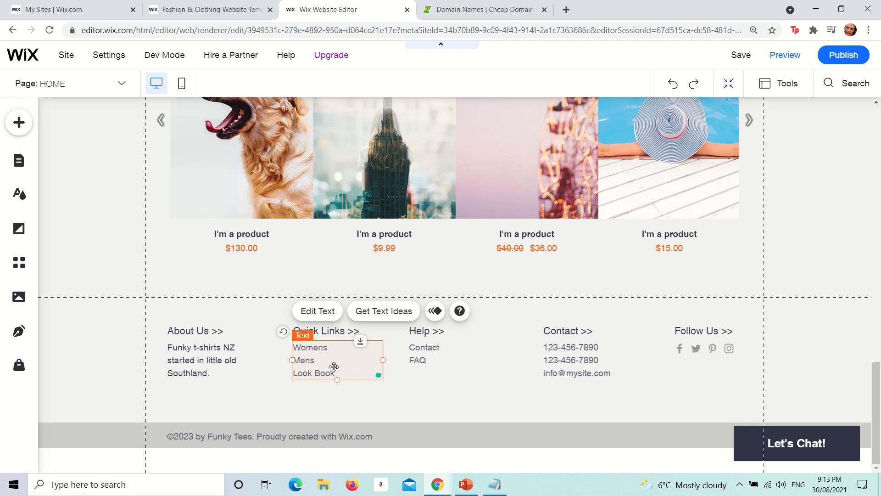
pyautogui.doubleClick(334, 367)
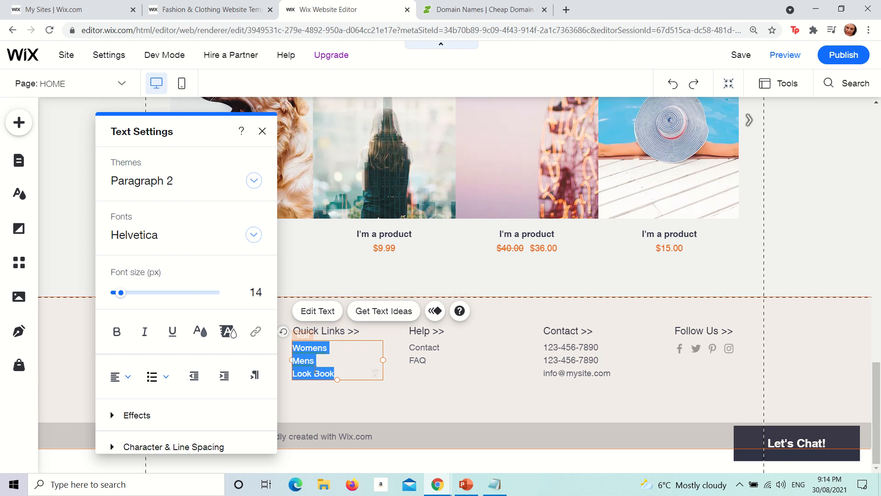
pyautogui.click(336, 330)
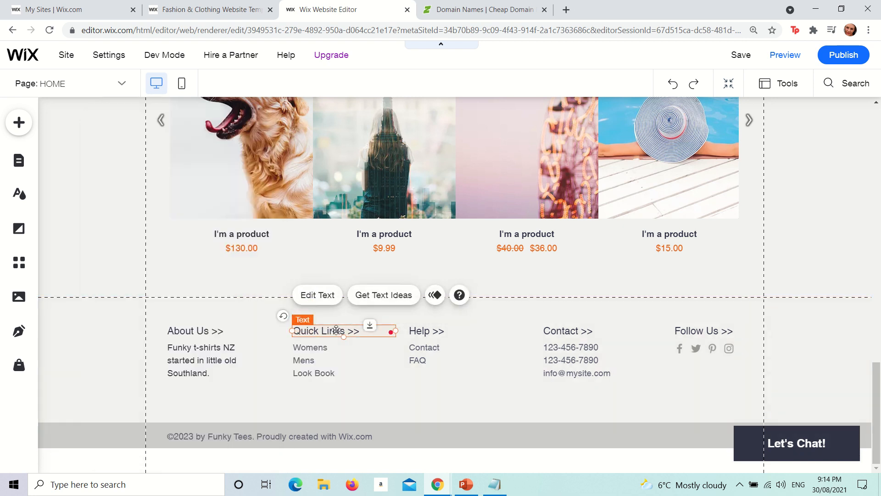
pyautogui.click(196, 333)
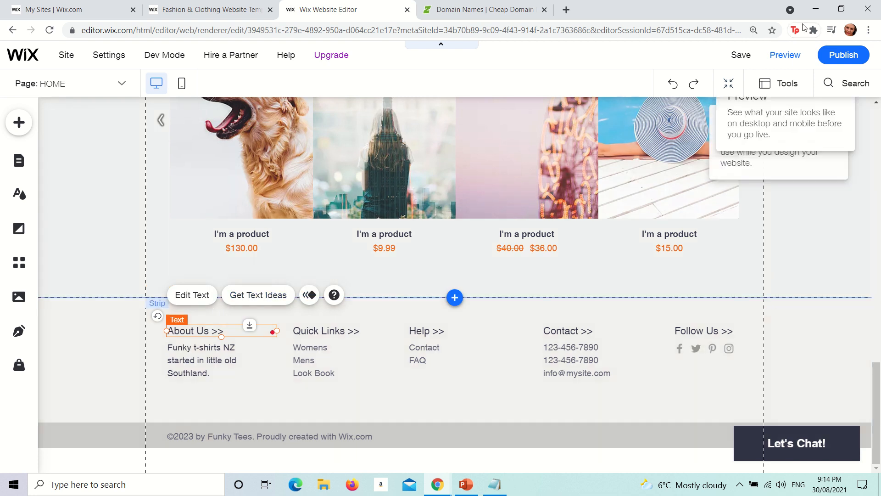
# - Preview the site and follow the footer's About Us link to examine the page it opens
pyautogui.click(790, 57)
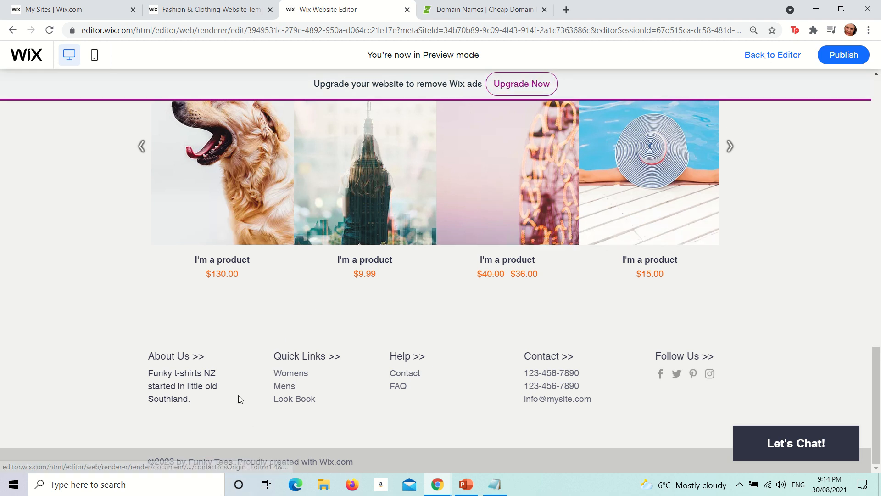
pyautogui.click(193, 357)
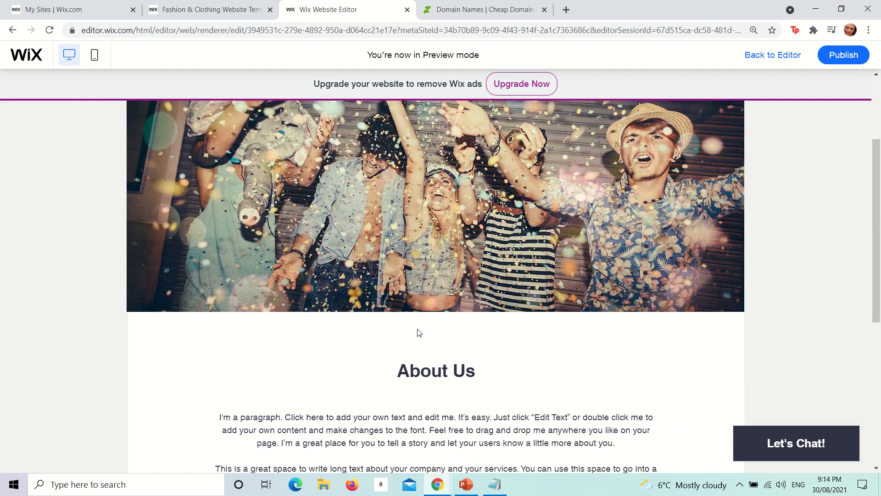
pyautogui.scroll(-2, 413, 329)
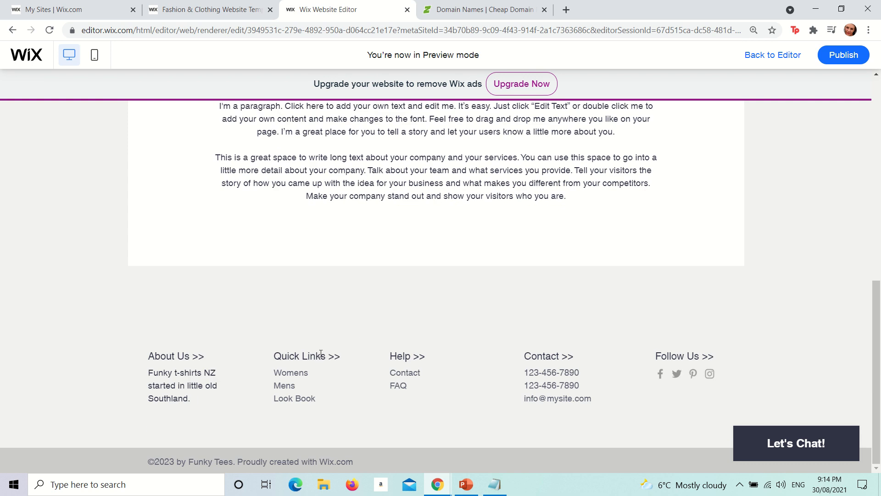
# - Test the footer's Quick Links heading and its Womens and Mens links, examining the product page each link opens
pyautogui.moveTo(351, 358); pyautogui.dragTo(272, 357)
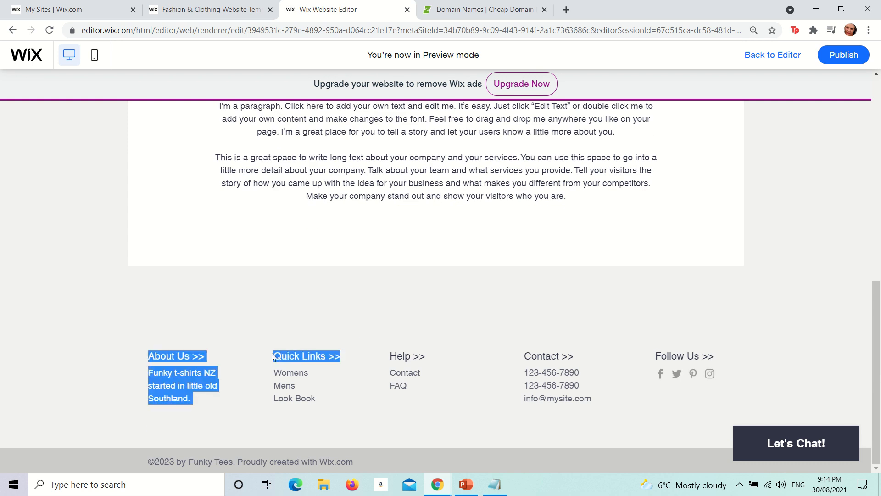
pyautogui.click(312, 357)
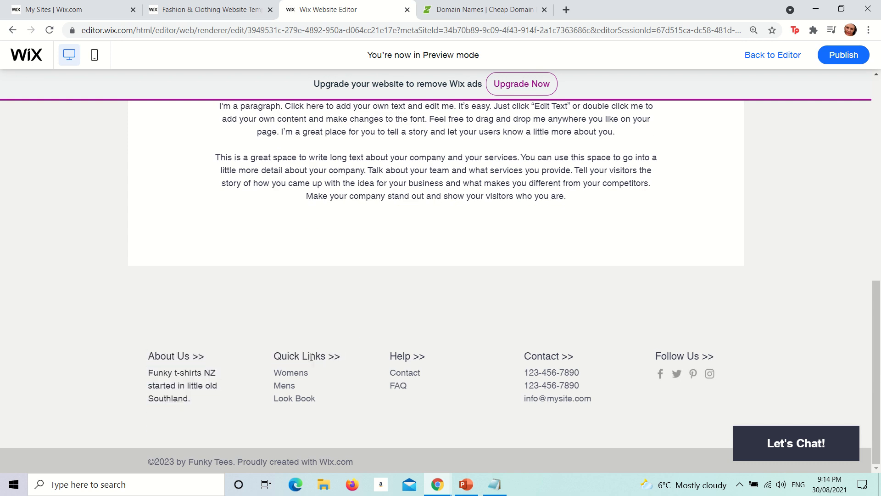
pyautogui.click(292, 376)
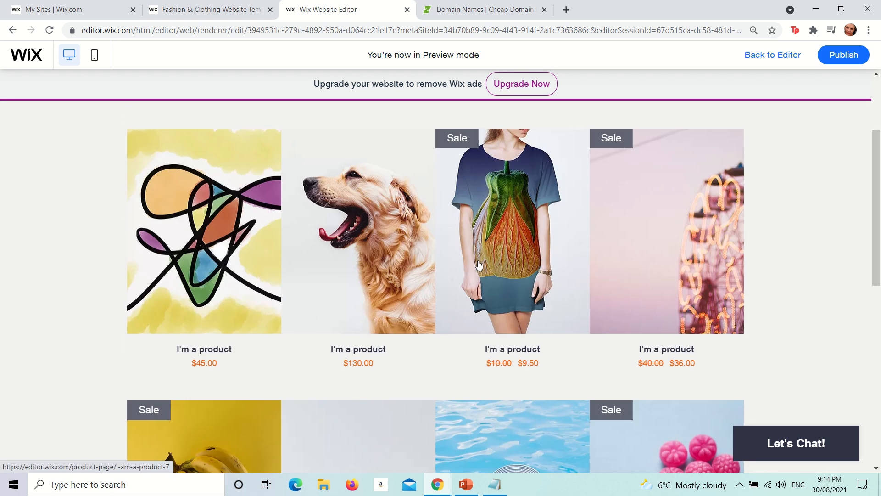
pyautogui.scroll(-12, 508, 272)
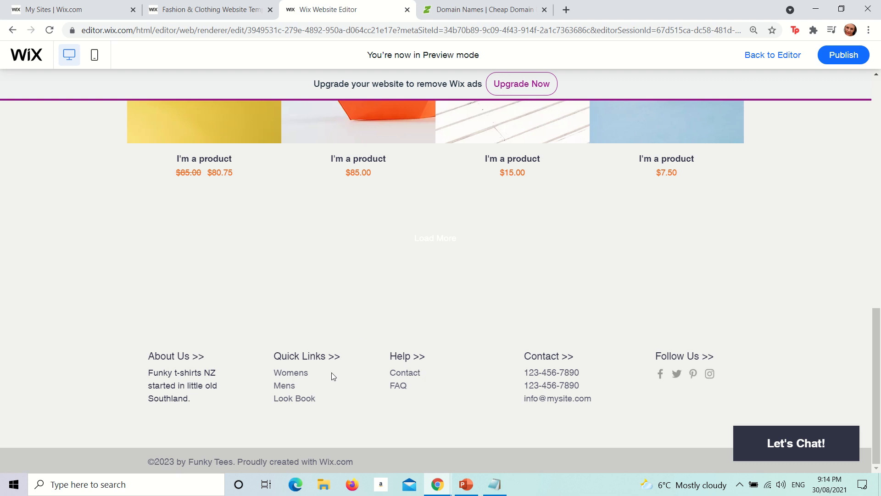
pyautogui.click(289, 386)
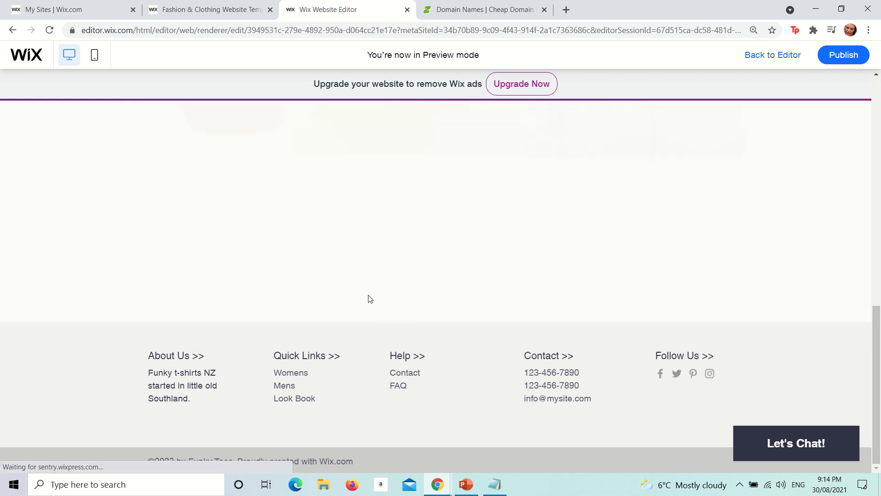
pyautogui.scroll(-6, 336, 344)
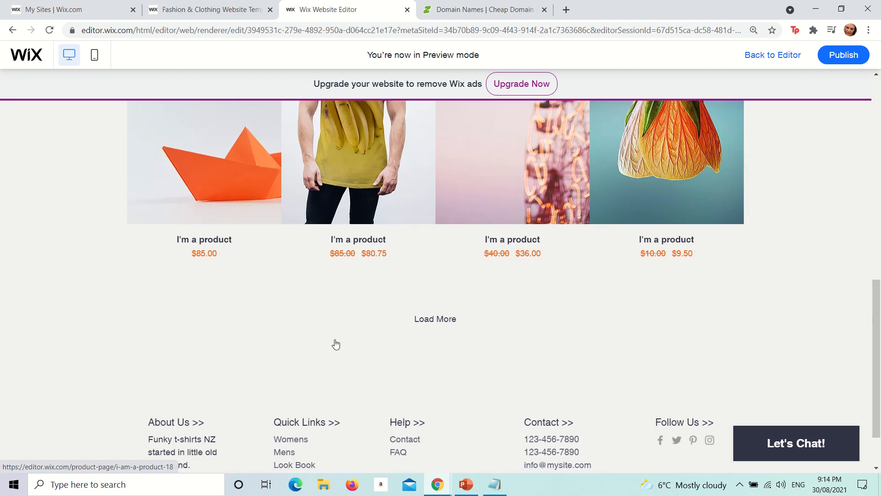
pyautogui.scroll(-2, 336, 344)
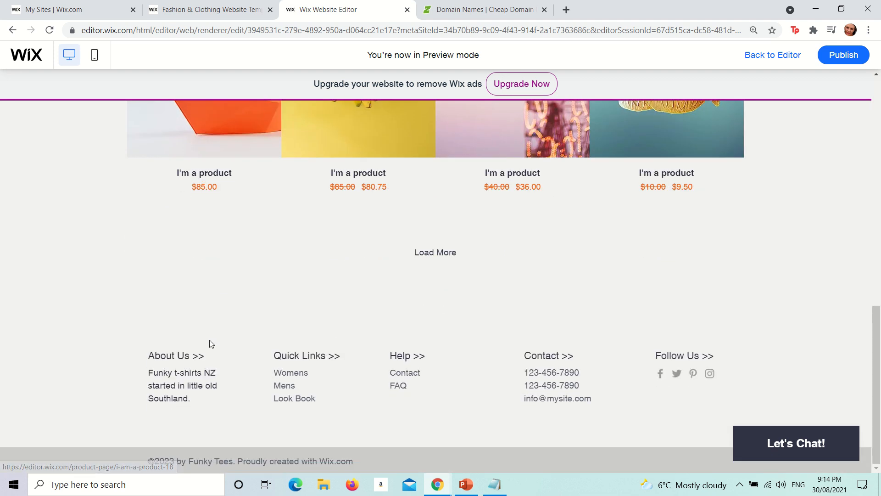
# - Follow the footer's About Us link in the preview, and return to the editor to examine the ABOUT page's image, text and footer
pyautogui.click(176, 356)
pyautogui.scroll(-4, 326, 411)
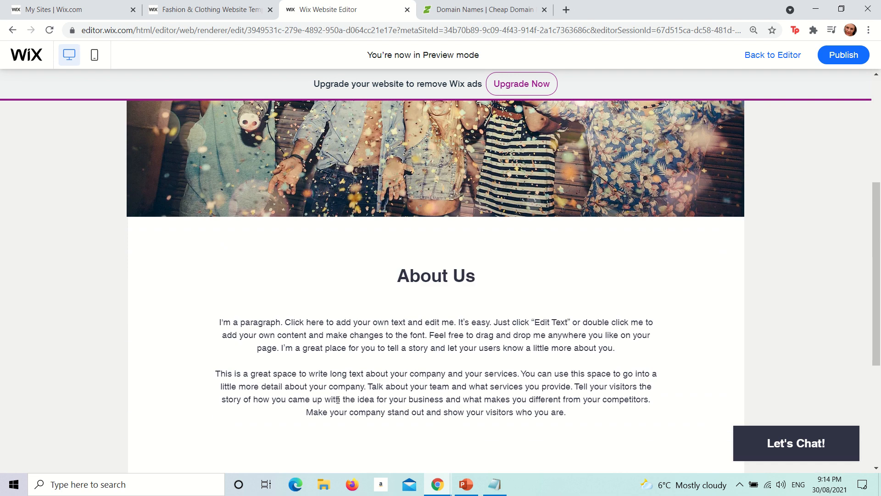
pyautogui.scroll(-5, 338, 400)
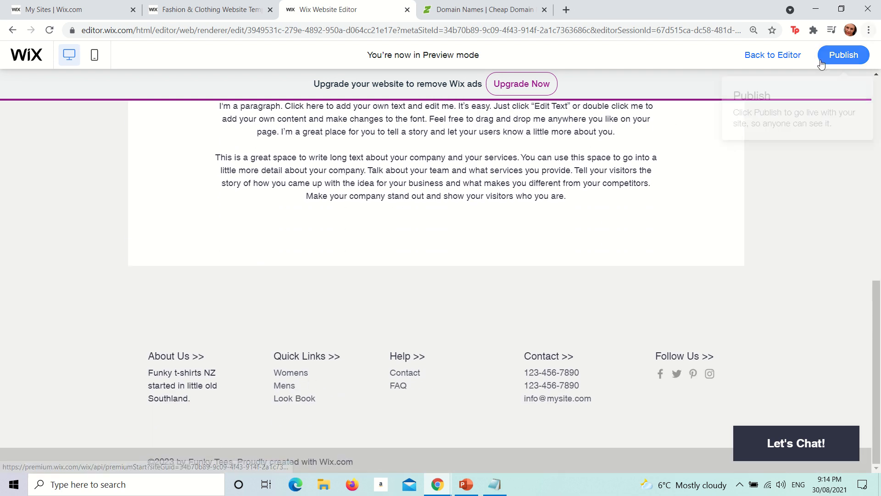
pyautogui.click(782, 57)
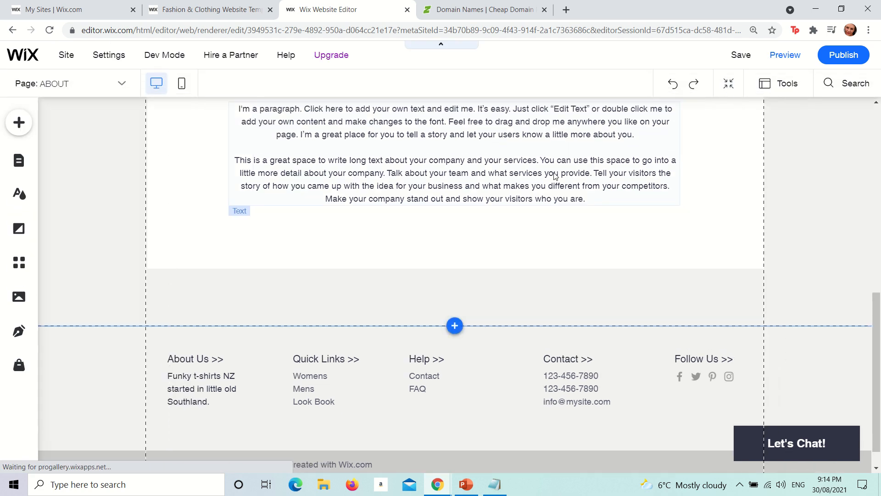
pyautogui.scroll(-1, 555, 175)
pyautogui.scroll(4, 562, 189)
pyautogui.scroll(3, 555, 186)
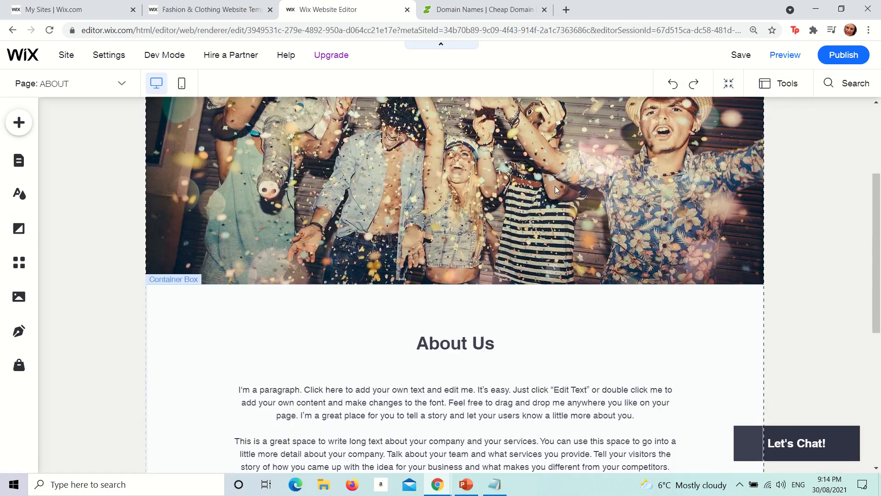
pyautogui.scroll(3, 555, 185)
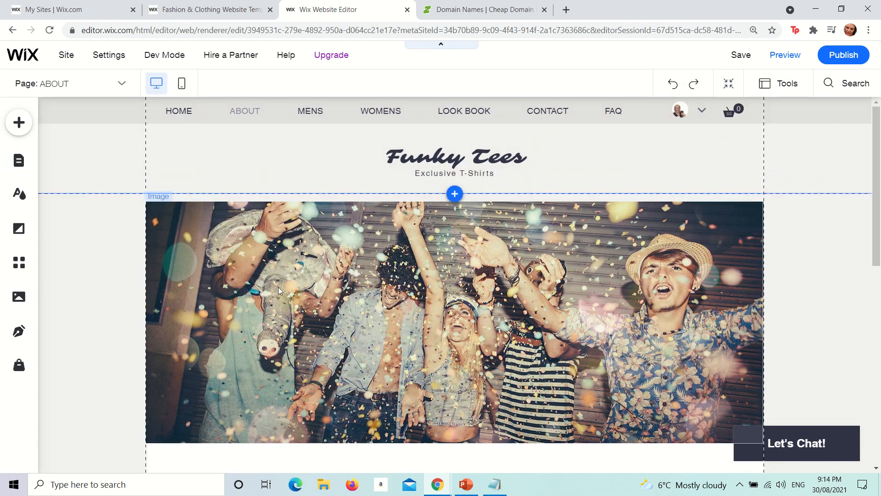
pyautogui.scroll(-10, 51, 180)
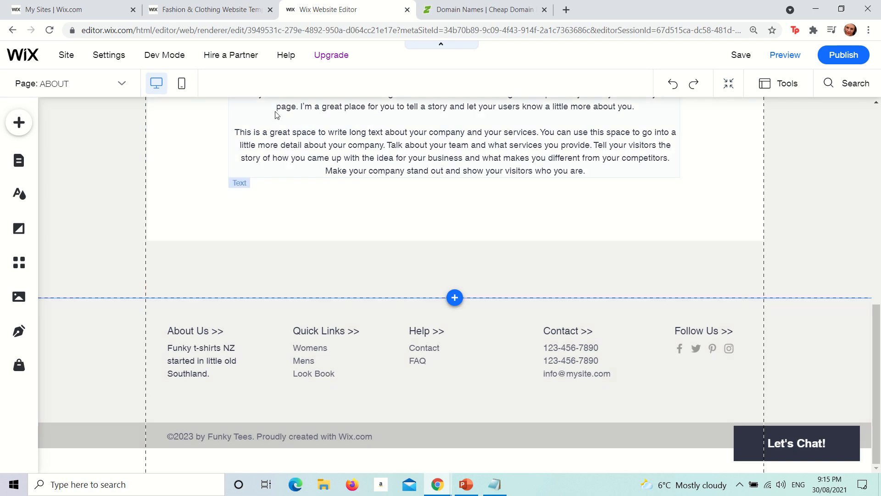
# - Link the Womens entry under the footer's Quick Links to the WOMENS page
pyautogui.click(378, 331)
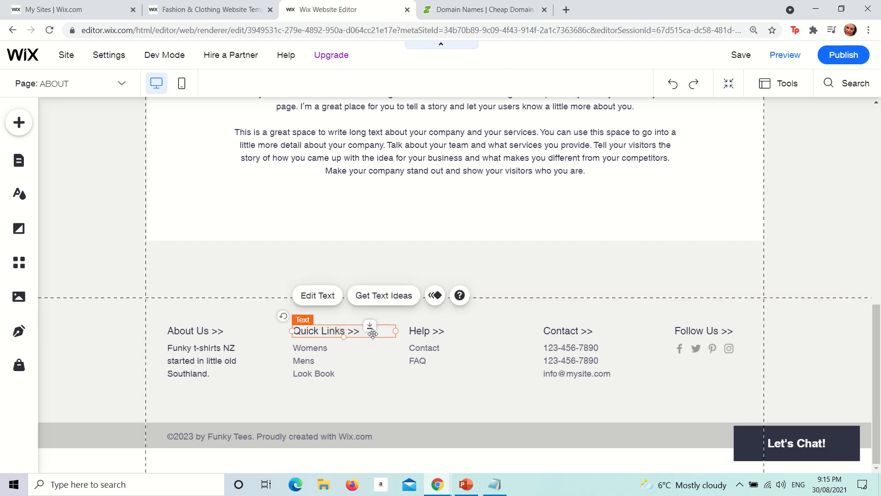
pyautogui.click(331, 347)
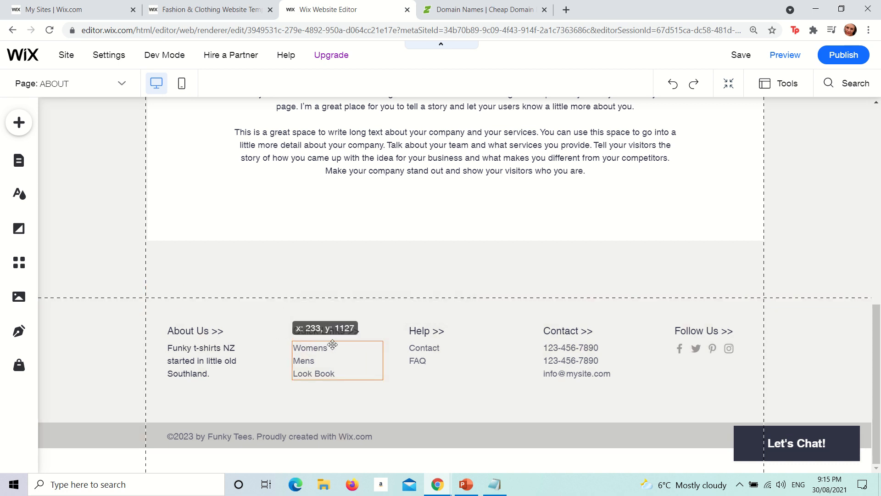
pyautogui.doubleClick(331, 347)
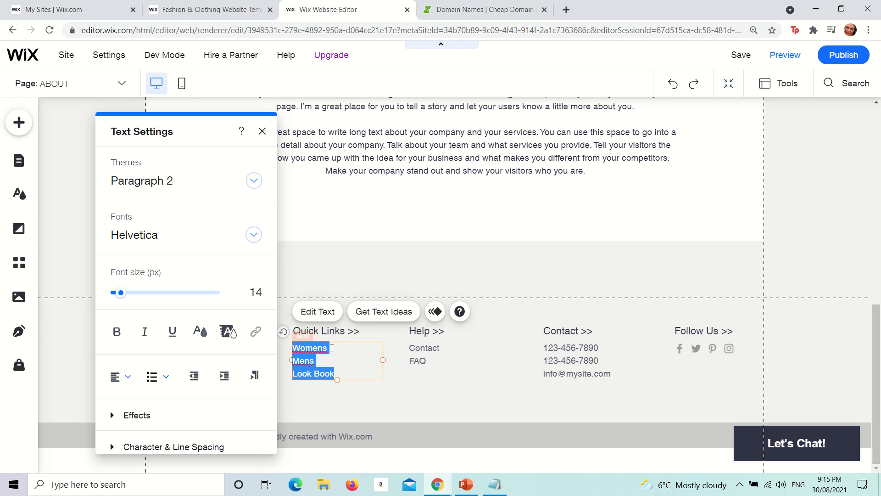
pyautogui.click(332, 347)
pyautogui.moveTo(332, 348); pyautogui.dragTo(293, 348)
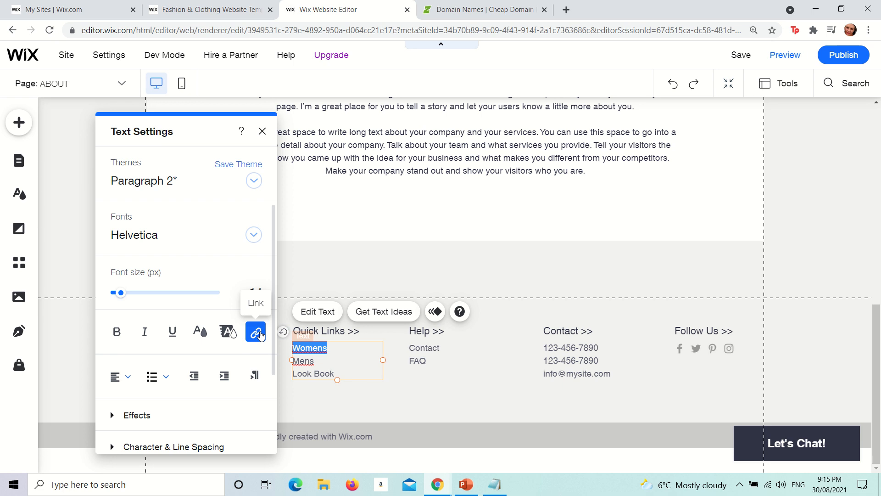
pyautogui.click(260, 336)
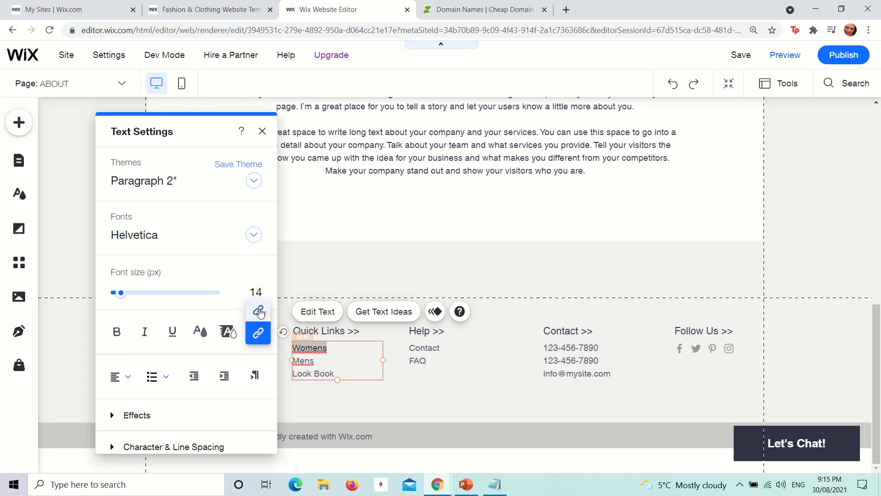
pyautogui.click(256, 335)
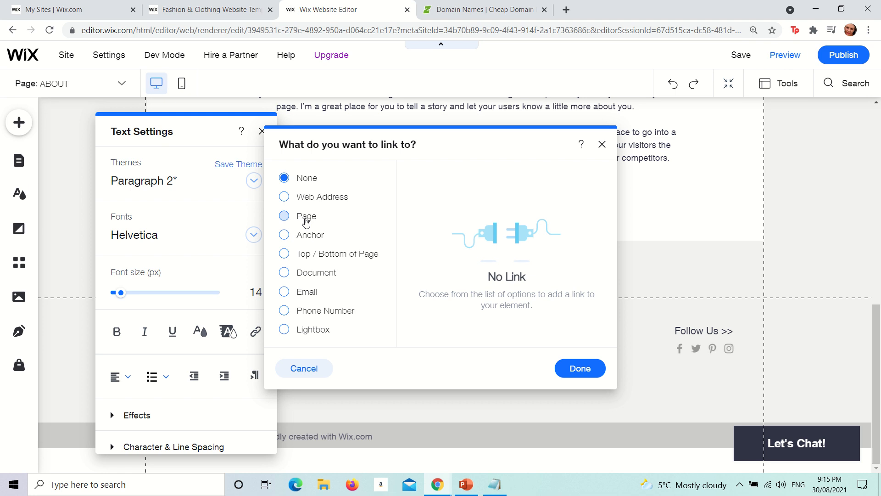
pyautogui.click(306, 223)
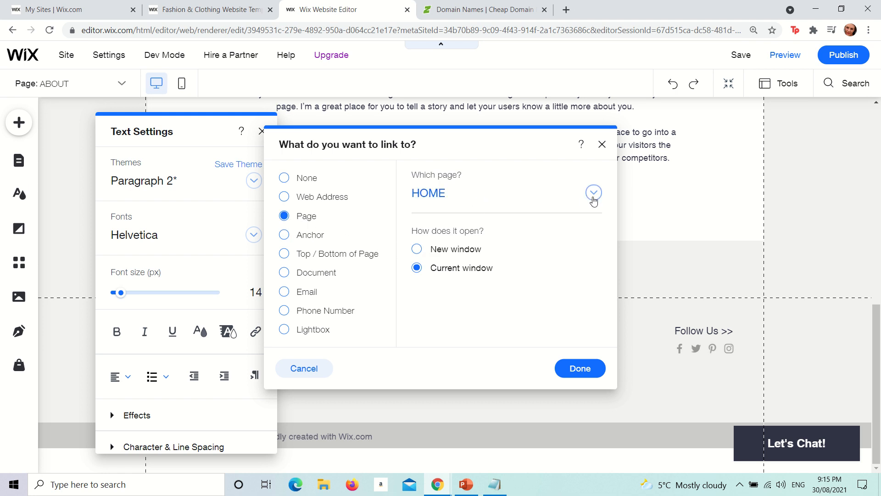
pyautogui.click(593, 198)
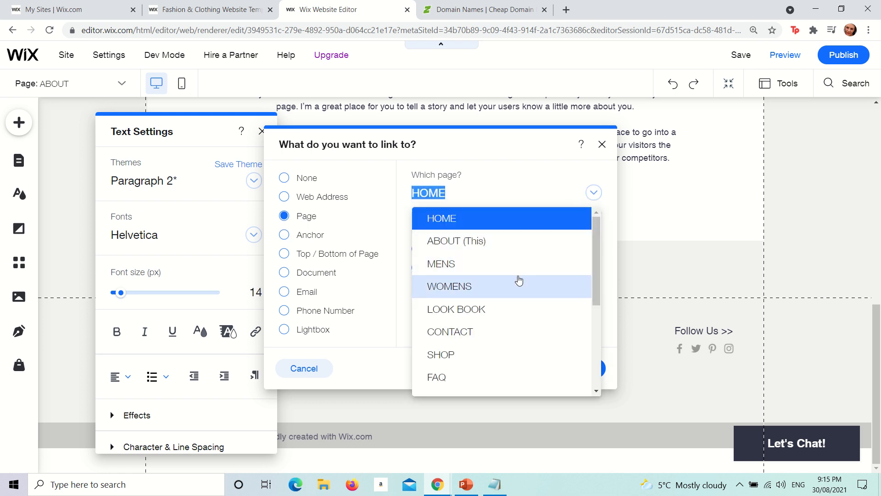
pyautogui.click(518, 279)
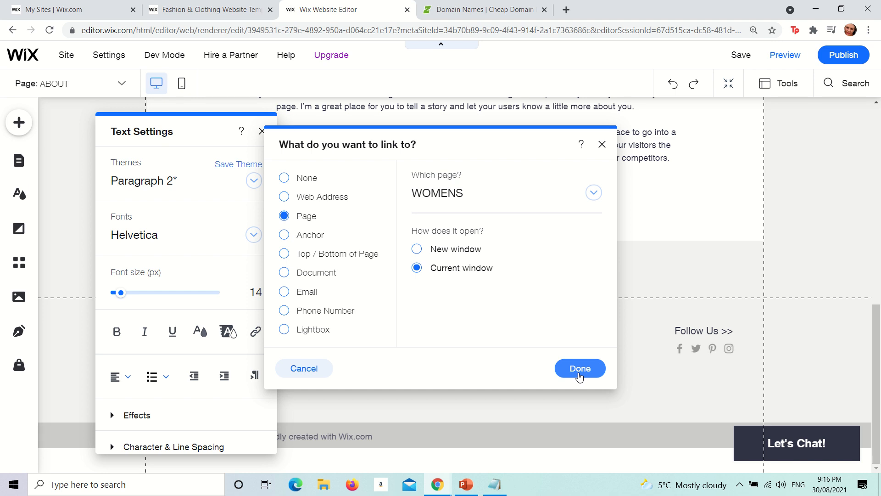
pyautogui.click(579, 368)
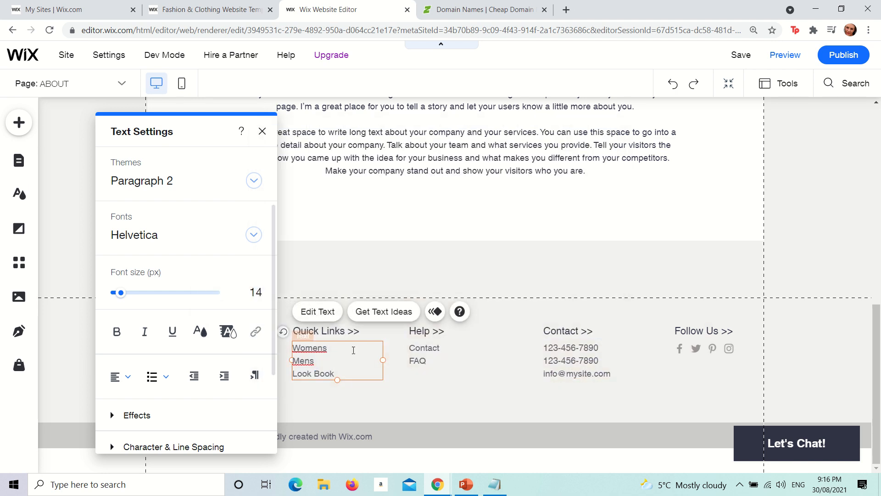
# - Remove the underline from the Womens link under the footer's Quick Links
pyautogui.moveTo(328, 347); pyautogui.dragTo(292, 347)
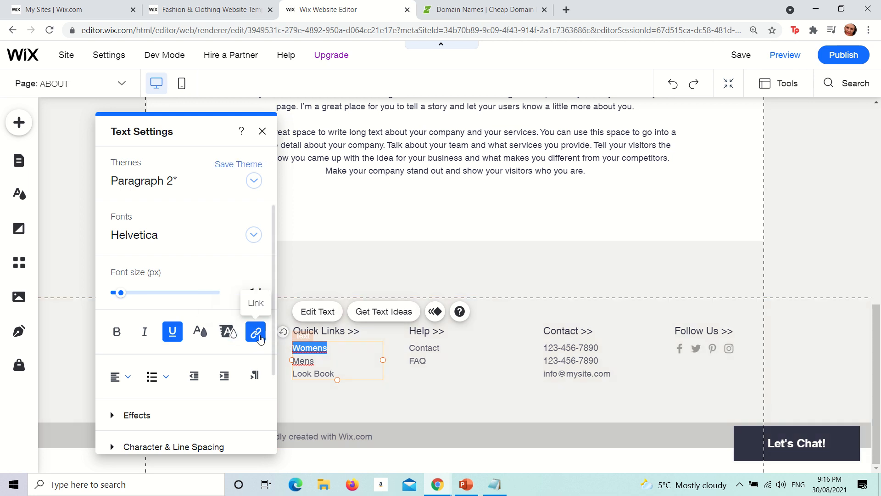
pyautogui.click(359, 345)
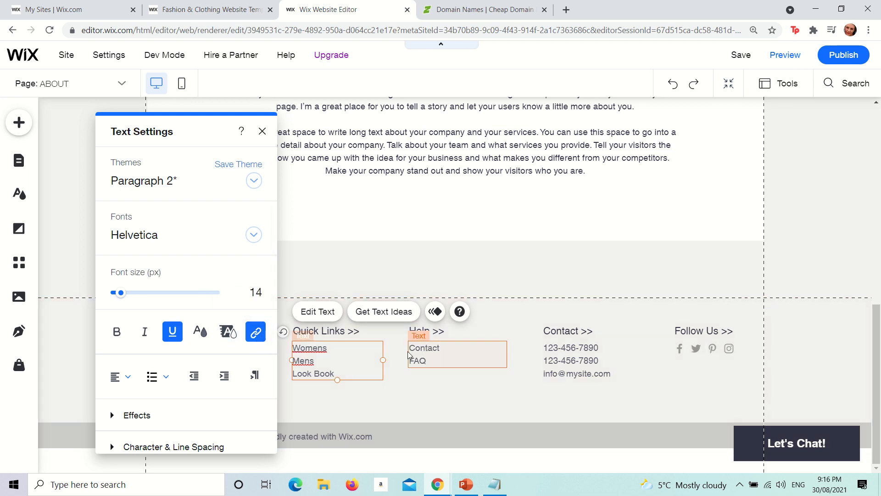
pyautogui.click(397, 356)
pyautogui.click(320, 357)
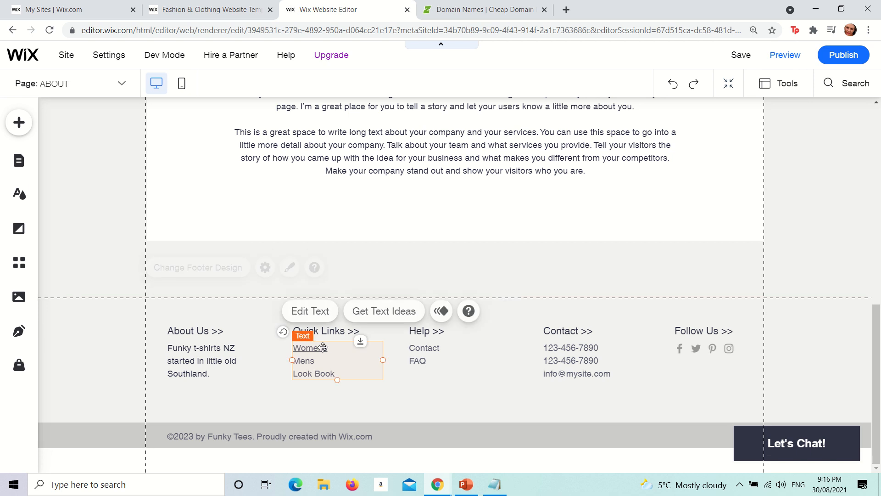
pyautogui.click(324, 348)
pyautogui.doubleClick(327, 347)
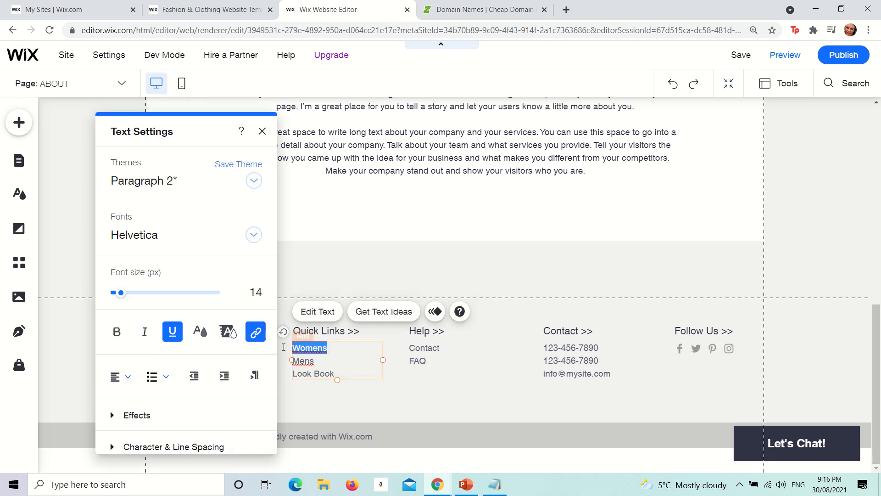
pyautogui.click(178, 333)
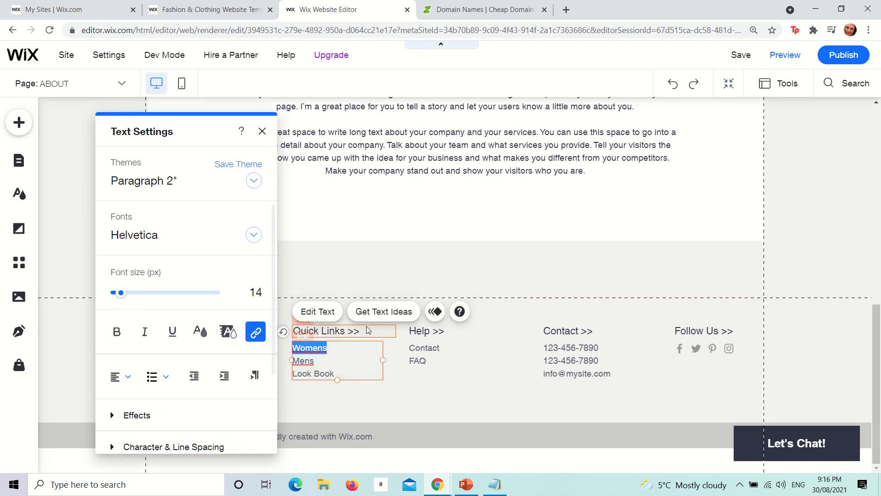
pyautogui.click(388, 344)
pyautogui.click(388, 344)
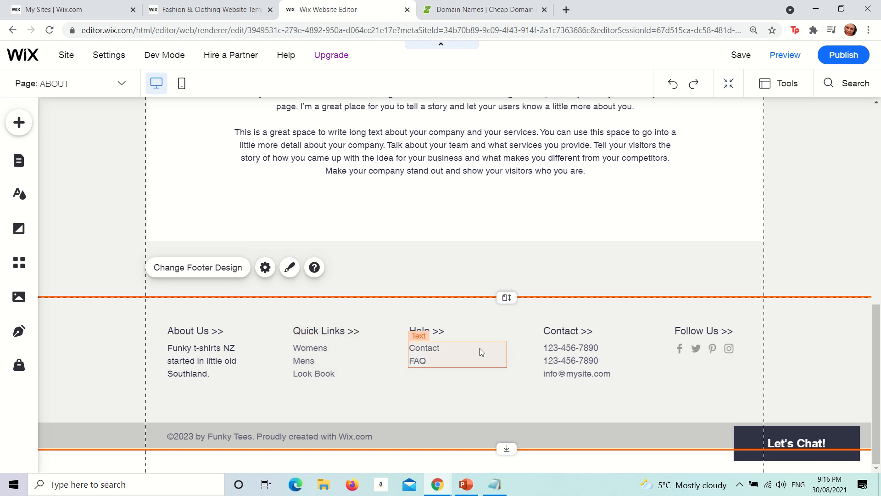
# - Preview the site and test the header menu's MENS, FAQ and HOME links, examining the page each one opens
pyautogui.scroll(5, 480, 349)
pyautogui.scroll(5, 480, 349)
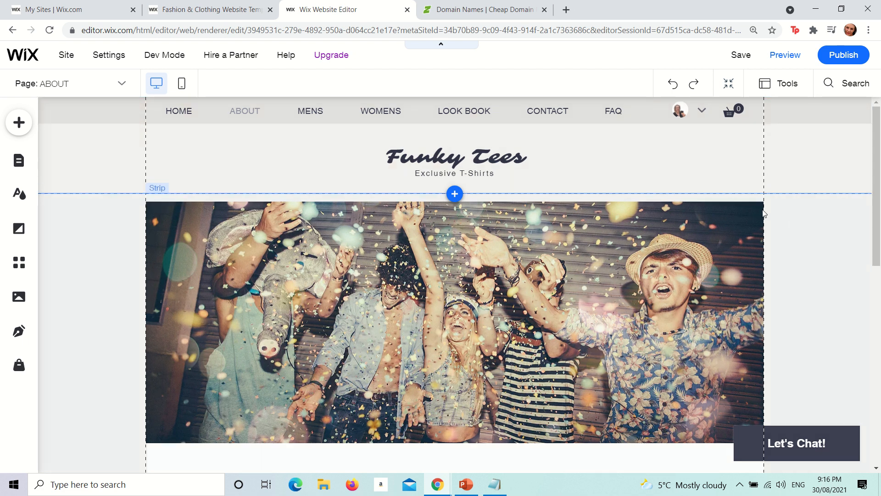
pyautogui.scroll(-10, 704, 224)
pyautogui.scroll(-1, 705, 226)
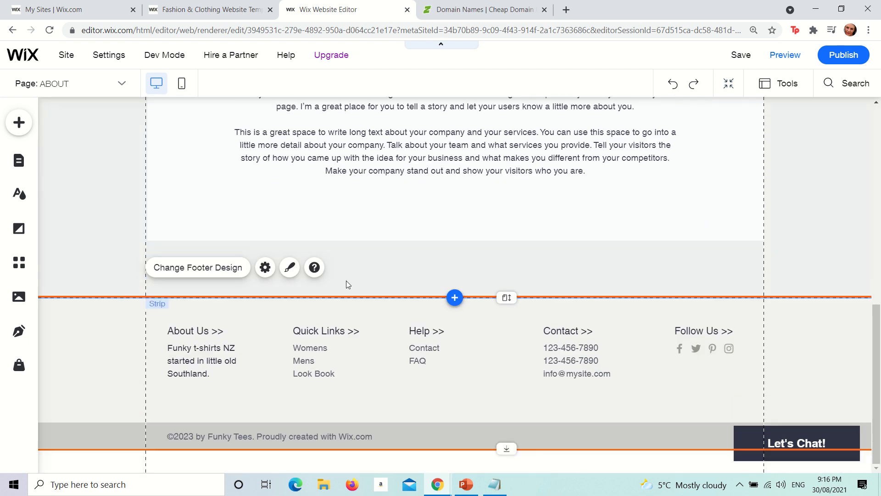
pyautogui.scroll(11, 274, 324)
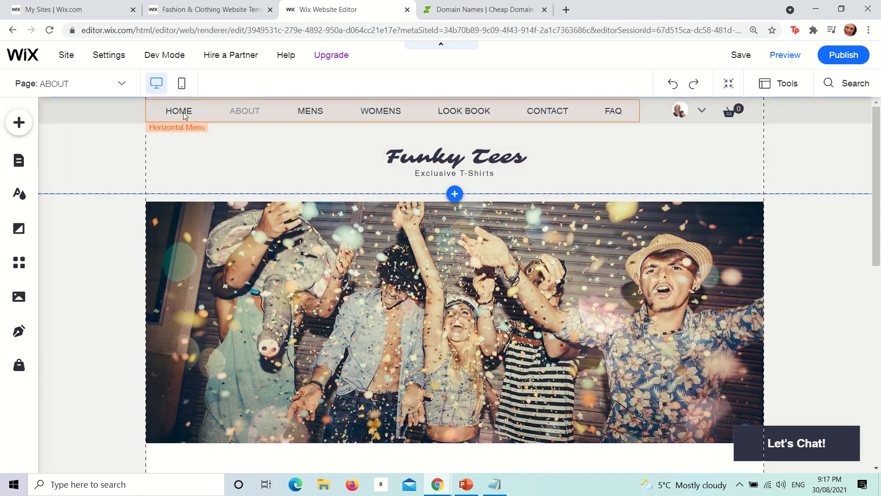
pyautogui.click(789, 53)
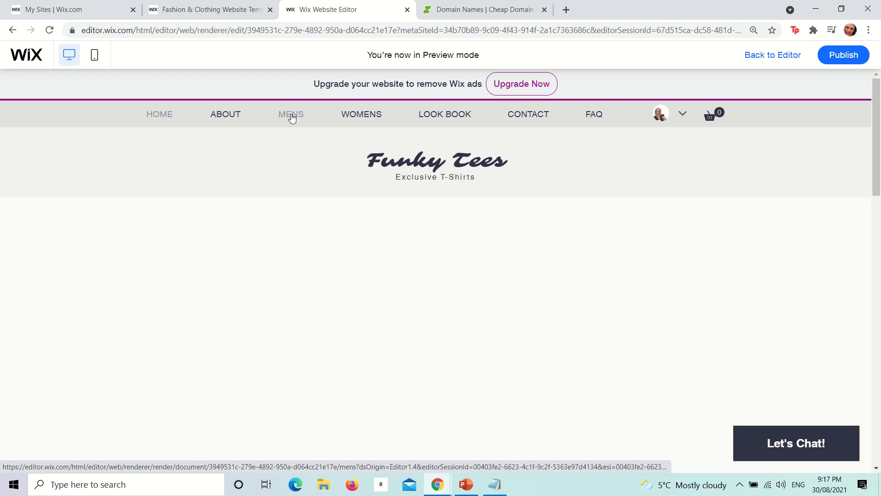
pyautogui.click(292, 116)
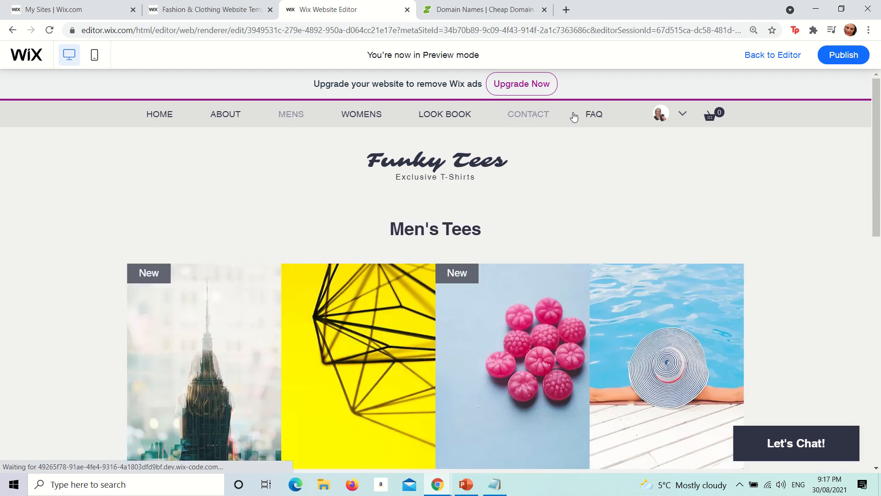
pyautogui.click(598, 118)
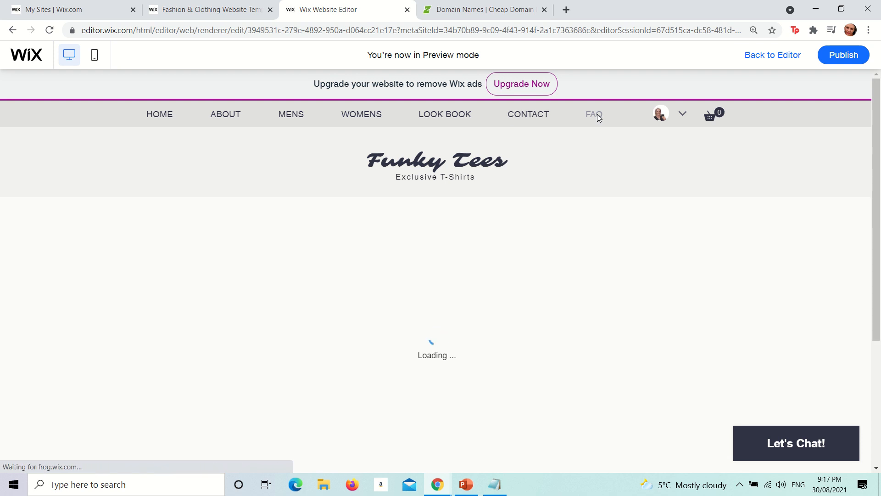
pyautogui.click(550, 118)
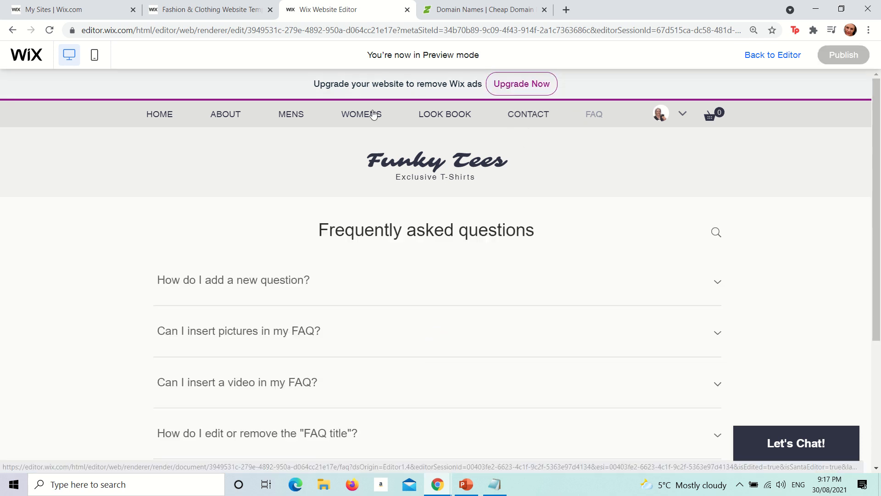
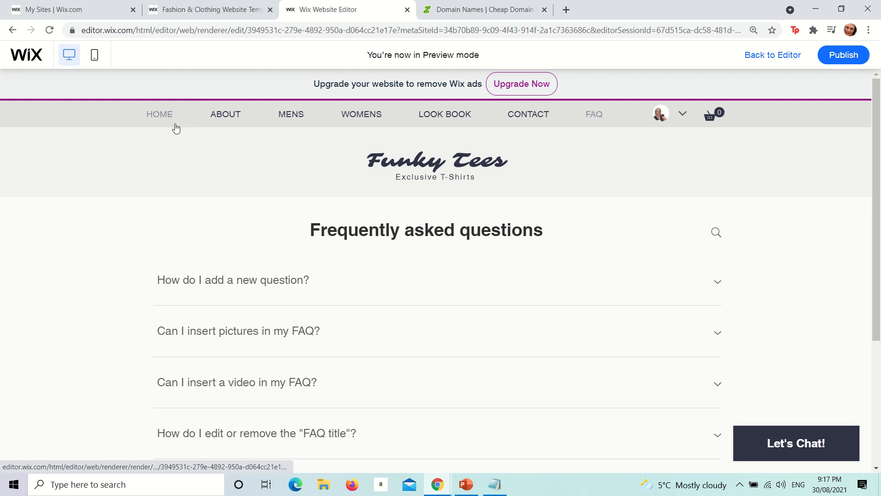
pyautogui.scroll(-1, 175, 132)
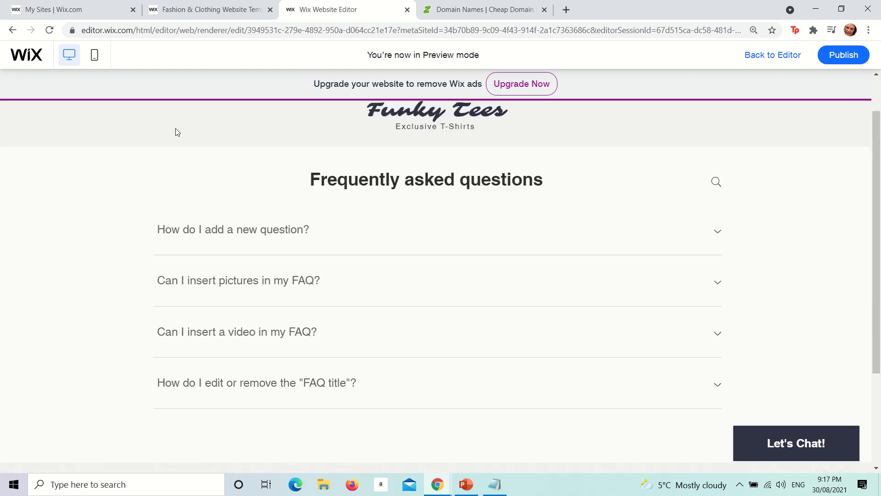
pyautogui.scroll(1, 176, 131)
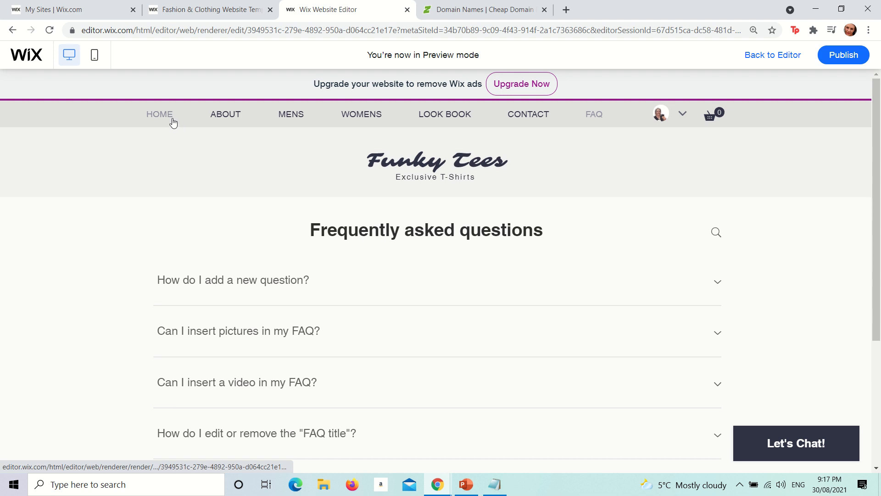
pyautogui.click(172, 122)
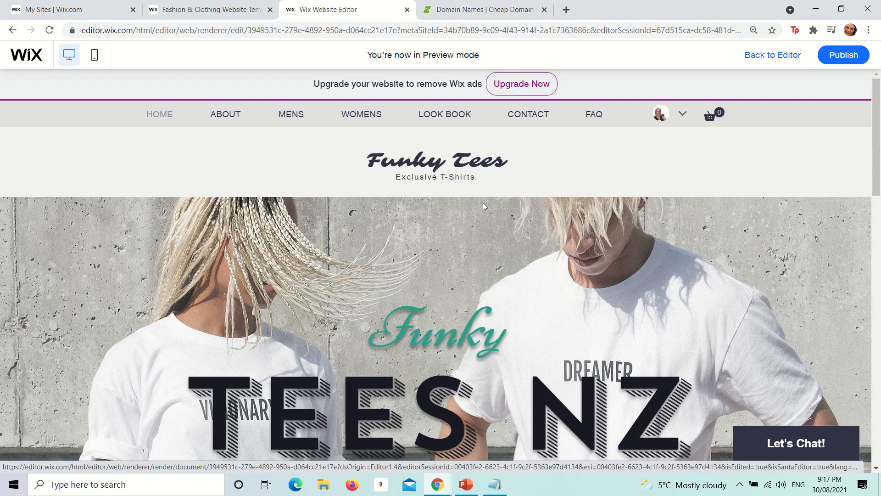
# - Return to the editor and examine the Hot This Week product slider gallery on the Home page
pyautogui.click(765, 64)
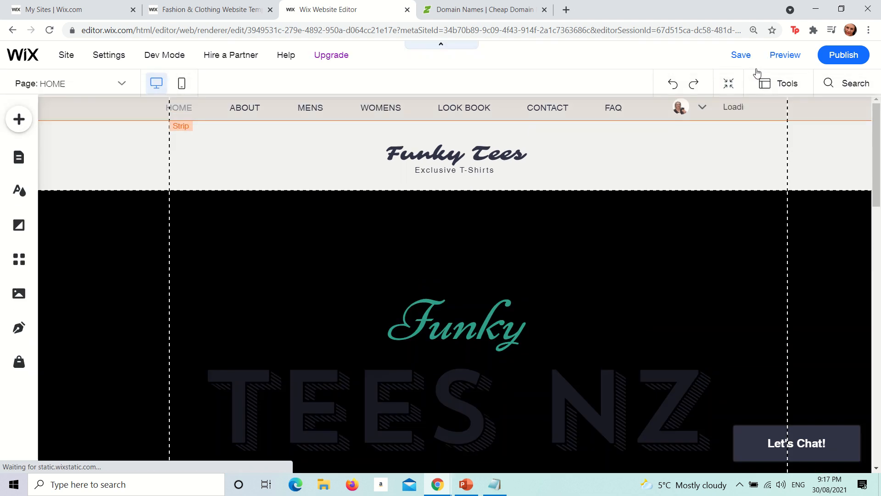
pyautogui.scroll(-2, 422, 220)
pyautogui.scroll(-10, 425, 219)
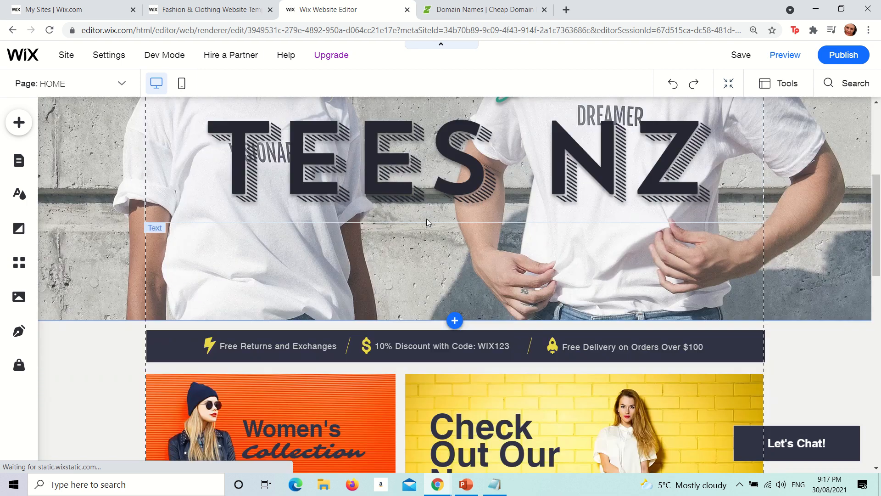
pyautogui.scroll(-2, 406, 210)
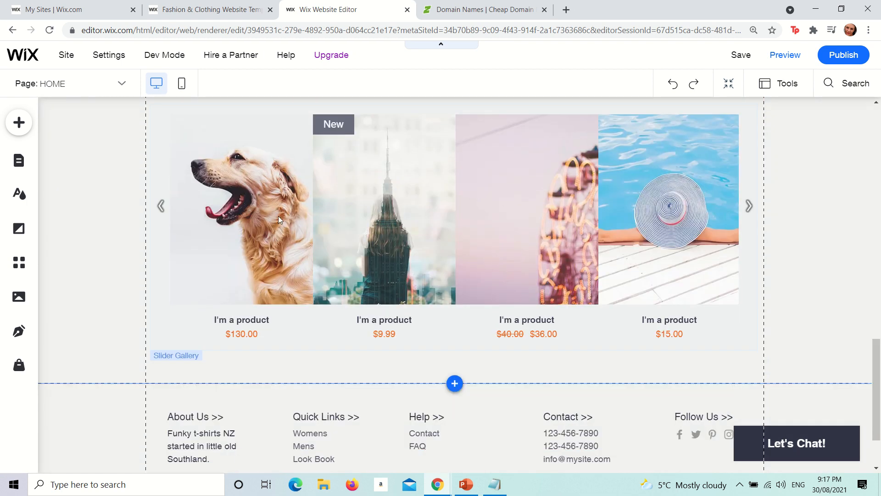
pyautogui.scroll(2, 278, 219)
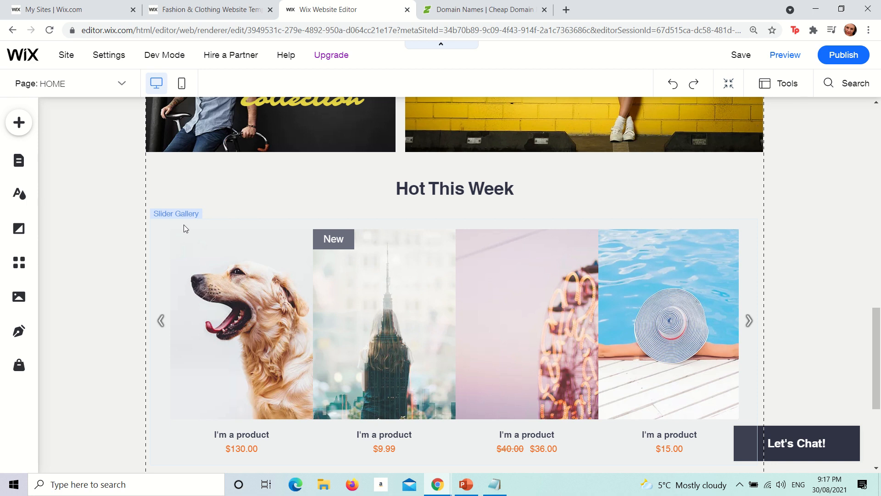
pyautogui.click(187, 266)
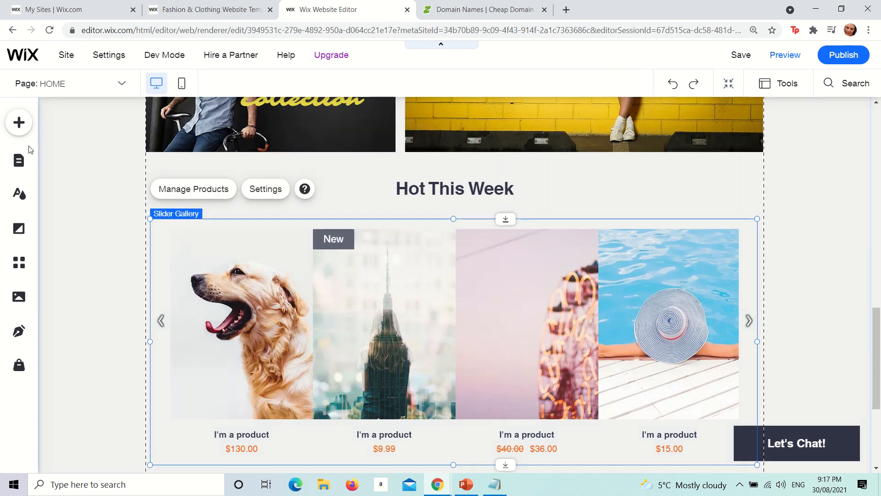
# - Add a Heading 1 themed text element beside the Hot This Week title
pyautogui.click(18, 122)
pyautogui.click(177, 178)
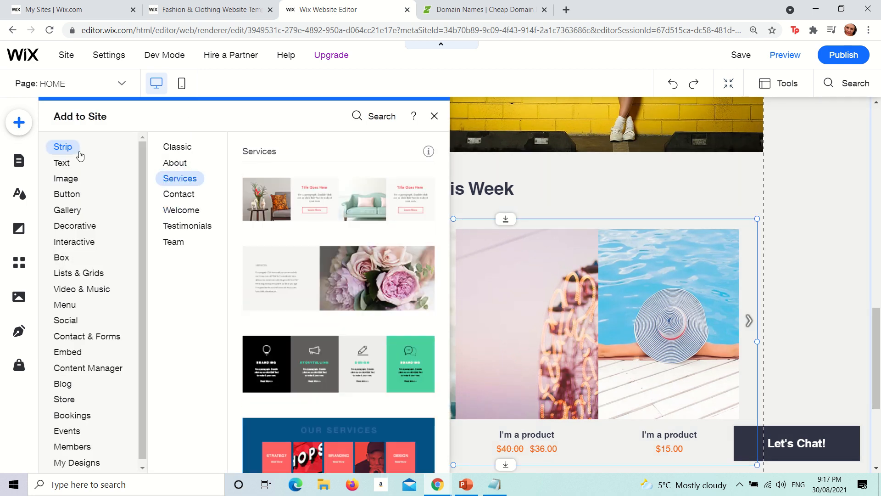
pyautogui.click(68, 165)
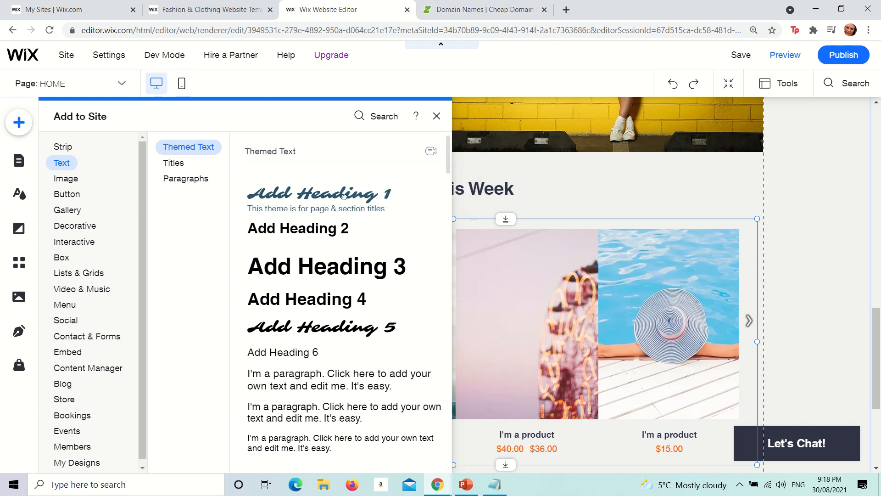
pyautogui.moveTo(343, 193); pyautogui.dragTo(562, 204)
pyautogui.click(548, 198)
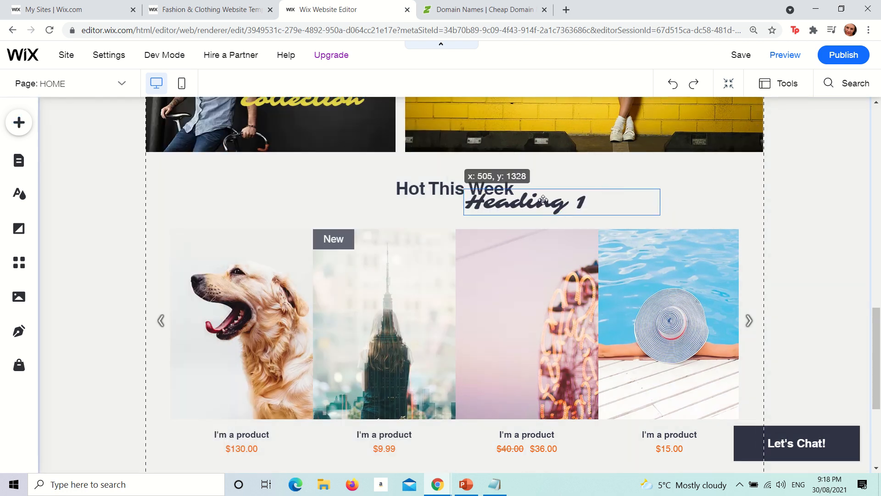
# - Replace the new heading's placeholder text with "I am a bit of text"
pyautogui.doubleClick(576, 203)
pyautogui.write('I am')
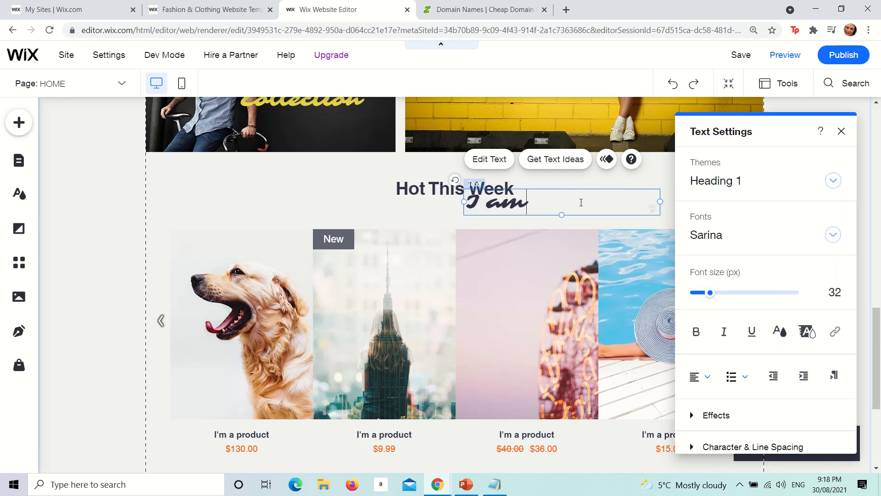
pyautogui.write(' a bit of text')
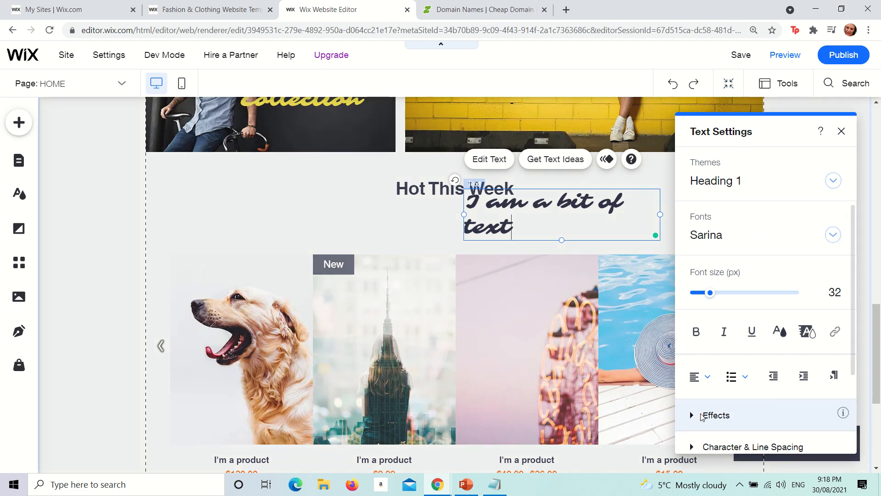
# - Look at the text effects offered for the new heading and close the text settings
pyautogui.click(704, 415)
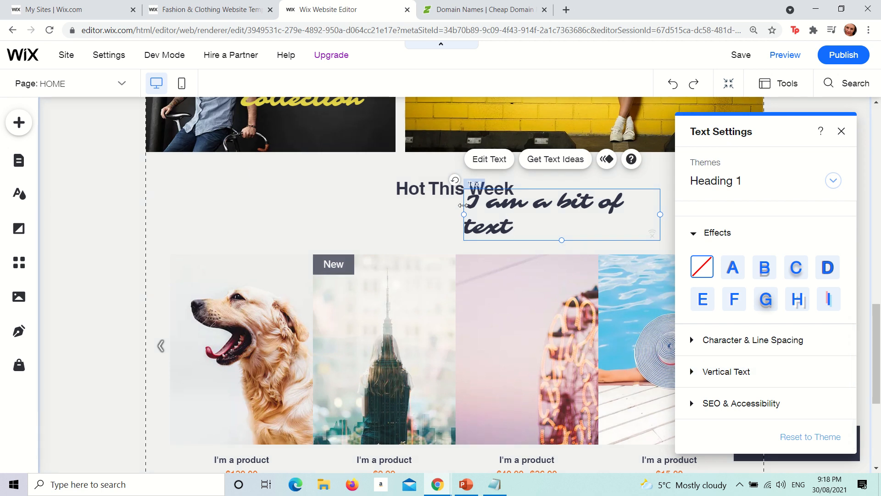
pyautogui.click(400, 202)
pyautogui.click(507, 224)
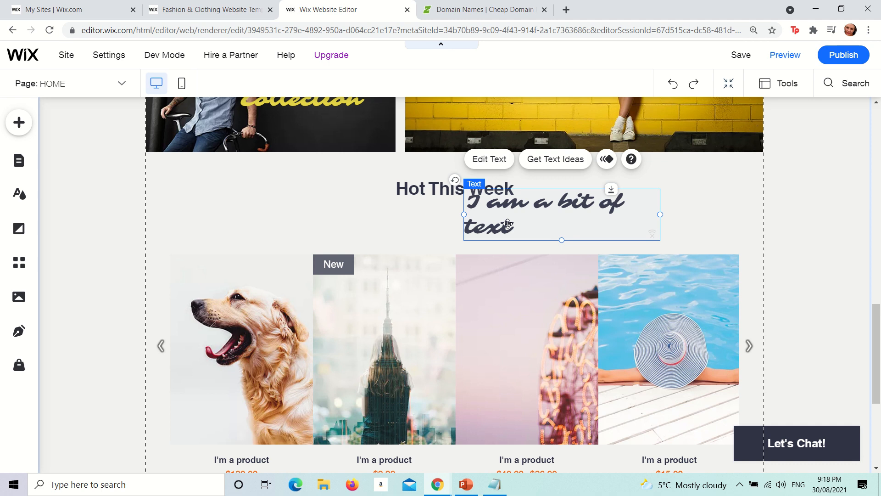
# - Delete the test heading and undo the edits back to before it was added, leaving the product slider gallery selected
pyautogui.press('Delete')
pyautogui.hotkey('ctrl', 'z')
pyautogui.hotkey('ctrl', 'z')
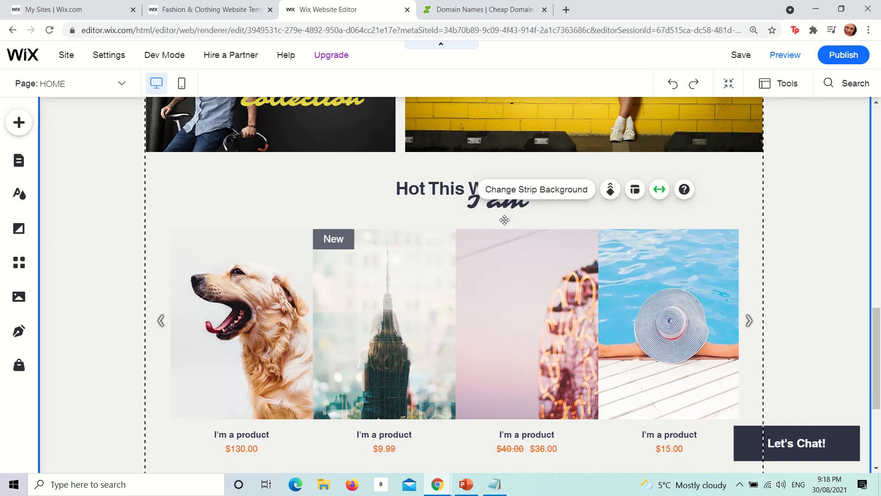
pyautogui.hotkey('ctrl', 'z')
pyautogui.hotkey('ctrl', 'z')
pyautogui.click(319, 282)
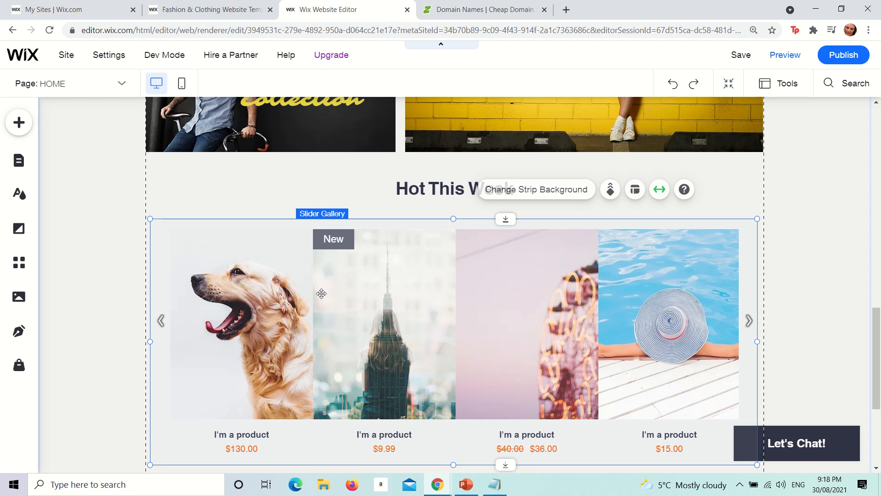
# - Examine the image sources that can be added to the site: My Uploads, Image Collections and My Social Images
pyautogui.click(20, 127)
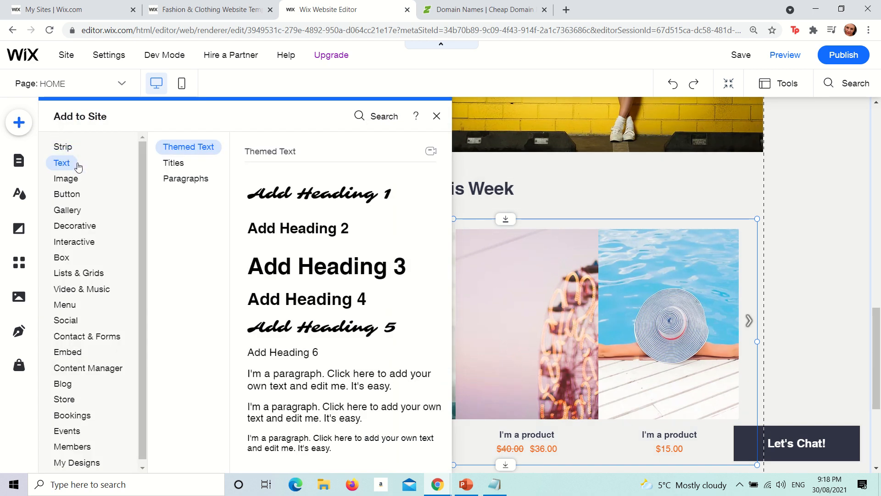
pyautogui.click(73, 181)
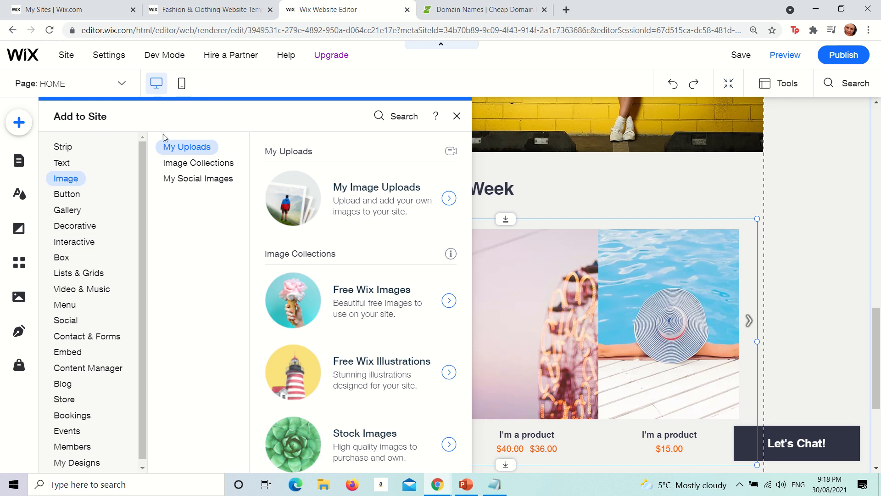
pyautogui.click(190, 164)
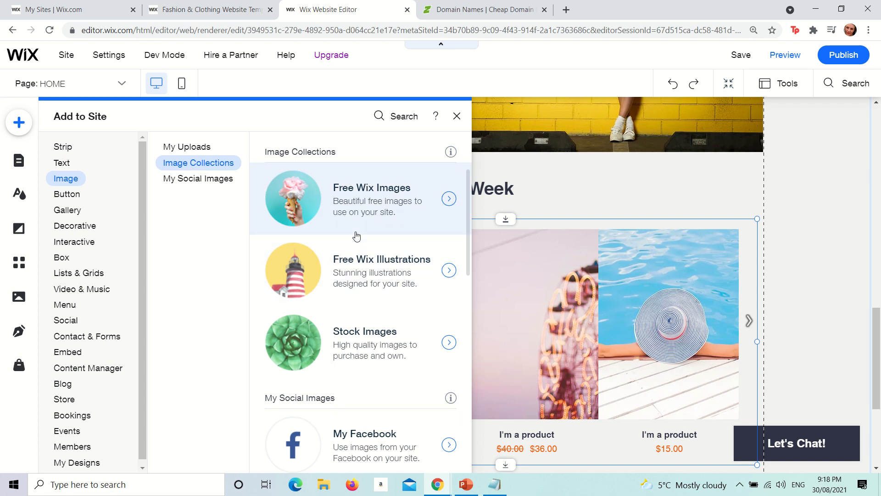
pyautogui.click(218, 182)
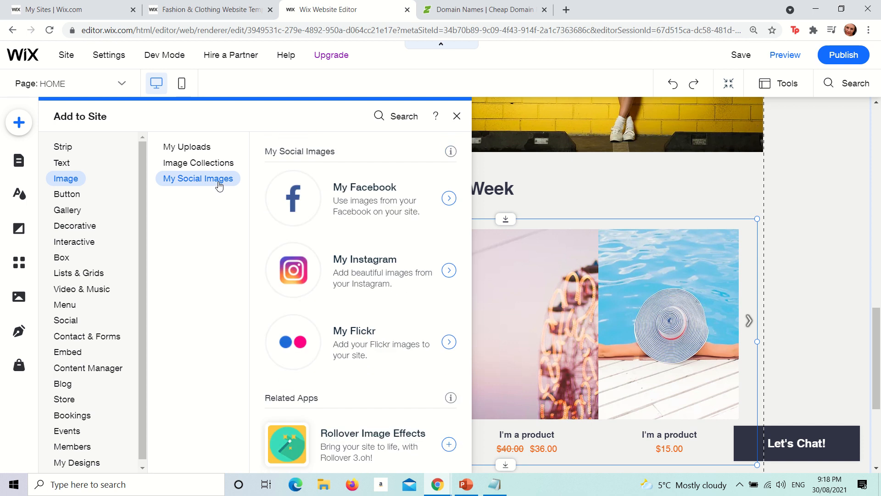
pyautogui.click(207, 164)
pyautogui.click(188, 146)
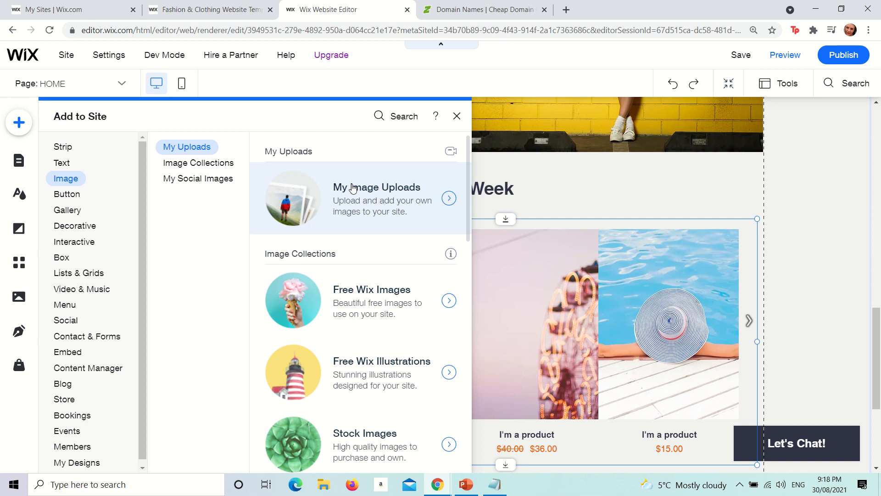
# - Upload the Profile pic image from the computer's Downloads folder to the site's image files
pyautogui.click(352, 189)
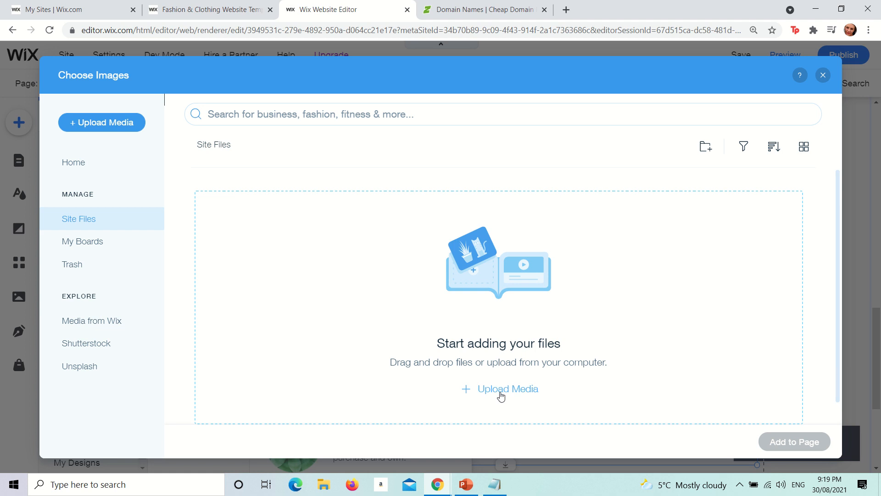
pyautogui.click(500, 394)
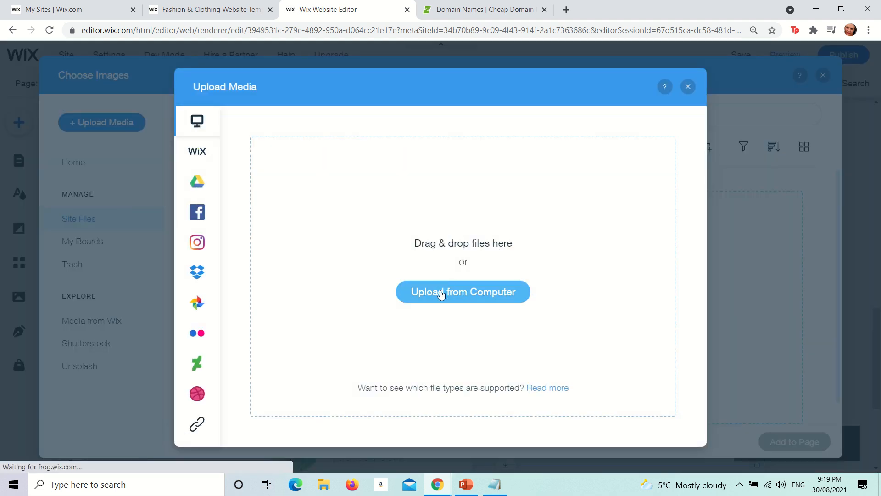
pyautogui.click(442, 294)
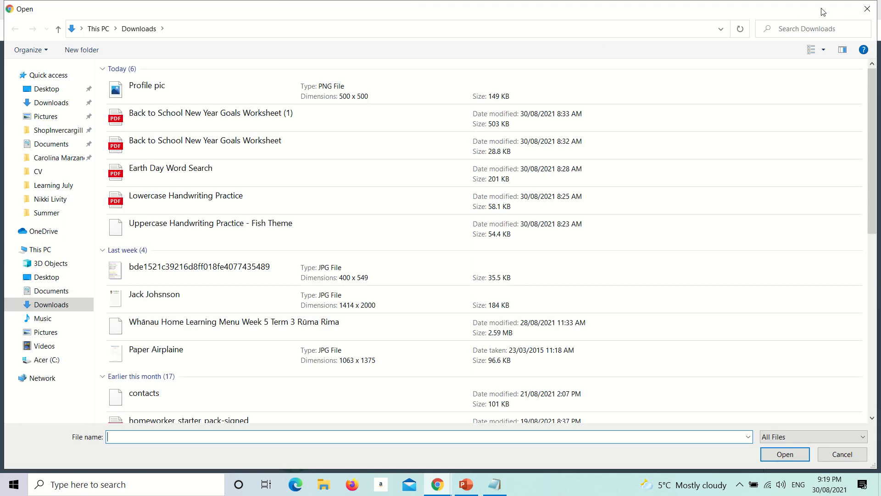
pyautogui.click(867, 8)
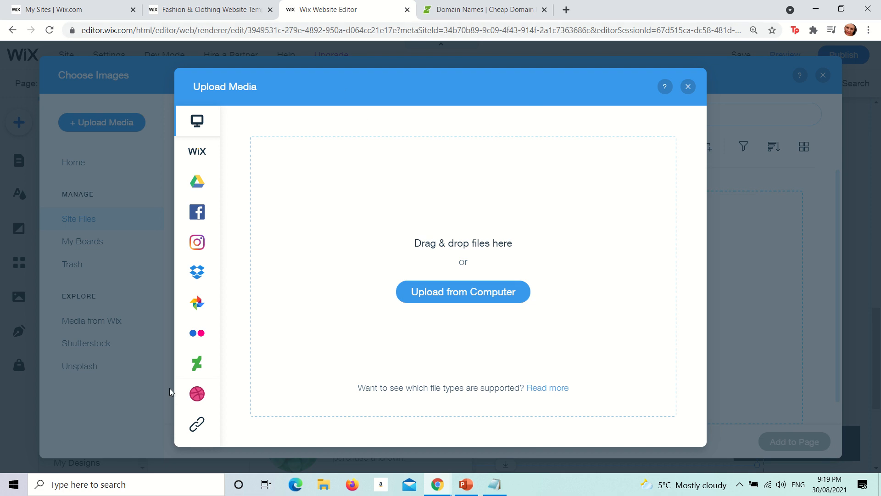
pyautogui.click(460, 288)
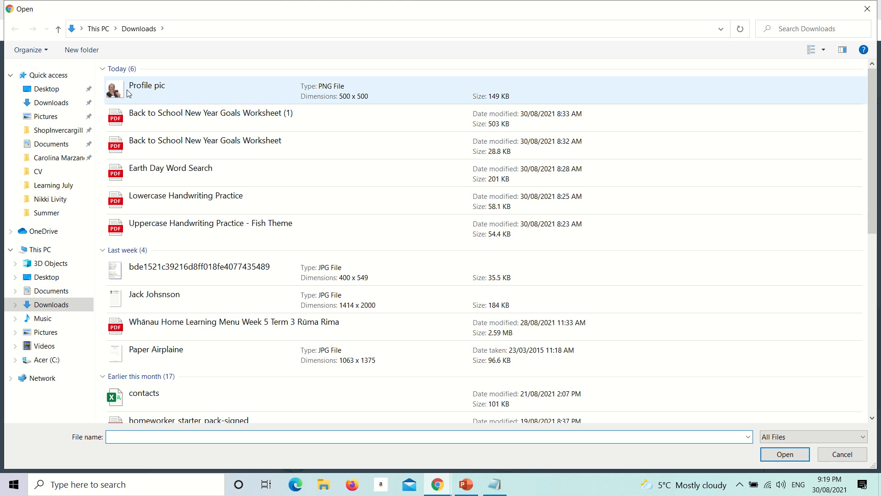
pyautogui.click(129, 90)
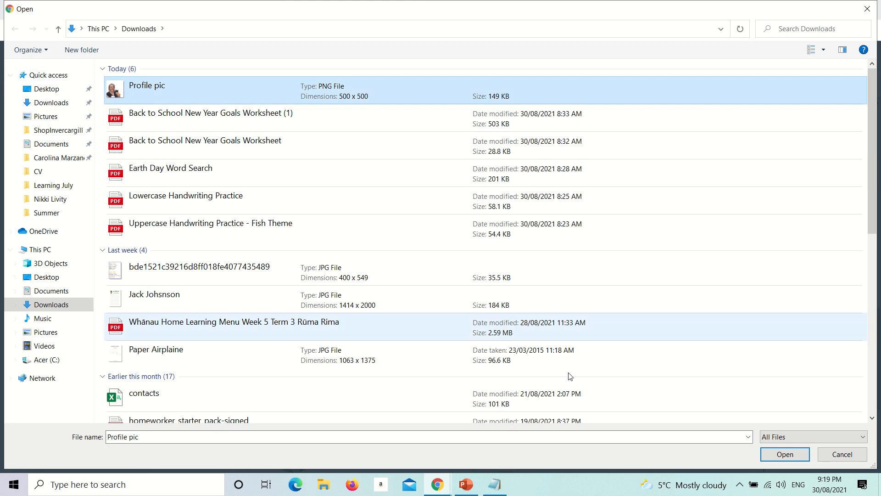
pyautogui.click(776, 456)
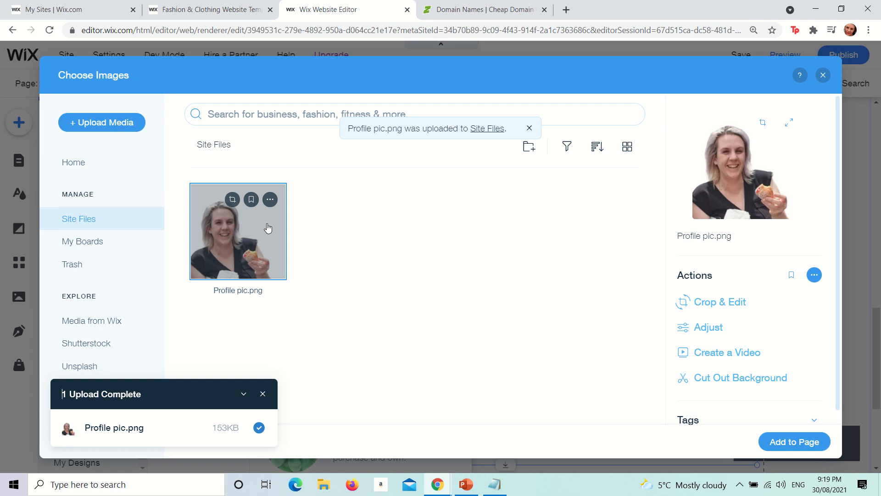
# - Add the uploaded Profile pic.png to the Home page and delete it from the page again
pyautogui.click(764, 443)
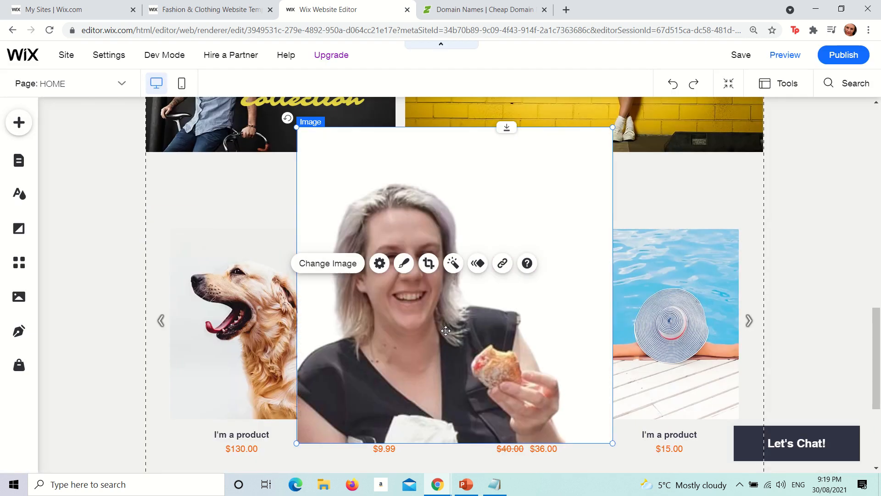
pyautogui.press('Delete')
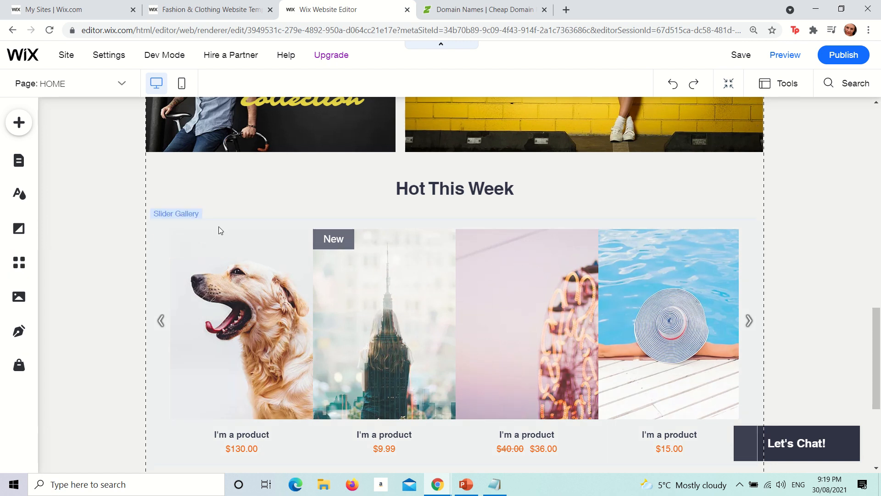
pyautogui.scroll(-3, 219, 227)
pyautogui.scroll(4, 218, 227)
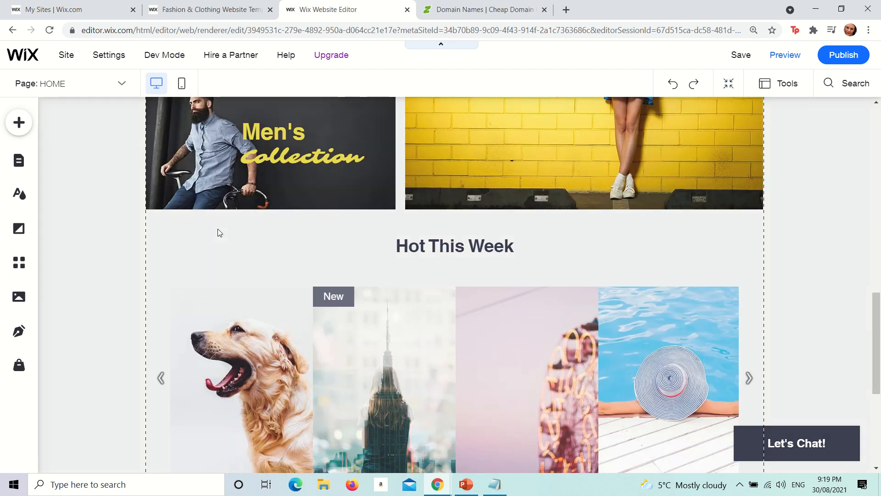
pyautogui.scroll(-2, 217, 229)
pyautogui.scroll(2, 217, 228)
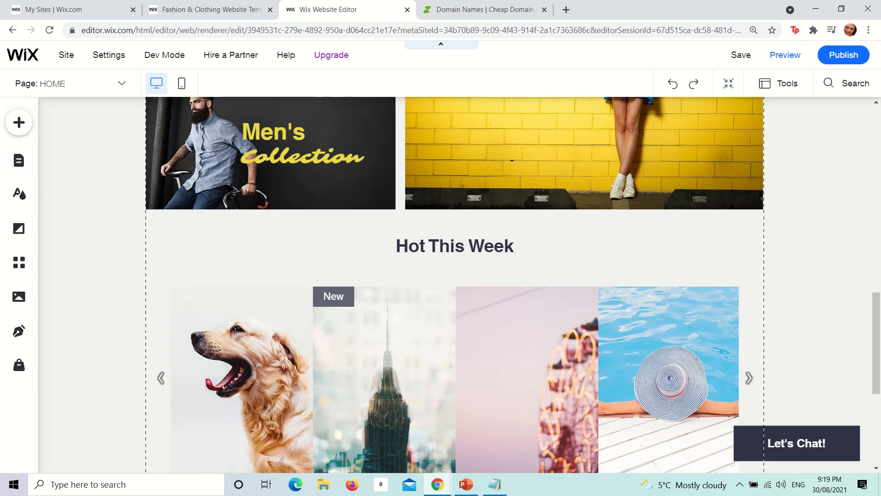
# - Examine the button types that can be added, including Themed, Text & Icon, Icon, Document, iTunes and Wix Chat buttons
pyautogui.click(19, 124)
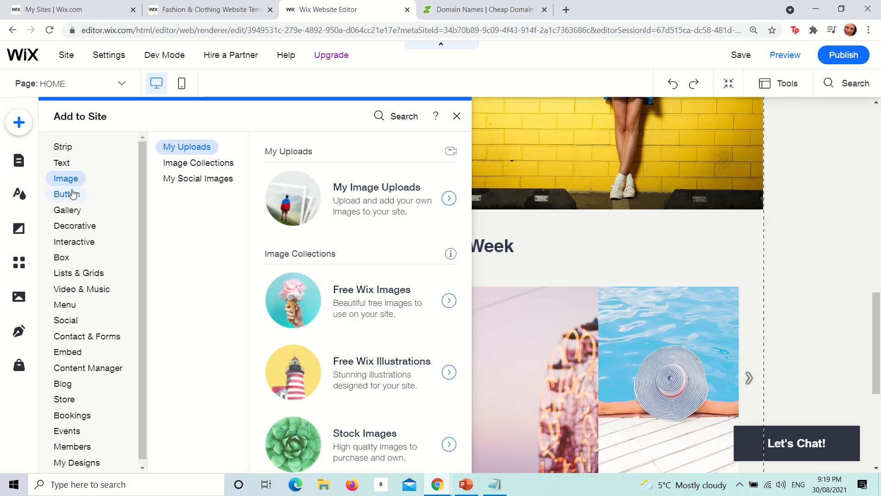
pyautogui.moveTo(72, 193)
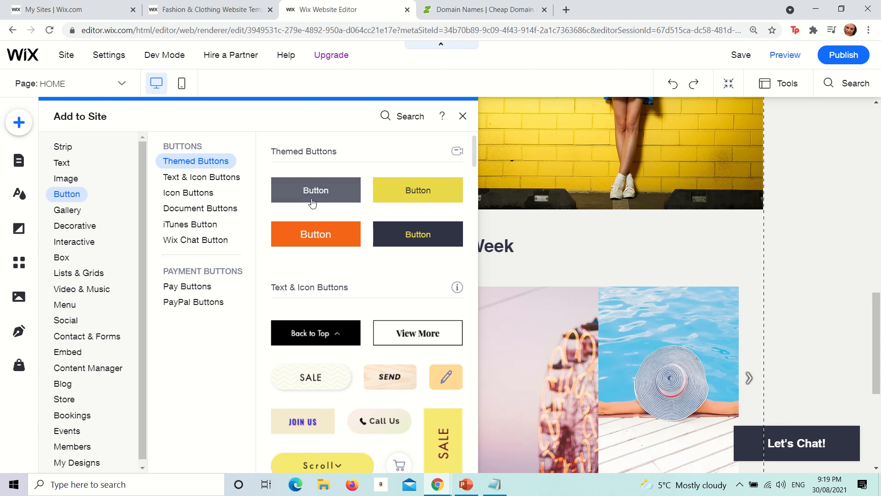
pyautogui.click(229, 177)
pyautogui.click(206, 191)
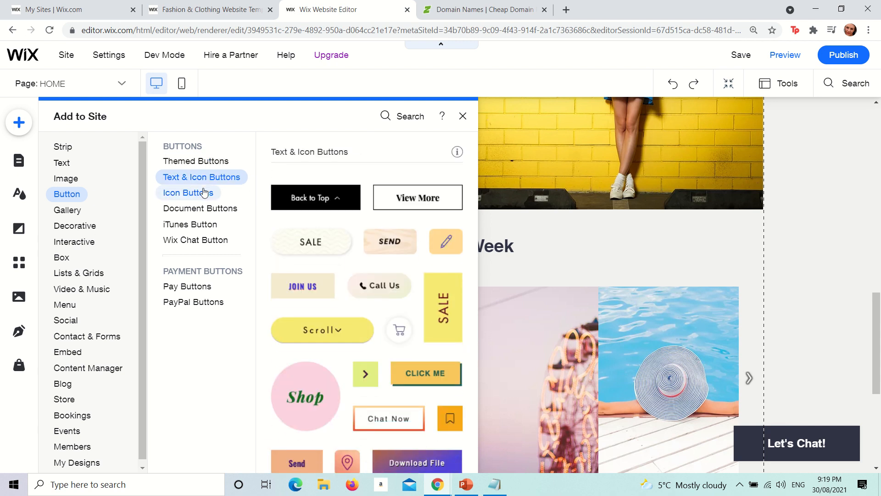
pyautogui.click(205, 210)
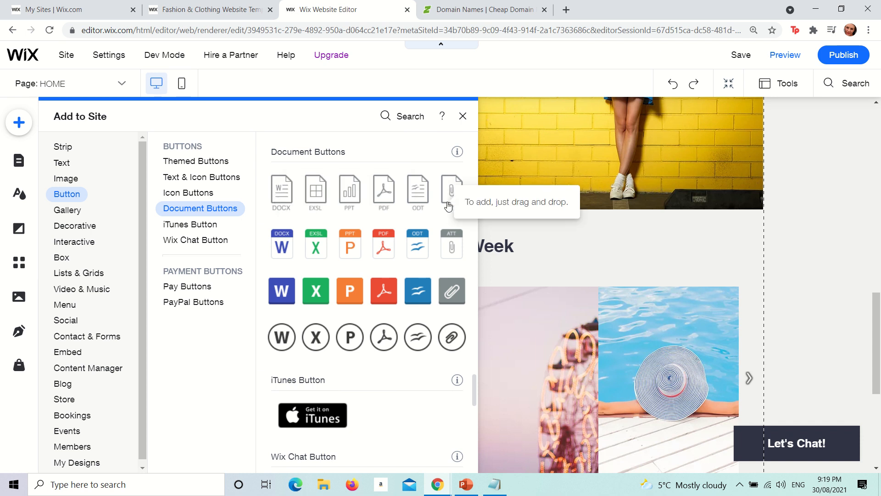
pyautogui.click(196, 225)
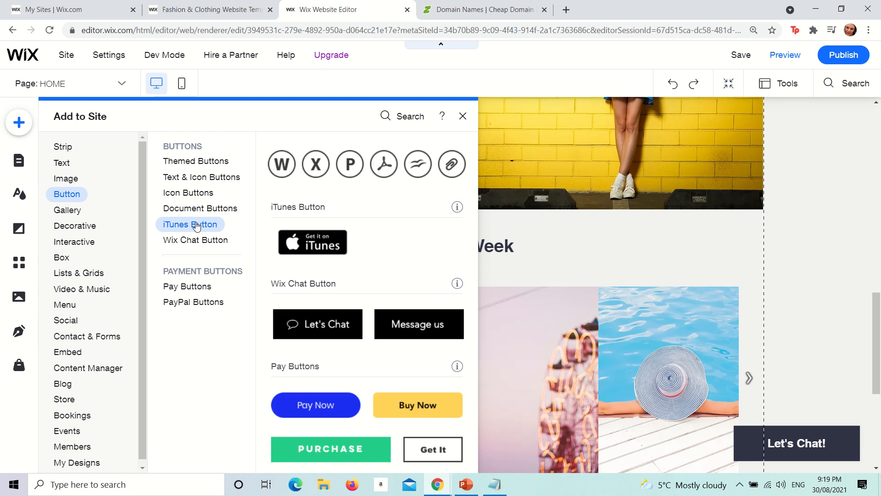
pyautogui.click(185, 242)
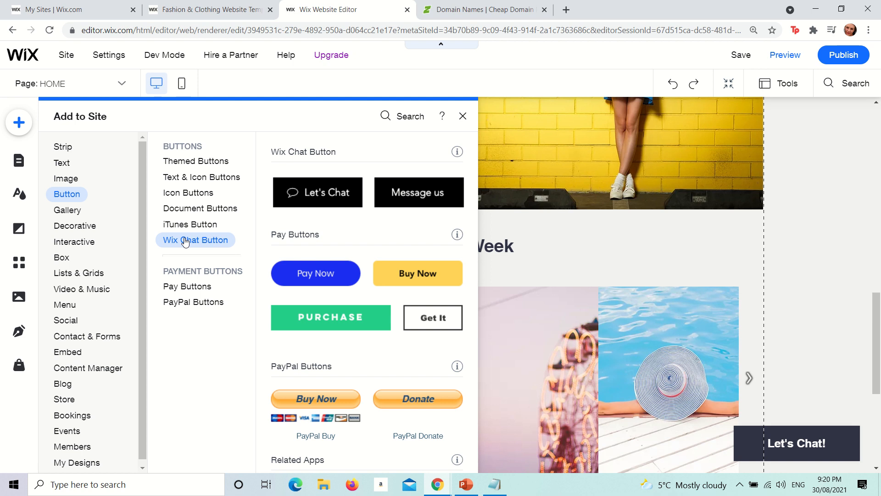
# - Examine the recommended and slider gallery layouts, and select the Hot This Week product slider on the page
pyautogui.click(78, 212)
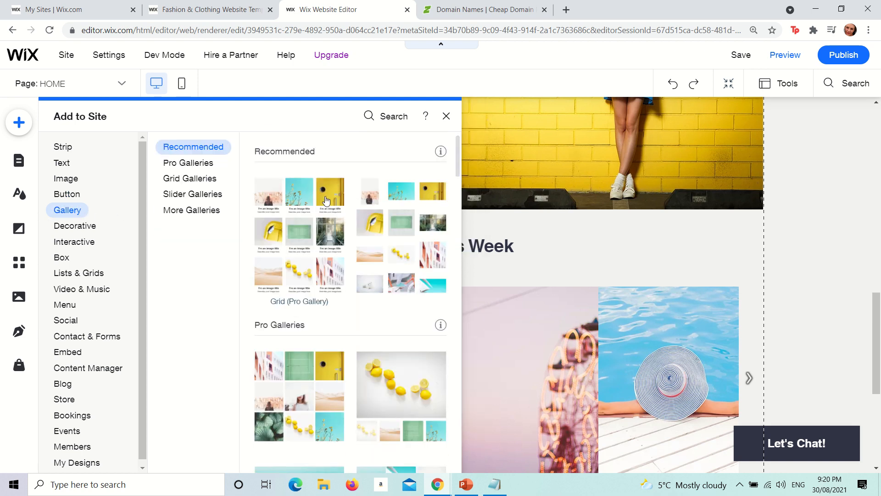
pyautogui.click(215, 194)
pyautogui.click(546, 342)
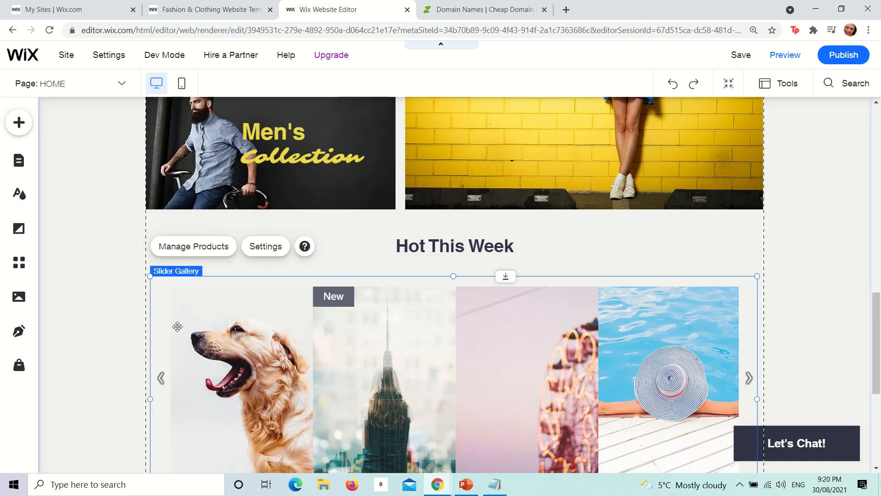
# - Preview the site and examine the Hot This Week product slider
pyautogui.click(780, 59)
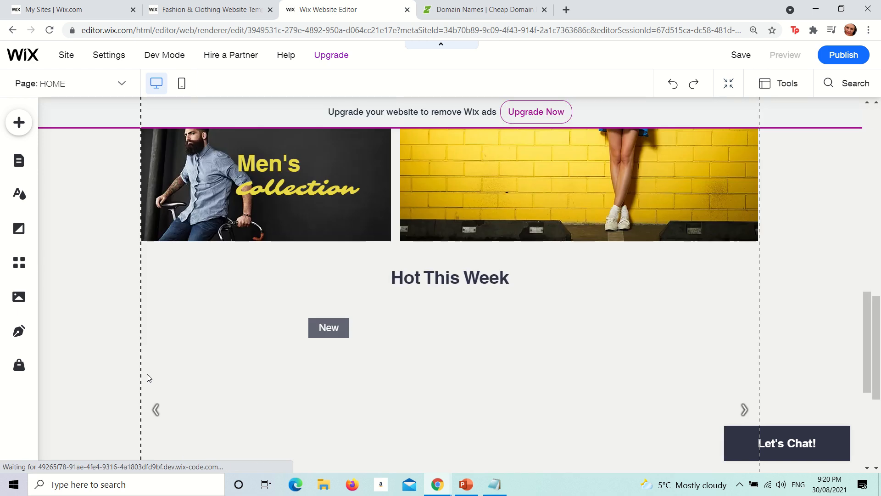
pyautogui.scroll(-2, 202, 393)
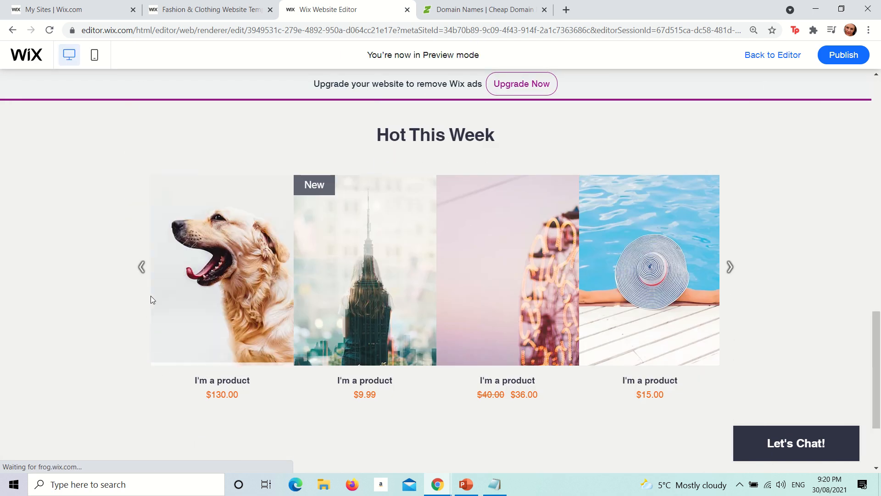
# - Cycle backwards through the products in the Hot This Week slider in preview mode and return to the editor
pyautogui.click(142, 267)
pyautogui.click(142, 269)
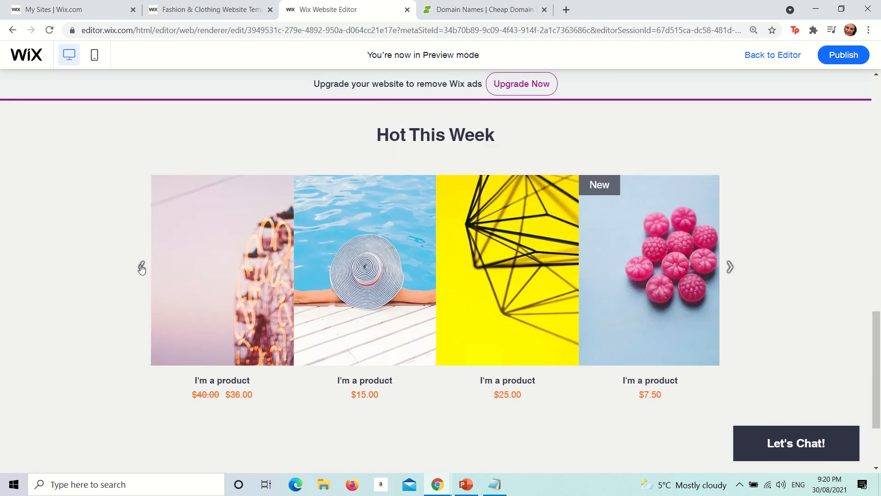
pyautogui.click(142, 268)
pyautogui.click(142, 269)
pyautogui.click(142, 270)
pyautogui.click(142, 269)
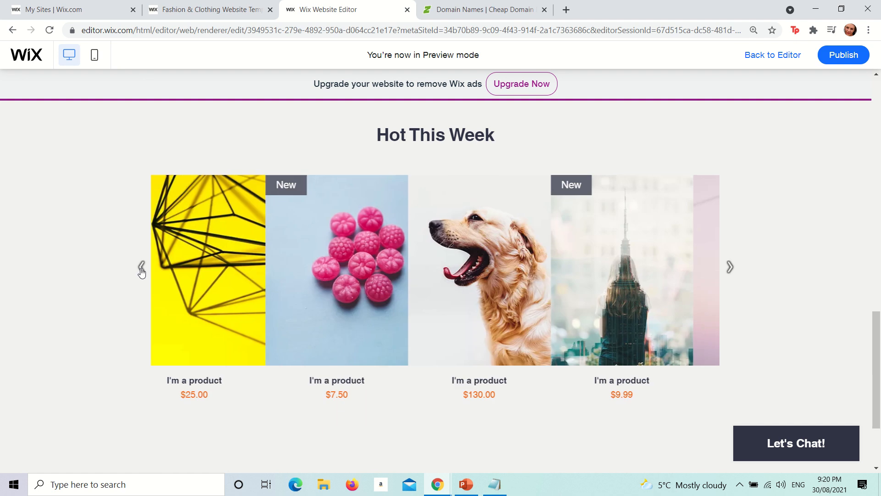
pyautogui.click(141, 269)
pyautogui.click(142, 269)
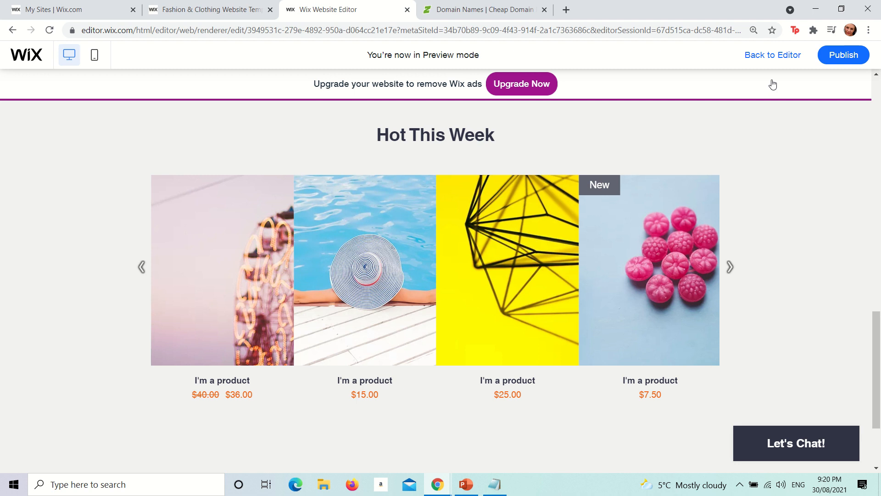
pyautogui.click(769, 57)
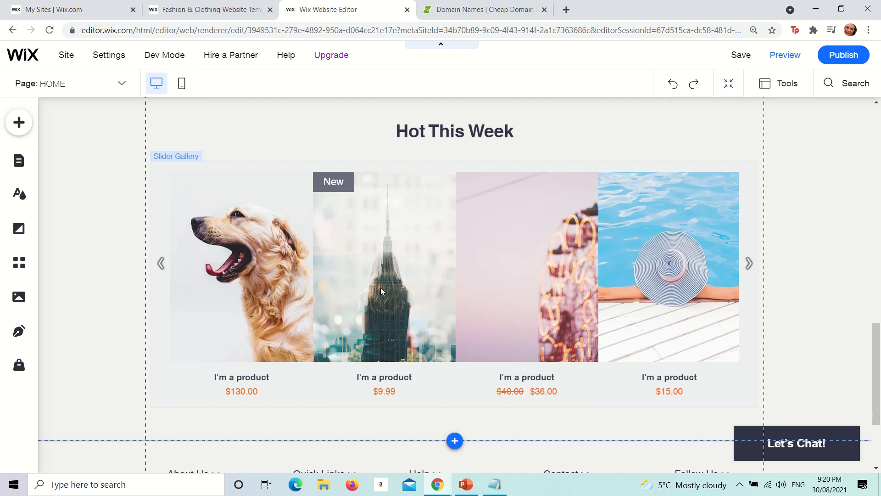
# - View the store products behind the Hot This Week slider gallery, open the first product and close the dashboard
pyautogui.click(313, 305)
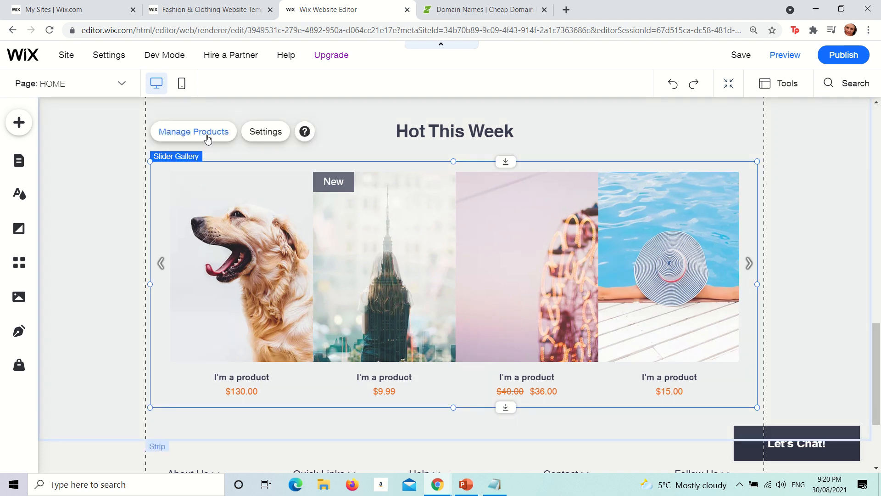
pyautogui.click(193, 131)
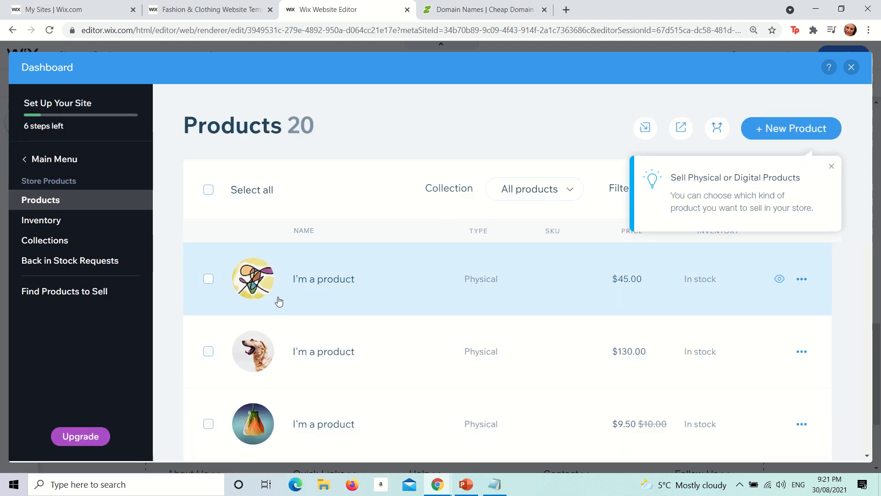
pyautogui.click(347, 294)
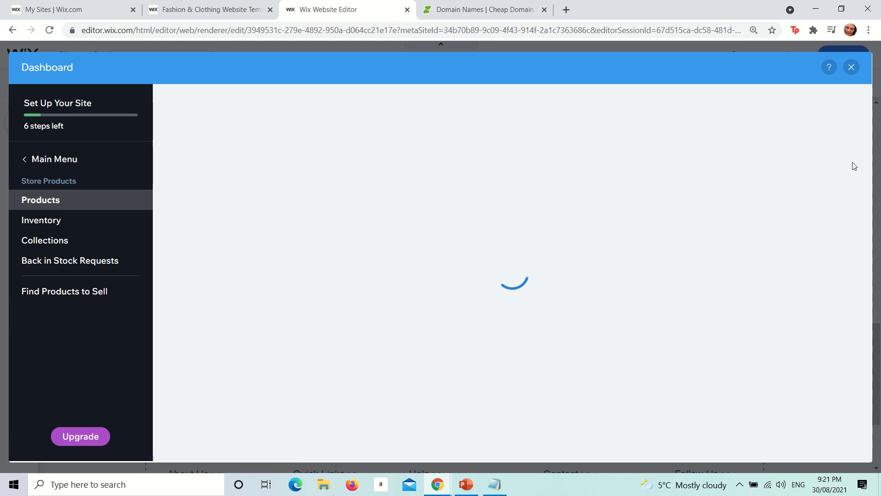
pyautogui.click(851, 67)
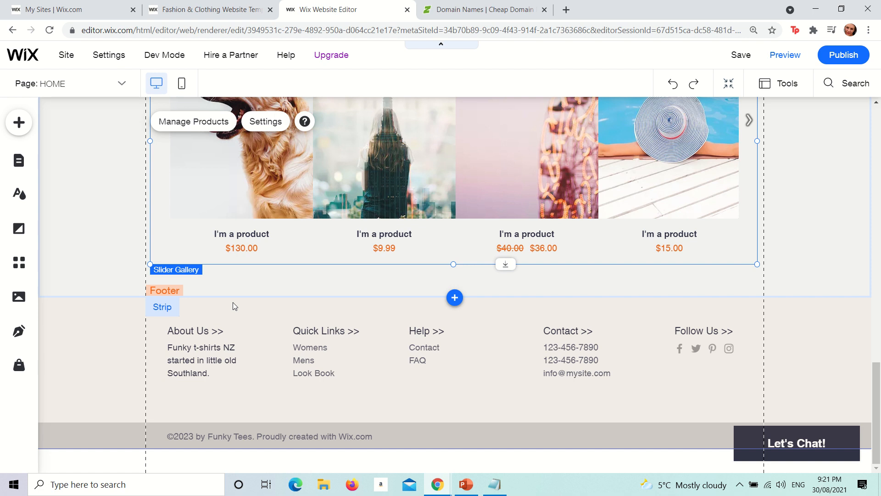
pyautogui.scroll(5, 233, 302)
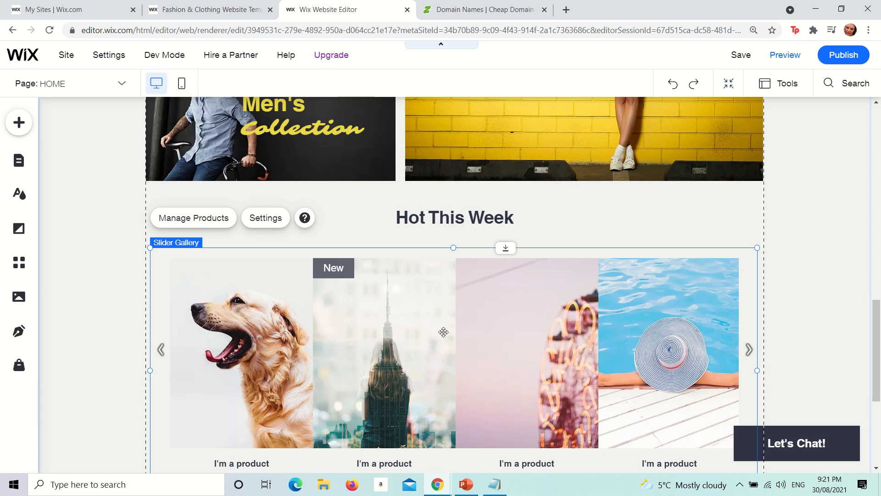
pyautogui.scroll(10, 443, 332)
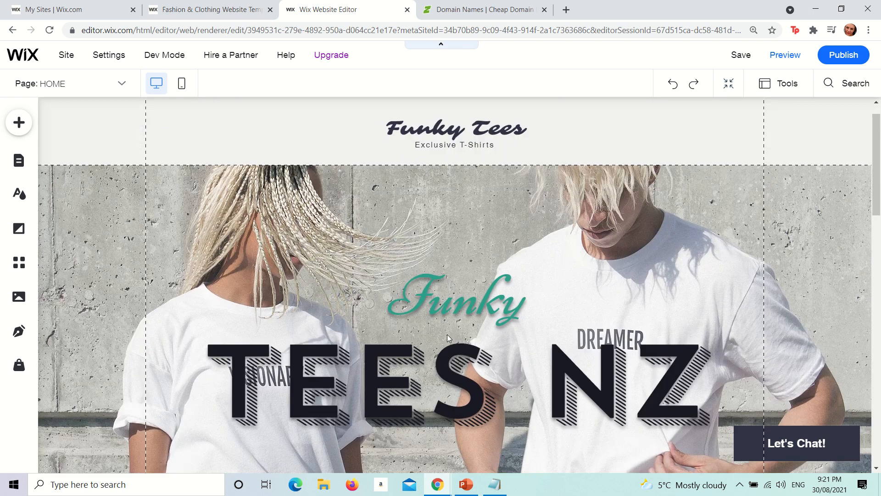
pyautogui.scroll(-6, 447, 334)
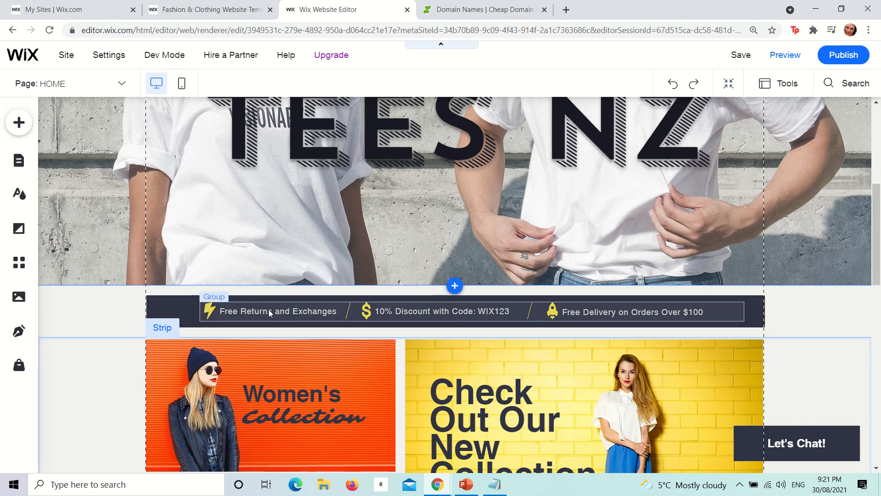
pyautogui.scroll(4, 404, 216)
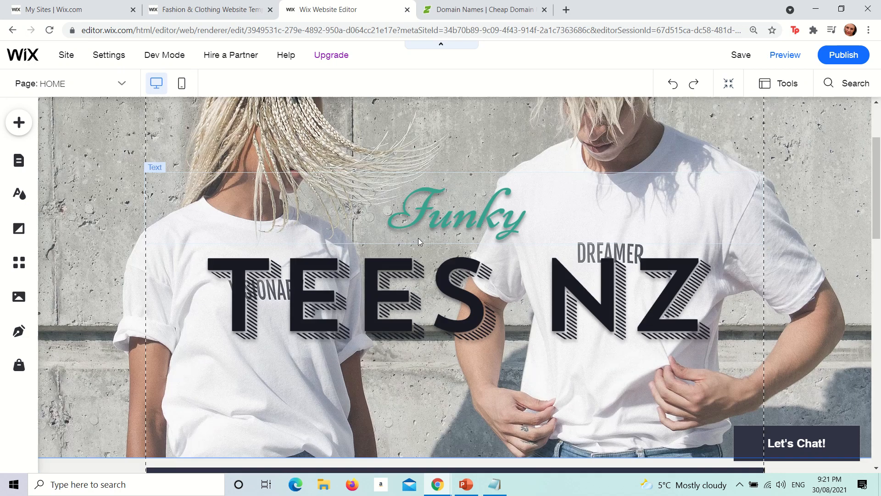
pyautogui.scroll(2, 418, 238)
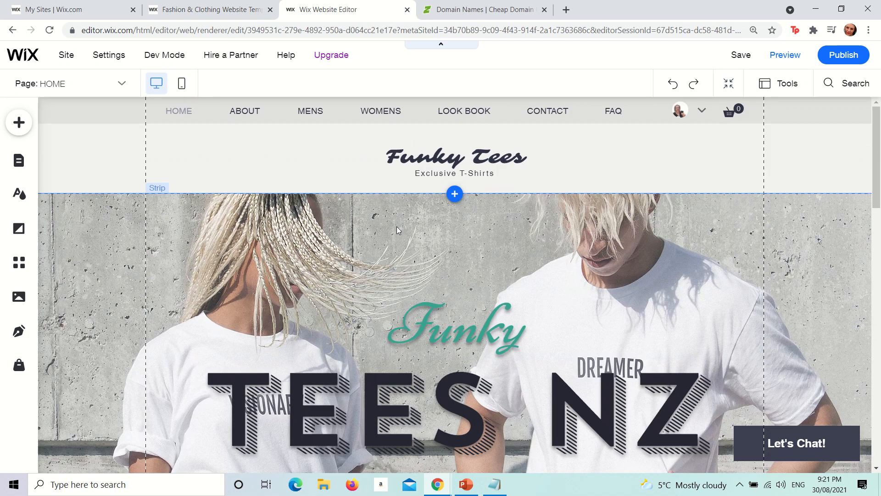
# - Browse the decorative elements that can be added to the site, covering shapes, vector art and video categories
pyautogui.click(19, 122)
pyautogui.moveTo(97, 231)
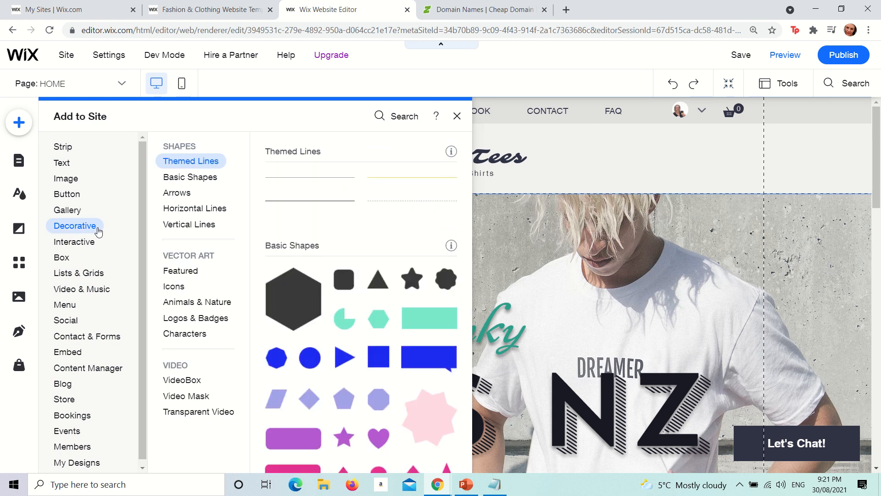
pyautogui.click(225, 208)
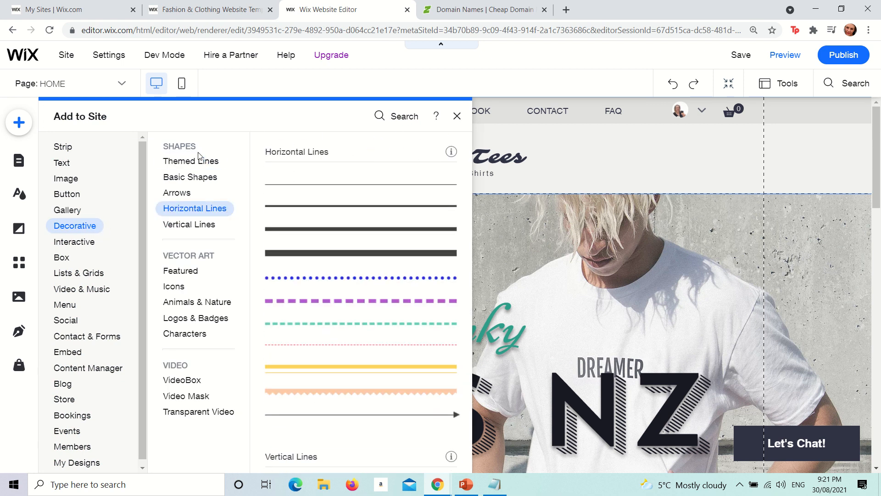
pyautogui.click(197, 176)
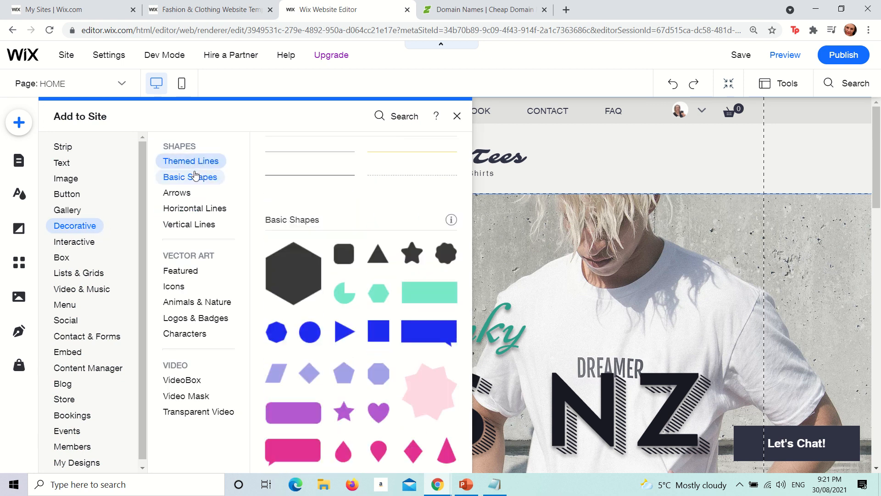
pyautogui.click(198, 277)
pyautogui.click(183, 286)
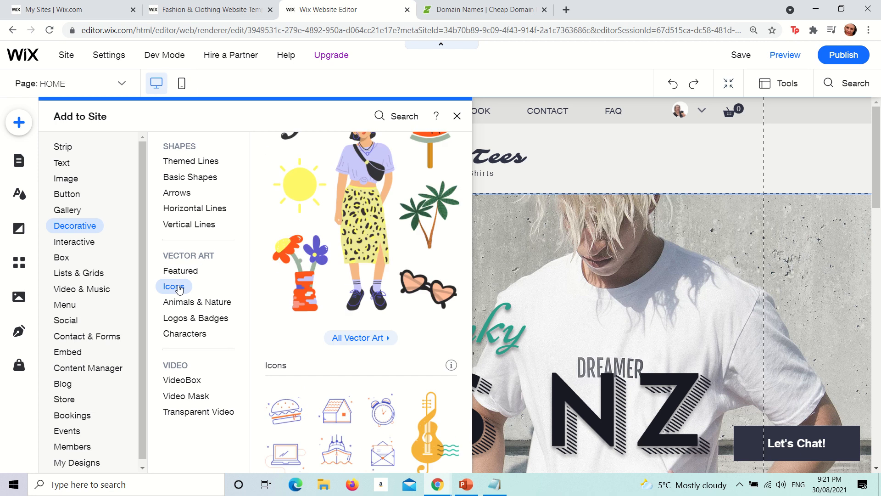
pyautogui.click(190, 308)
pyautogui.click(192, 318)
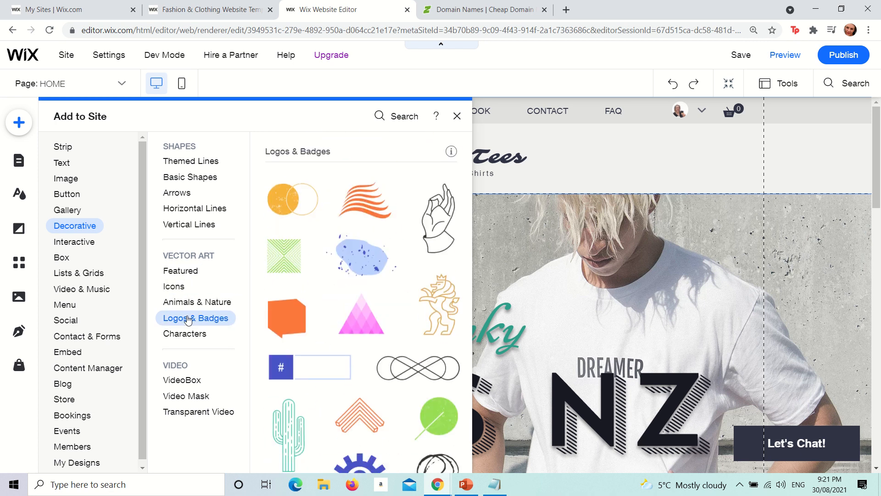
pyautogui.click(200, 337)
pyautogui.click(195, 384)
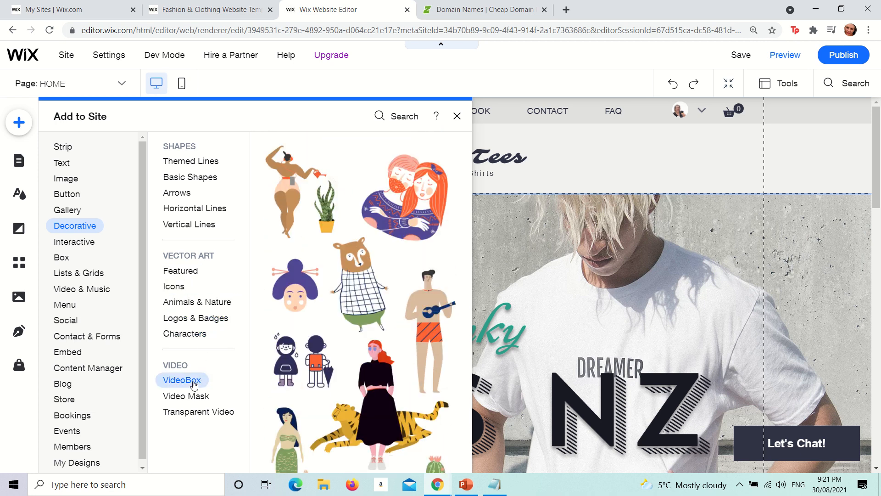
pyautogui.click(194, 398)
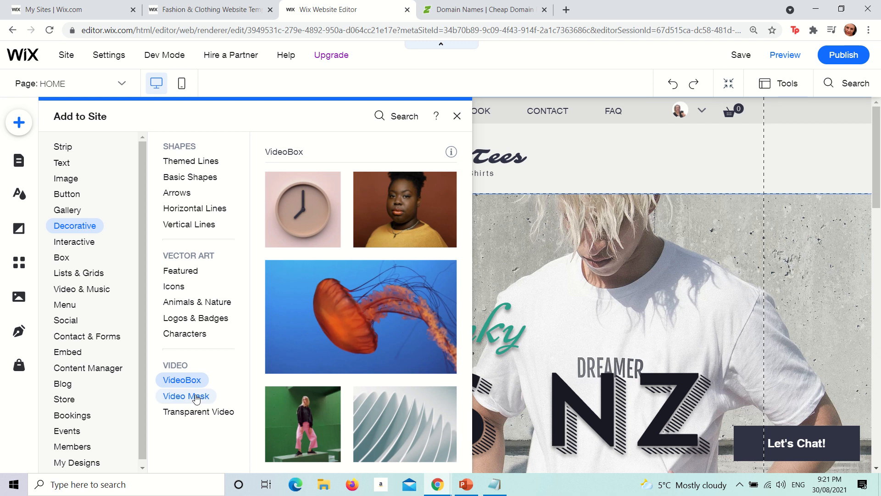
# - Add the pink clock VideoBox to the home page, overlapping the header and the hero image
pyautogui.click(199, 384)
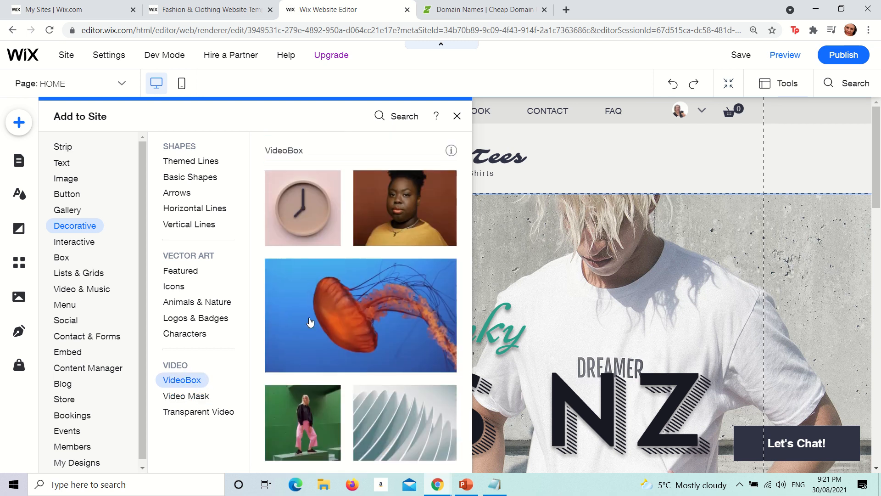
pyautogui.moveTo(301, 219); pyautogui.dragTo(591, 257)
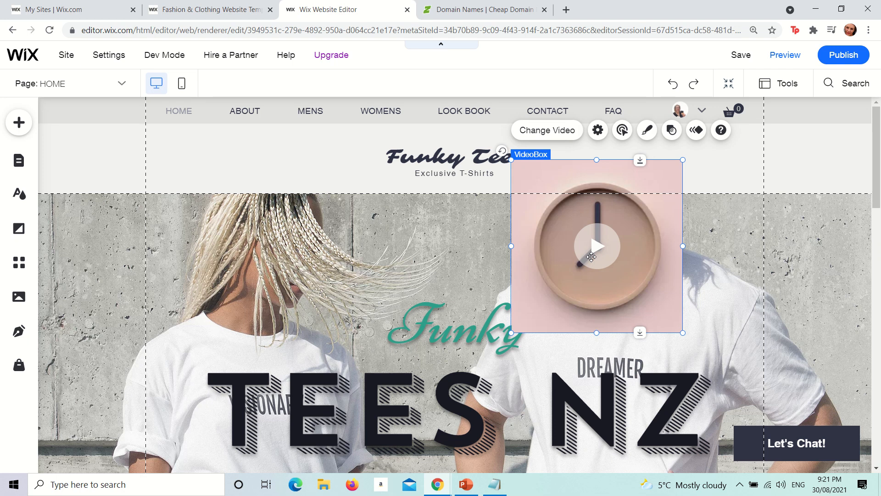
pyautogui.rightClick(600, 191)
pyautogui.click(579, 190)
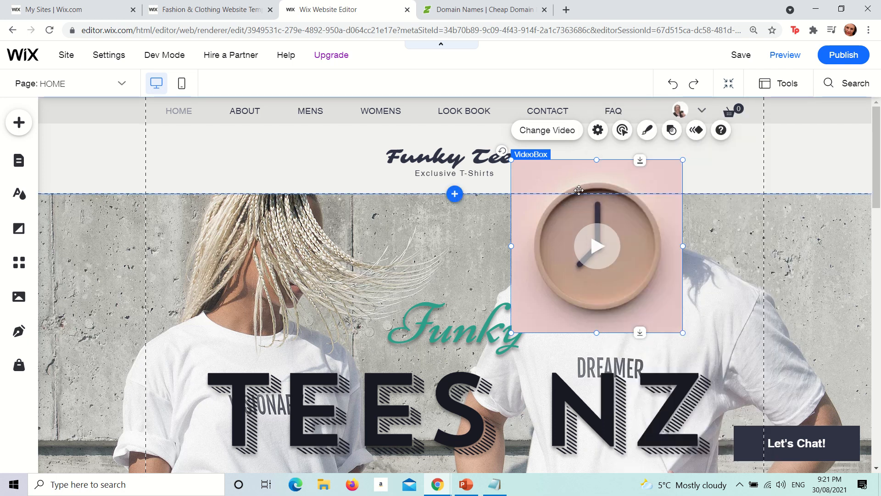
# - View the replacement videos offered for the clock VideoBox and leave the library without choosing one
pyautogui.rightClick(579, 190)
pyautogui.click(619, 130)
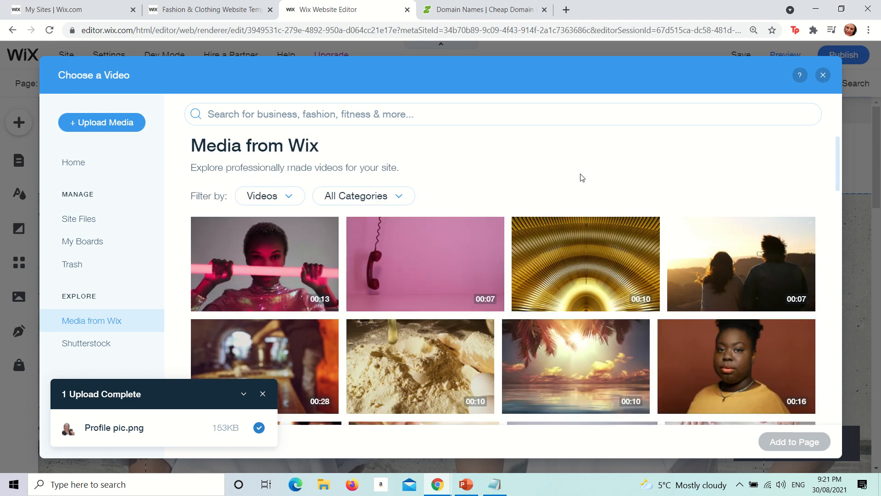
pyautogui.click(823, 76)
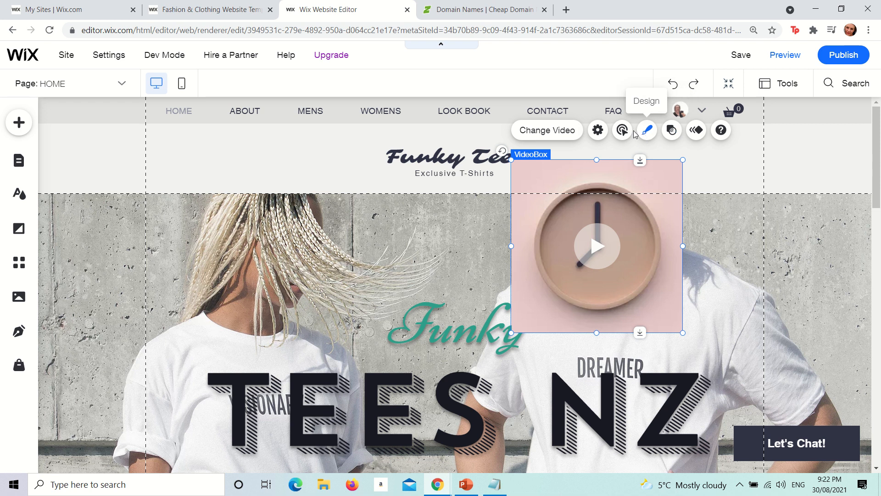
# - Look through the clock VideoBox's settings, design, mask and animation options, and delete the VideoBox from the page
pyautogui.click(598, 131)
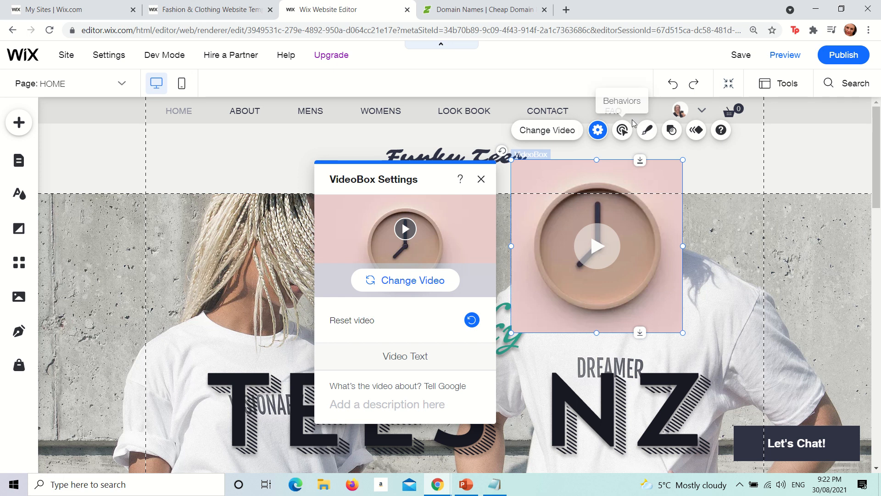
pyautogui.click(648, 133)
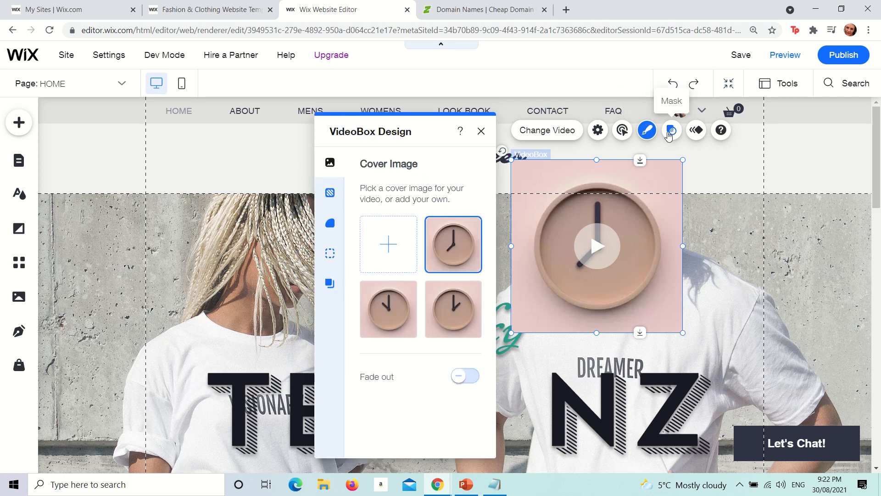
pyautogui.click(670, 132)
pyautogui.click(696, 131)
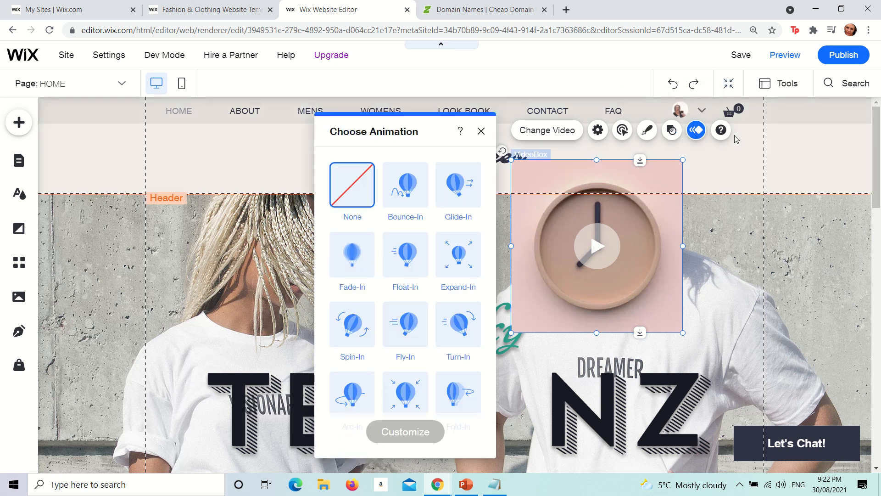
pyautogui.click(721, 131)
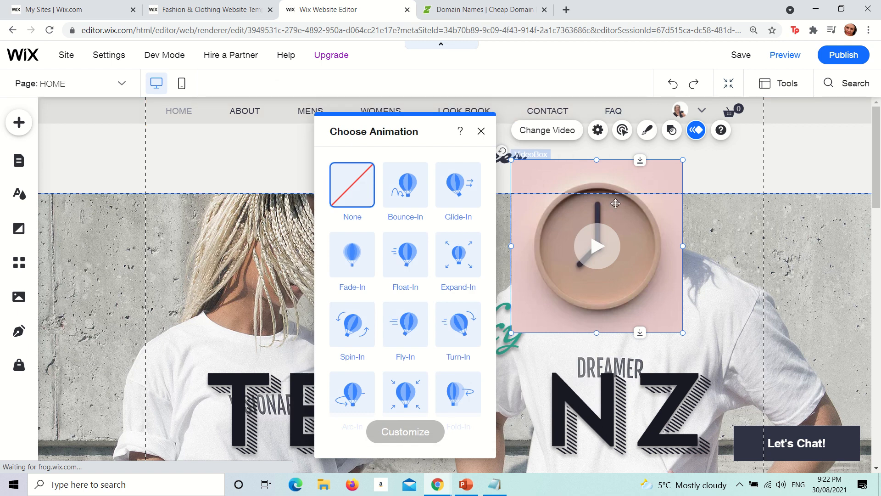
pyautogui.press('Delete')
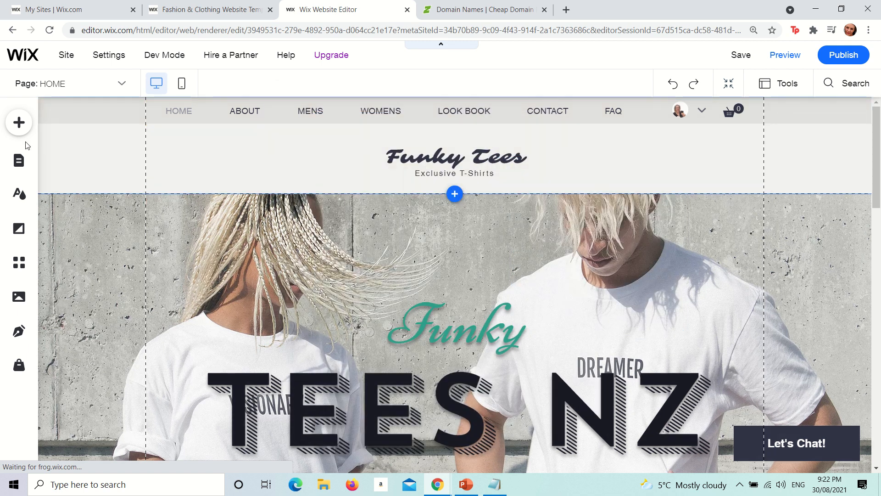
# - Browse the interactive elements and the decorative Transparent Video and Video Mask collections available for the site
pyautogui.click(18, 122)
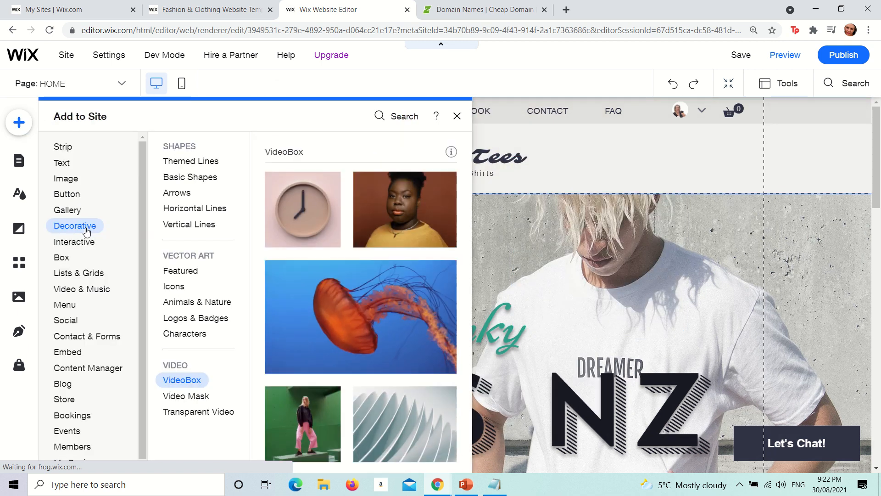
pyautogui.click(85, 242)
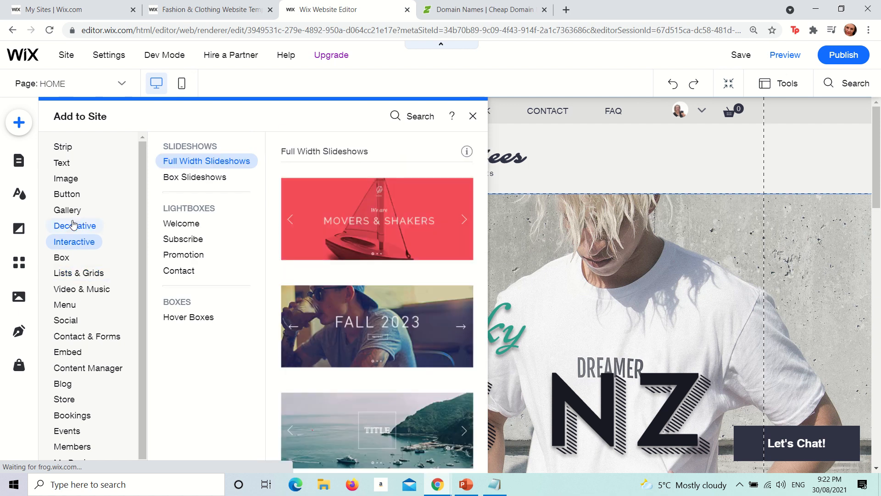
pyautogui.click(73, 189)
pyautogui.click(81, 229)
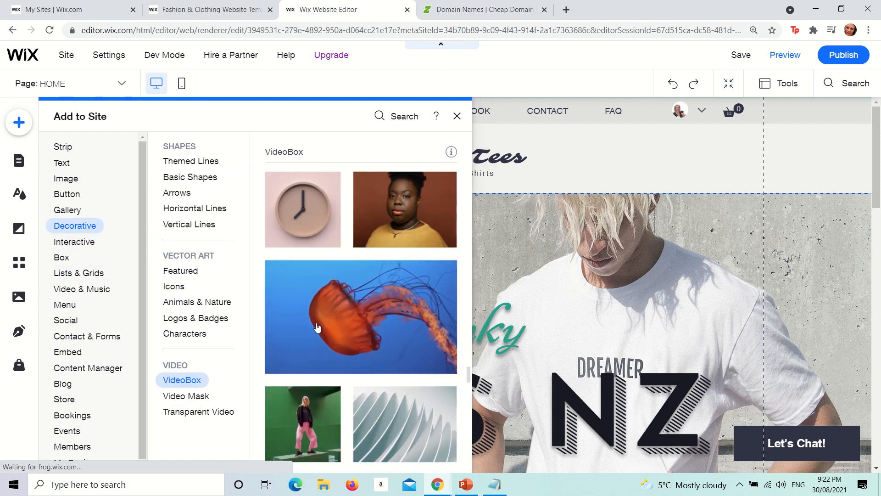
pyautogui.click(204, 411)
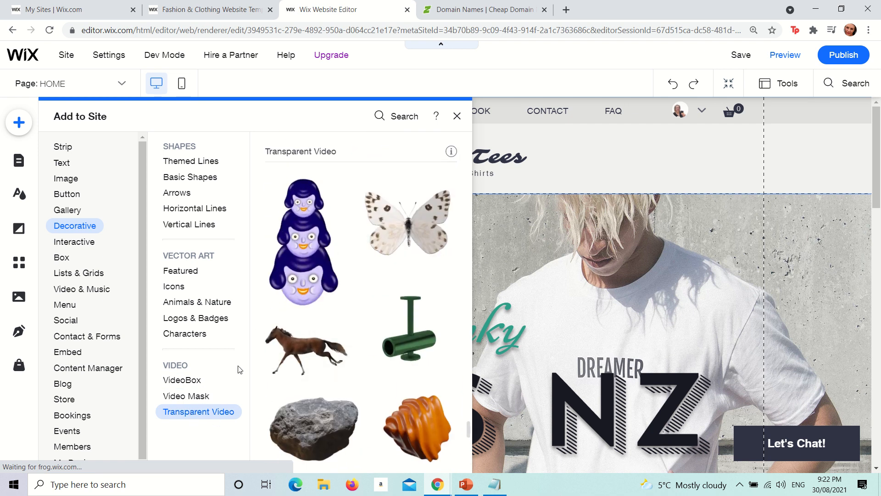
pyautogui.click(201, 397)
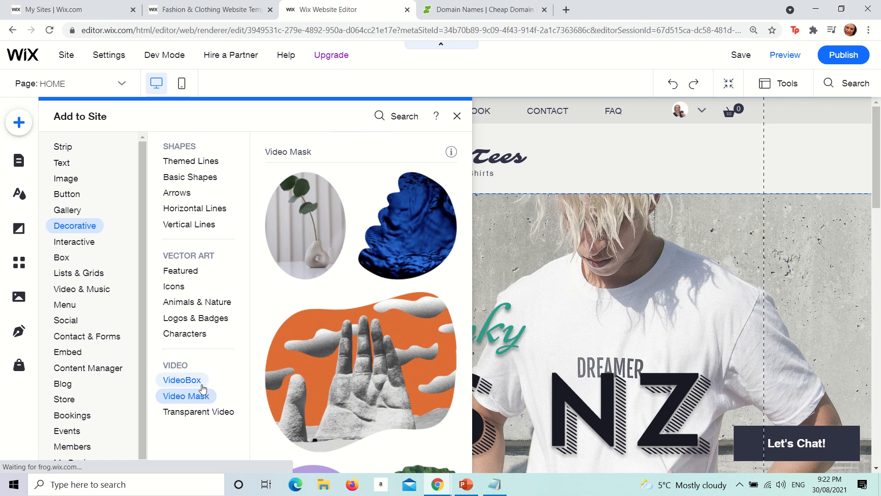
# - Browse the themed and container boxes and the Video & Music collections, including audio players, Transparent Video, VideoBox and Wix Video
pyautogui.click(202, 385)
pyautogui.click(62, 257)
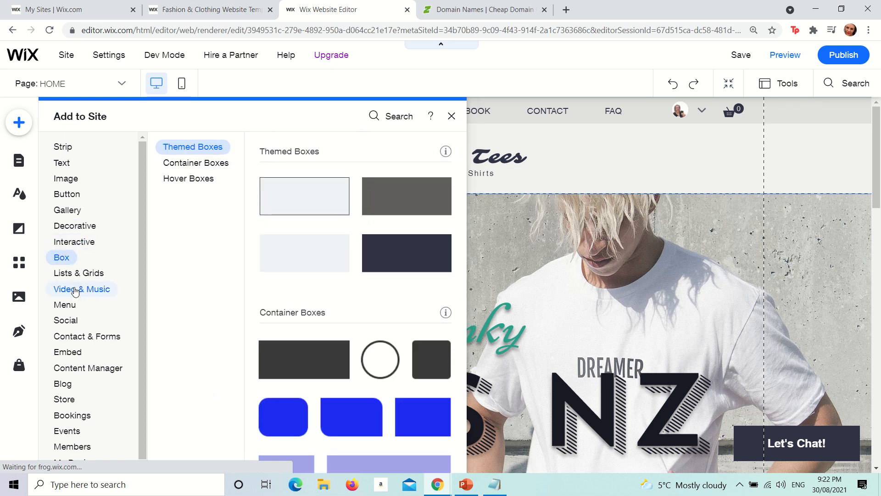
pyautogui.click(74, 291)
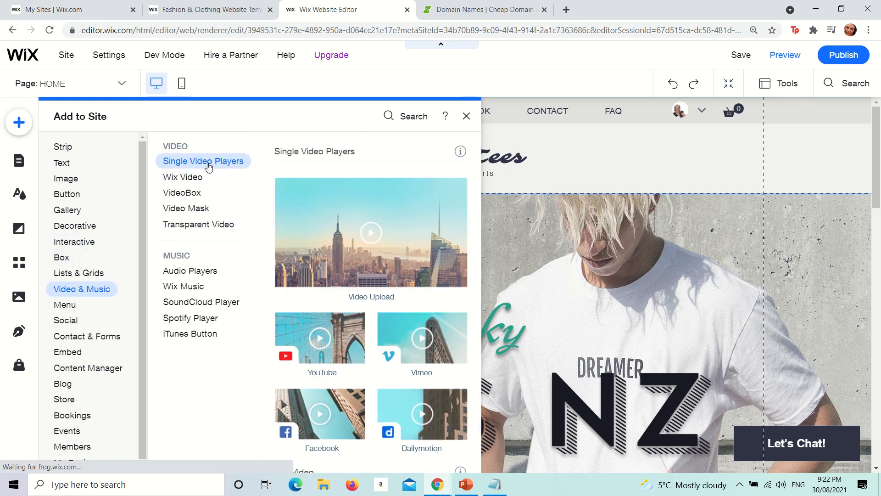
pyautogui.click(197, 288)
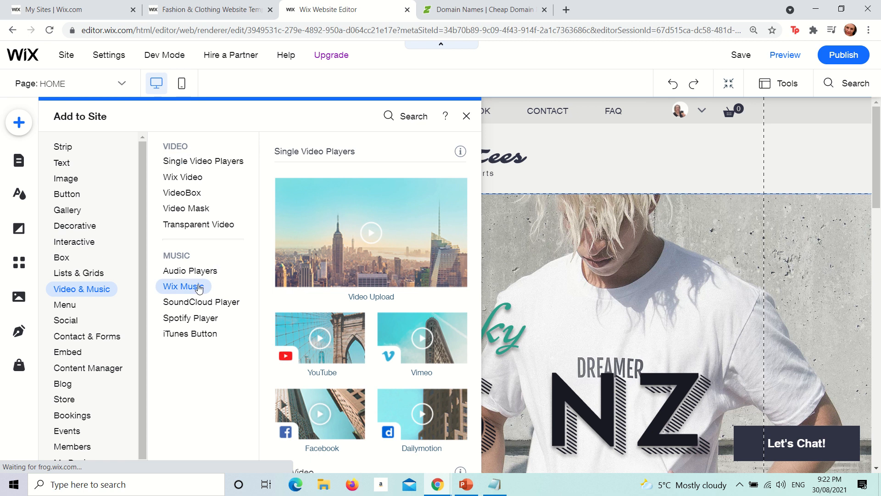
pyautogui.click(200, 320)
pyautogui.click(198, 273)
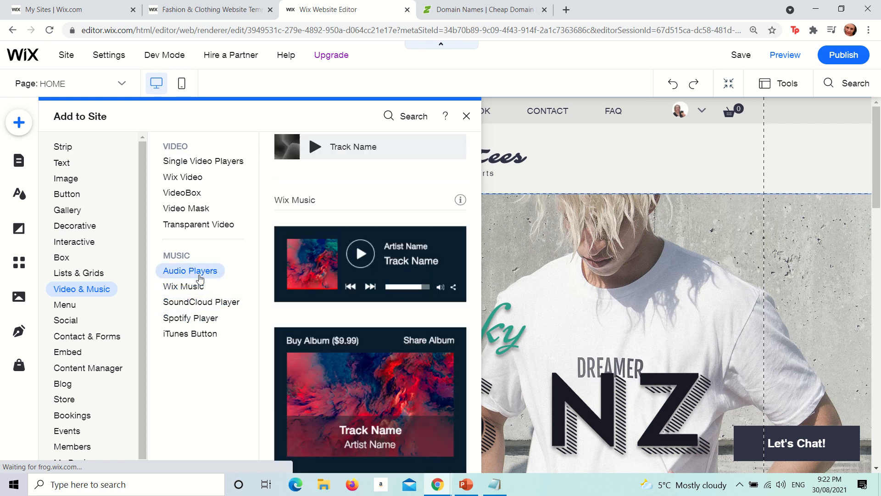
pyautogui.click(184, 225)
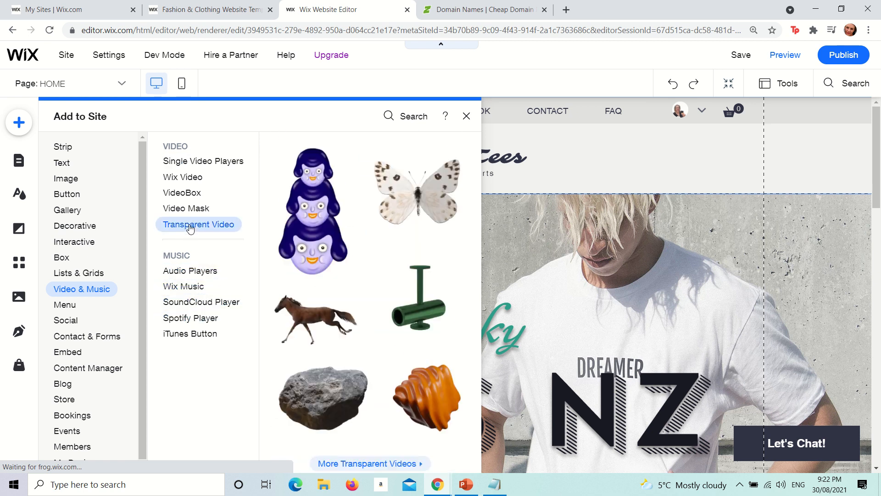
pyautogui.click(188, 207)
pyautogui.click(188, 193)
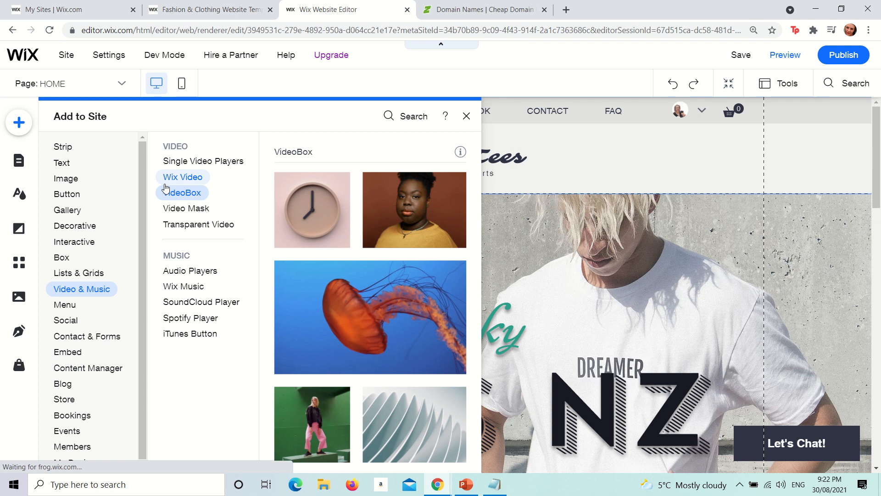
pyautogui.click(191, 176)
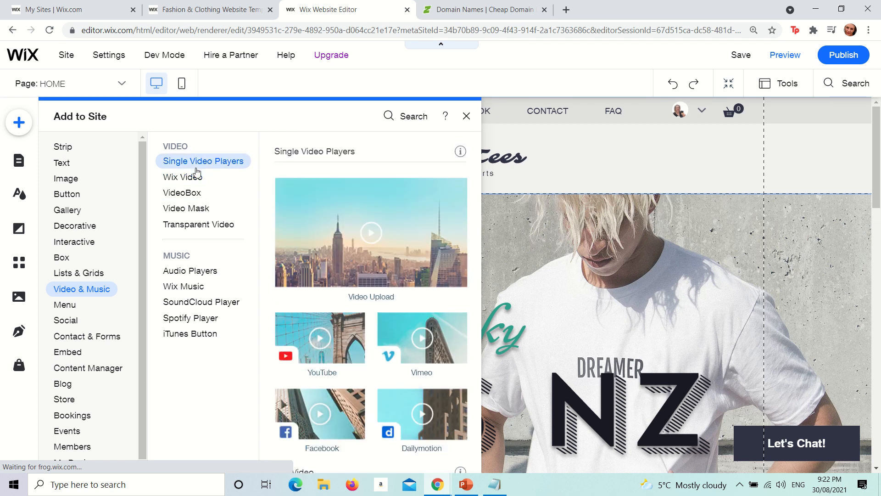
# - Look through the Lists & Grids repeaters, the interactive slideshows, and the Welcome and Subscribe lightbox designs
pyautogui.click(63, 306)
pyautogui.click(73, 274)
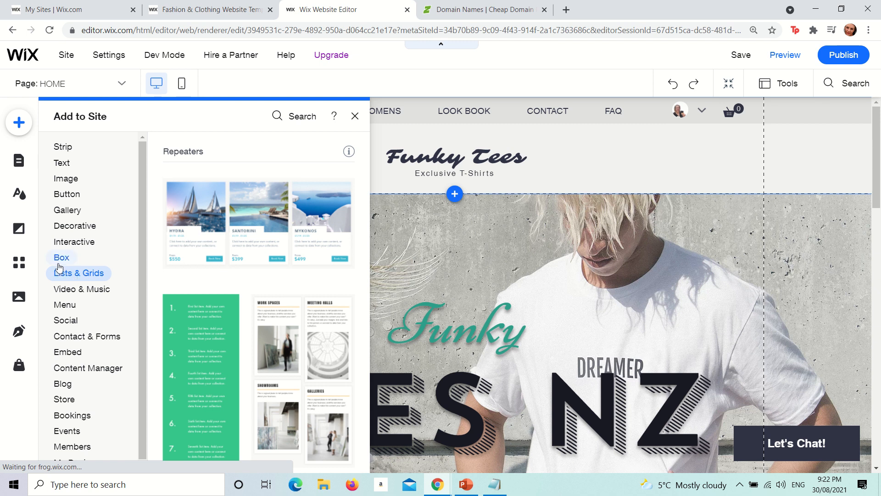
pyautogui.click(63, 258)
pyautogui.click(68, 240)
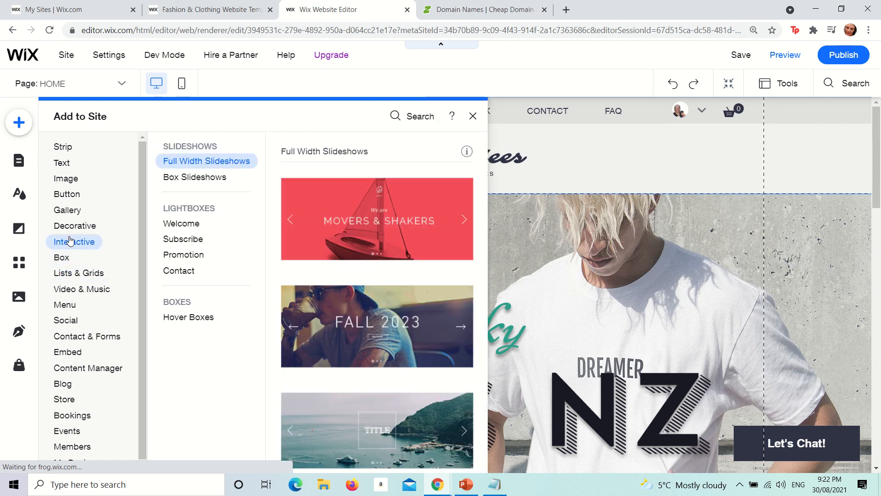
pyautogui.click(184, 220)
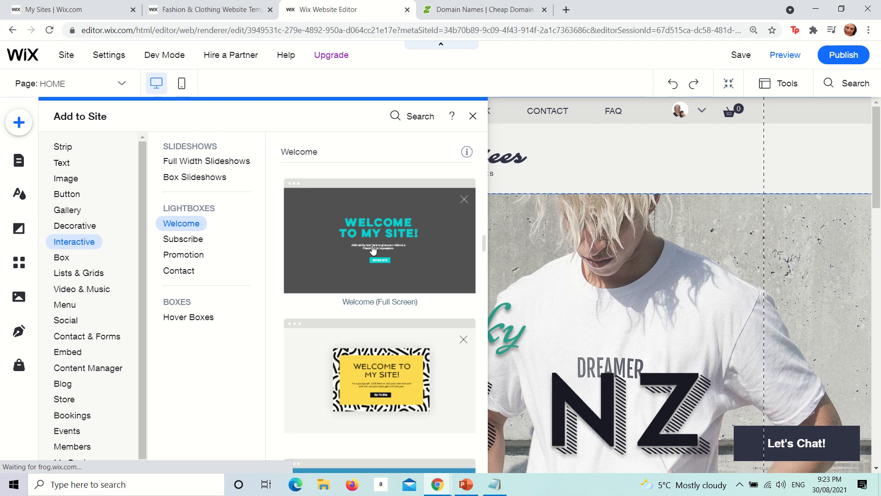
pyautogui.click(187, 238)
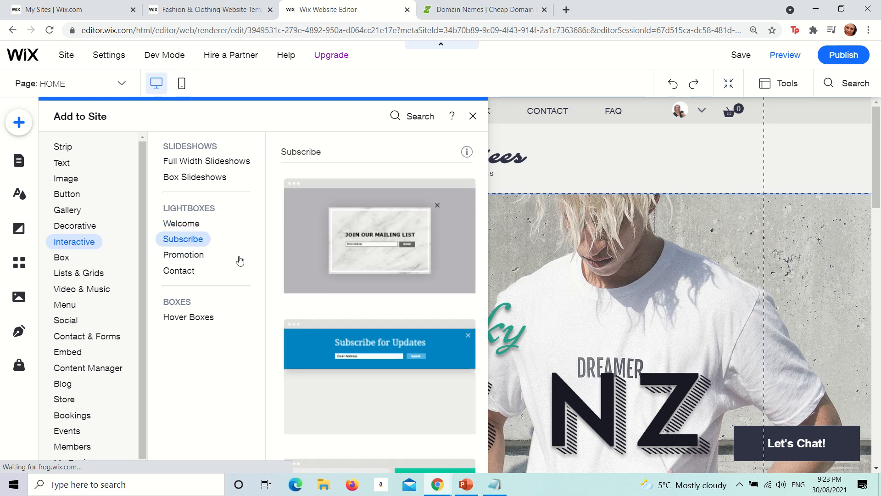
# - Add the promotion lightbox with the purple "50% OFF ALL SUMMER COLLECTION" banner to the site and return to the home page
pyautogui.click(202, 256)
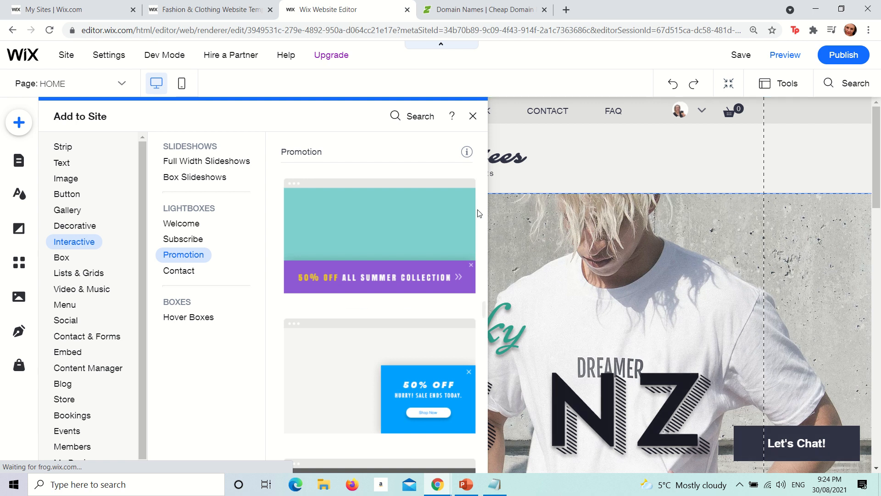
pyautogui.click(450, 225)
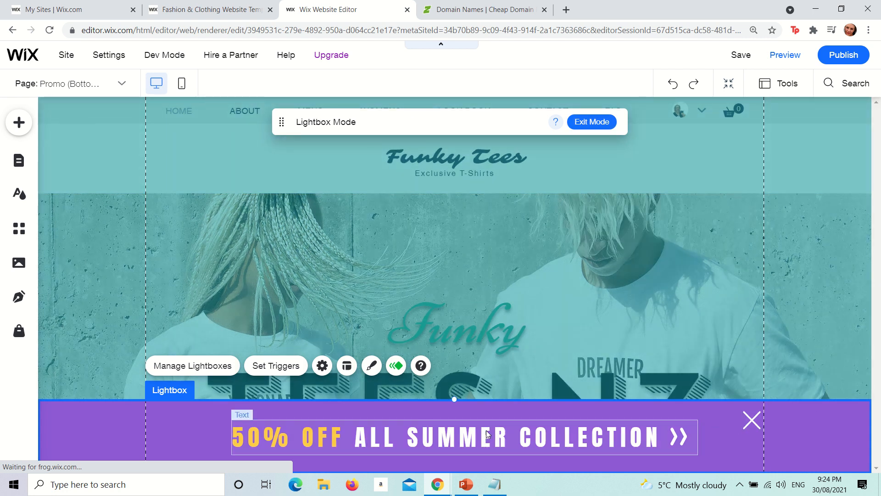
pyautogui.click(752, 417)
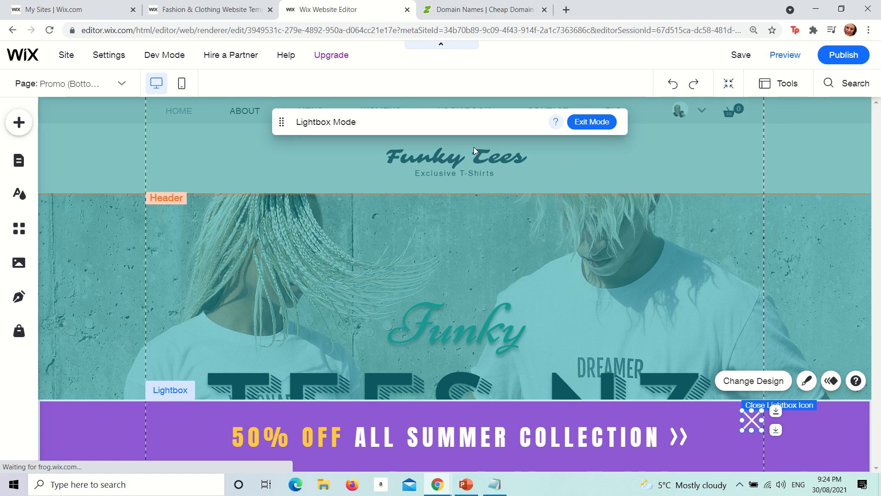
pyautogui.click(597, 123)
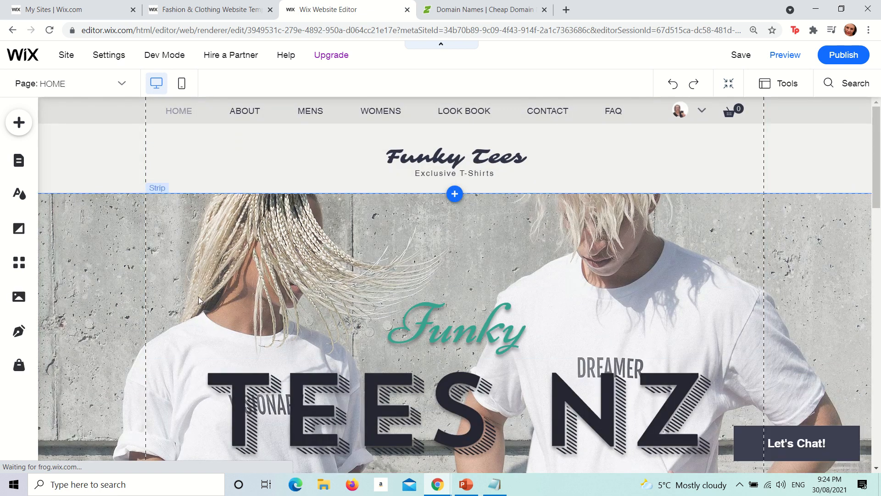
# - View the single video players and the menu designs available to add, and leave the collection without choosing one
pyautogui.click(26, 133)
pyautogui.moveTo(74, 289)
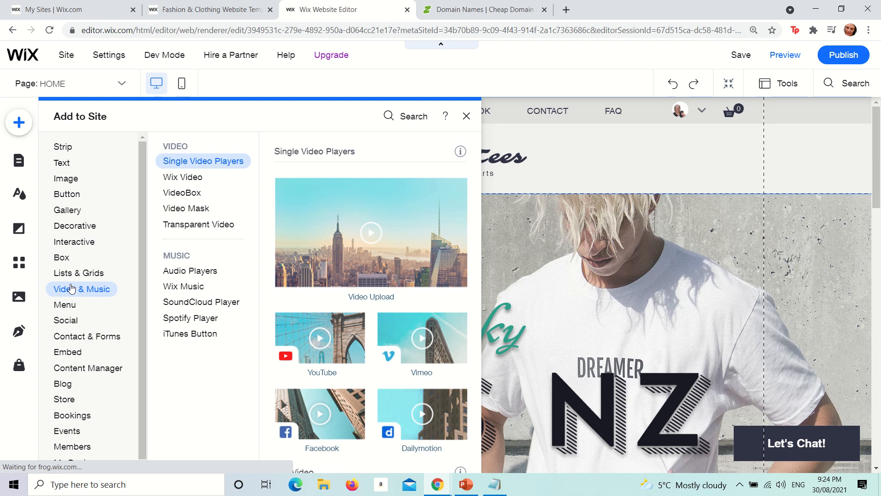
pyautogui.moveTo(62, 307)
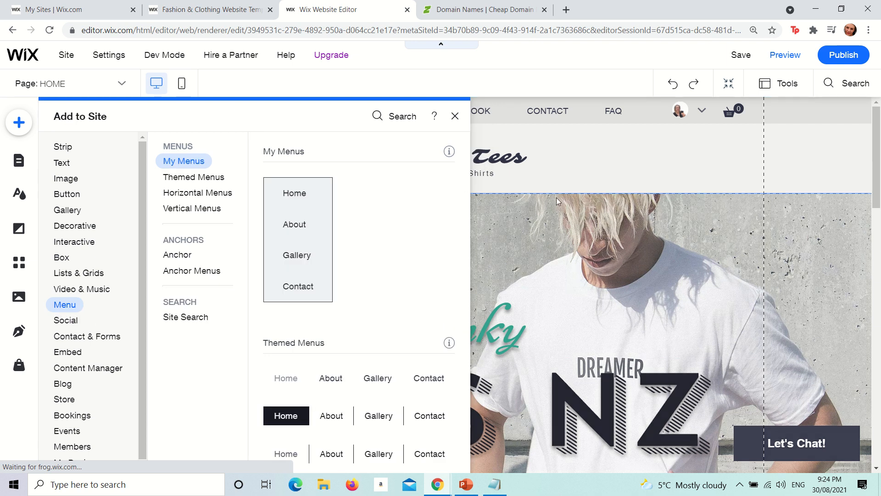
pyautogui.click(595, 186)
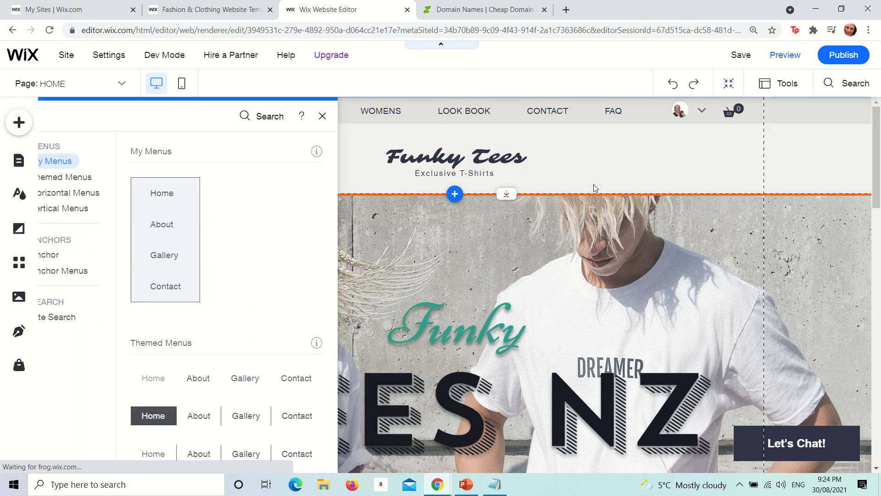
# - View the site pages behind the header's horizontal menu and leave the page list unchanged
pyautogui.click(299, 106)
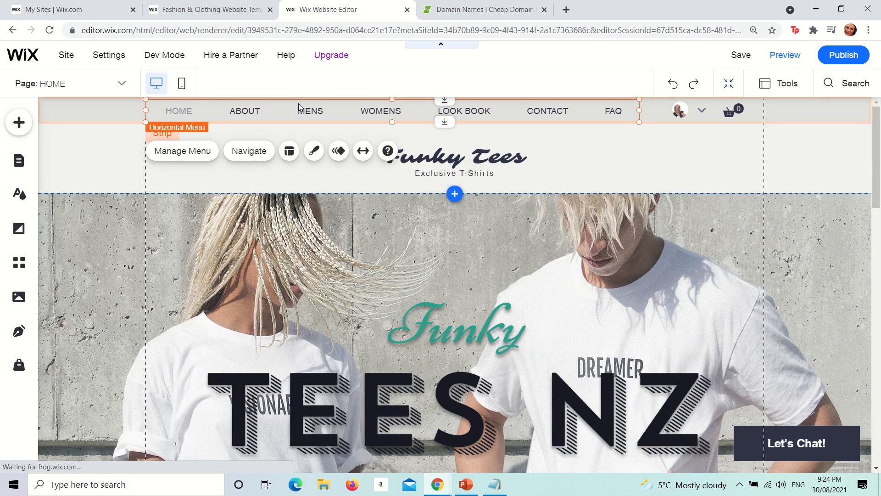
pyautogui.click(198, 153)
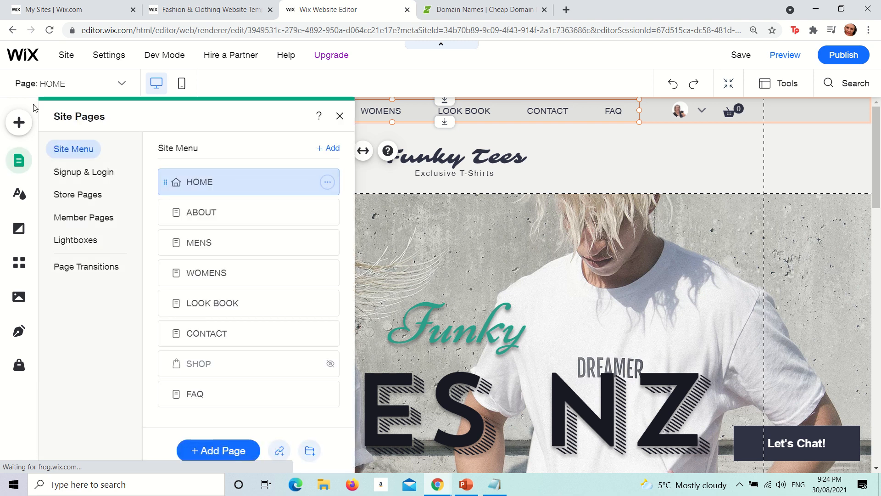
pyautogui.click(340, 116)
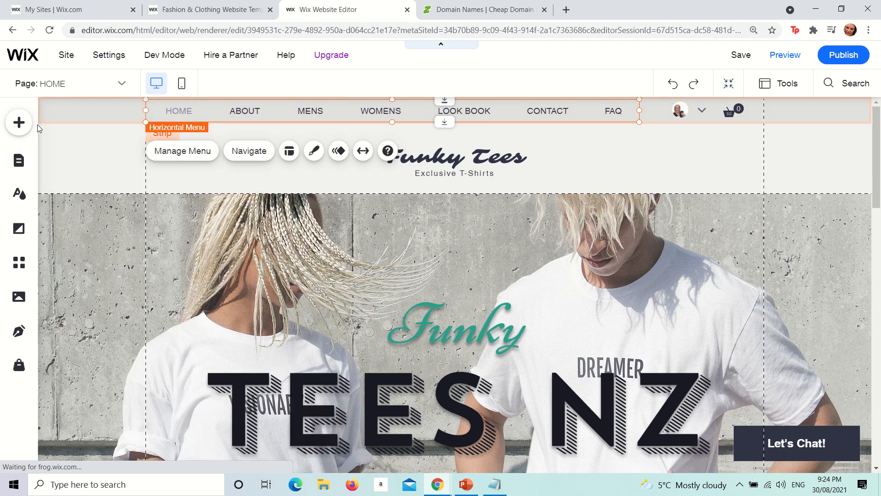
# - Add the social bar with grey circular icons to the hero image, over the head of the man in the DREAMER shirt
pyautogui.click(19, 122)
pyautogui.click(72, 256)
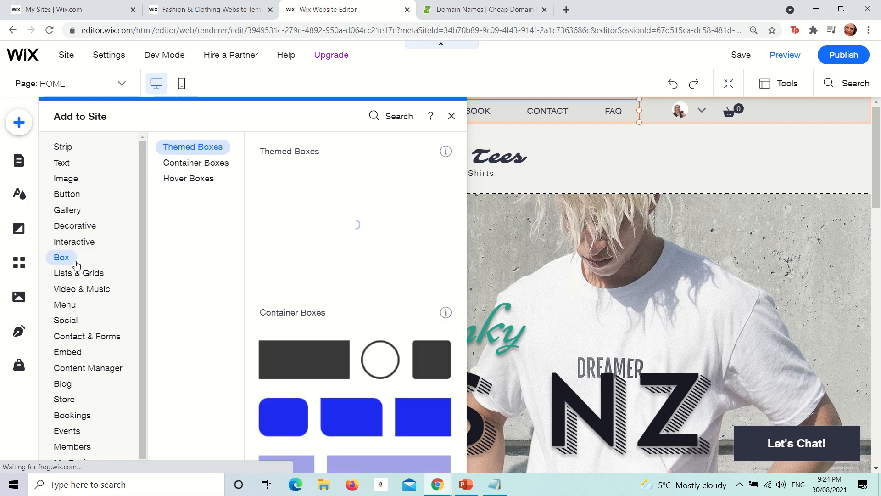
pyautogui.click(71, 303)
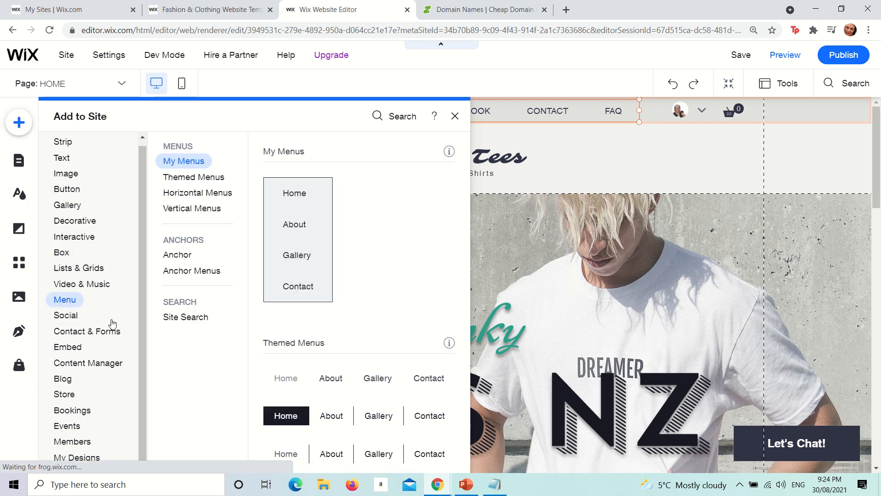
pyautogui.click(69, 316)
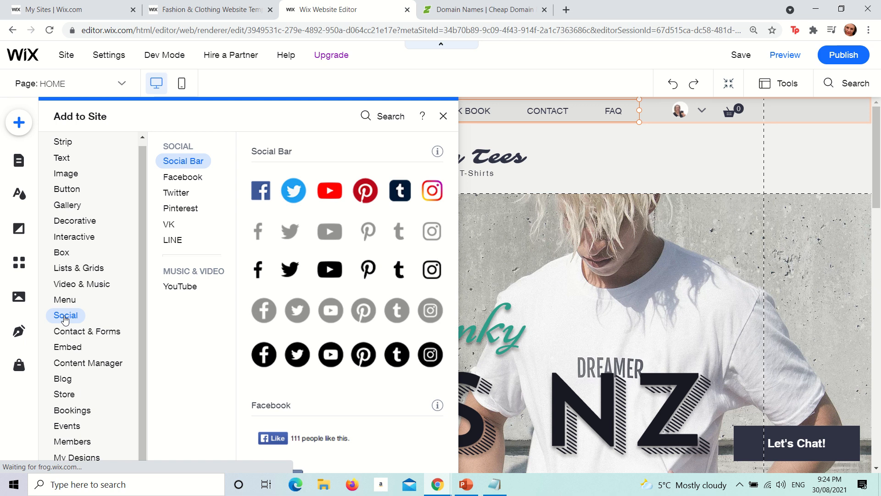
pyautogui.scroll(-3, 362, 220)
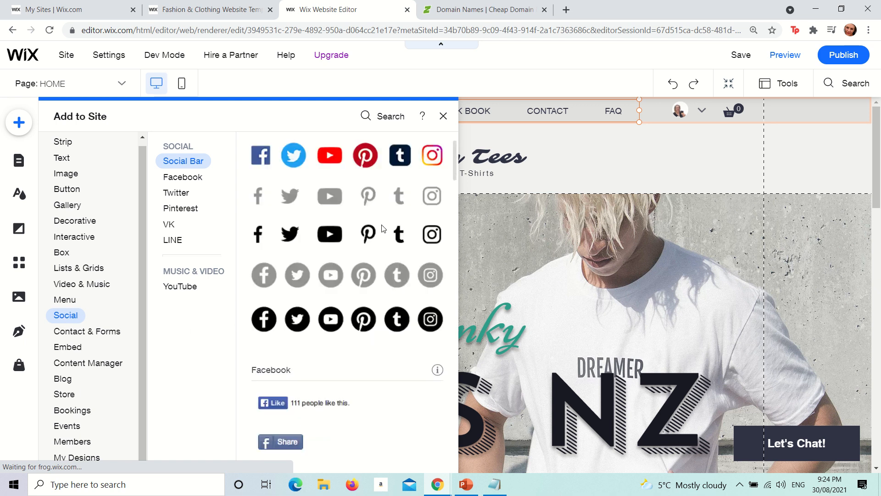
pyautogui.scroll(2, 292, 180)
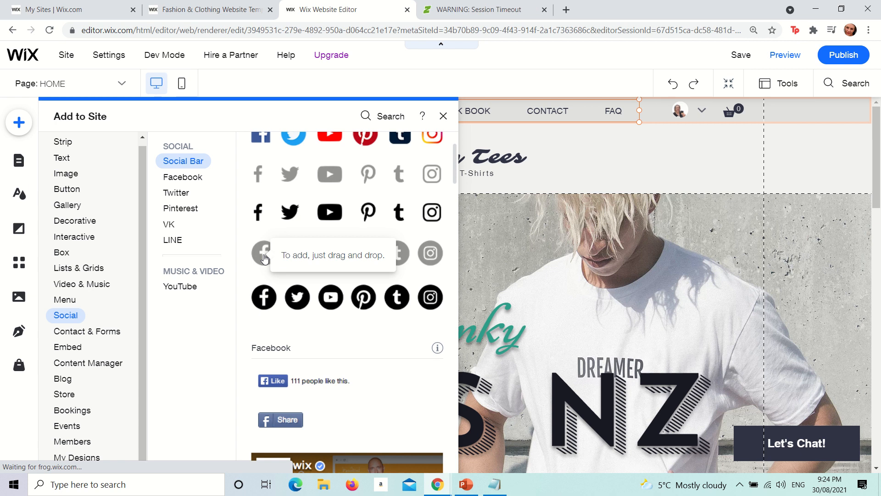
pyautogui.moveTo(323, 254); pyautogui.dragTo(559, 243)
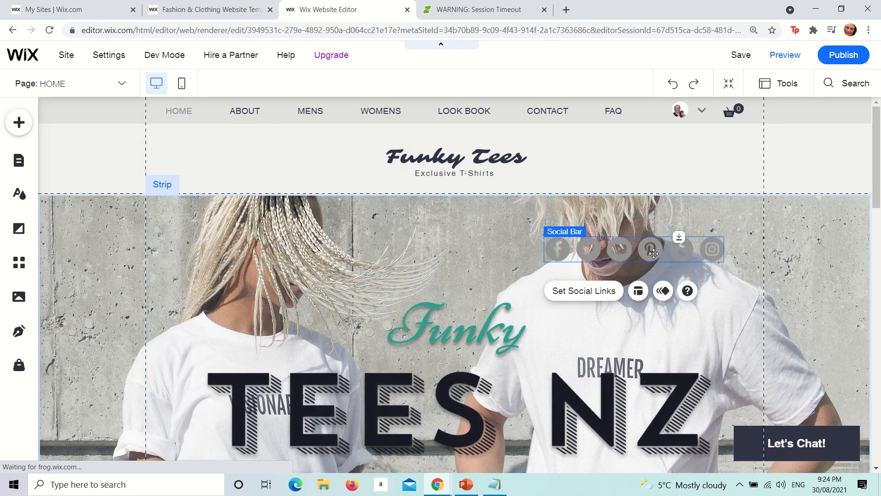
# - Look at the Contact & Forms and Social elements, and delete the social bar from the hero image
pyautogui.click(19, 122)
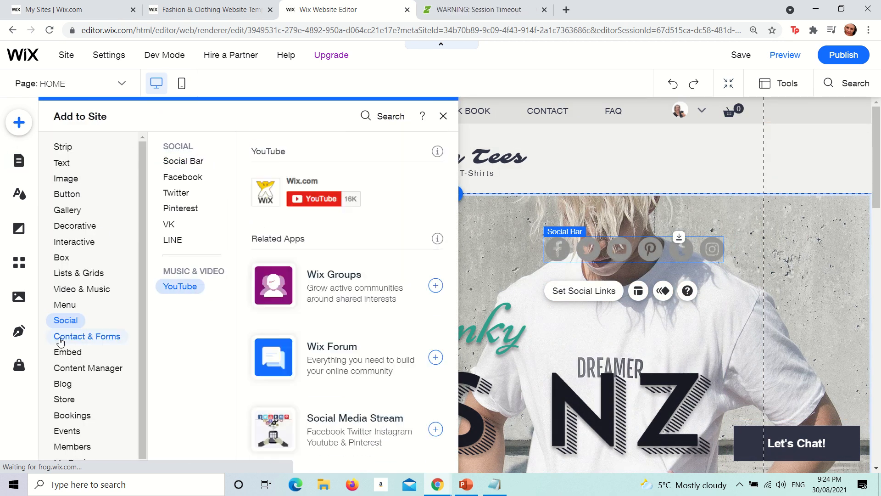
pyautogui.click(68, 336)
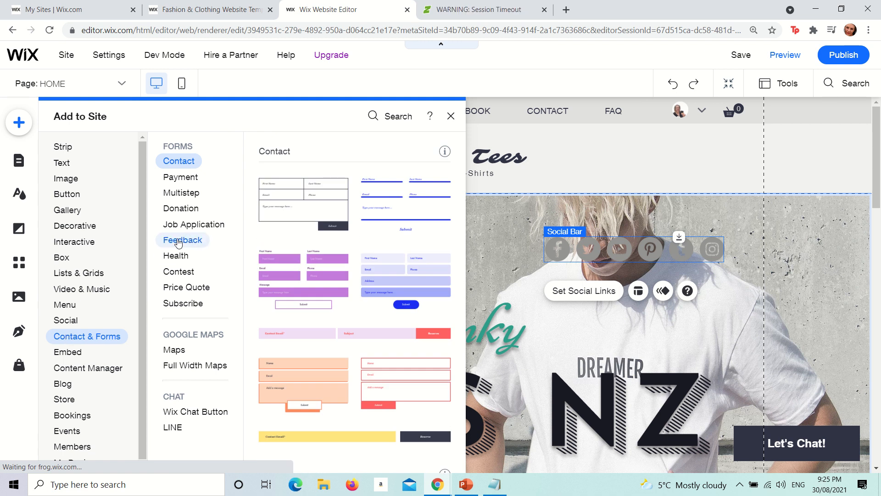
pyautogui.click(74, 322)
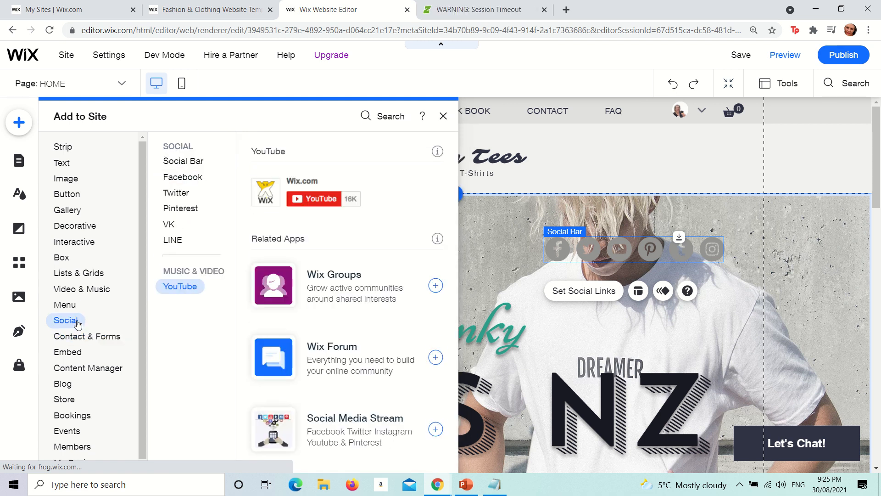
pyautogui.click(618, 256)
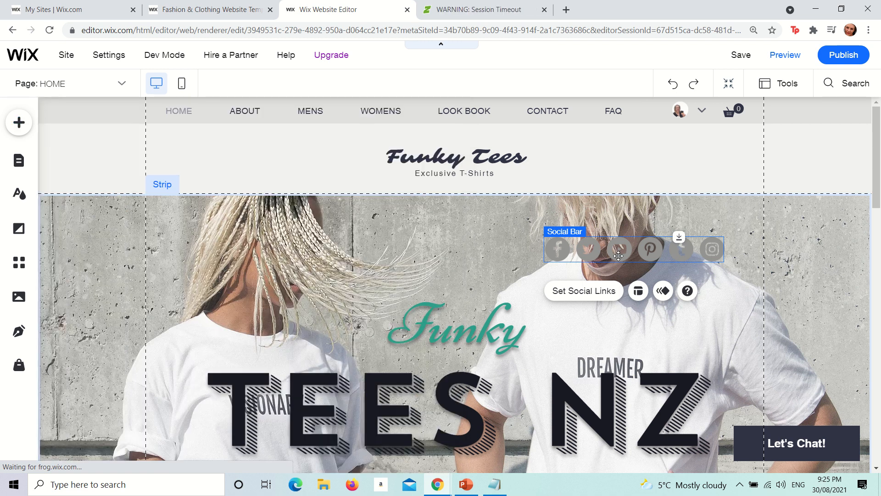
pyautogui.press('Delete')
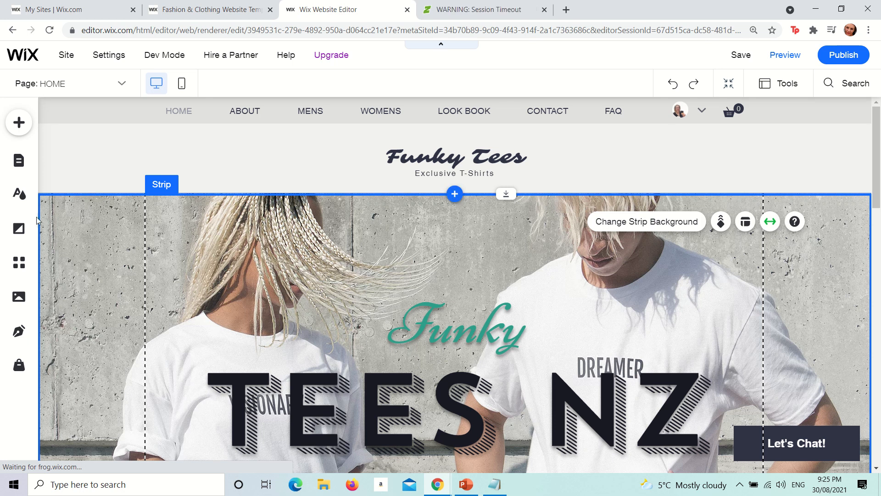
# - Examine the related apps offered among the social elements, such as Wix Groups, Comments and Social Media Icons
pyautogui.click(19, 122)
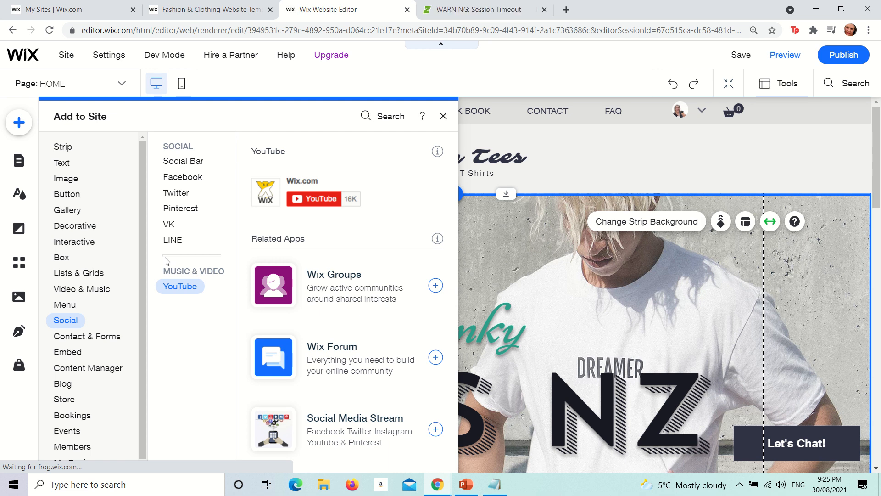
pyautogui.scroll(-3, 318, 188)
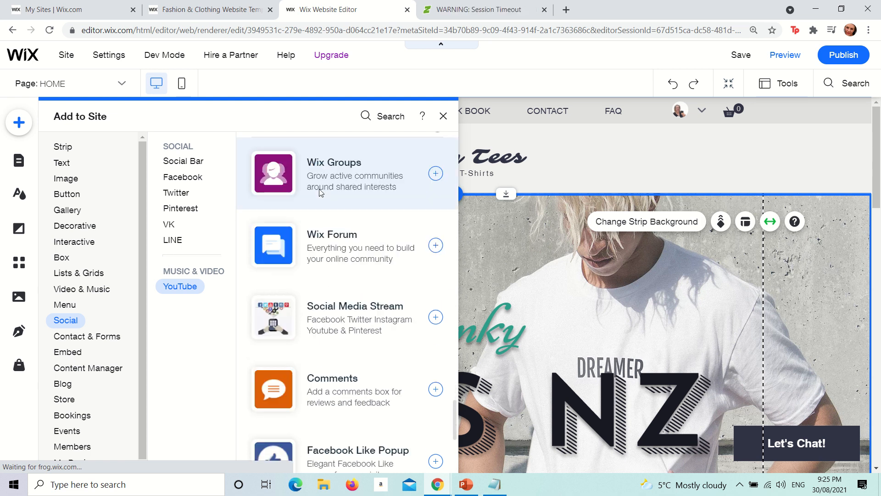
pyautogui.scroll(-4, 319, 188)
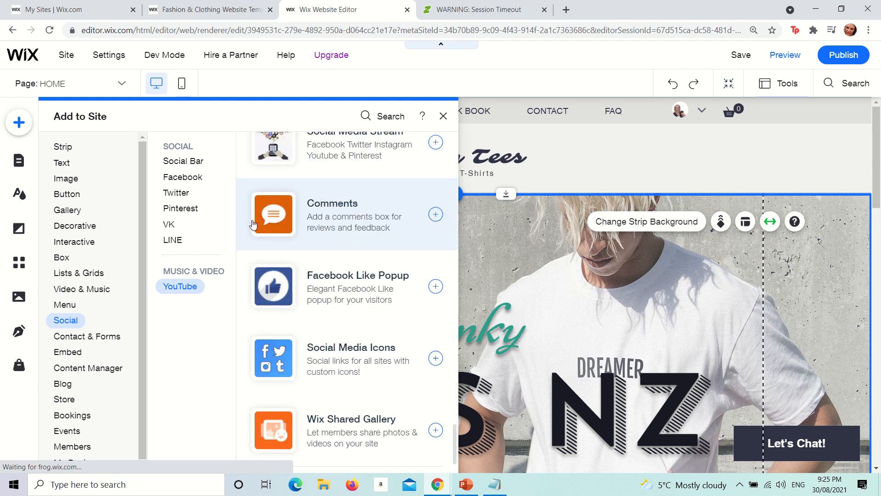
# - Add the Facebook page like box to the hero image, over the man in the DREAMER shirt, and look it over
pyautogui.scroll(4, 317, 192)
pyautogui.scroll(10, 252, 224)
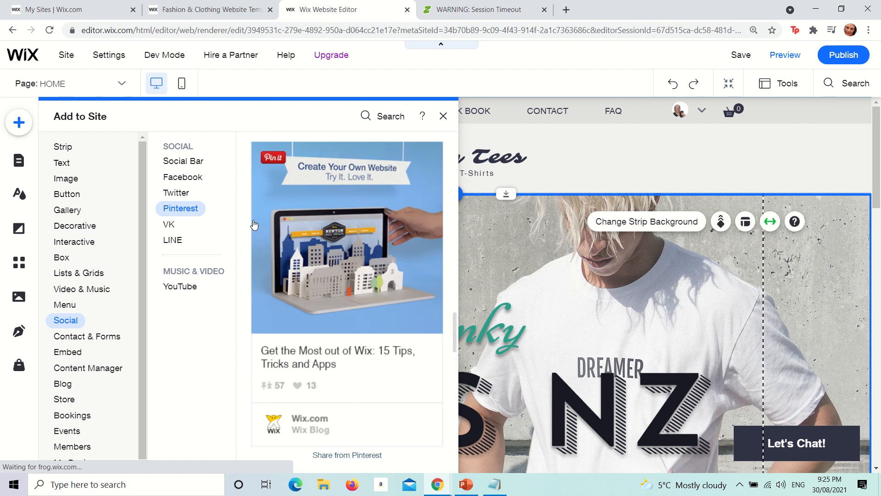
pyautogui.scroll(5, 253, 223)
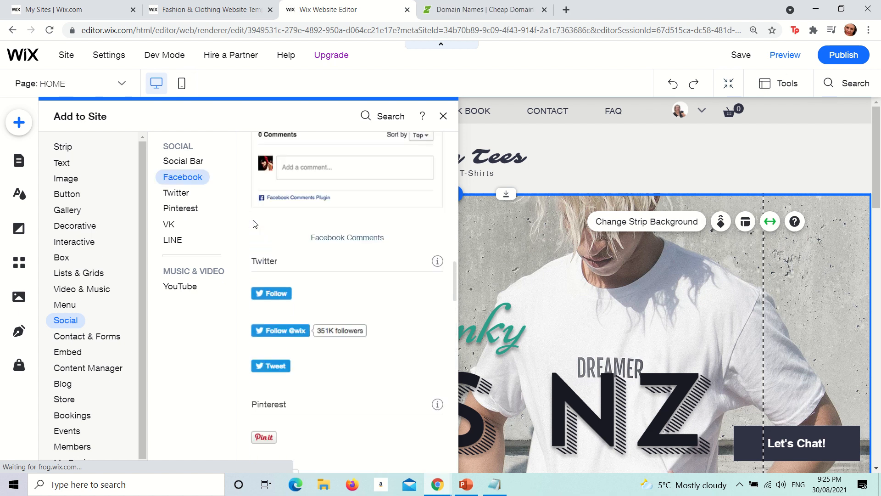
pyautogui.click(188, 191)
pyautogui.click(185, 178)
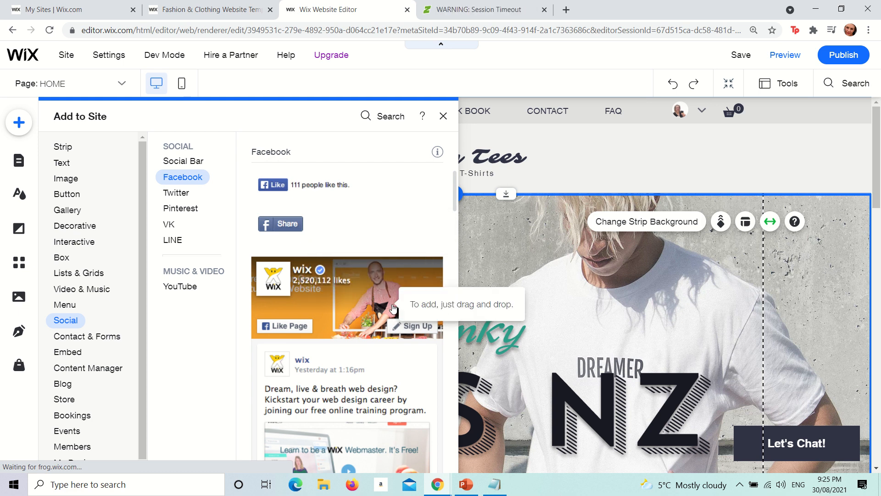
pyautogui.moveTo(346, 304); pyautogui.dragTo(642, 247)
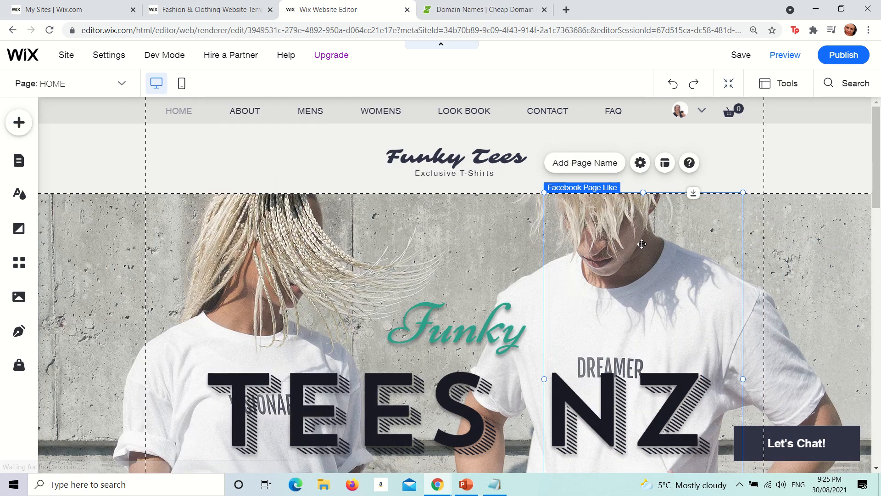
pyautogui.scroll(-3, 641, 244)
pyautogui.scroll(-2, 641, 244)
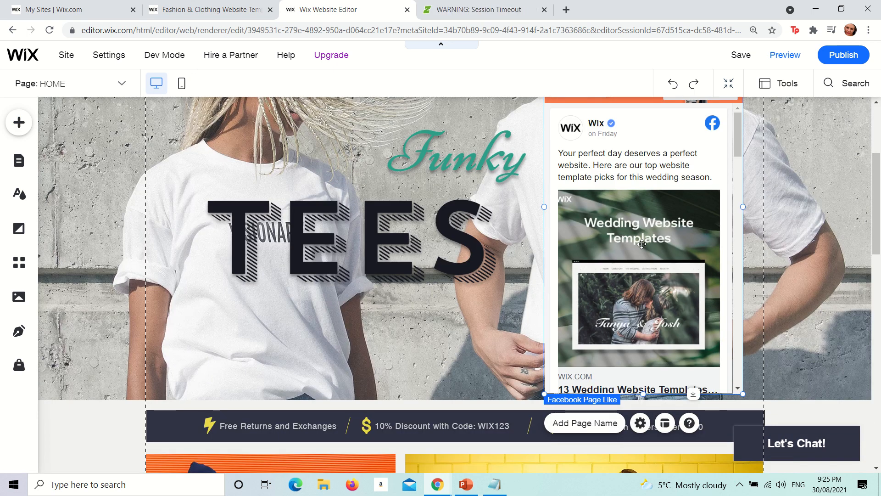
pyautogui.scroll(4, 652, 244)
pyautogui.scroll(1, 655, 244)
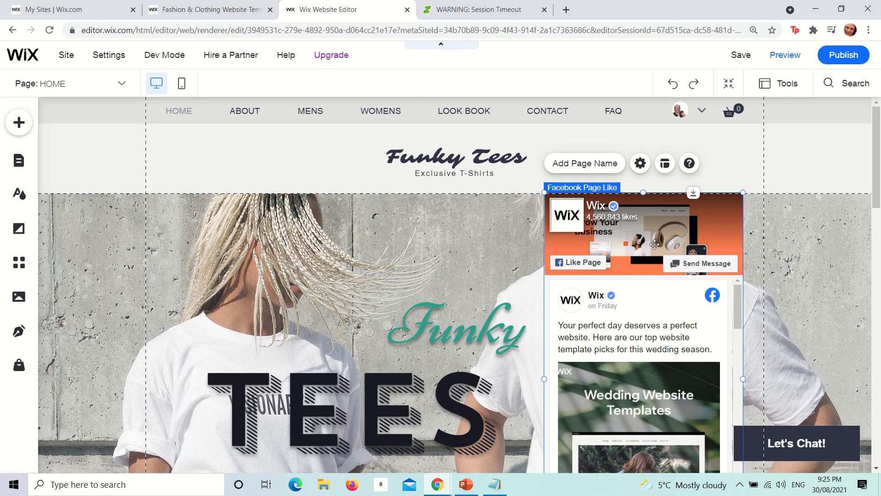
# - Open the Facebook box's page ID settings and note "How to find your Facebook page's ID" in the Notepad file
pyautogui.click(640, 163)
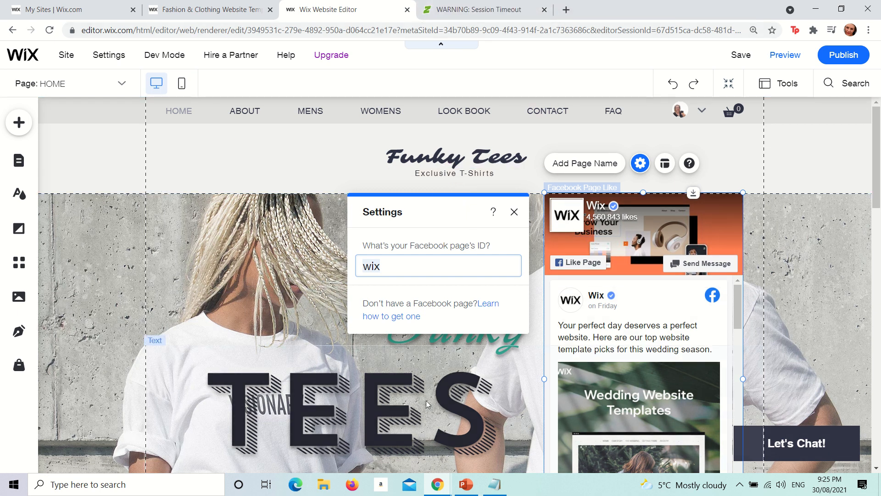
pyautogui.click(494, 484)
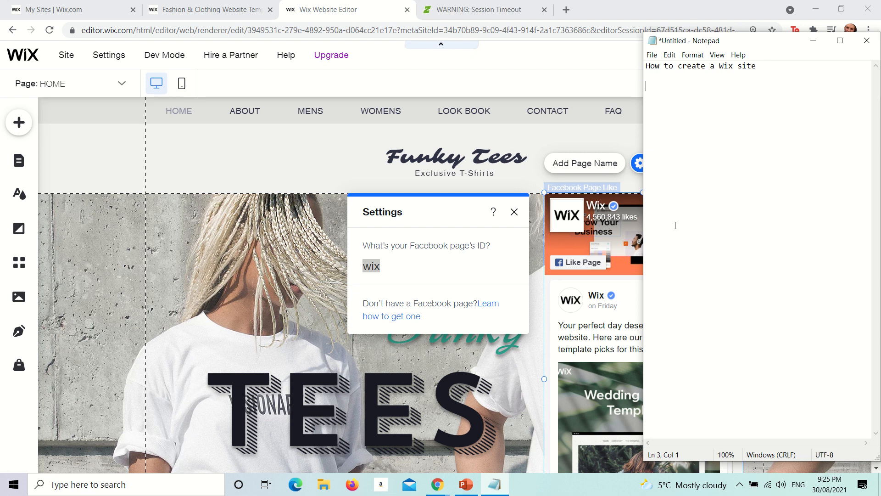
pyautogui.write('How to')
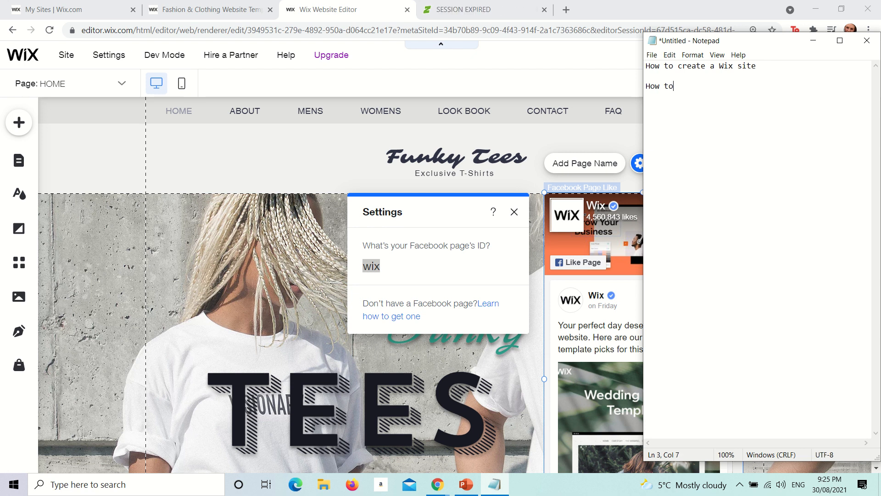
pyautogui.write(' find your Facebook pages')
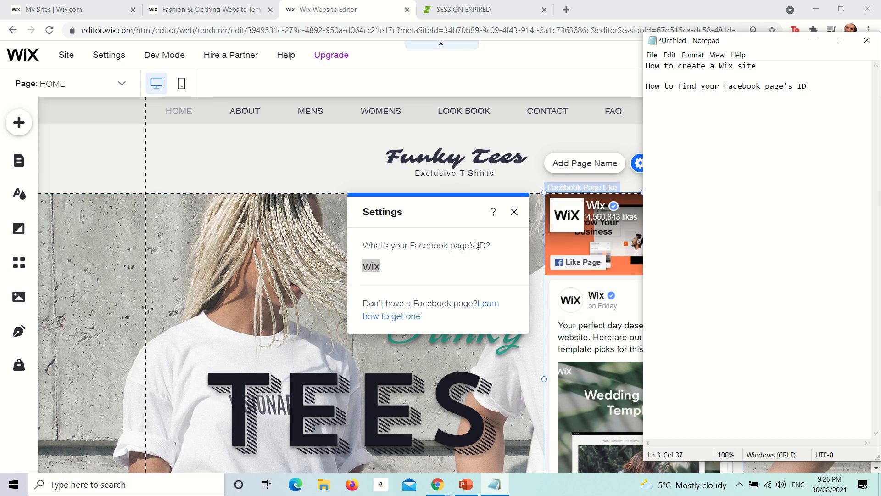
# - Return to the Wix editor and delete the Facebook page like box from the hero image
pyautogui.click(564, 133)
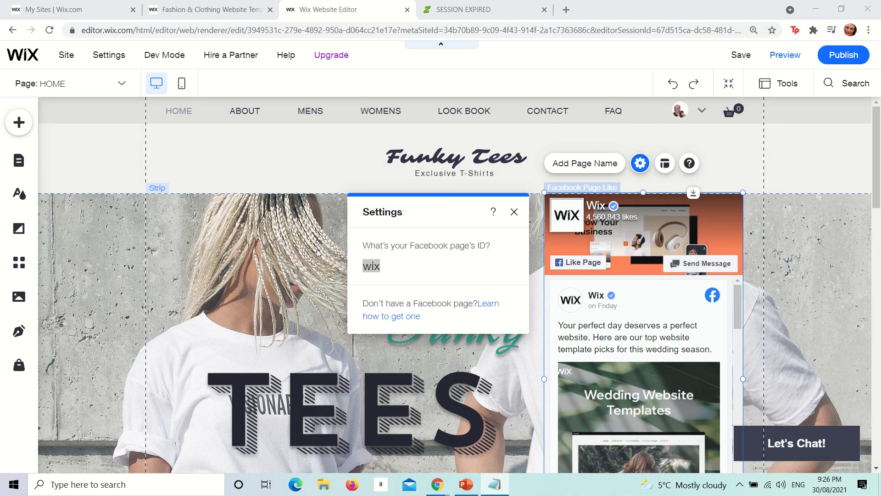
pyautogui.click(542, 287)
pyautogui.click(613, 278)
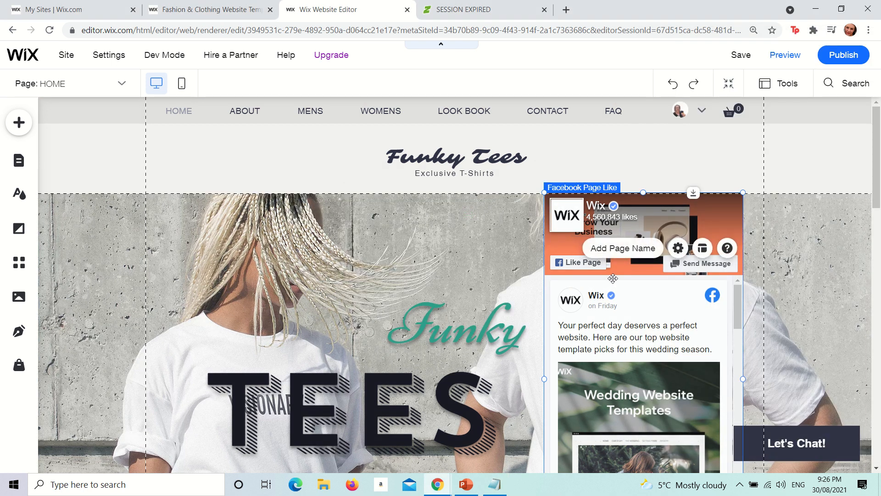
pyautogui.press('Delete')
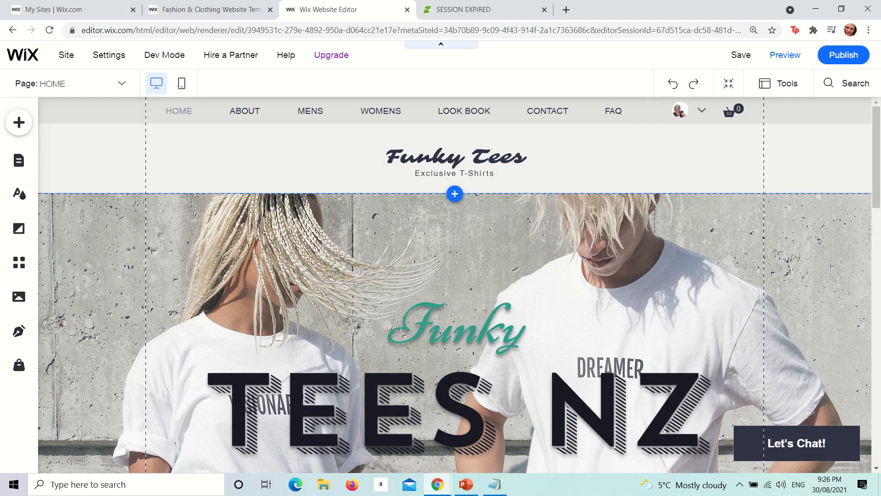
# - Examine the contact, payment and multistep form designs among the Contact & Forms elements
pyautogui.click(19, 122)
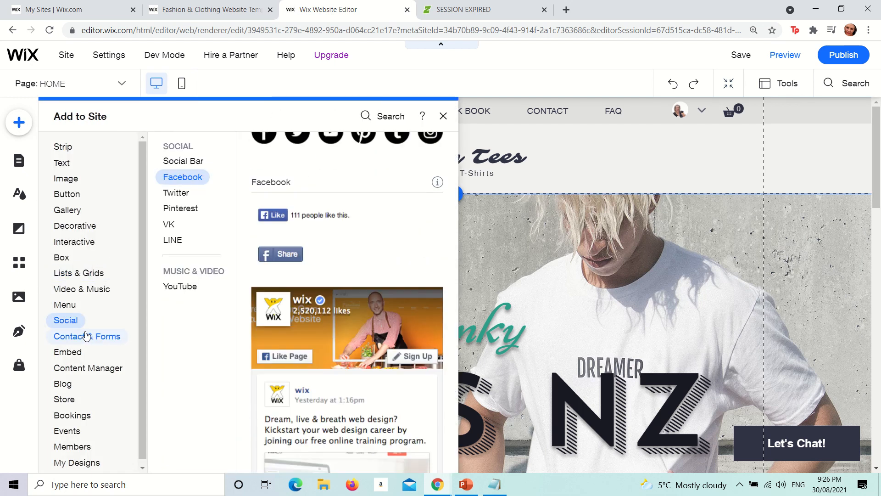
pyautogui.moveTo(65, 335)
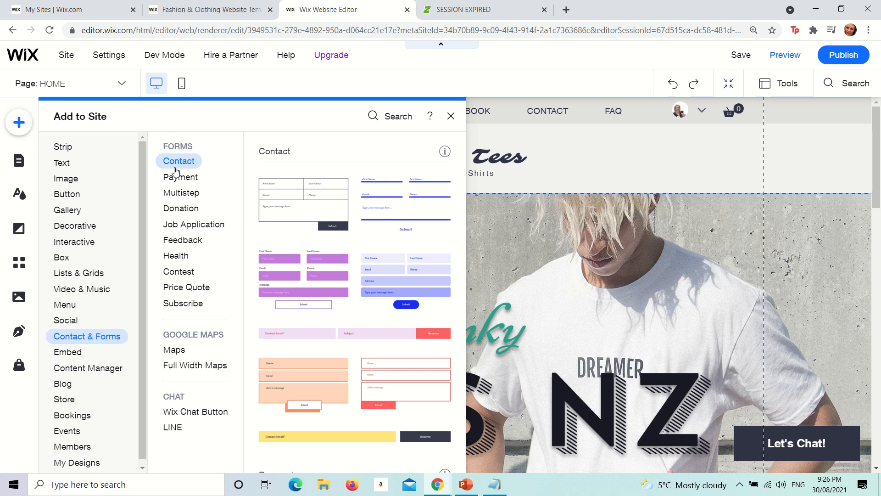
pyautogui.click(178, 179)
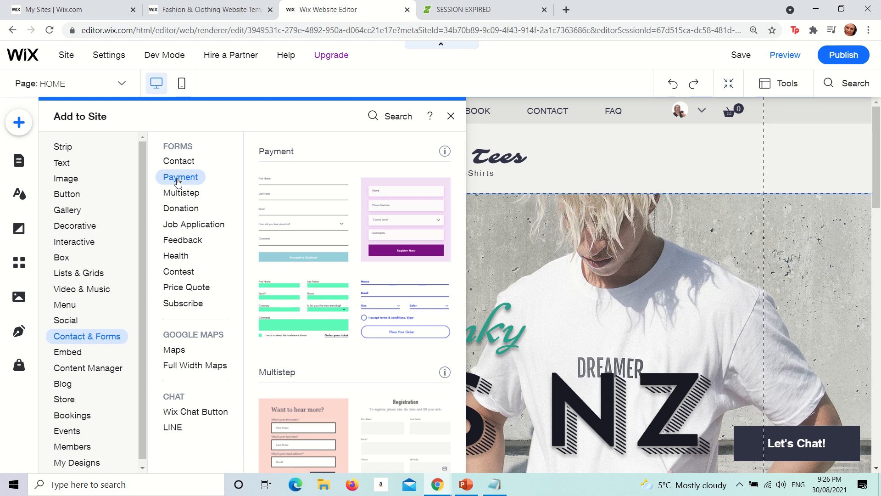
pyautogui.click(184, 168)
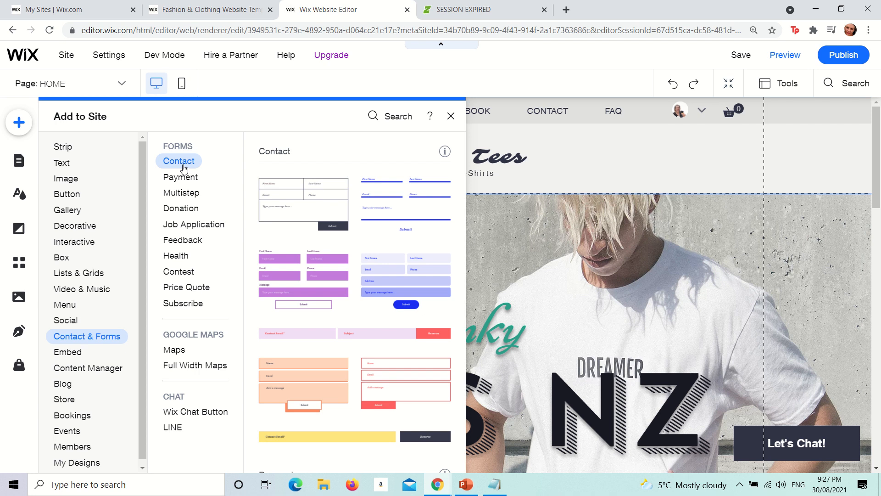
pyautogui.click(179, 195)
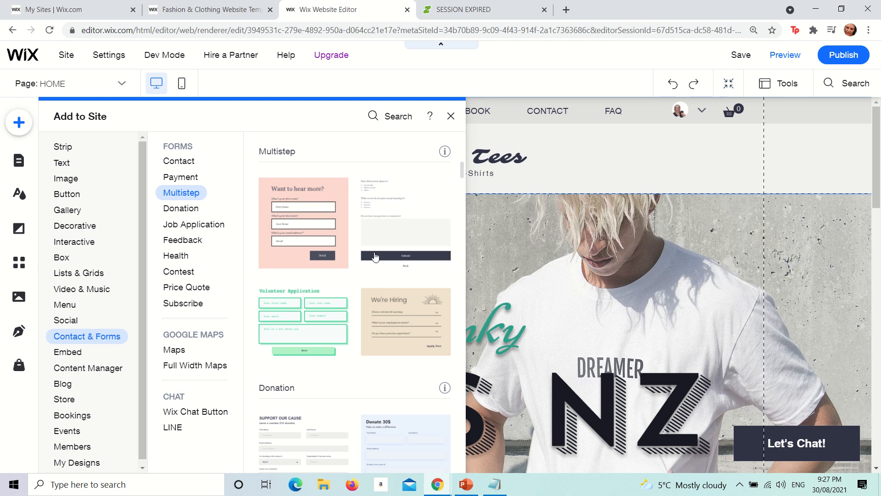
# - Add the pink job application form to the home page's hero image
pyautogui.click(194, 214)
pyautogui.click(196, 225)
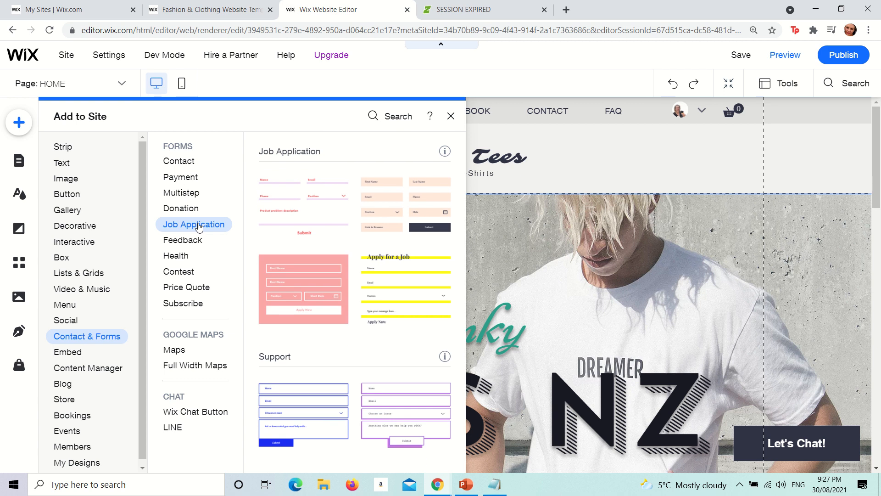
pyautogui.click(320, 286)
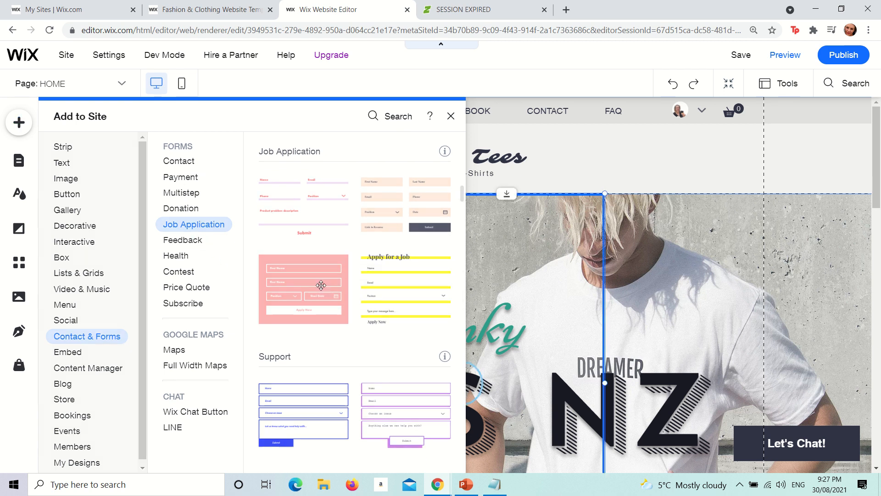
pyautogui.scroll(-1, 395, 304)
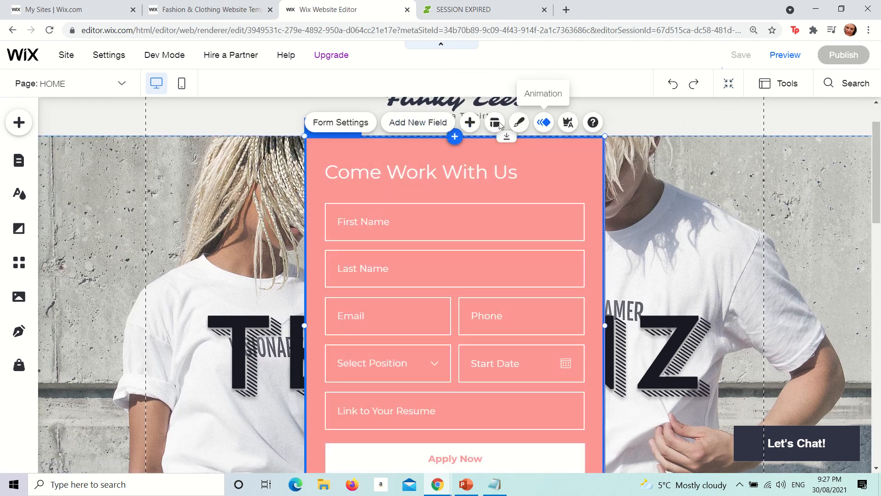
# - Add an Autocomplete Address field to the job application form, and move the form up and slightly to the right
pyautogui.click(398, 130)
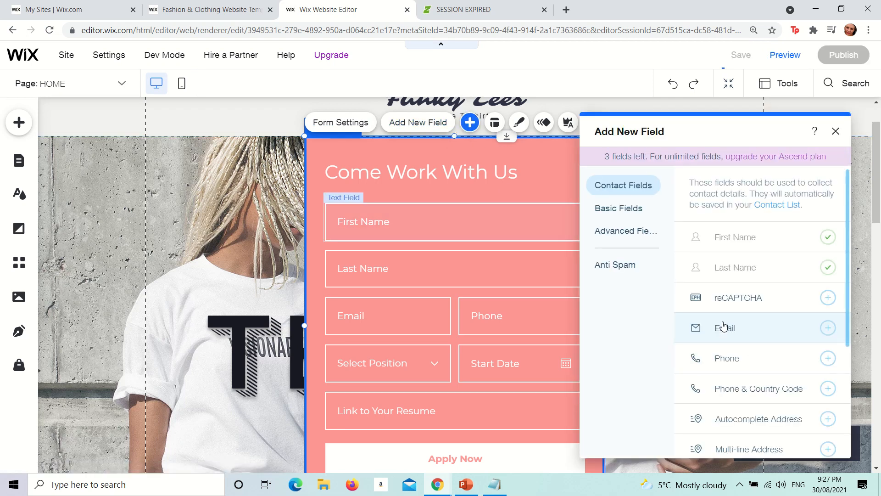
pyautogui.scroll(-3, 806, 377)
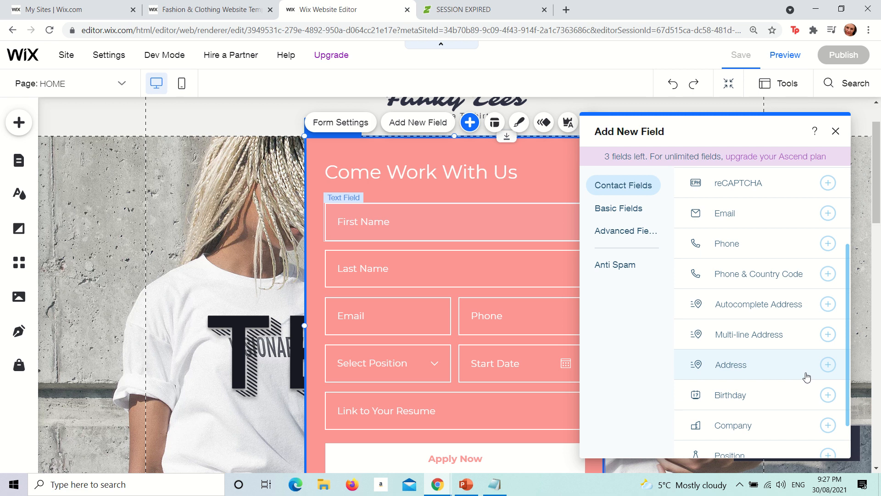
pyautogui.click(827, 304)
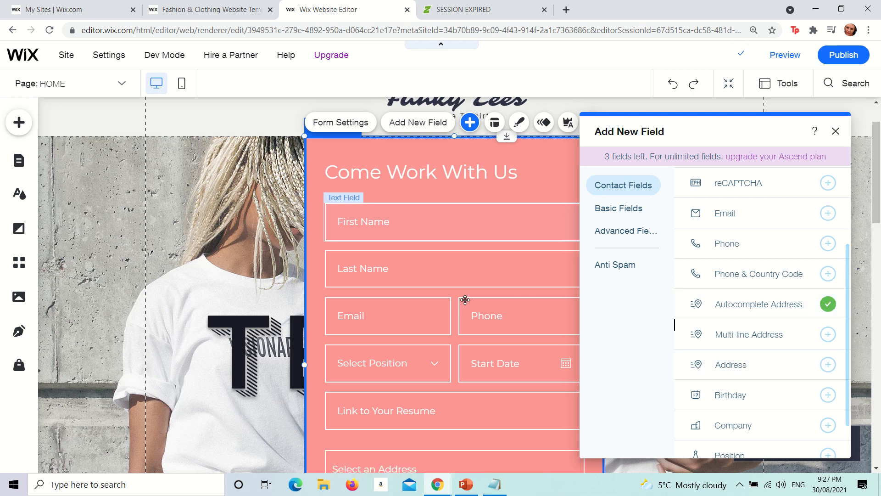
pyautogui.moveTo(389, 366); pyautogui.dragTo(403, 256)
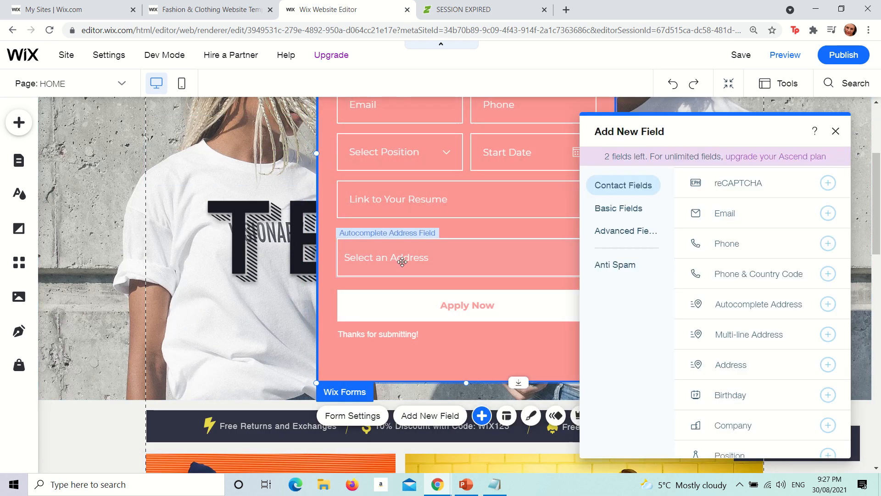
pyautogui.click(403, 256)
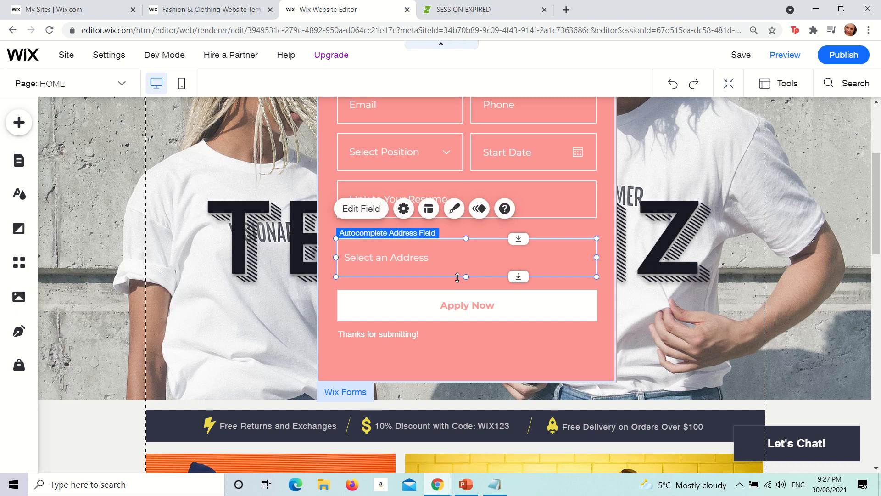
# - View the job application form's main settings and examine the contact and basic fields available for it
pyautogui.click(343, 224)
pyautogui.click(365, 194)
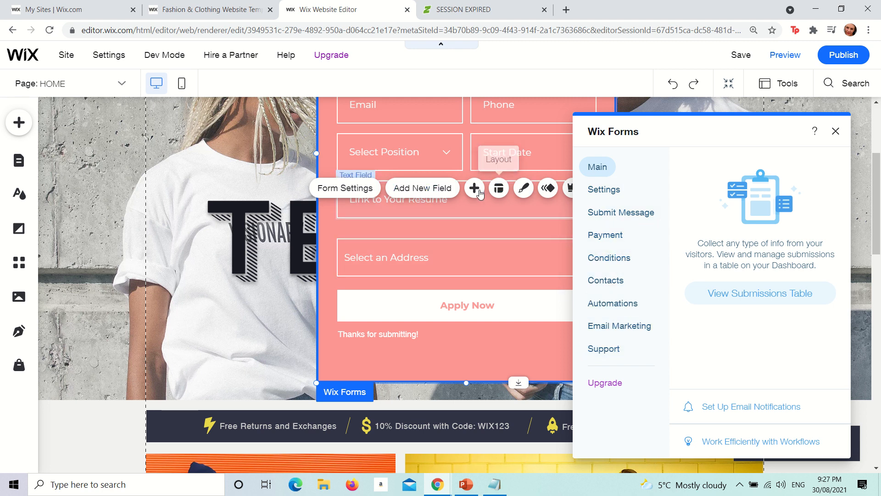
pyautogui.click(449, 191)
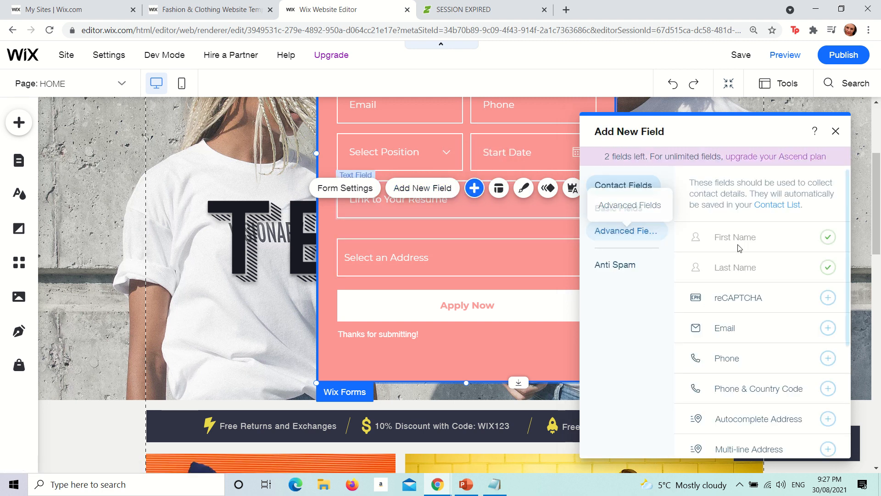
pyautogui.click(620, 211)
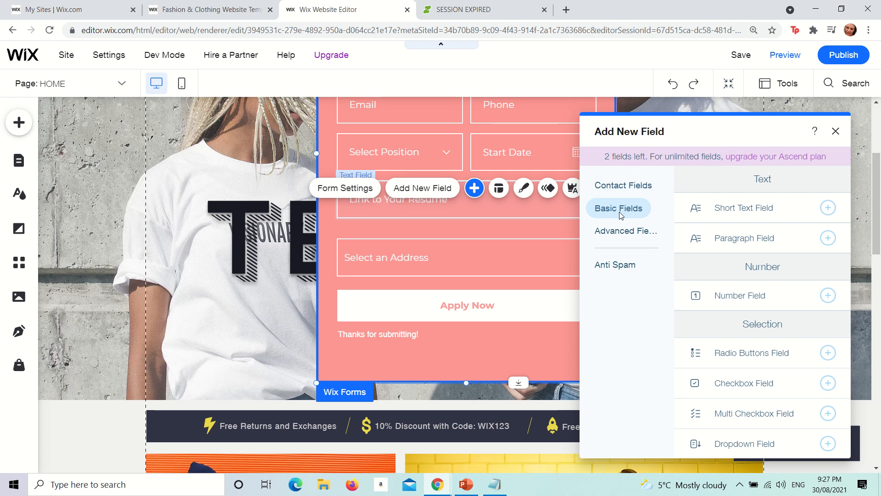
pyautogui.click(608, 185)
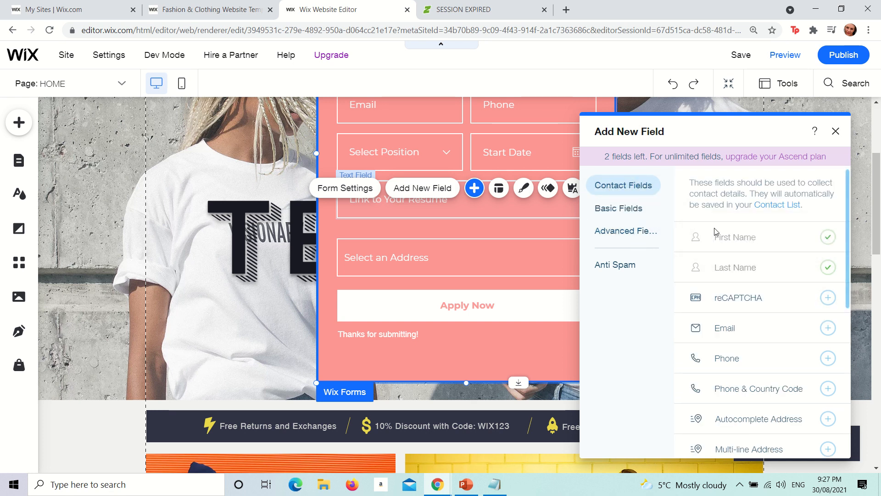
pyautogui.click(622, 213)
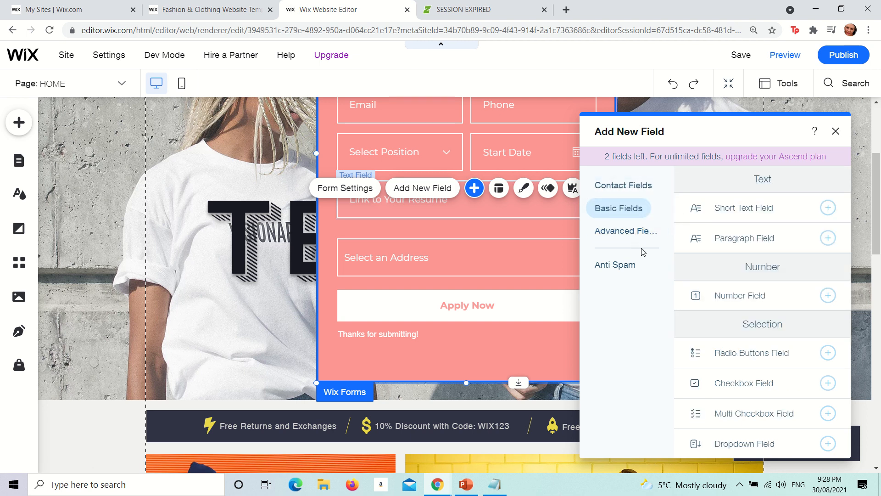
pyautogui.scroll(-3, 738, 259)
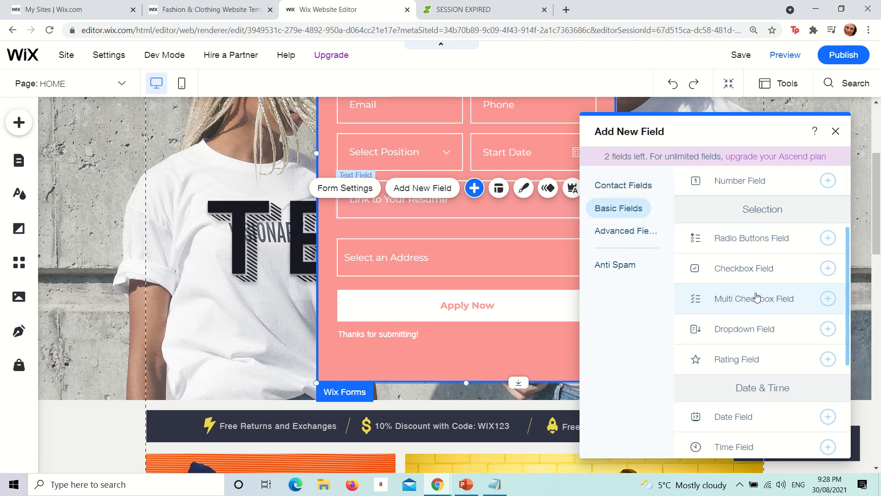
pyautogui.scroll(-4, 752, 338)
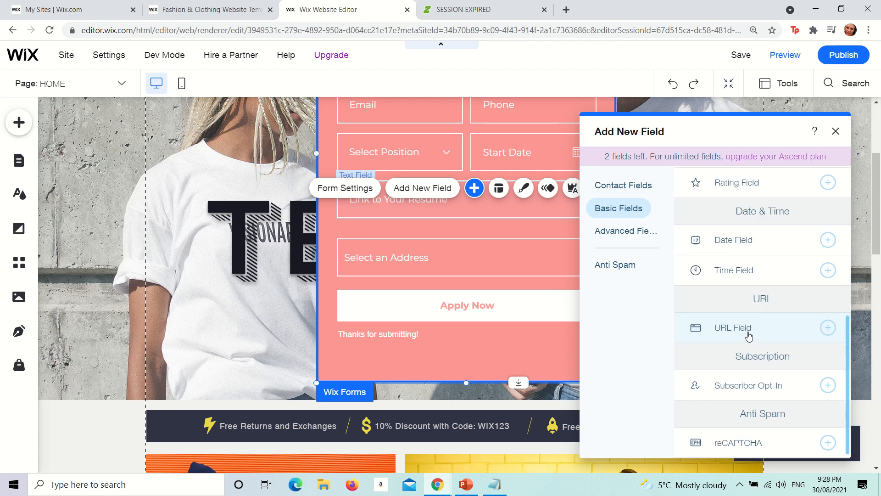
pyautogui.scroll(3, 749, 337)
pyautogui.click(639, 188)
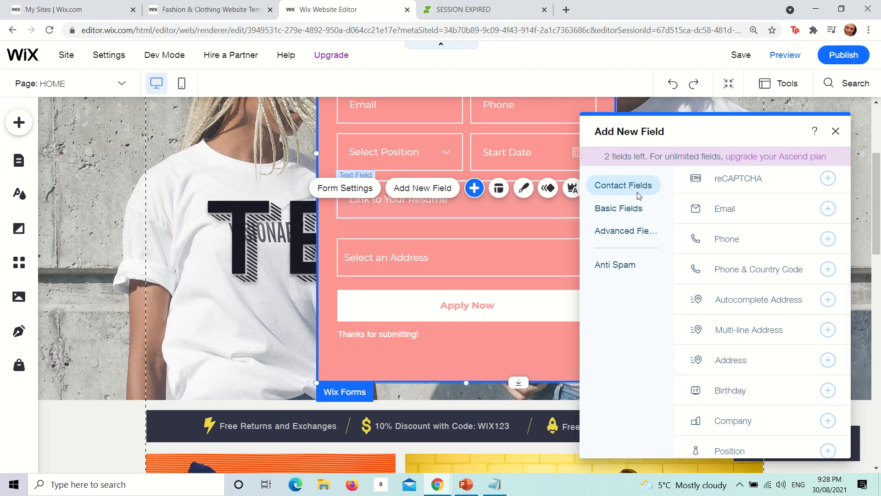
pyautogui.click(836, 131)
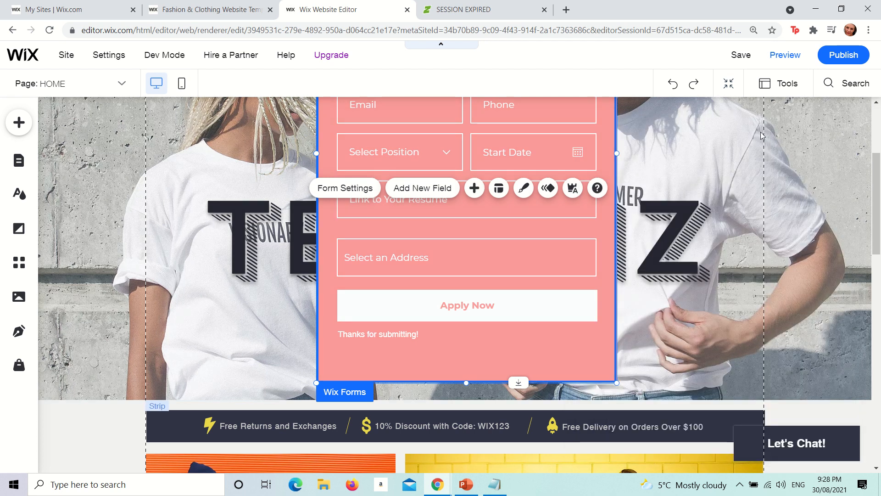
# - Examine the job application form's text and column layout settings and its alternative form designs
pyautogui.click(499, 188)
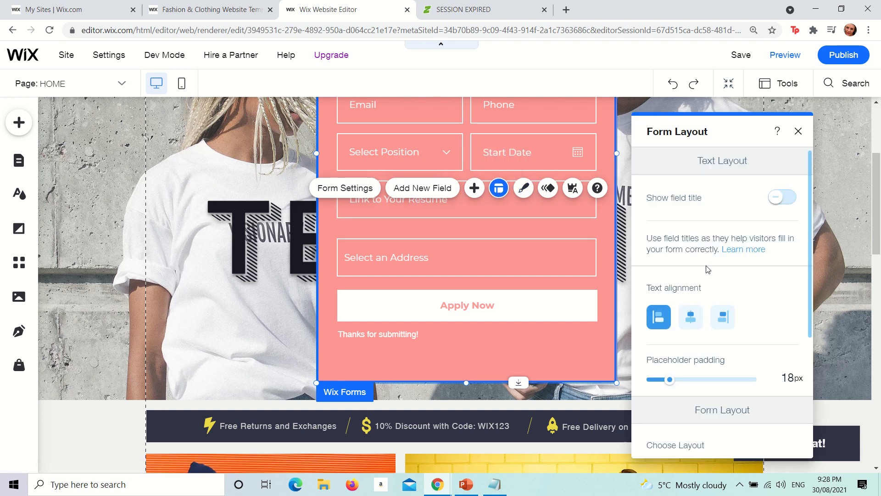
pyautogui.scroll(-4, 710, 278)
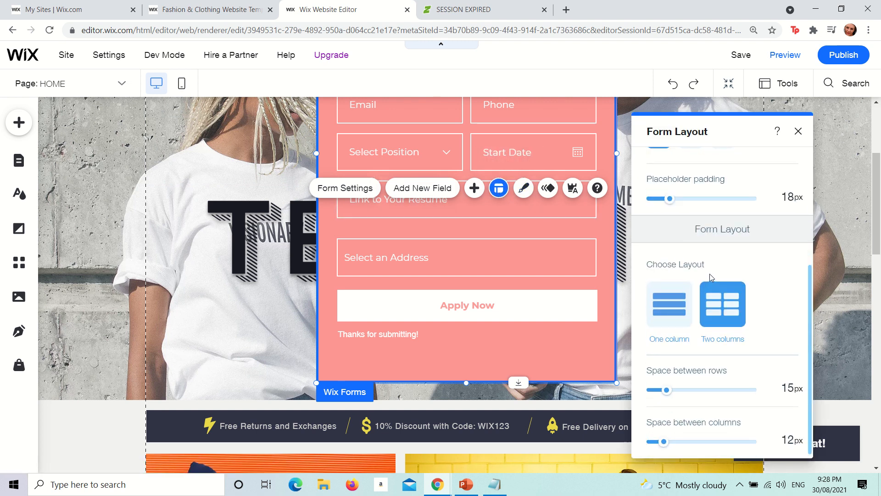
pyautogui.click(532, 194)
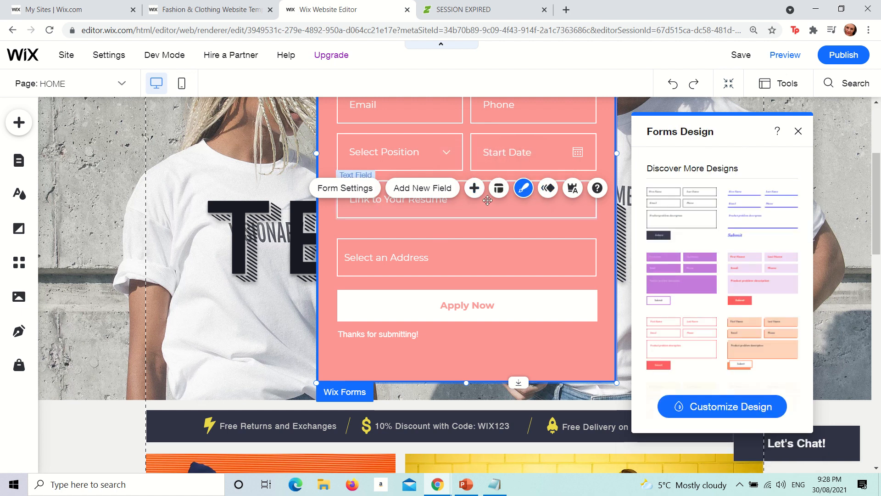
# - Switch to Notepad and add a "Need:" list with Home Page, Contact Form, Shop Page and About Us (opt) on separate lines
pyautogui.click(494, 485)
pyautogui.press('Return')
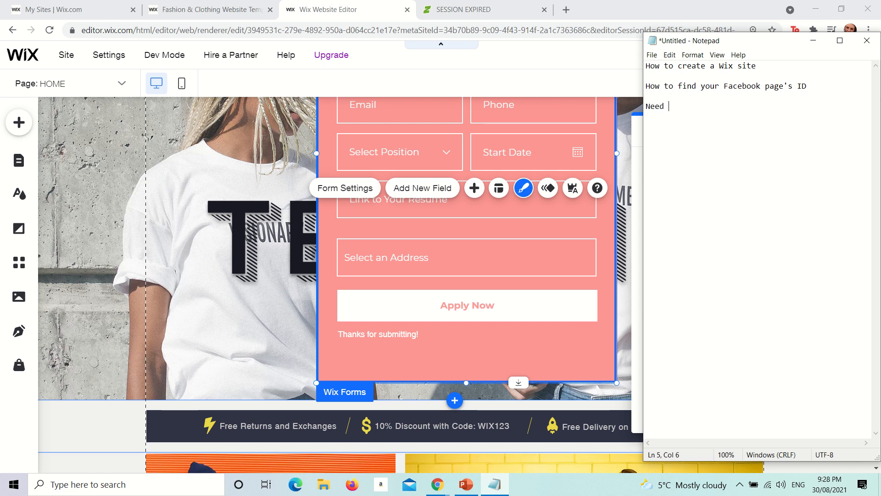
pyautogui.write('Home Page')
pyautogui.press('Return')
pyautogui.write('Co')
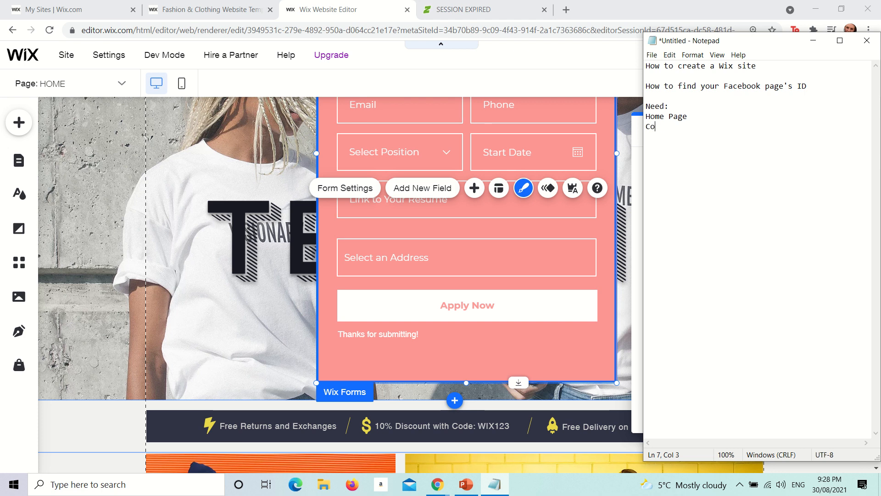
pyautogui.write('ntact Form Sho')
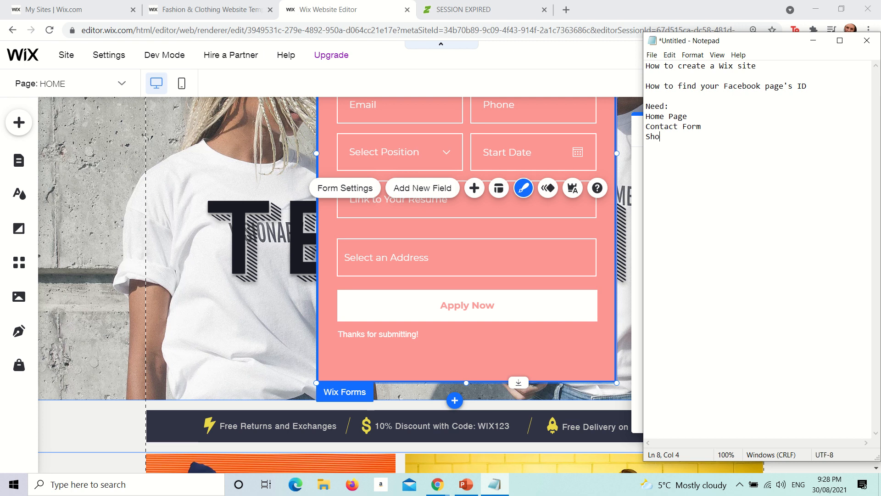
pyautogui.write('p Page')
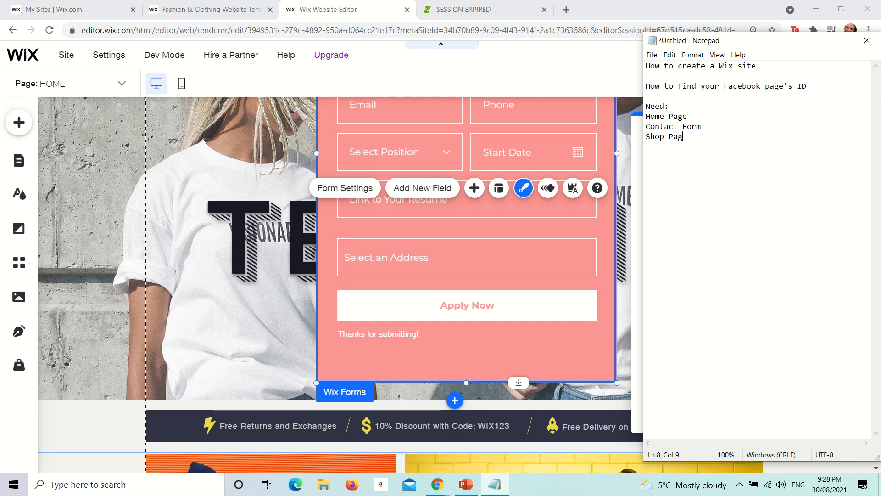
pyautogui.press('Return')
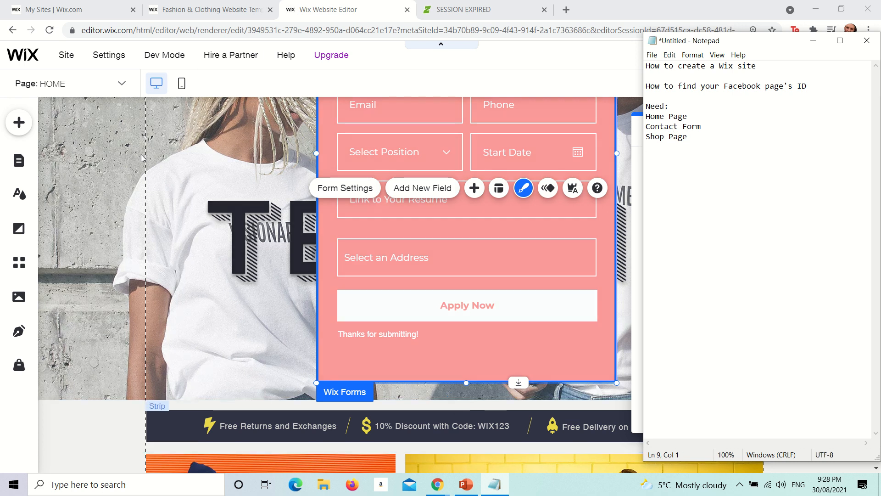
pyautogui.write('About Us (')
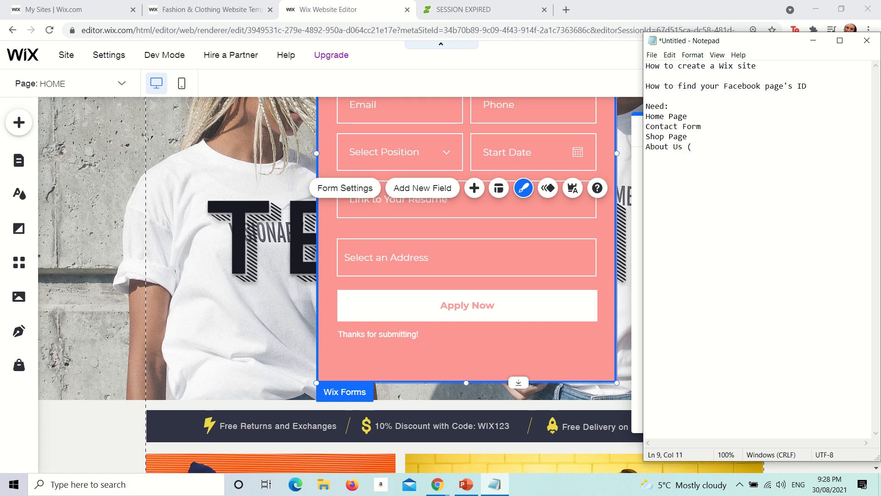
pyautogui.write('pt')
pyautogui.moveTo(696, 139); pyautogui.dragTo(645, 119)
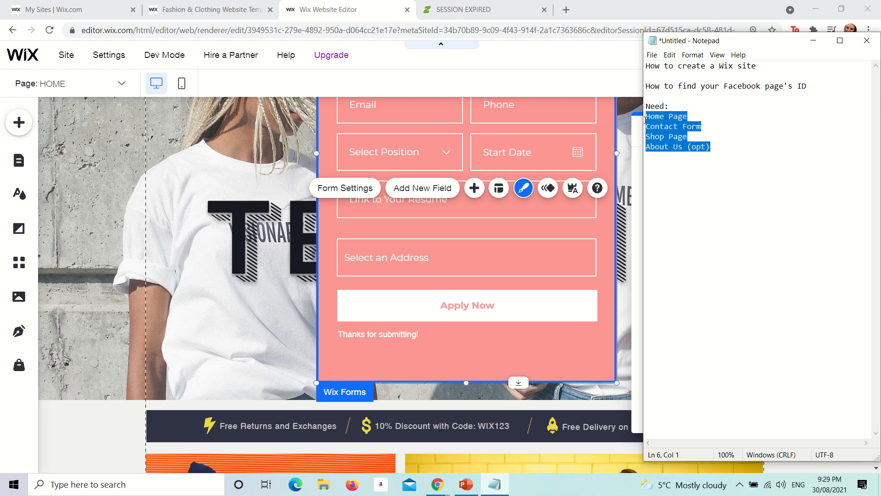
pyautogui.click(710, 128)
# - Return to the Wix editor and view the list of the site's pages
pyautogui.click(79, 106)
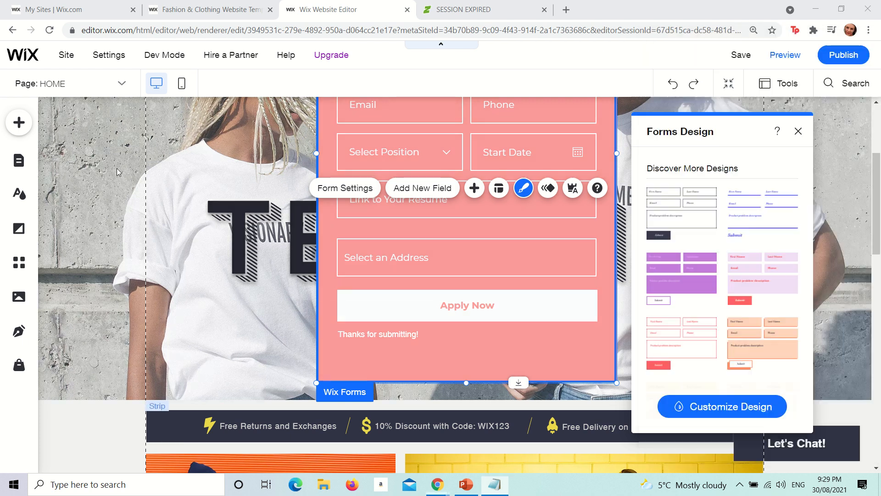
pyautogui.click(74, 83)
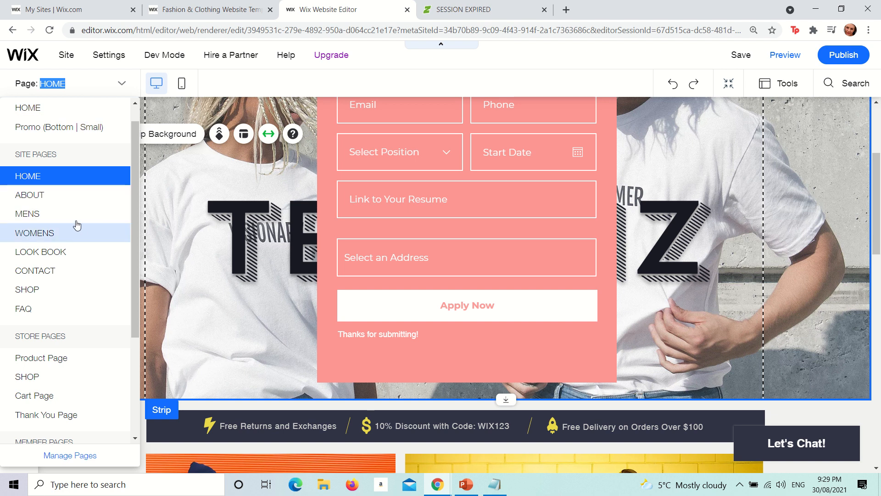
pyautogui.click(145, 172)
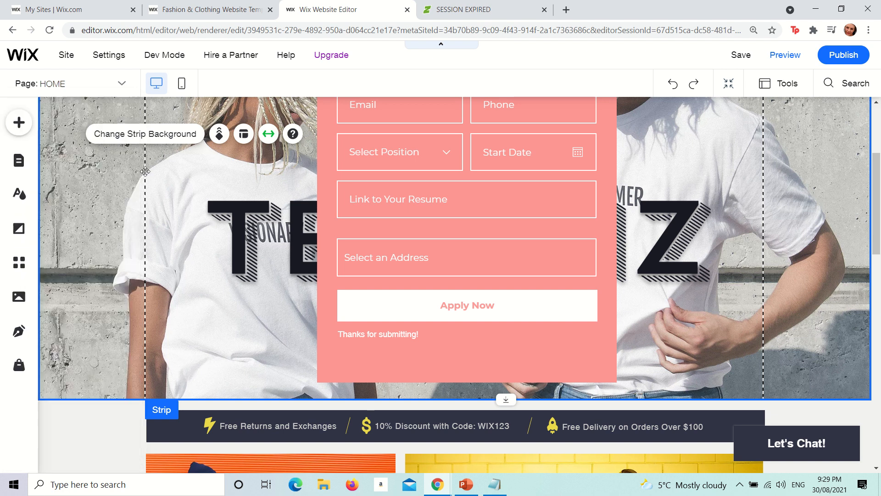
# - Delete the pink job application form from the home page's hero image
pyautogui.click(19, 123)
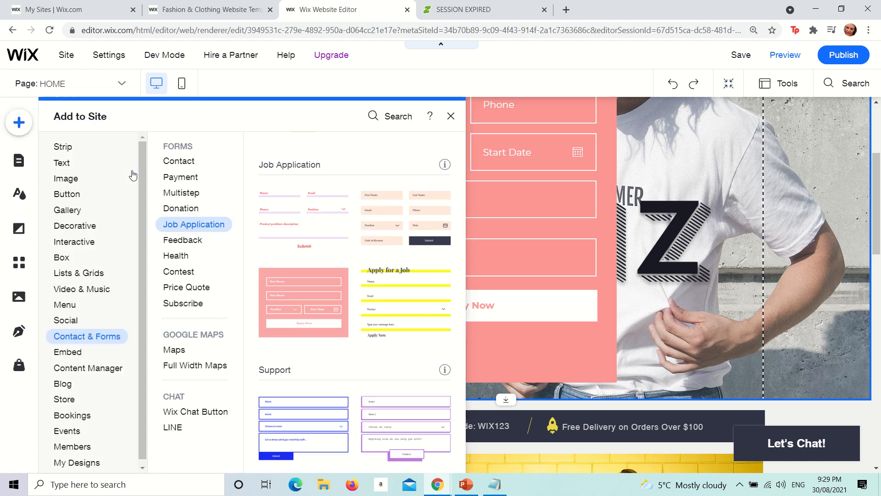
pyautogui.click(575, 262)
pyautogui.press('Delete')
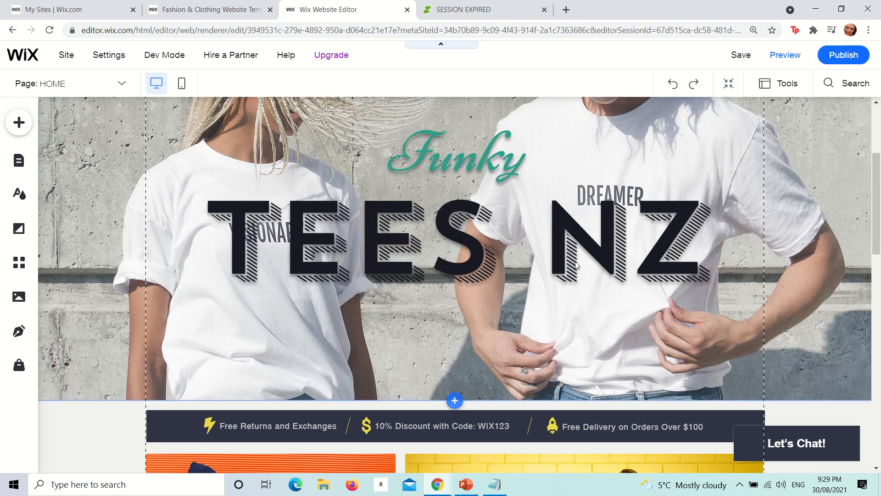
# - Add an Embed a Site element from the custom embeds to the home page's hero image
pyautogui.click(20, 123)
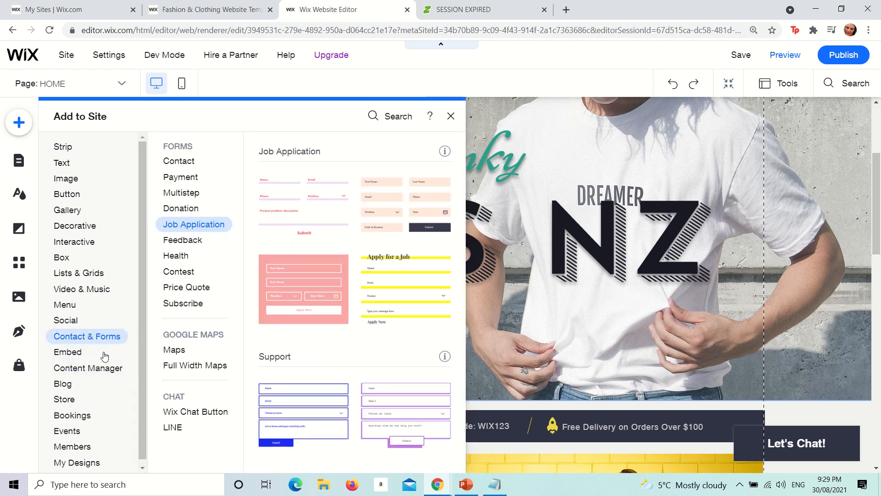
pyautogui.click(81, 356)
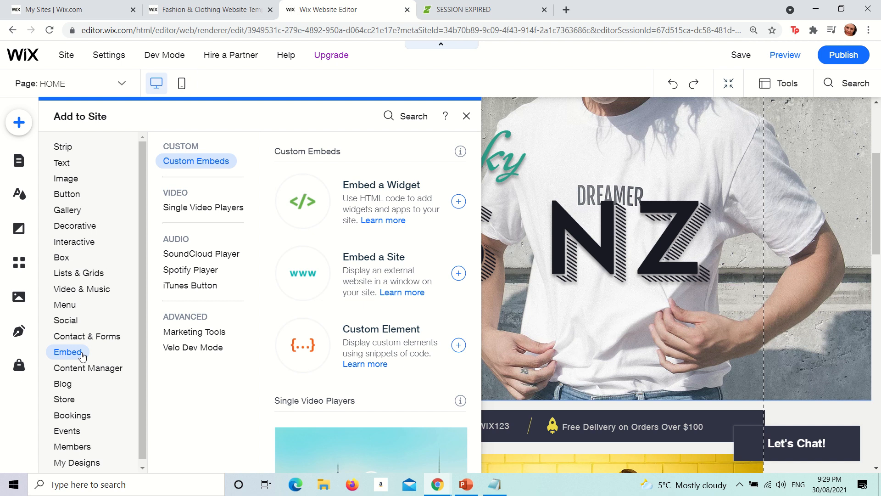
pyautogui.click(94, 343)
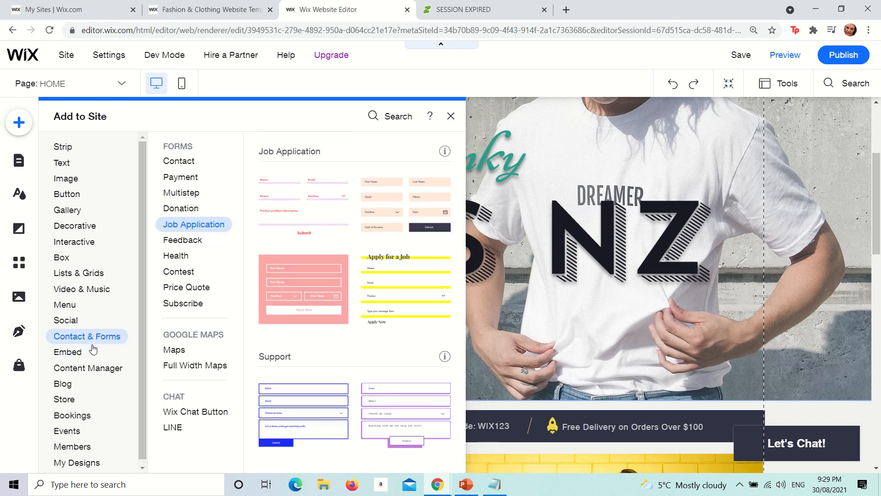
pyautogui.click(91, 352)
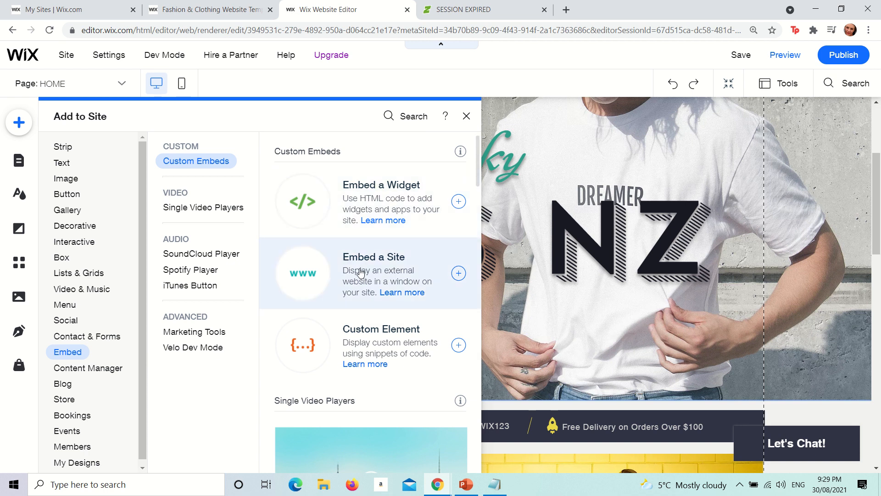
pyautogui.click(457, 271)
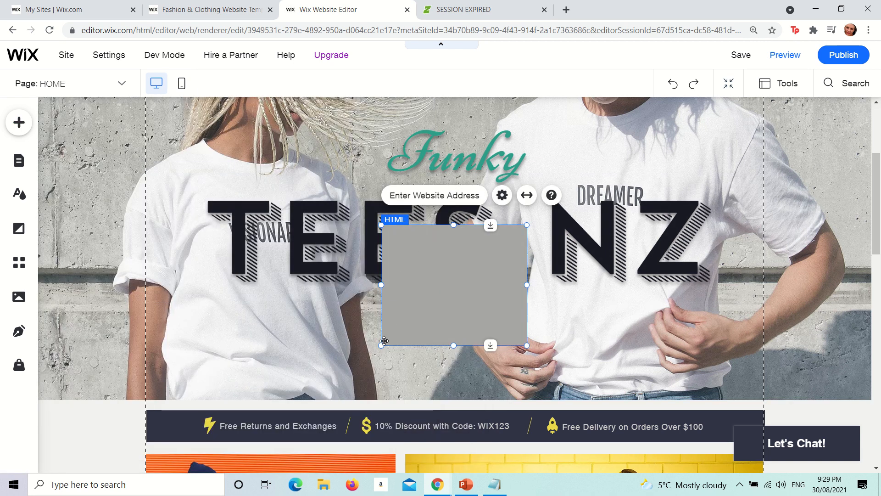
pyautogui.click(419, 198)
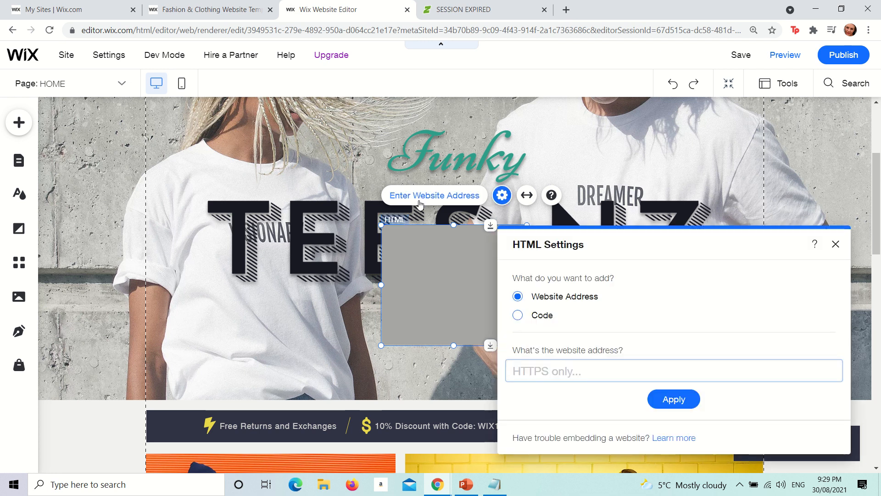
pyautogui.write('www.')
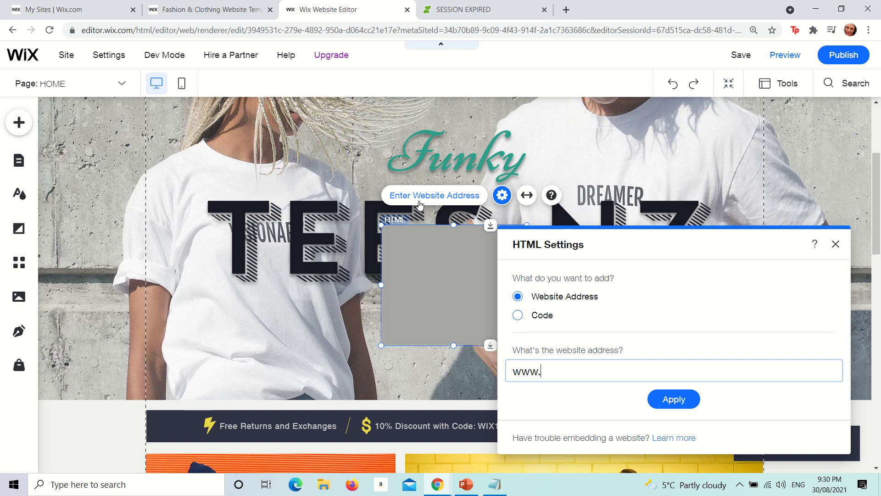
pyautogui.write('neopts.c')
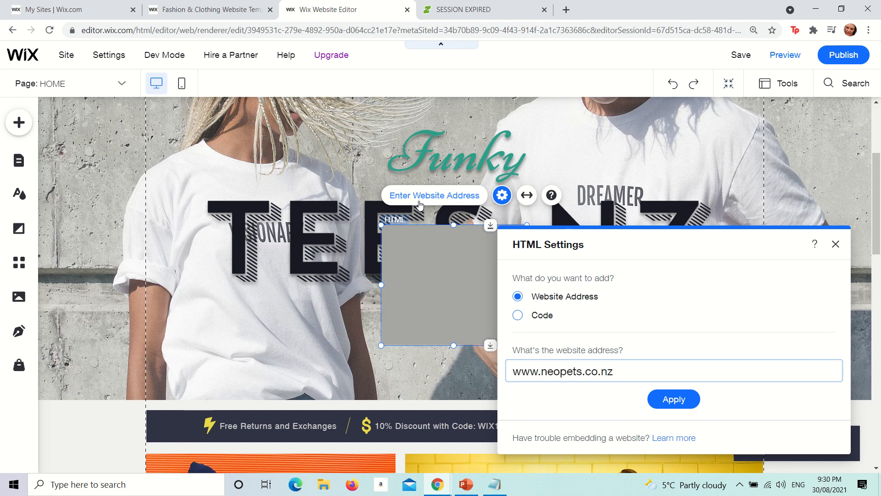
pyautogui.write('o.n')
pyautogui.press('BackSpace')
pyautogui.press('BackSpace')
pyautogui.write('m')
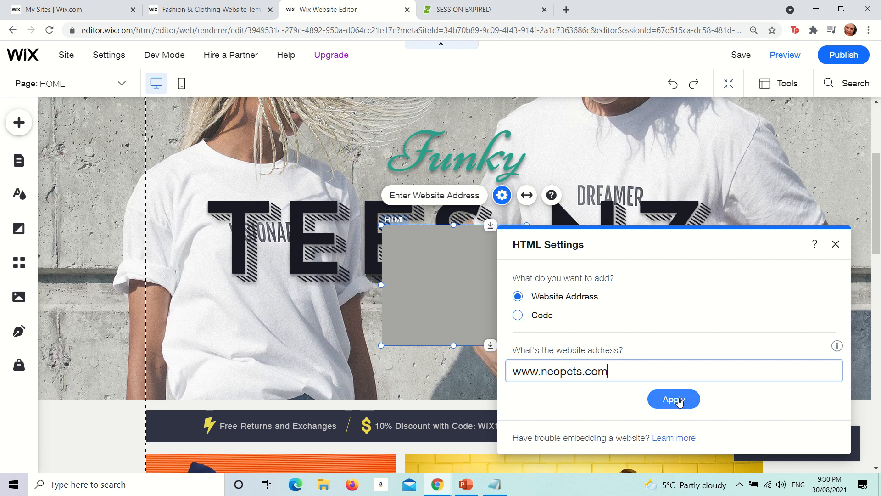
pyautogui.click(680, 402)
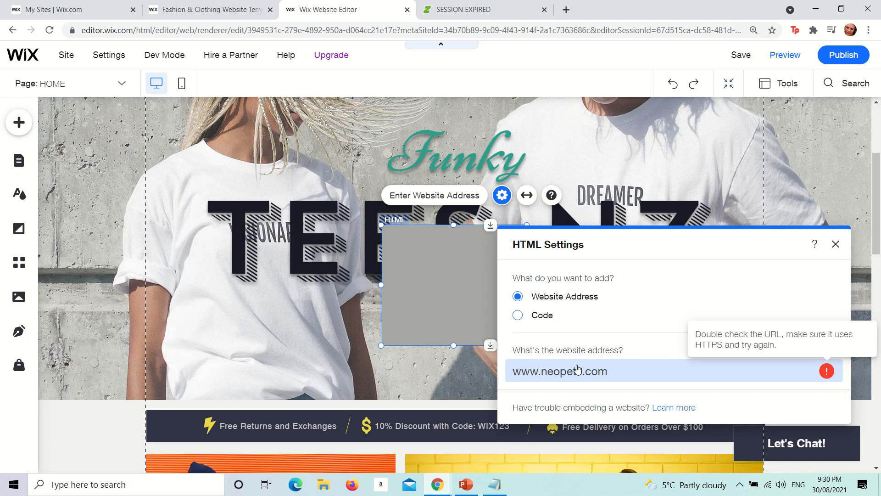
pyautogui.click(518, 372)
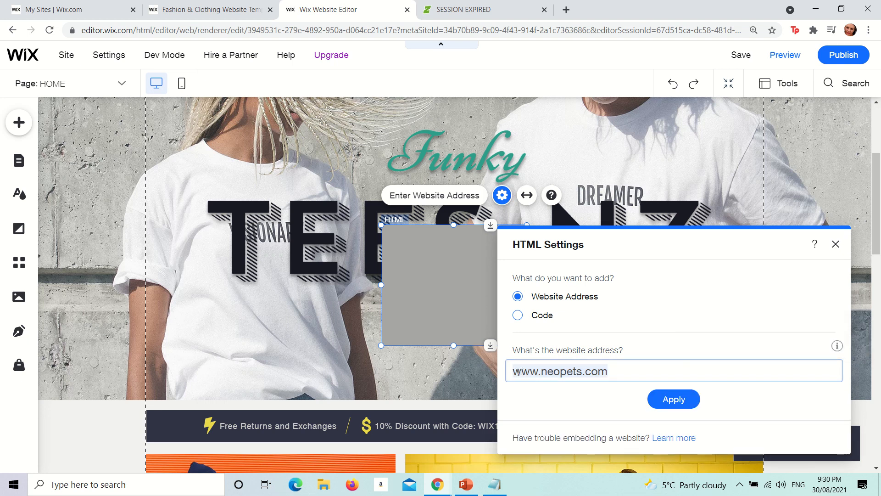
pyautogui.click(507, 371)
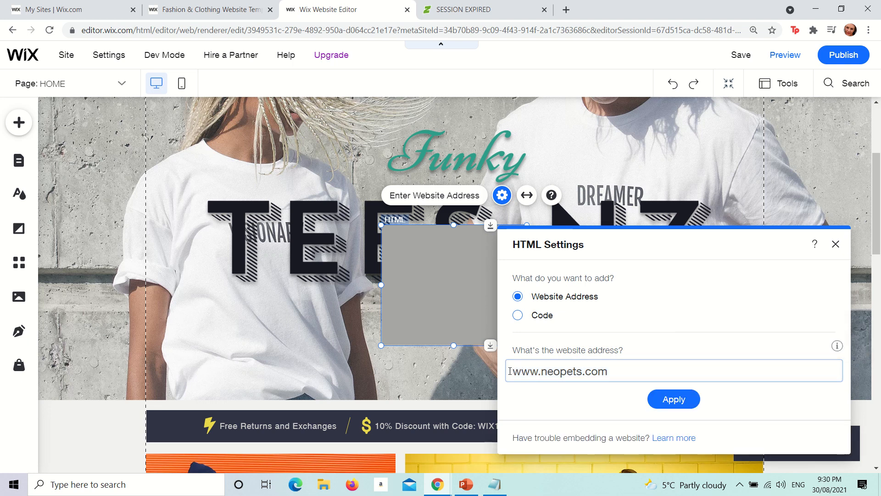
pyautogui.write('http://')
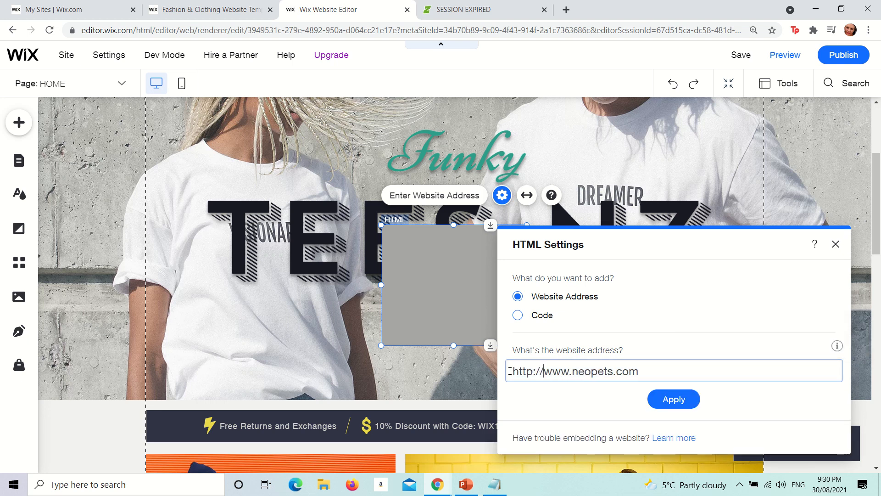
pyautogui.click(678, 400)
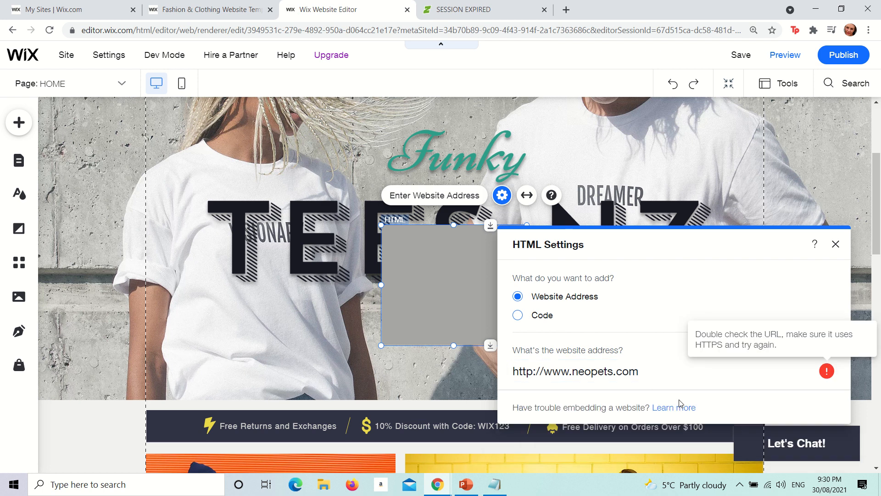
pyautogui.click(658, 367)
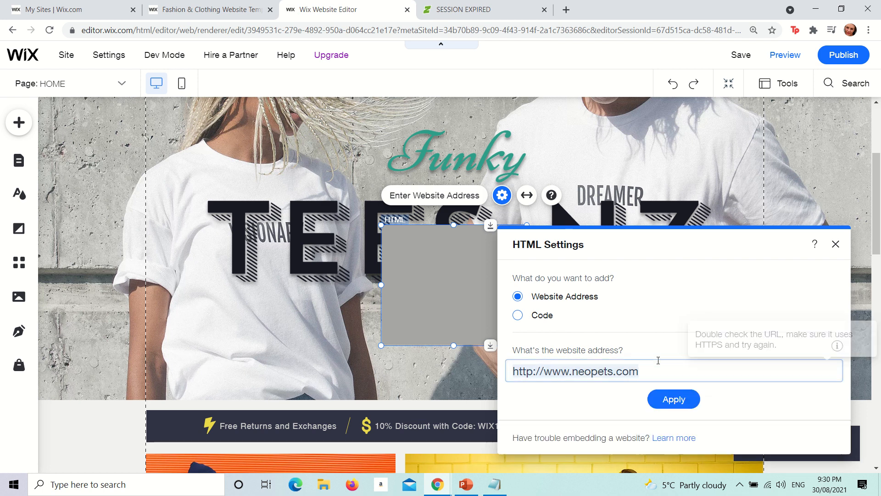
pyautogui.click(534, 372)
pyautogui.write('s')
pyautogui.click(696, 401)
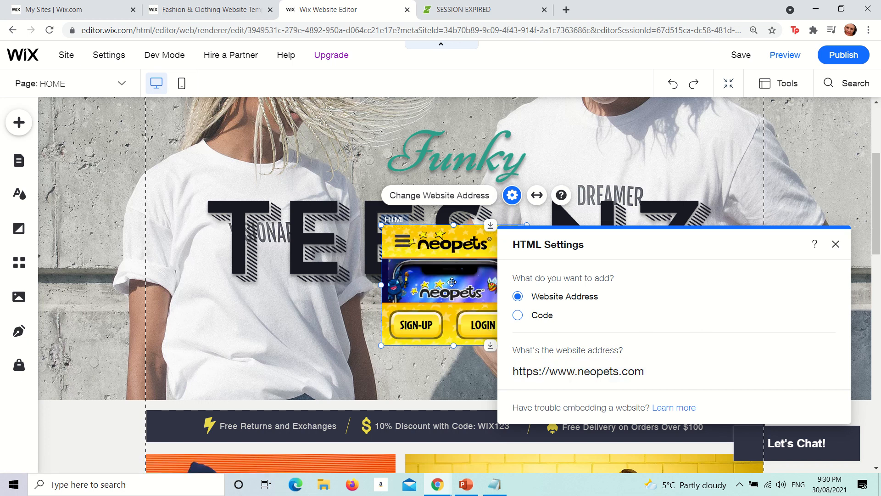
# - Move the embedded Neopets site to the left, enlarge it across the hero image, and delete it from the page
pyautogui.moveTo(452, 282); pyautogui.dragTo(207, 255)
pyautogui.moveTo(253, 318); pyautogui.dragTo(740, 480)
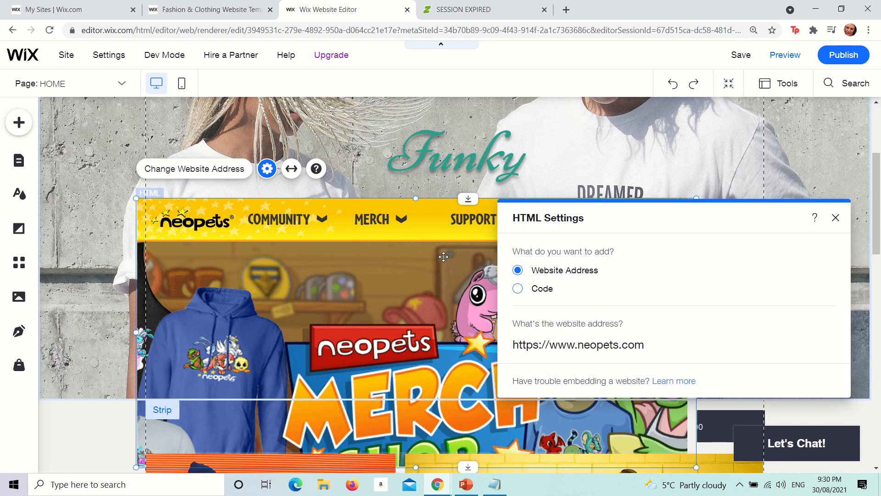
pyautogui.press('Delete')
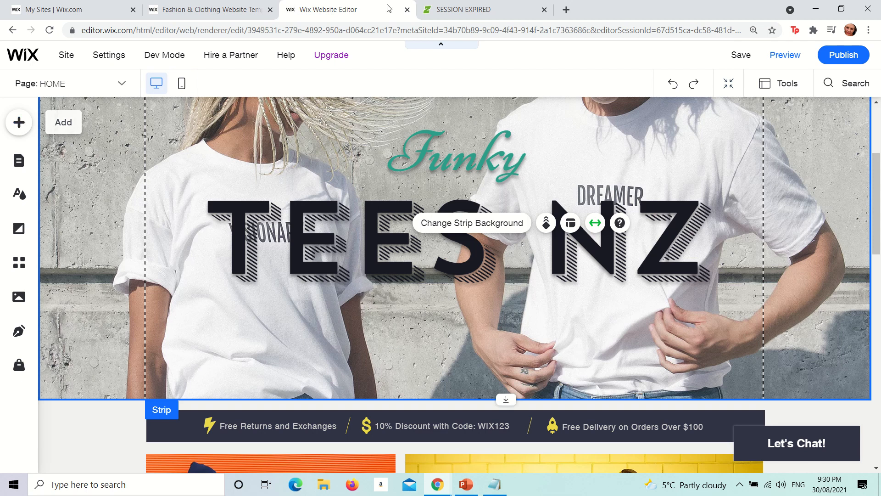
# - Open the Shoo Fly website, shoofly.co.nz, in a new browser tab
pyautogui.click(565, 10)
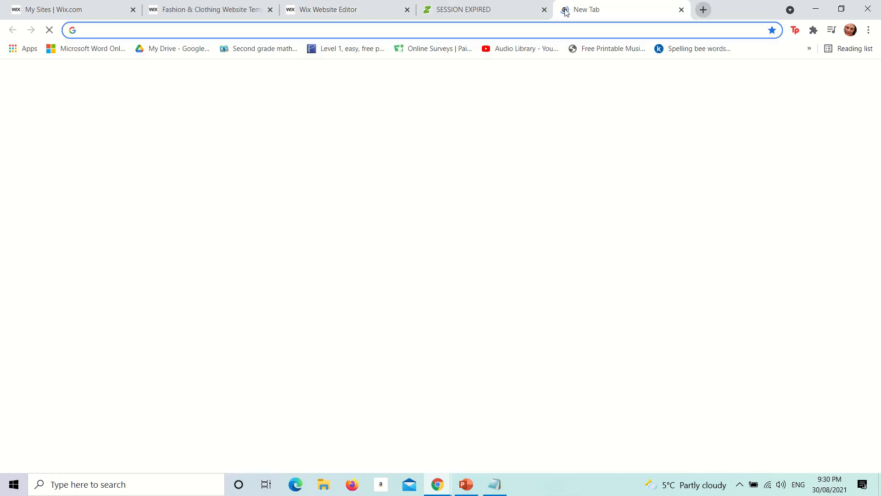
pyautogui.write('d')
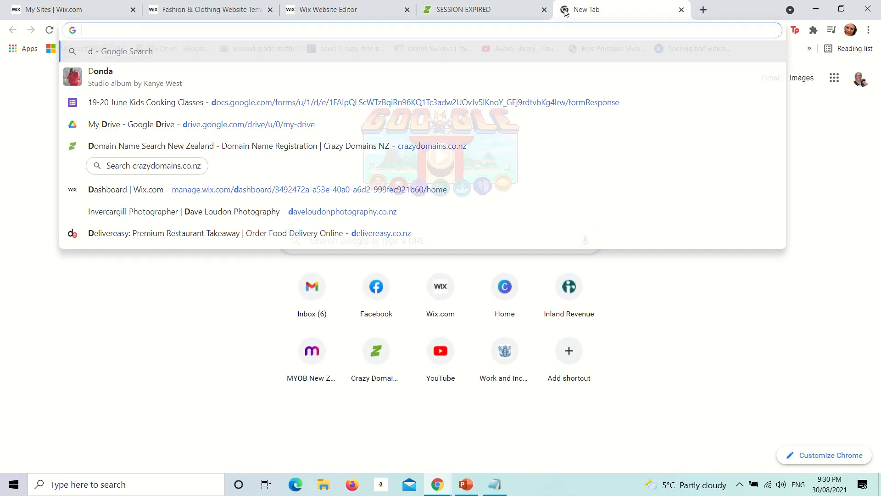
pyautogui.press('BackSpace')
pyautogui.press('BackSpace')
pyautogui.write('shoo')
pyautogui.press('Return')
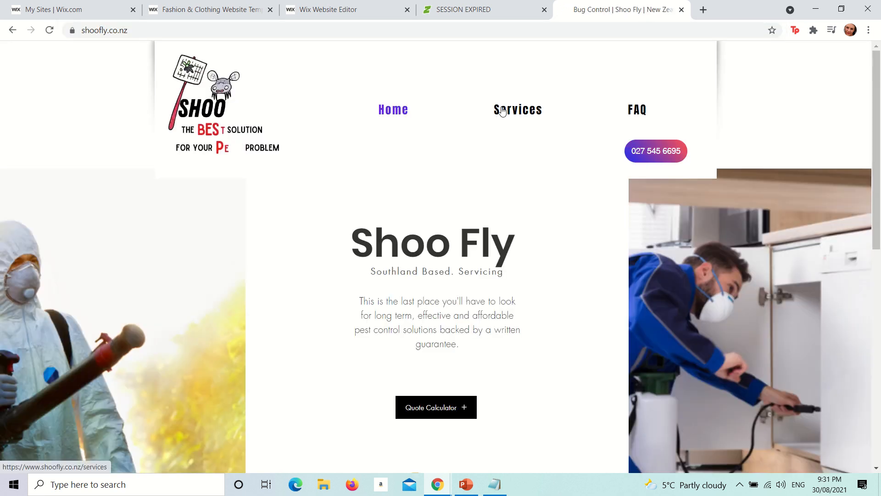
# - Examine the embedded quote calculator on the Shoo Fly site's Services page
pyautogui.click(503, 111)
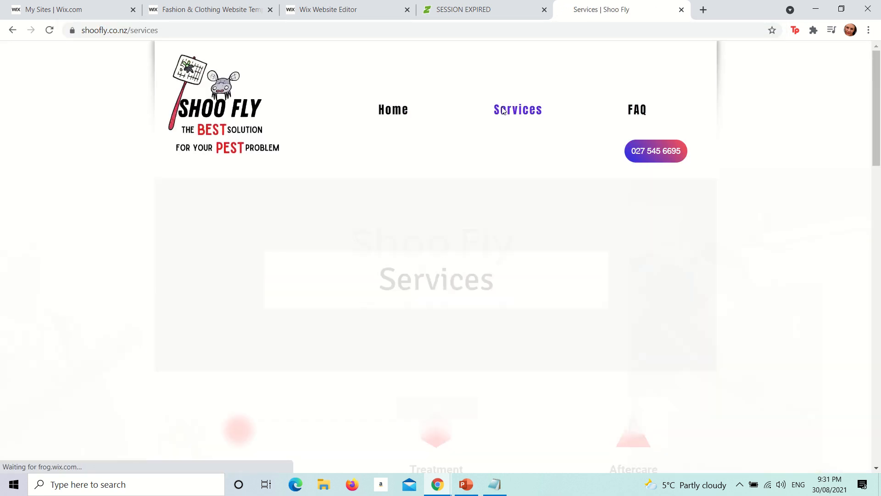
pyautogui.scroll(-8, 503, 110)
pyautogui.scroll(-3, 505, 111)
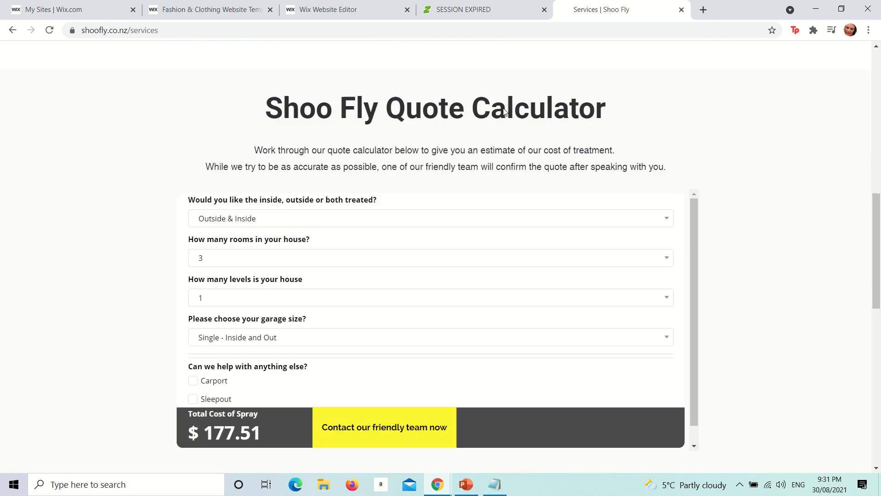
pyautogui.scroll(-1, 385, 197)
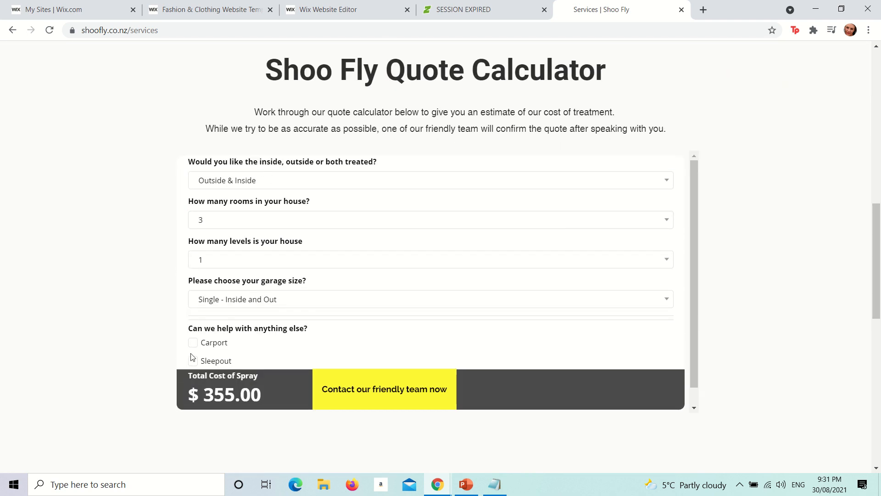
# - Fill in the quote calculator with Outside treatment, 2 rooms, 2 levels and a Double Inside and Out garage
pyautogui.click(241, 183)
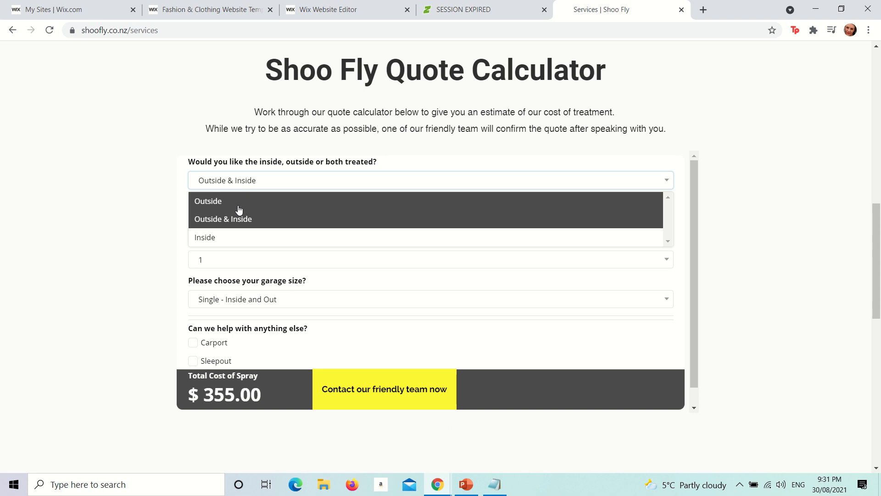
pyautogui.click(235, 200)
pyautogui.click(228, 221)
pyautogui.click(215, 259)
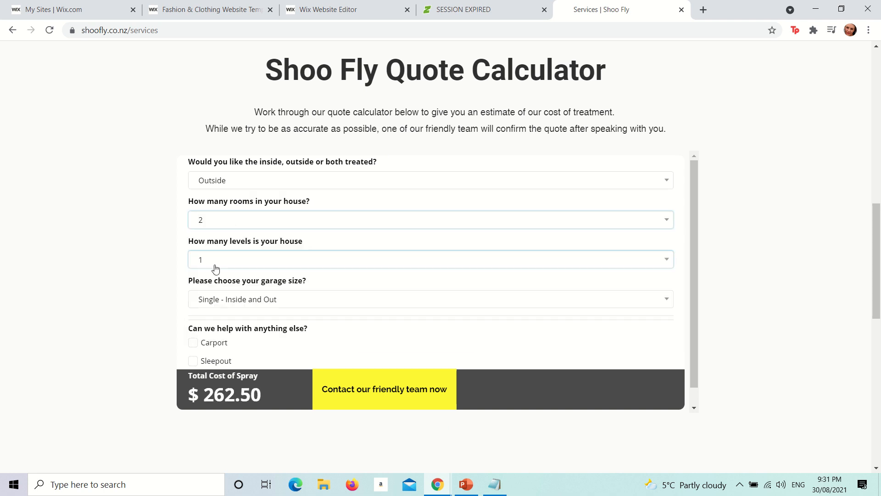
pyautogui.click(220, 263)
pyautogui.click(219, 299)
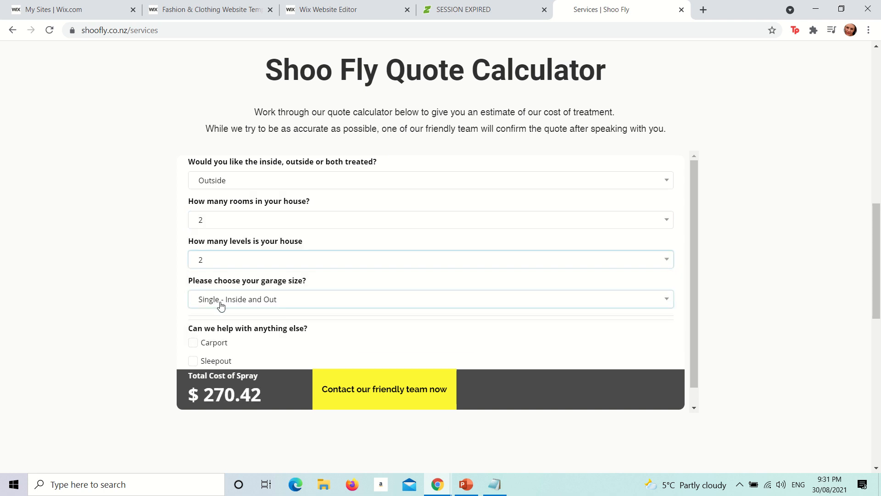
pyautogui.click(220, 303)
pyautogui.click(240, 354)
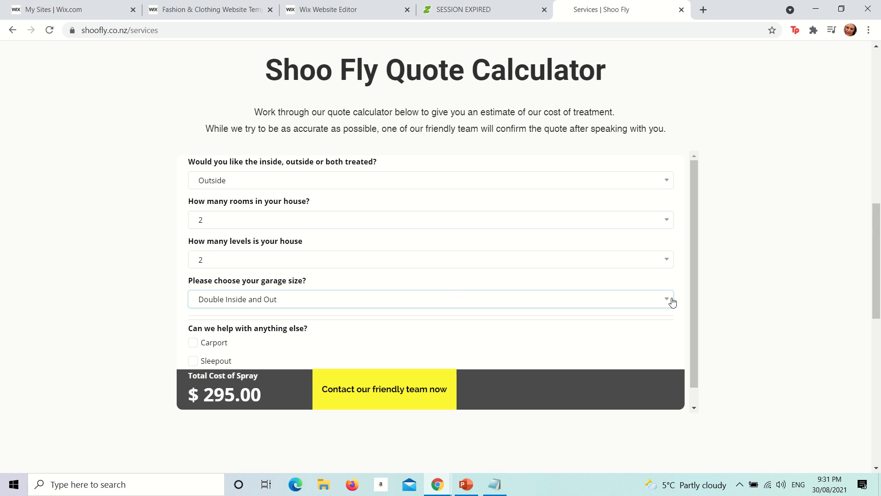
# - Look over the rest of the Services page, return to the Wix editor and close the Shoo Fly tab
pyautogui.click(586, 110)
pyautogui.scroll(1, 458, 61)
pyautogui.scroll(5, 457, 62)
pyautogui.scroll(5, 456, 64)
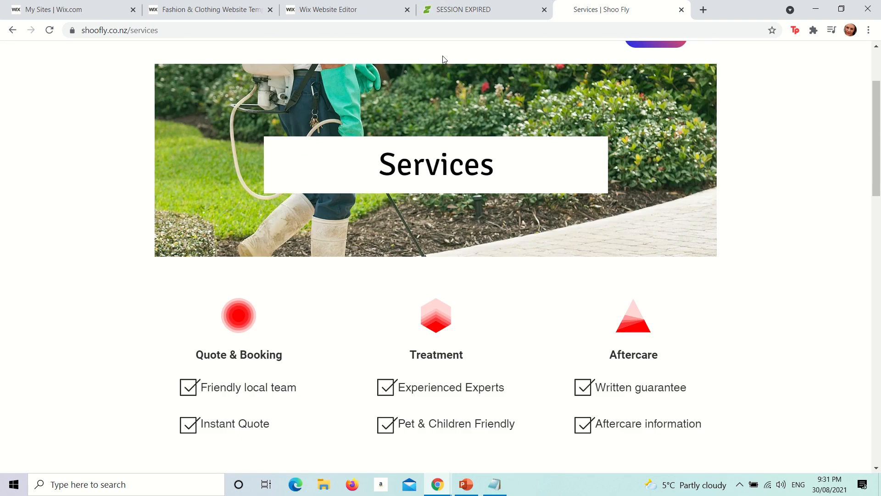
pyautogui.scroll(-5, 442, 60)
pyautogui.click(363, 10)
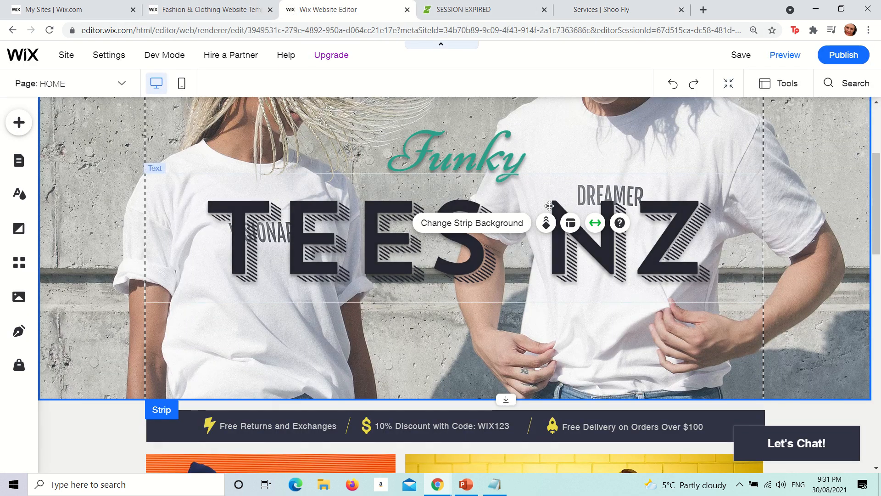
pyautogui.click(681, 10)
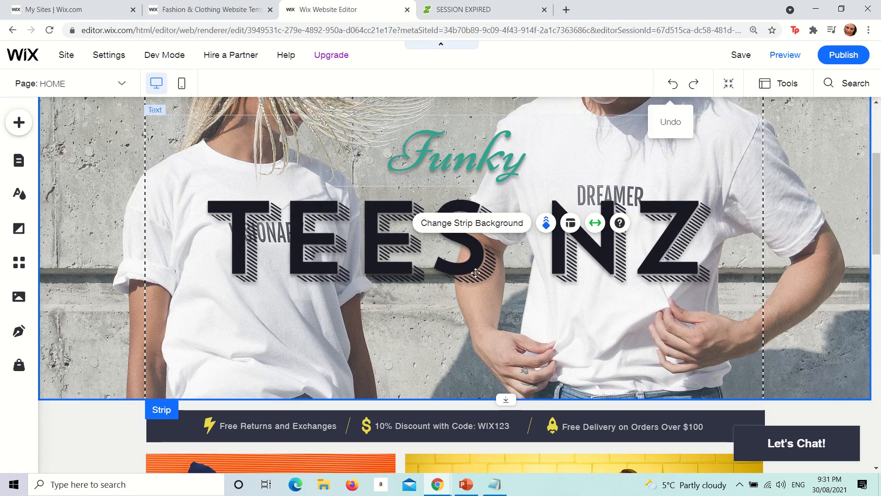
# - Review the home page down to its footer and examine the addable Blog, Store, Bookings and Events elements
pyautogui.scroll(-15, 524, 266)
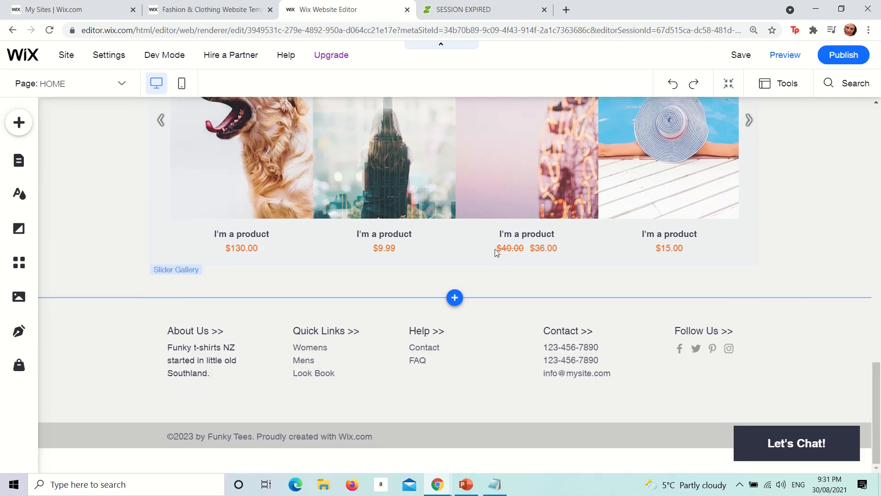
pyautogui.scroll(5, 473, 241)
pyautogui.scroll(10, 470, 241)
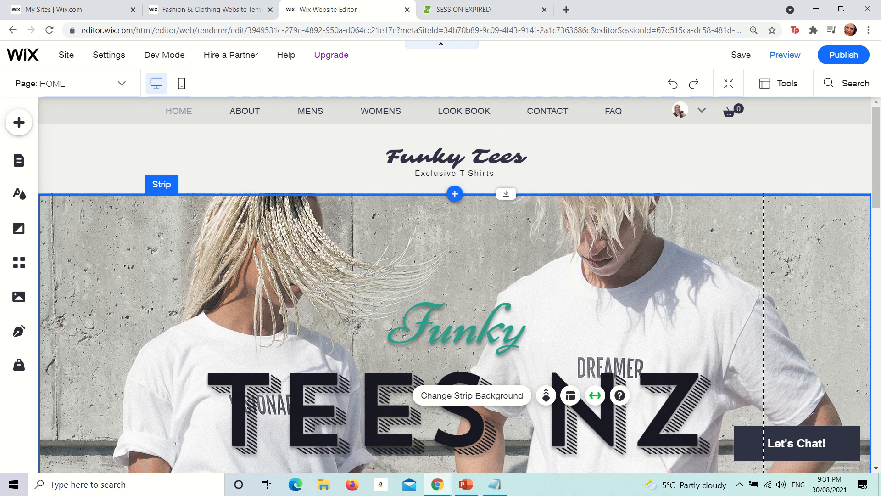
pyautogui.click(19, 122)
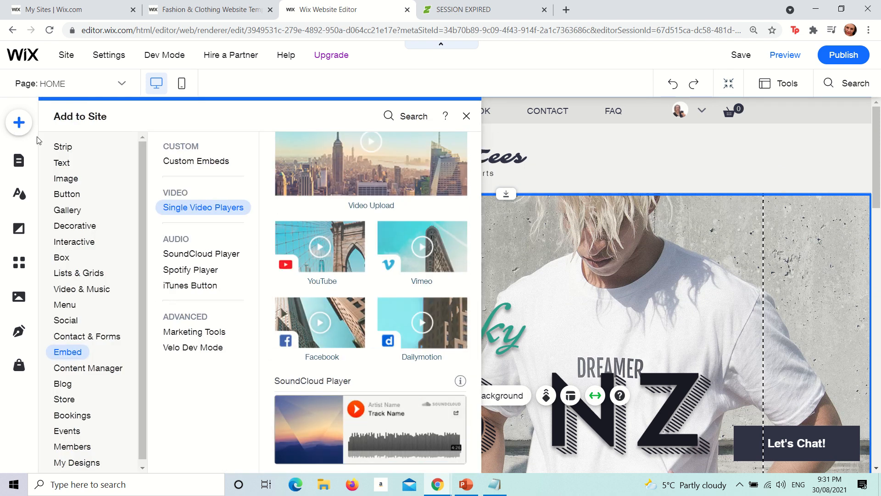
pyautogui.moveTo(83, 368)
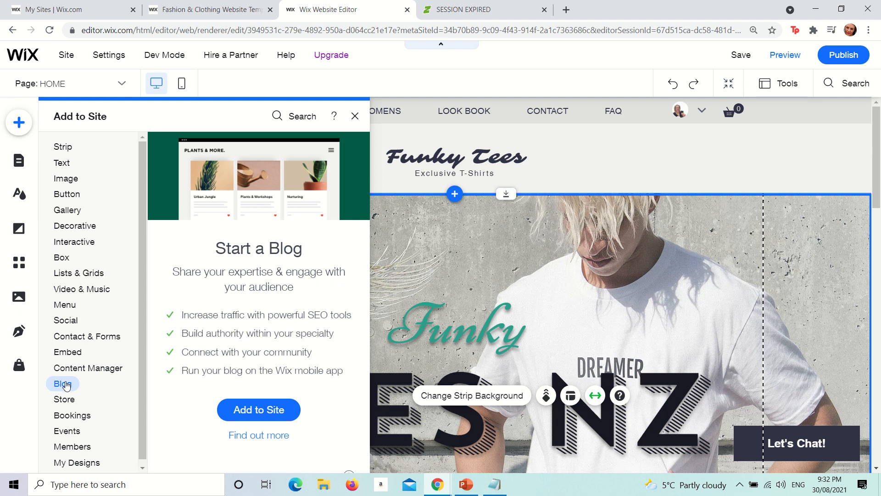
pyautogui.moveTo(69, 391)
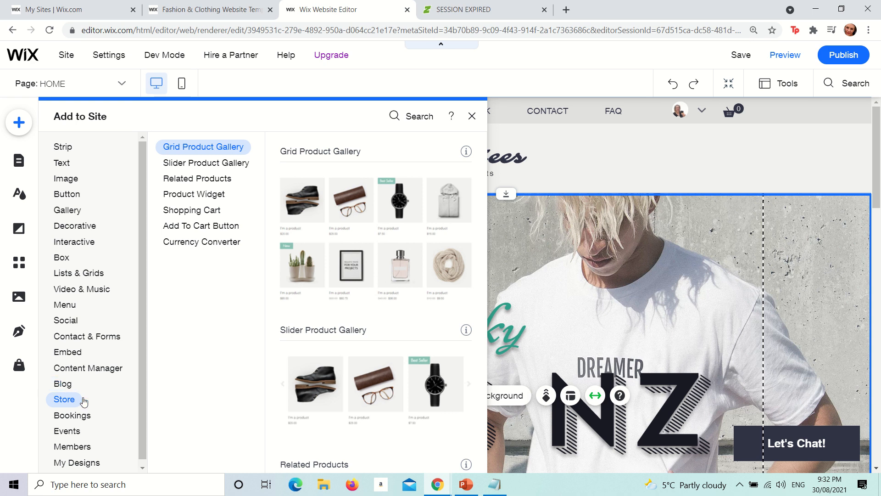
pyautogui.click(64, 384)
pyautogui.moveTo(67, 398)
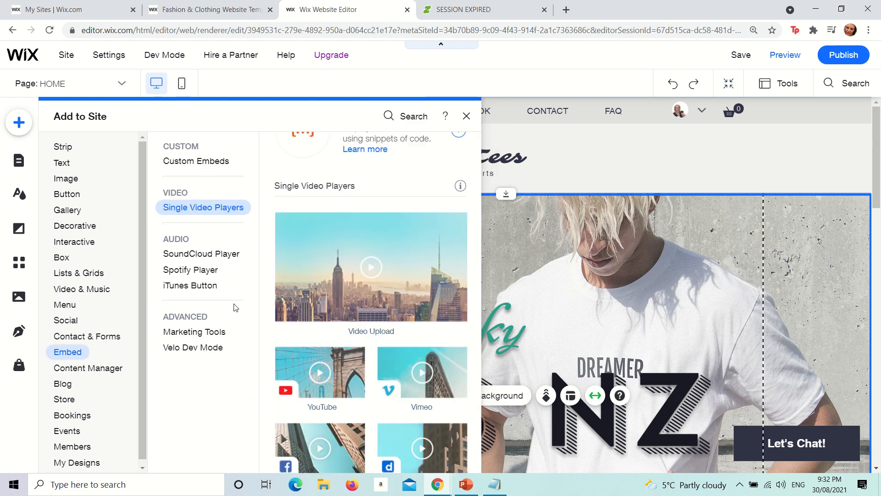
pyautogui.moveTo(65, 414)
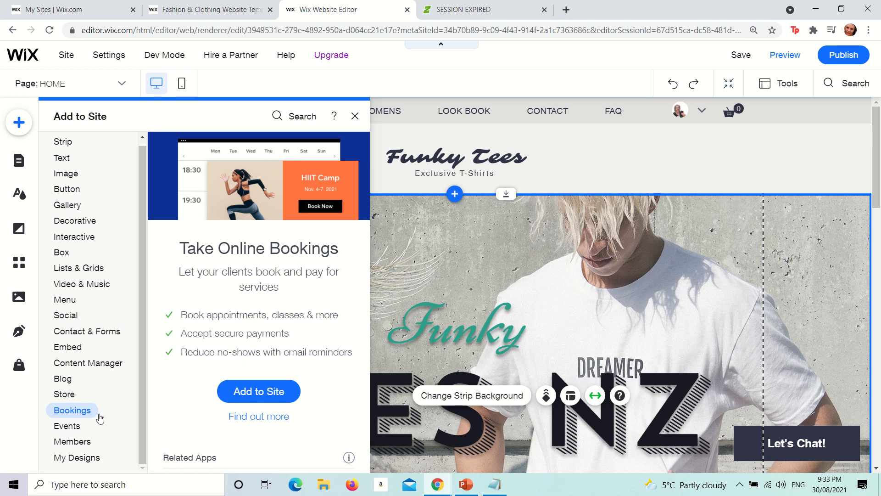
pyautogui.click(83, 427)
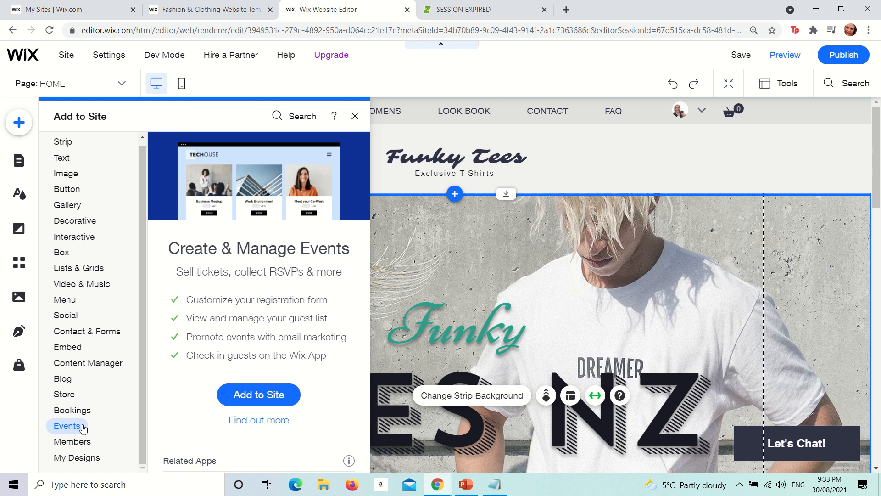
# - Switch to Notepad and add the heading "Specific to E-Commerce" below the list of needed pages
pyautogui.click(495, 484)
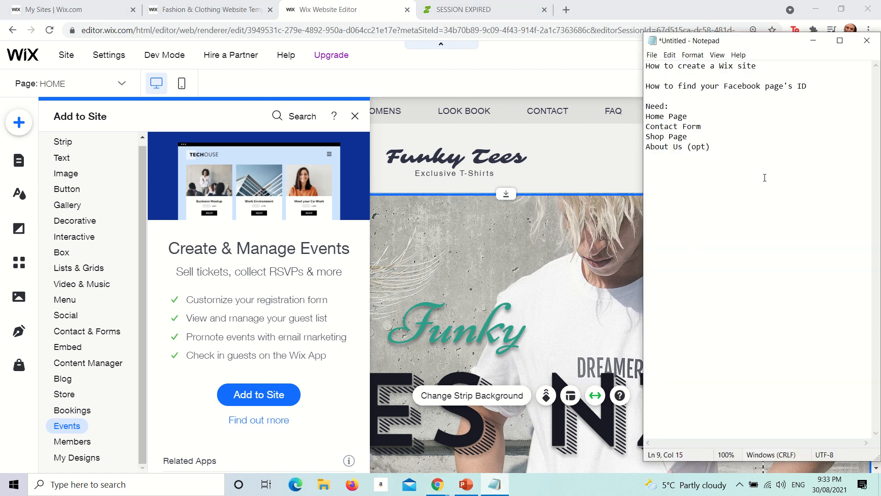
pyautogui.press('Return')
pyautogui.press('Return')
pyautogui.write('Specific to E-Commerce')
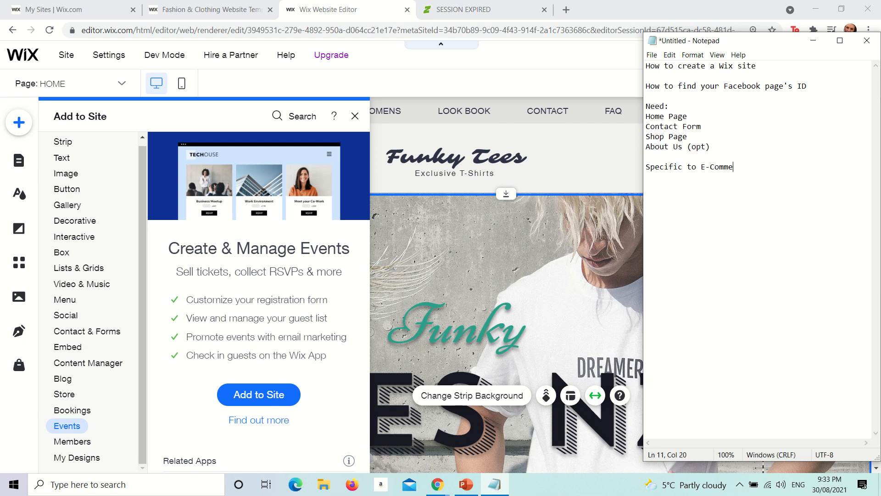
pyautogui.press('Return')
# - Return to the Wix editor and examine the addable Members elements and the My Designs category
pyautogui.click(91, 440)
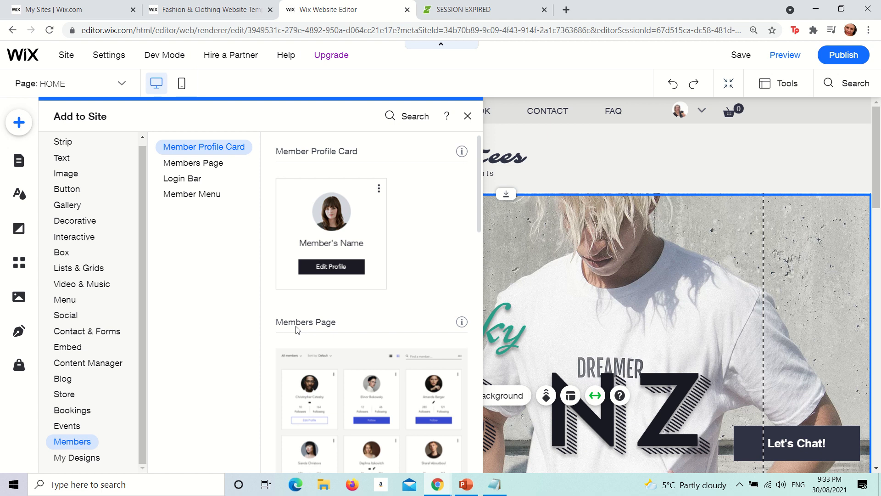
pyautogui.click(87, 458)
pyautogui.click(88, 441)
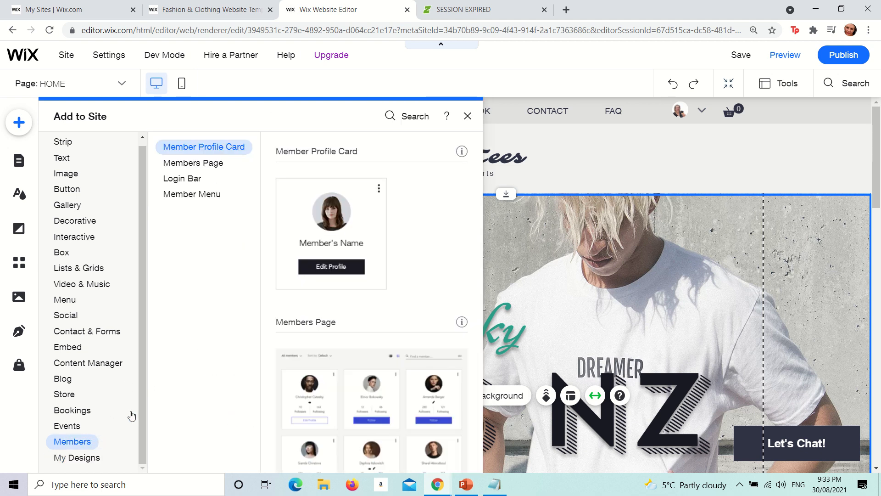
pyautogui.click(100, 457)
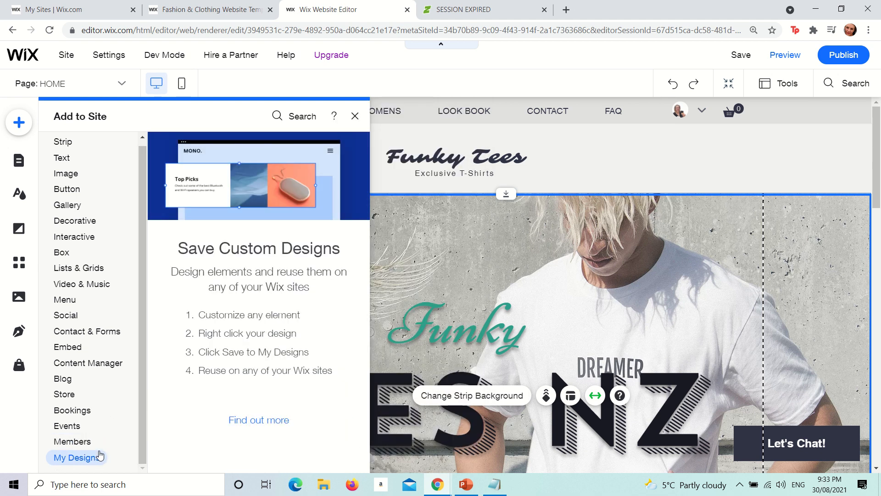
pyautogui.click(81, 442)
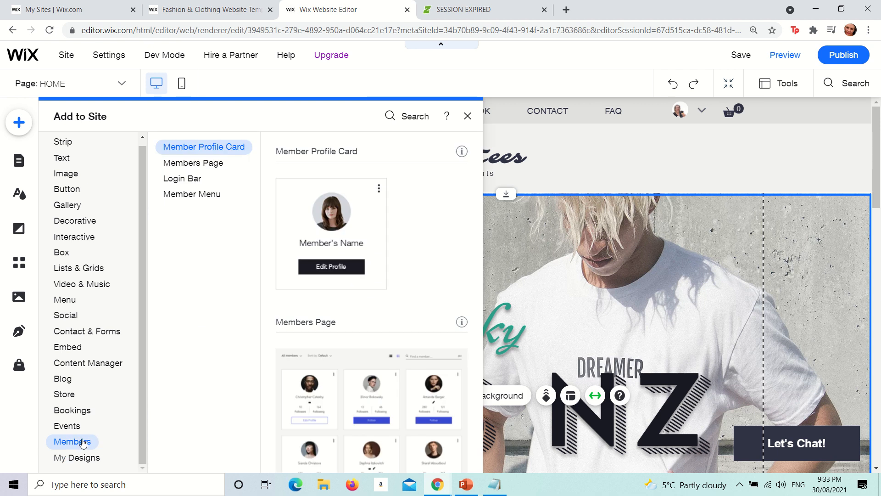
pyautogui.click(77, 458)
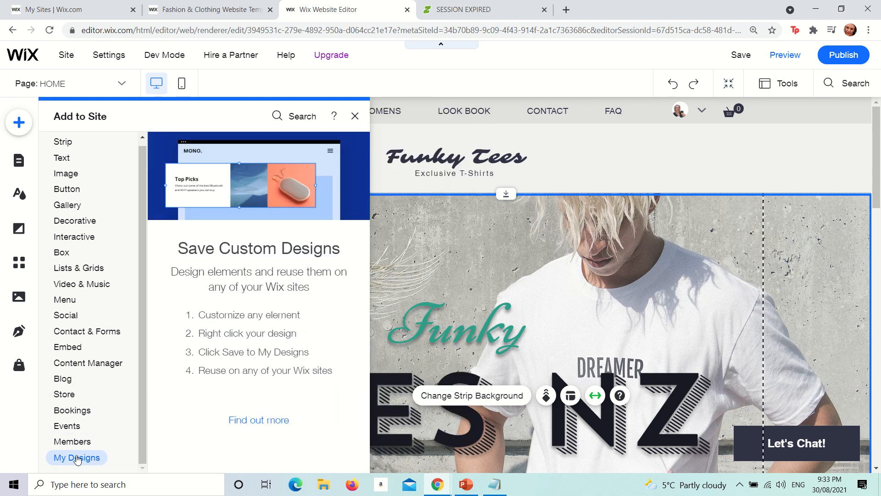
# - Show the list of site pages, view the ABOUT page, and examine the options available for the HOME page
pyautogui.click(18, 161)
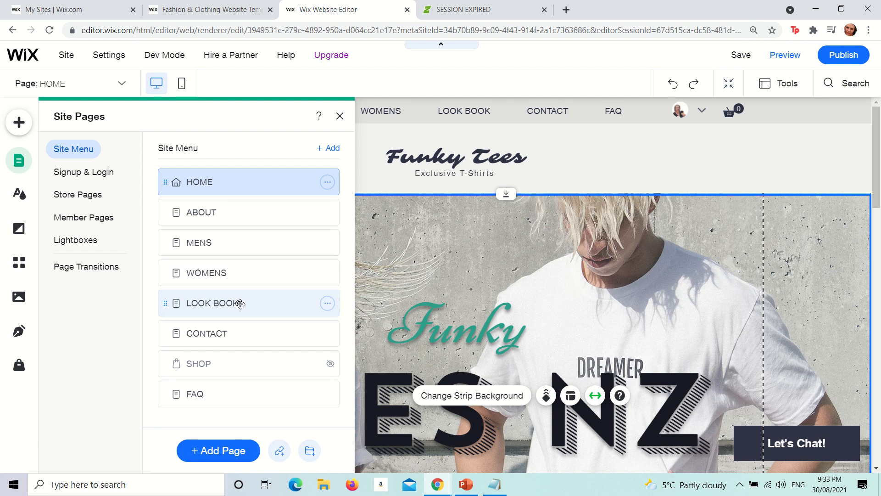
pyautogui.click(198, 215)
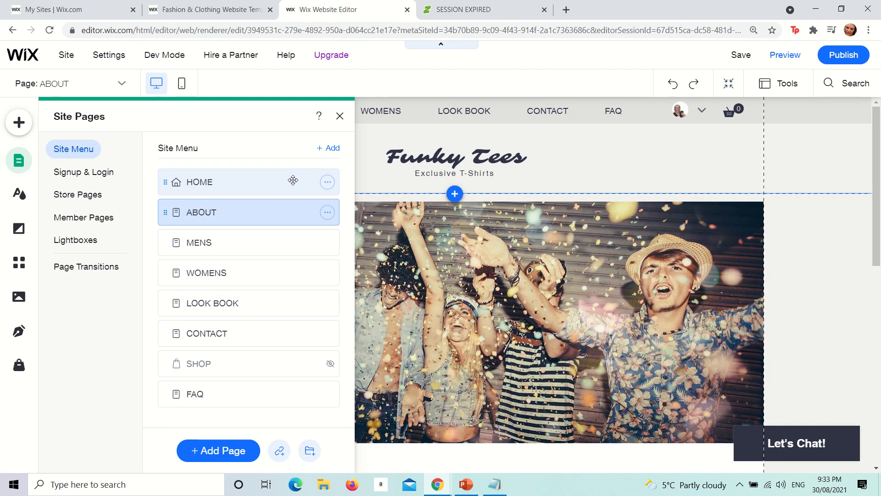
pyautogui.click(291, 183)
pyautogui.click(327, 181)
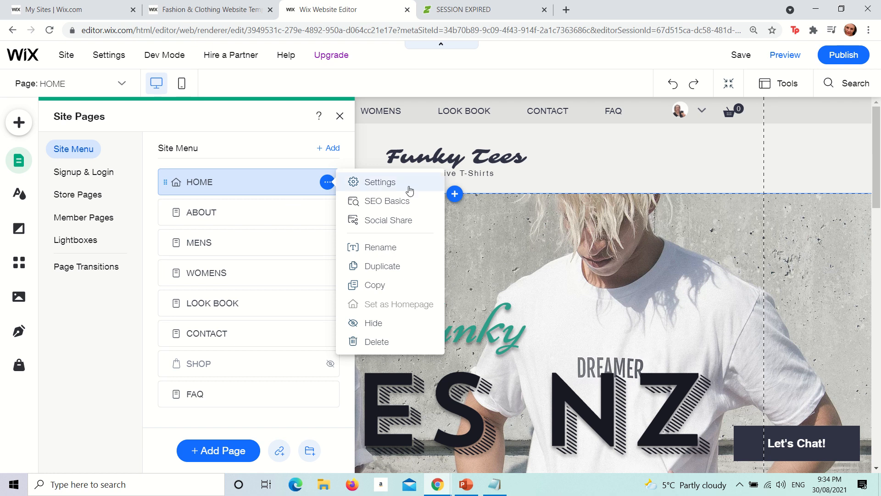
pyautogui.click(229, 211)
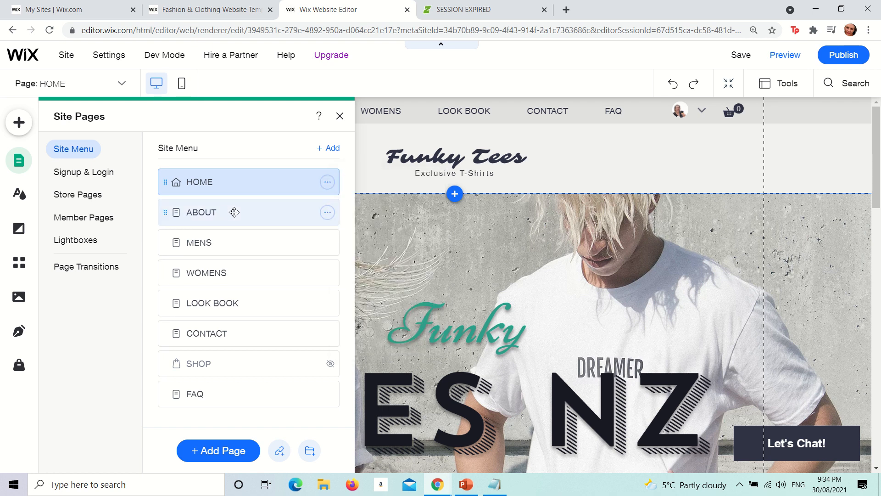
# - Set the ABOUT page as the site's homepage
pyautogui.moveTo(234, 212)
pyautogui.mouseDown()
pyautogui.moveTo(230, 175)
pyautogui.moveTo(222, 212)
pyautogui.mouseUp()
pyautogui.click(230, 174)
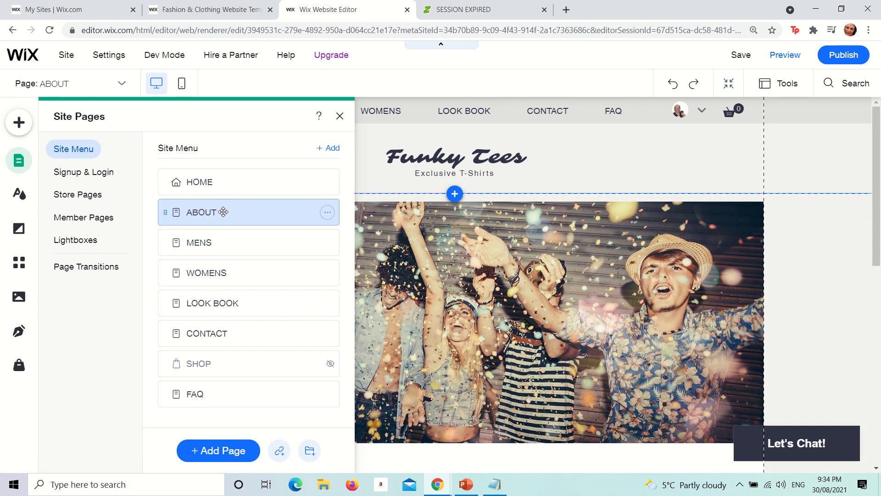
pyautogui.click(329, 212)
pyautogui.click(390, 334)
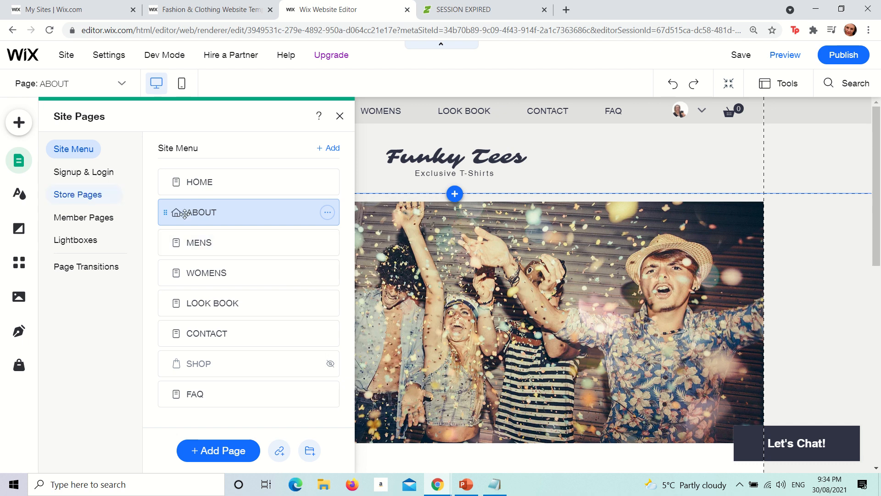
# - Set the HOME page as the site's homepage again
pyautogui.click(328, 182)
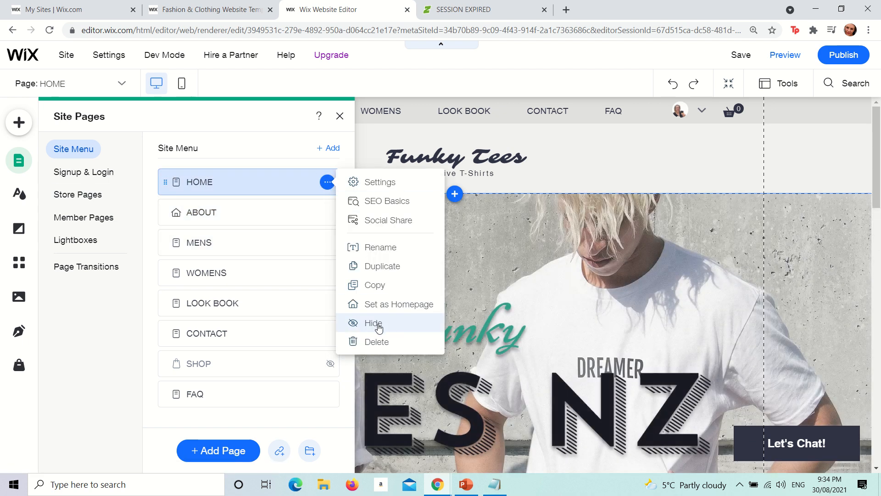
pyautogui.click(376, 307)
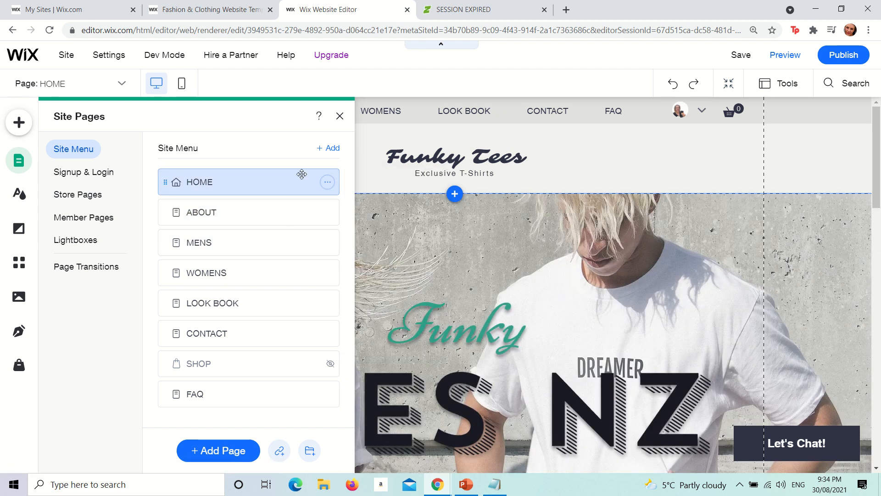
# - Examine the HOME page's settings, including its page info, layouts, permissions and social share options
pyautogui.click(327, 182)
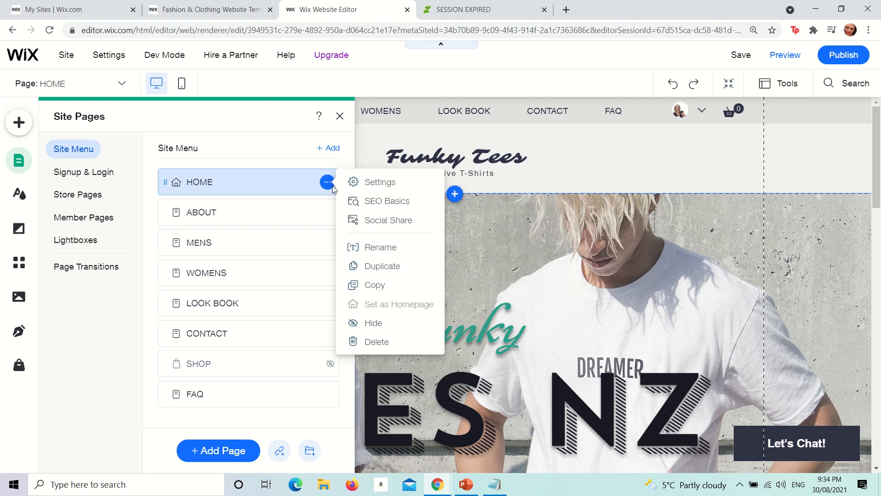
pyautogui.click(374, 183)
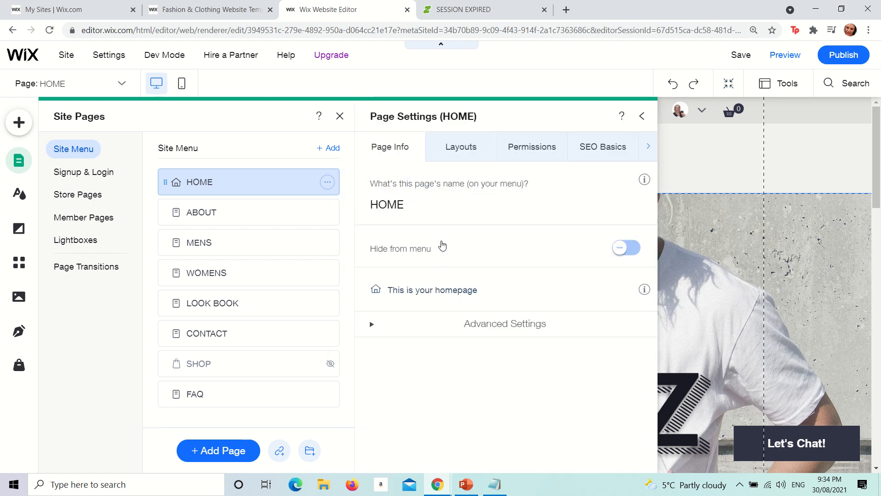
pyautogui.click(477, 147)
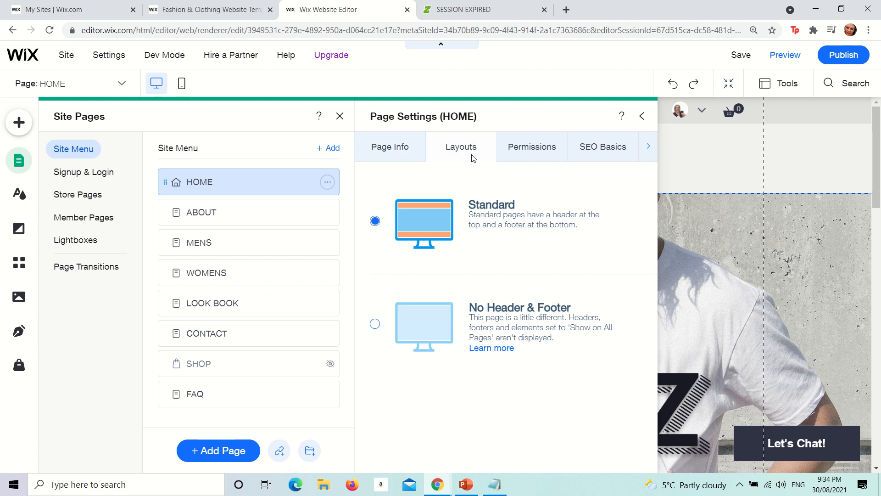
pyautogui.click(513, 158)
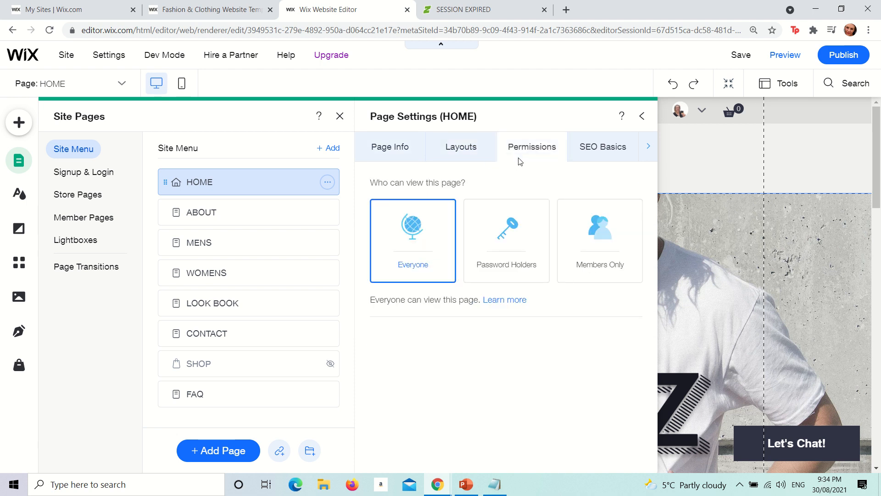
pyautogui.click(575, 159)
pyautogui.click(552, 146)
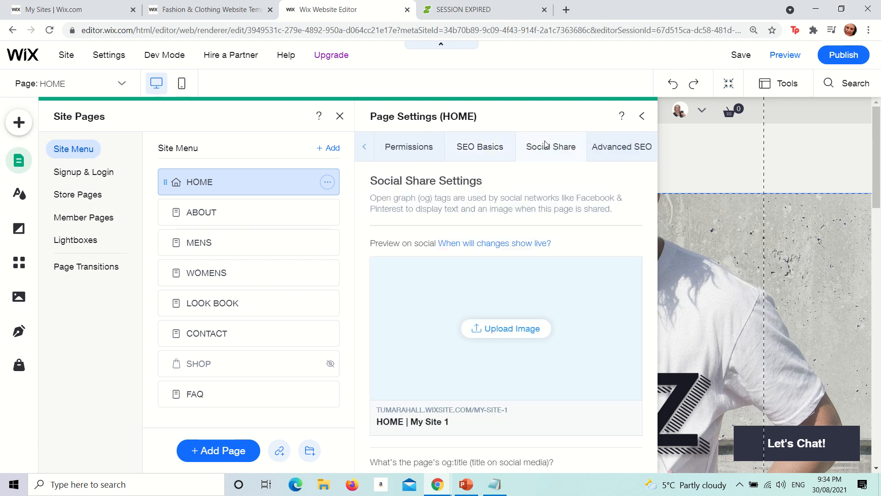
# - In the HOME page's SEO basics, set the title tag to "HOME | Funky Tees NZ"
pyautogui.click(481, 147)
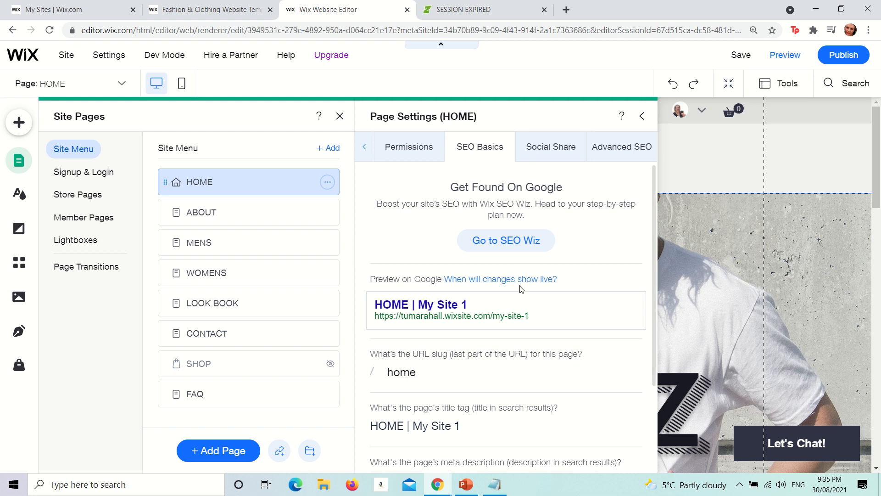
pyautogui.scroll(-1, 514, 275)
pyautogui.scroll(-1, 445, 328)
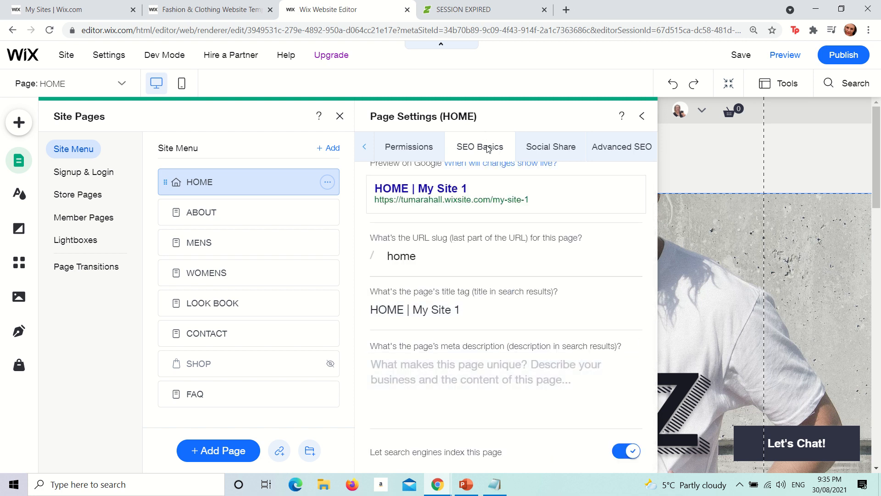
pyautogui.click(488, 315)
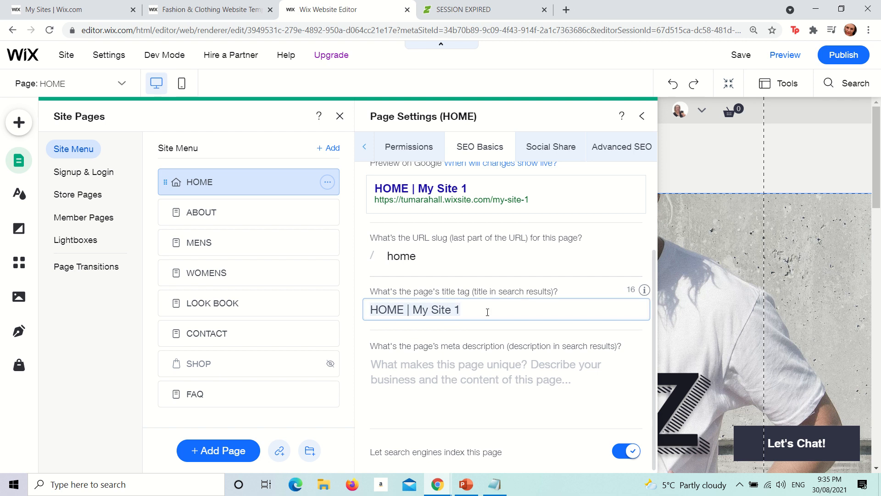
pyautogui.click(488, 312)
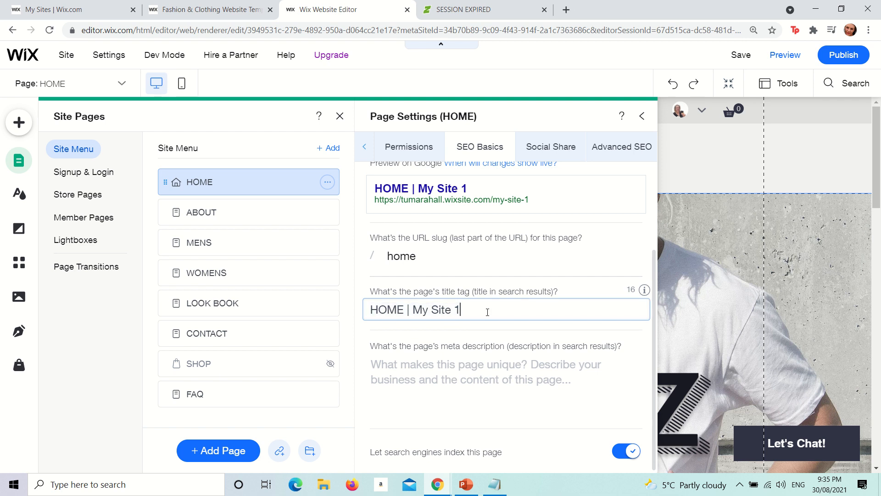
pyautogui.press('BackSpace')
pyautogui.press('BackSpace')
pyautogui.press('BackSpace')
pyautogui.press('BackSpace')
pyautogui.press('BackSpace')
pyautogui.press('BackSpace')
pyautogui.press('BackSpace')
pyautogui.press('BackSpace')
pyautogui.press('BackSpace')
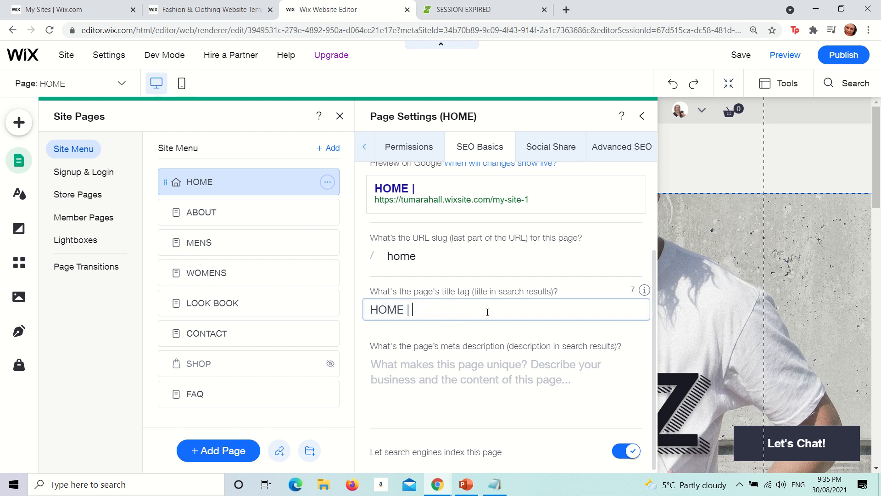
pyautogui.write('Funky ')
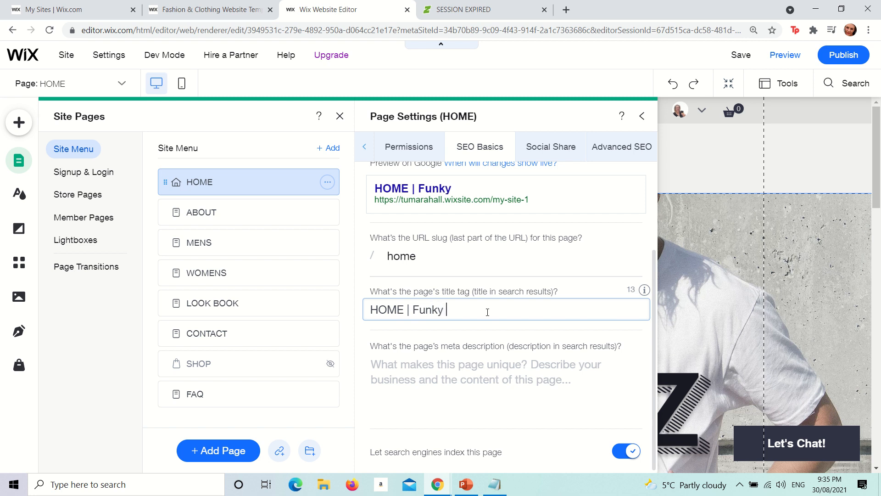
pyautogui.write('Tees NZ')
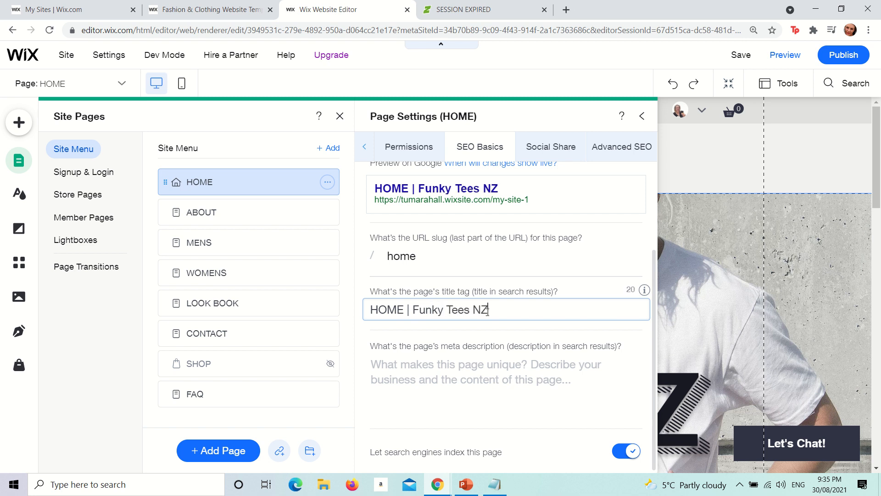
# - Set the HOME page's meta description to "We make amazing funky tees. Made in New Zealand. Free shipping nationwide."
pyautogui.click(542, 374)
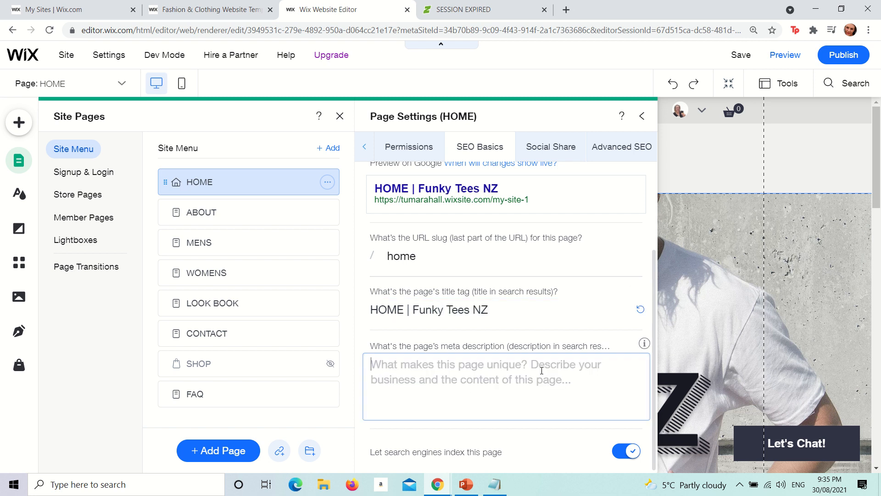
pyautogui.click(541, 370)
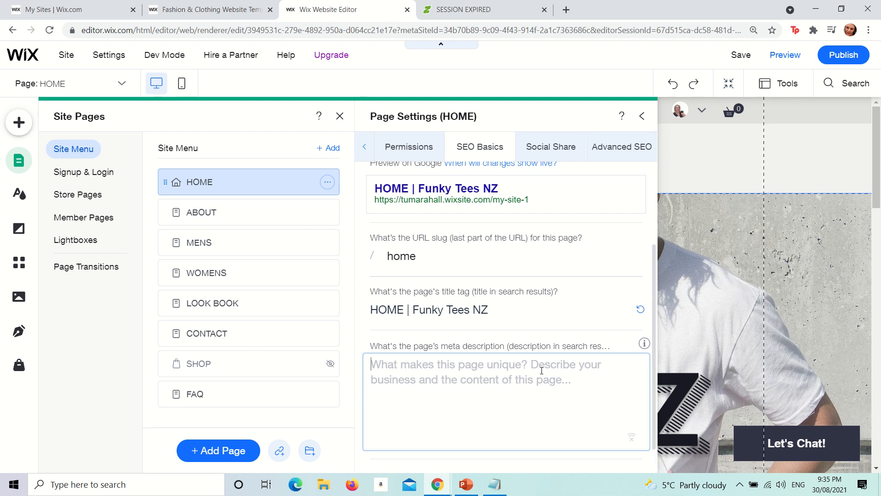
pyautogui.write('We make ')
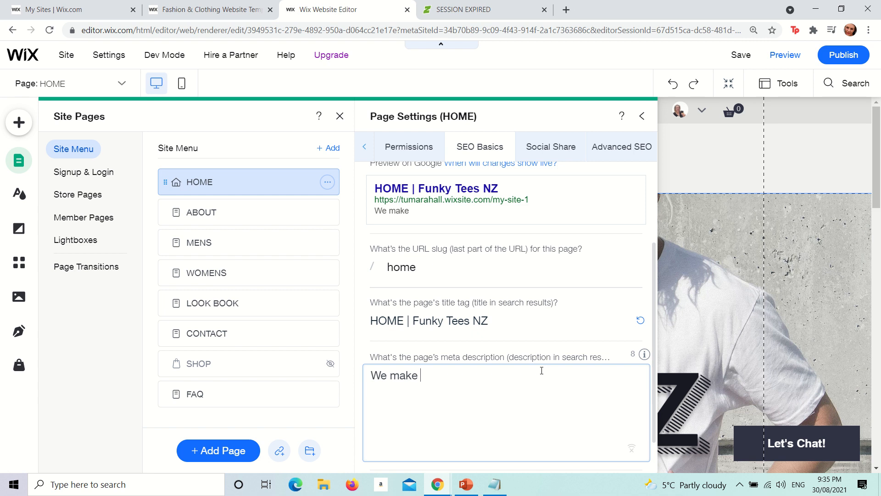
pyautogui.write('o')
pyautogui.press('BackSpace')
pyautogui.write('amazing')
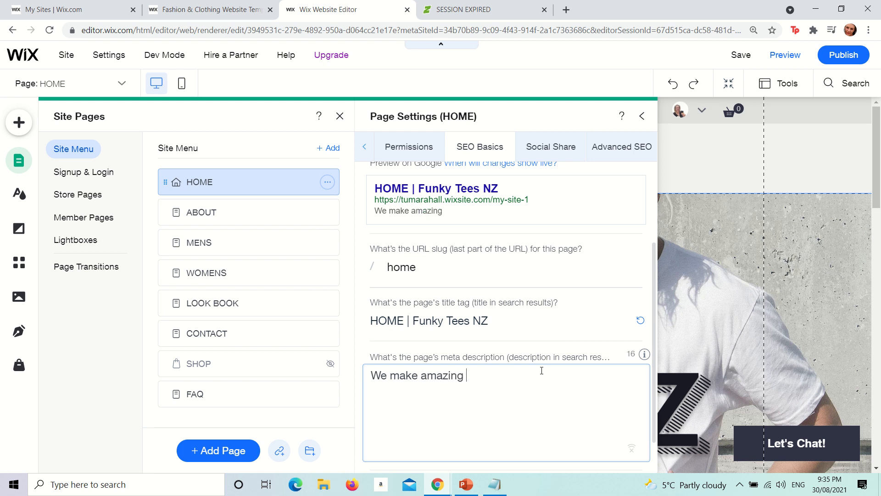
pyautogui.write(' funky te')
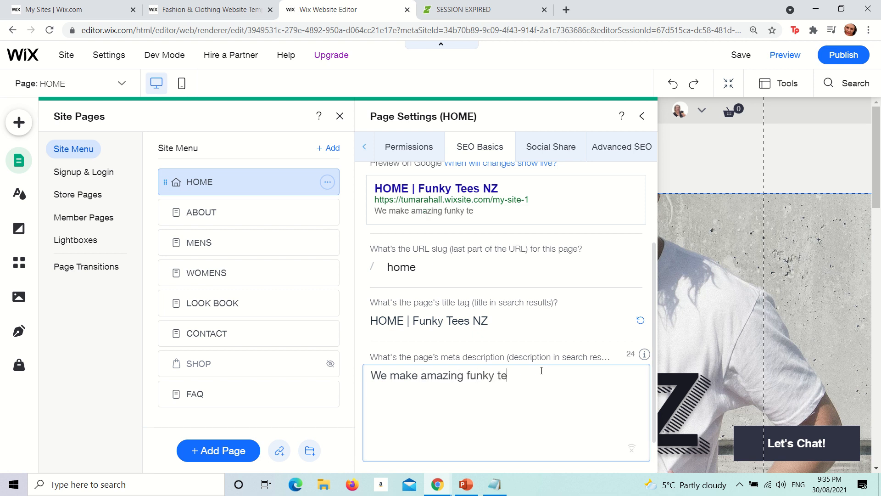
pyautogui.write('es.......')
pyautogui.press('BackSpace')
pyautogui.press('BackSpace')
pyautogui.press('BackSpace')
pyautogui.press('BackSpace')
pyautogui.press('BackSpace')
pyautogui.press('BackSpace')
pyautogui.write('. Made in New')
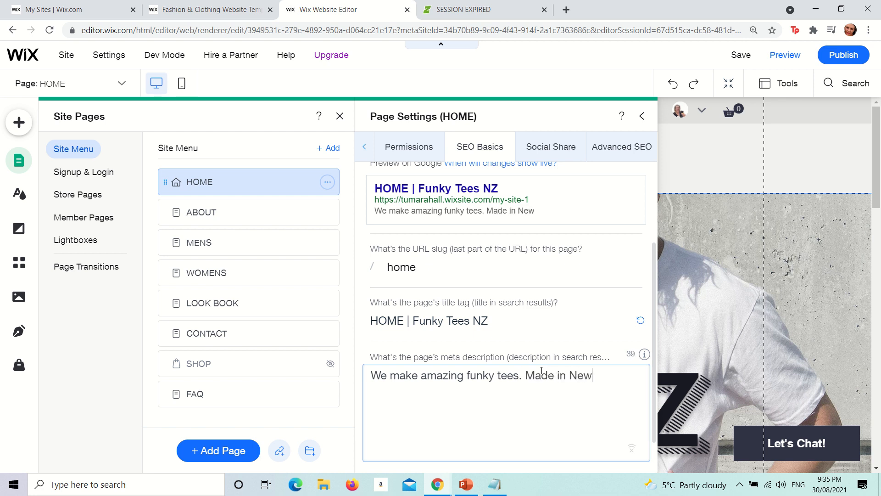
pyautogui.write(' Zealn')
pyautogui.press('BackSpace')
pyautogui.press('BackSpace')
pyautogui.write('land.')
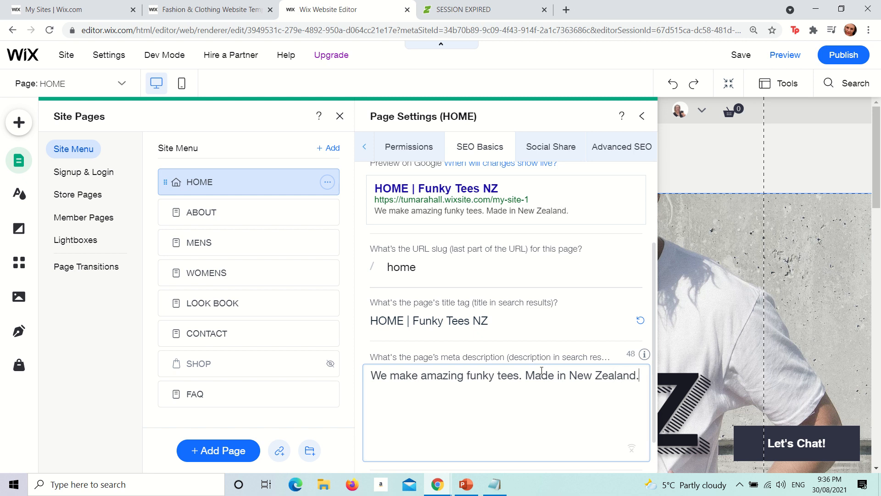
pyautogui.write(' Free shipping n')
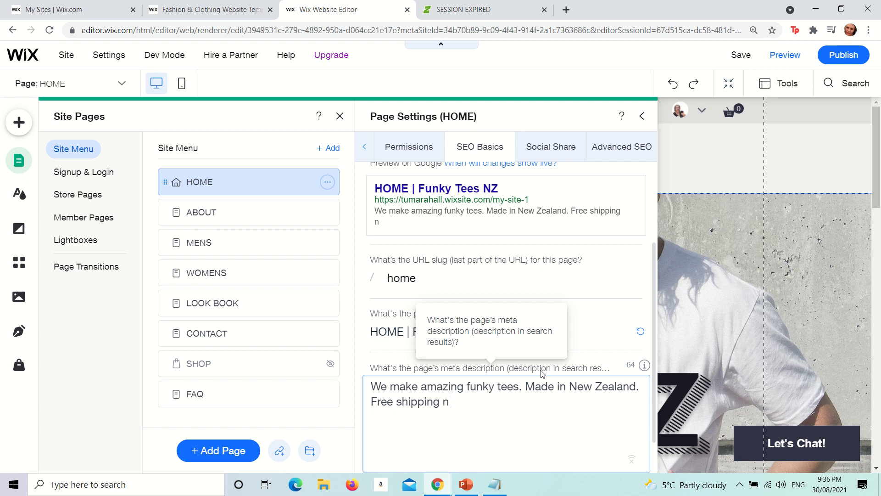
pyautogui.write('ationwide.')
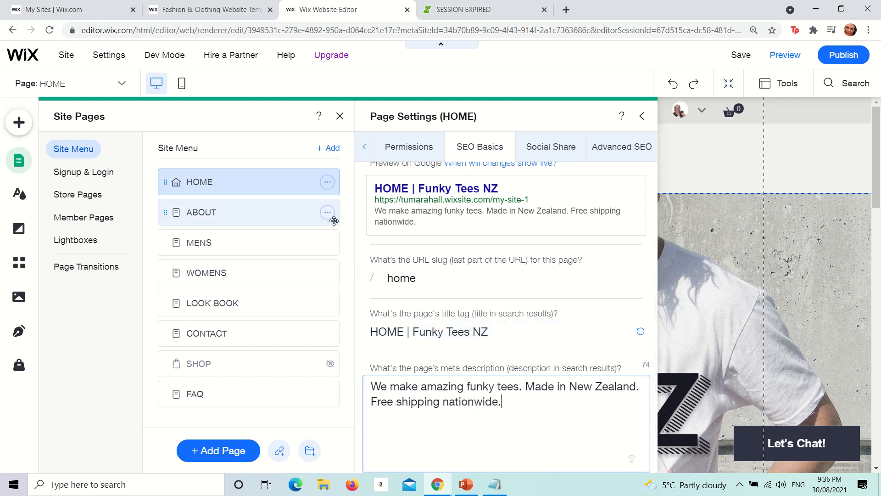
# - Compare the SEO basics of the ABOUT page with those of the HOME page
pyautogui.click(294, 214)
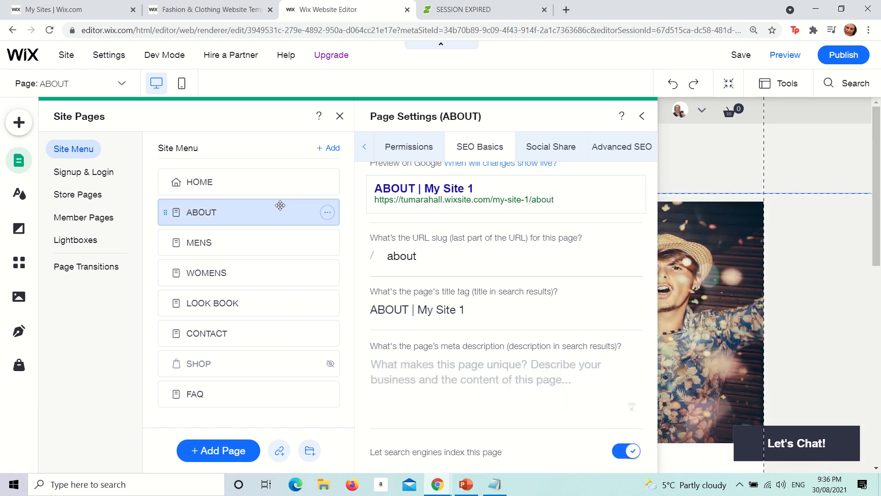
pyautogui.click(263, 184)
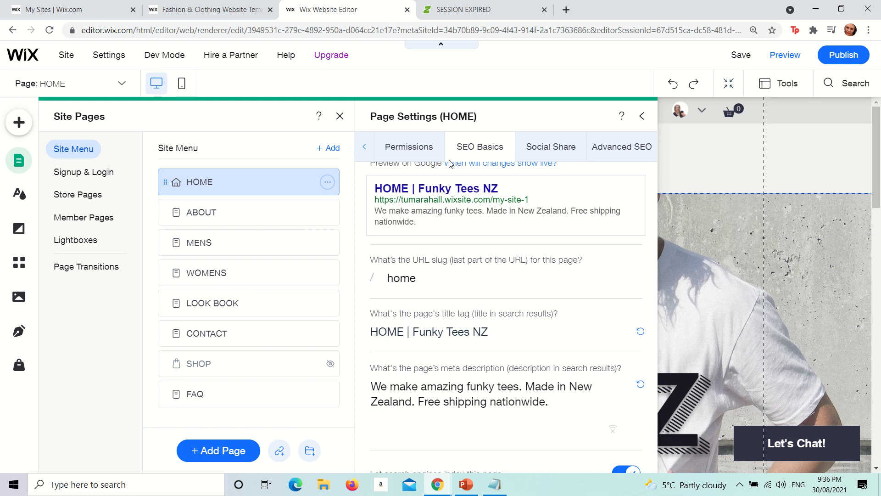
pyautogui.click(500, 334)
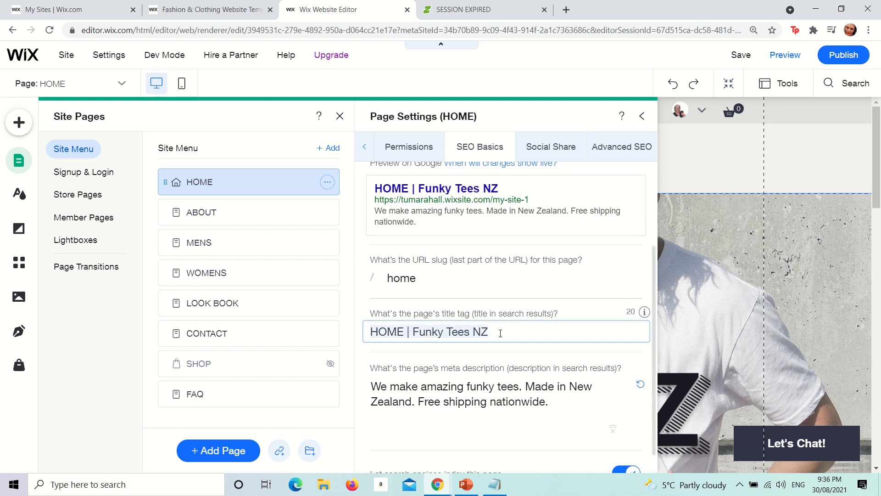
# - Set the ABOUT page's SEO title tag to "ABOUT | Funky Tees NZ"
pyautogui.click(271, 202)
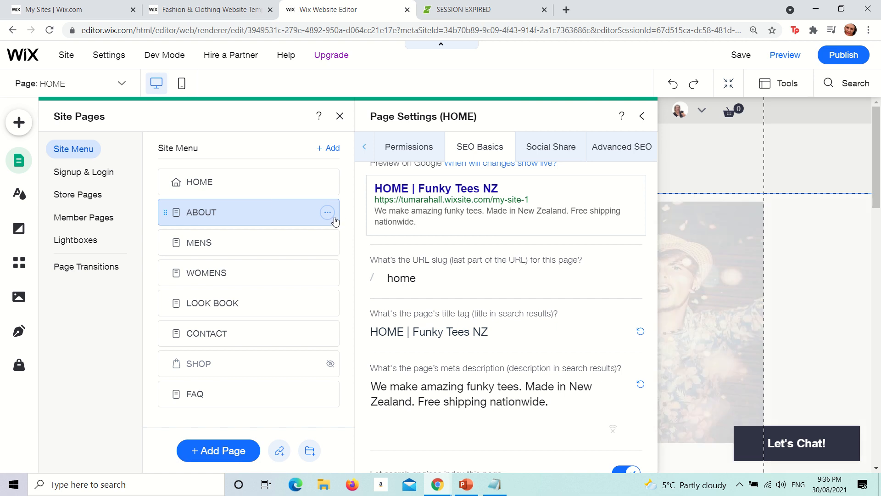
pyautogui.click(505, 317)
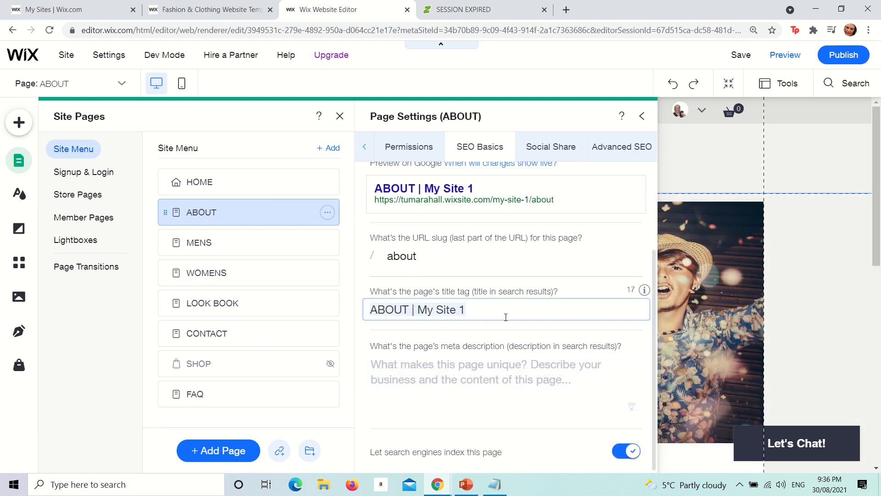
pyautogui.click(505, 317)
pyautogui.press('BackSpace')
pyautogui.press('BackSpace')
pyautogui.press('BackSpace')
pyautogui.press('BackSpace')
pyautogui.press('BackSpace')
pyautogui.press('BackSpace')
pyautogui.press('BackSpace')
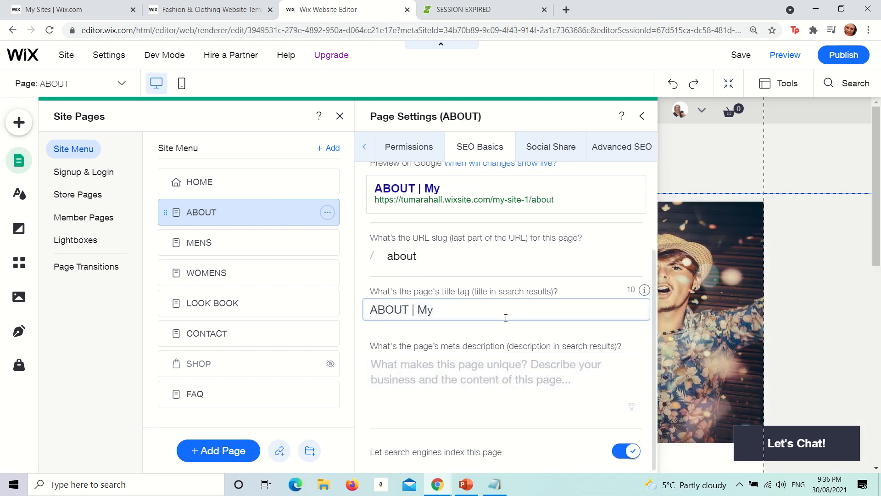
pyautogui.press('BackSpace')
pyautogui.press('BackSpace')
pyautogui.write('Funky Tees NZ')
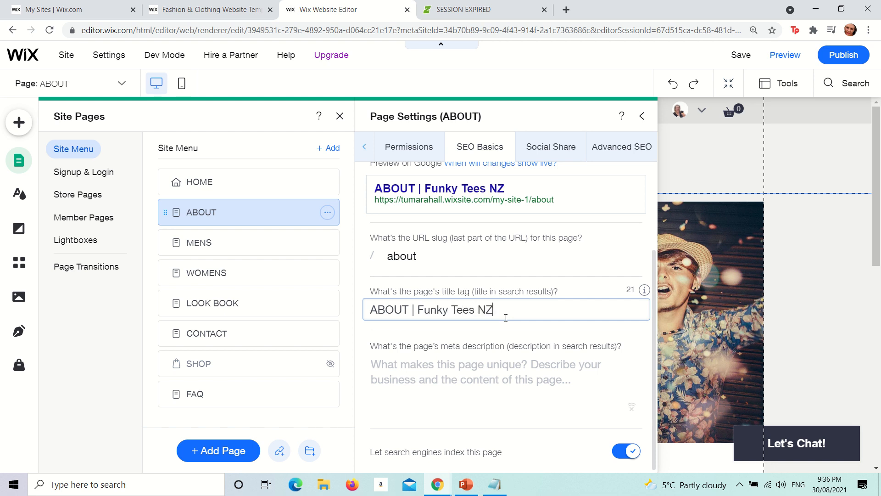
# - Set the ABOUT page's meta description to "The story behind Funky Tees." and show the options available for that page
pyautogui.press('Tab')
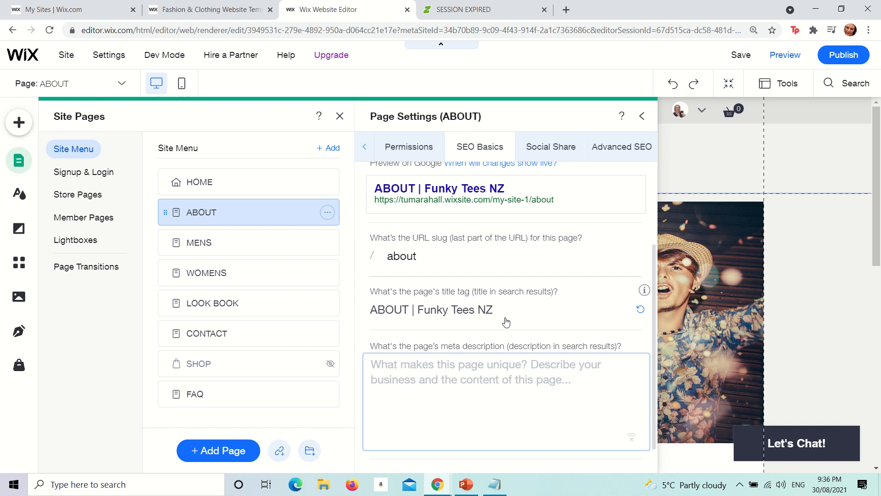
pyautogui.write('The story ')
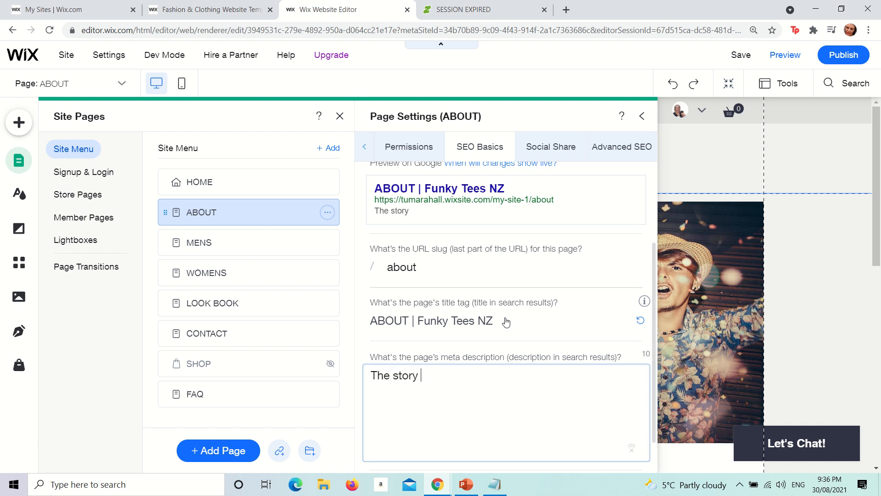
pyautogui.write('behind Fun')
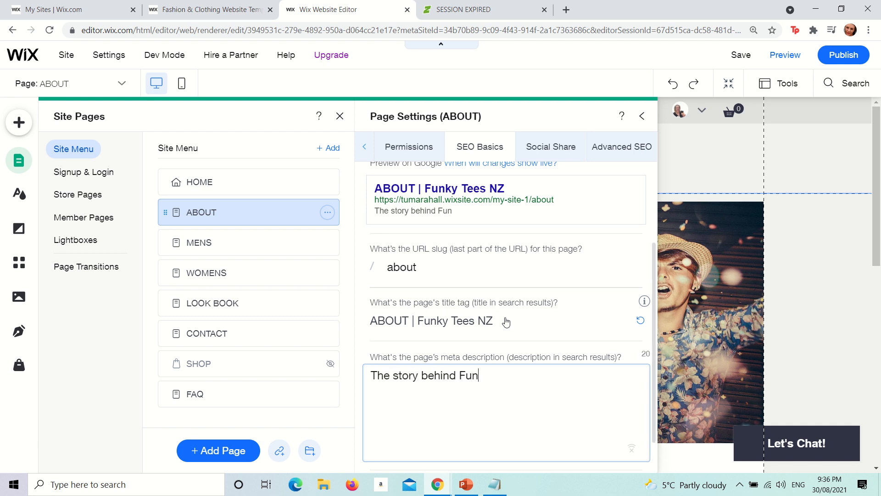
pyautogui.write('ky Tees.')
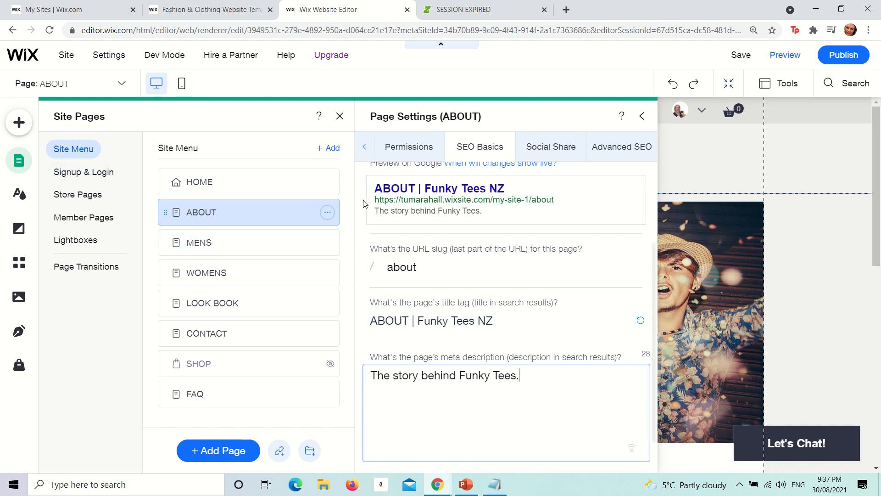
pyautogui.click(332, 218)
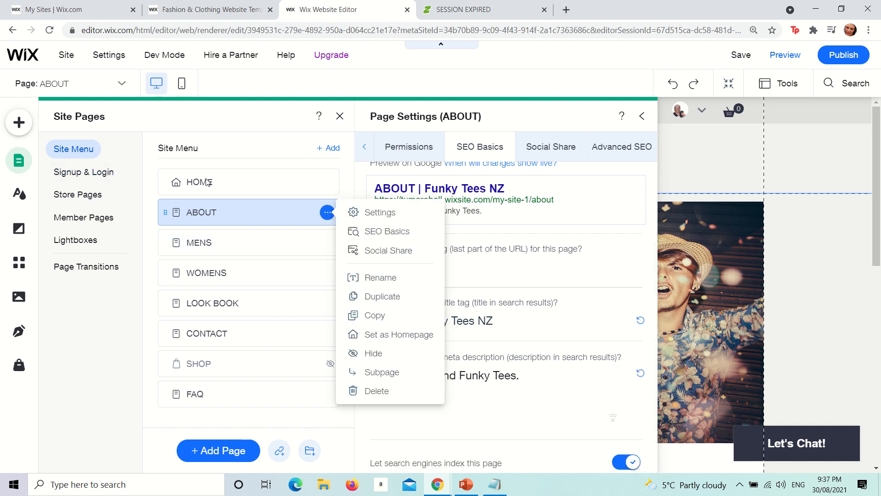
# - Leave the ABOUT page's settings and review the site's Signup & Login pages and Store Pages
pyautogui.click(220, 146)
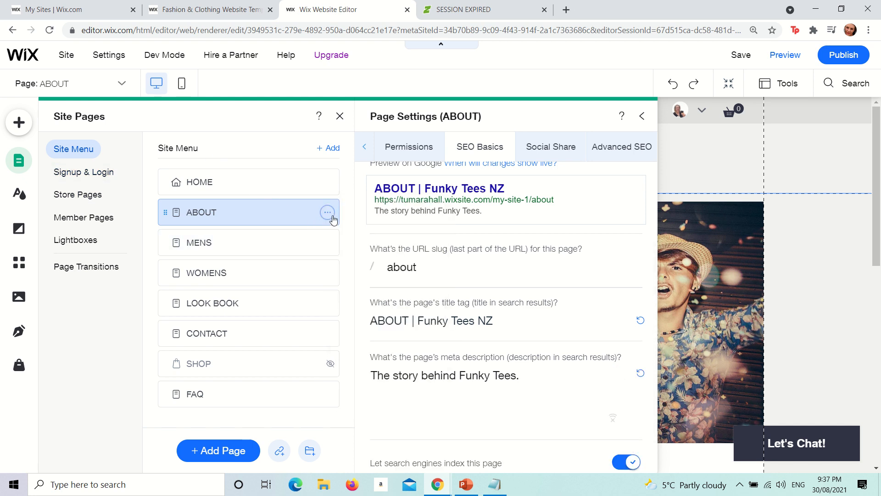
pyautogui.click(643, 118)
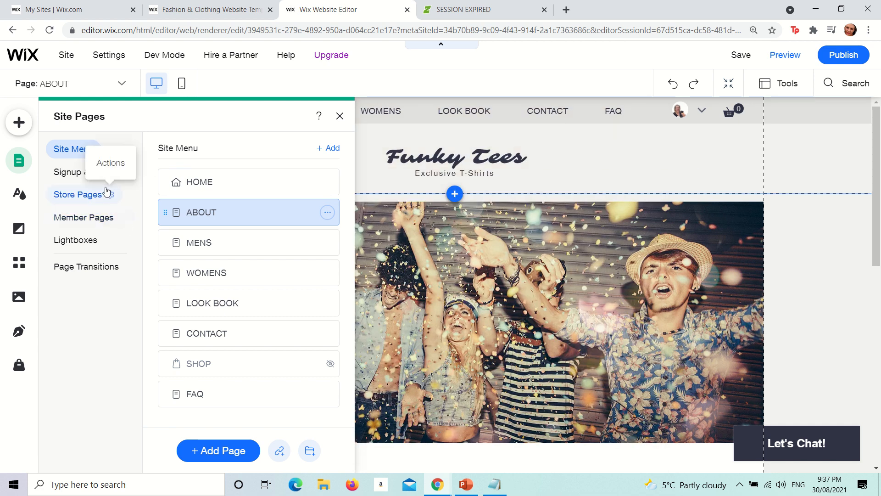
pyautogui.click(93, 182)
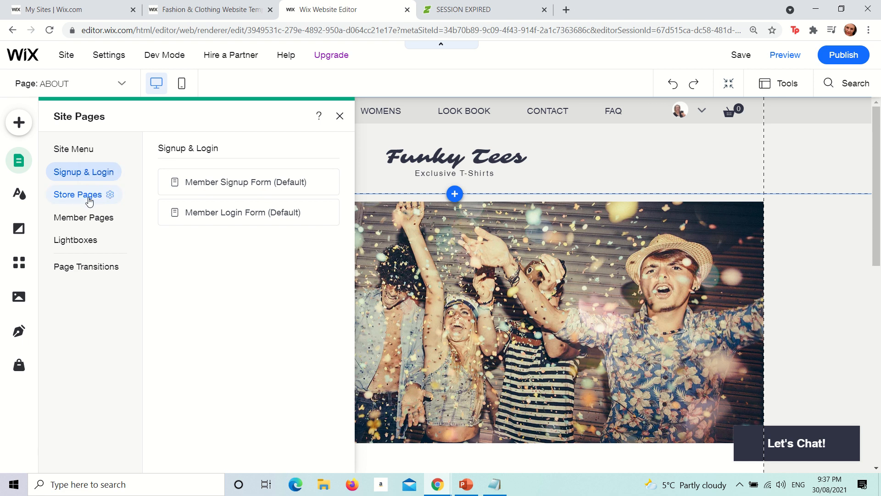
pyautogui.click(90, 202)
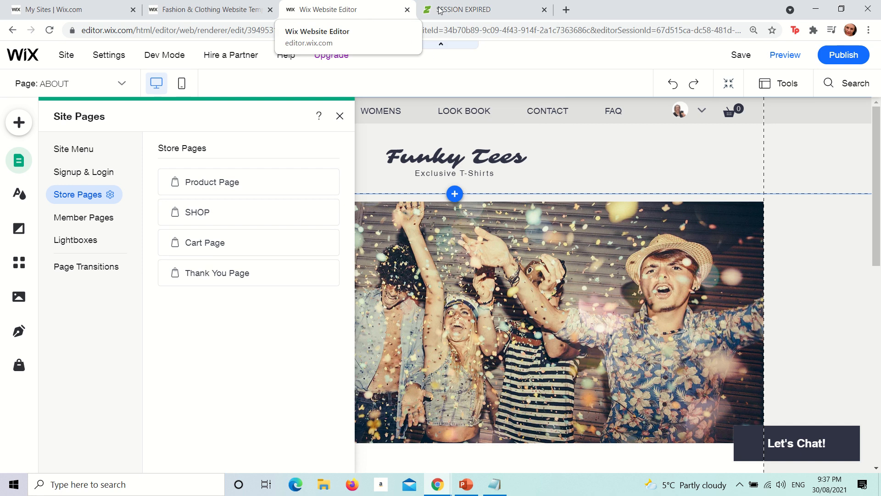
# - Open the Mighty Meats website, mightymeats.co.nz, in a new browser tab
pyautogui.click(566, 9)
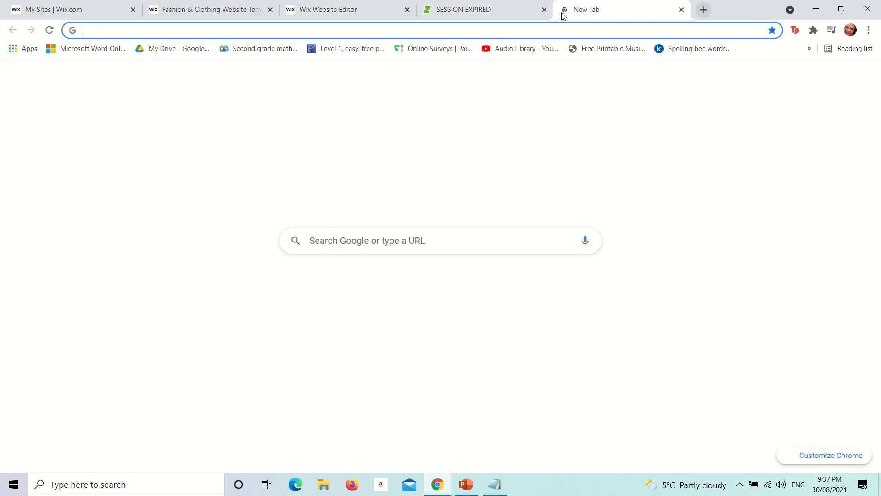
pyautogui.write('mighty')
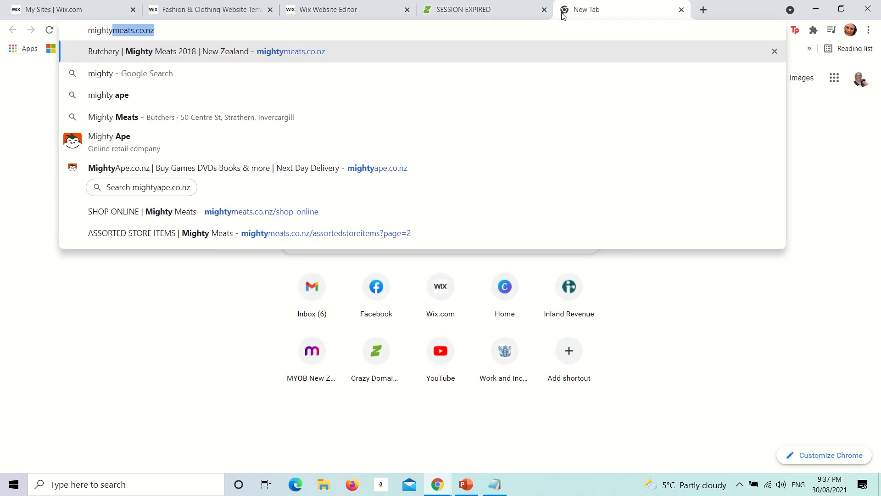
pyautogui.press('Return')
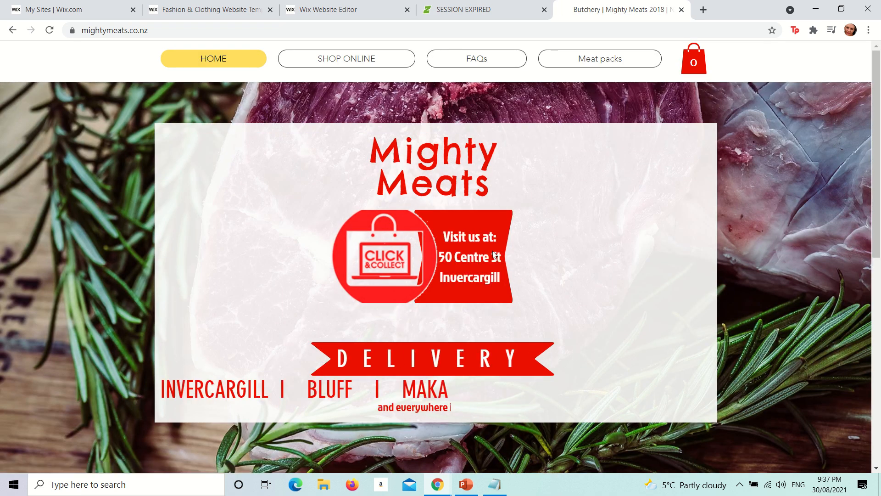
# - Browse the Mighty Meats online shop from the meat packs to the store items and open the Breakfast sausages 9pk product
pyautogui.click(364, 63)
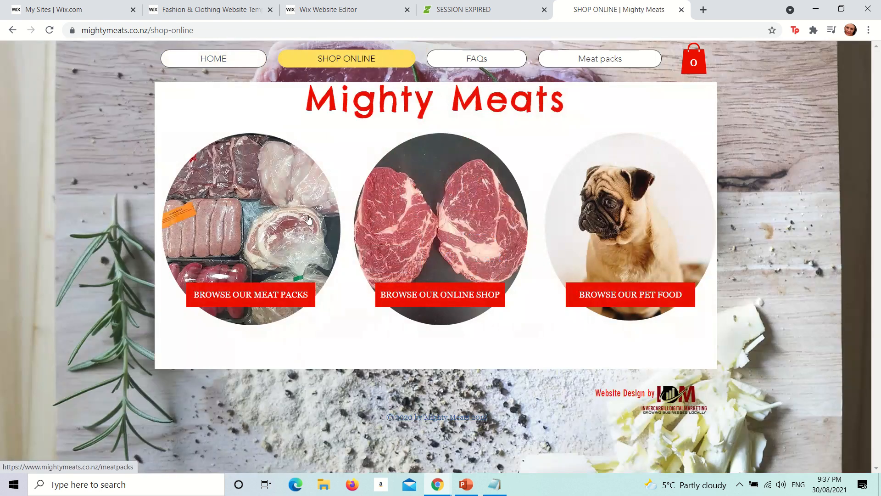
pyautogui.click(309, 219)
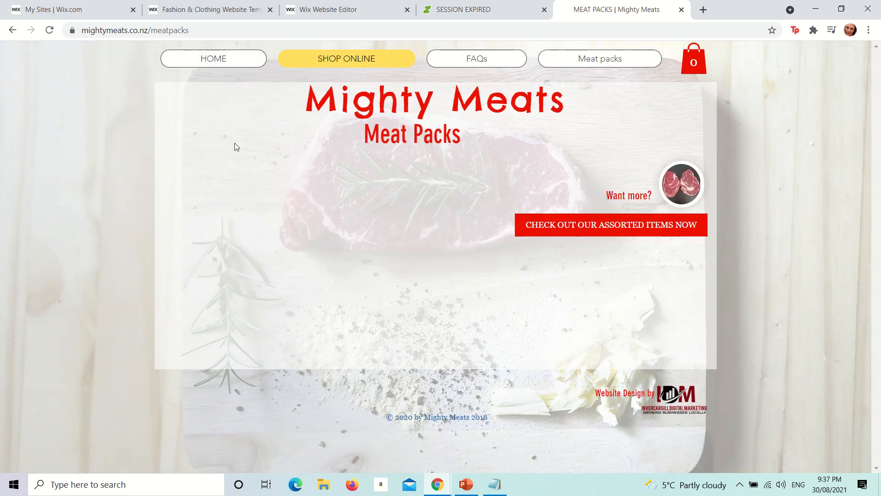
pyautogui.click(341, 59)
pyautogui.click(337, 98)
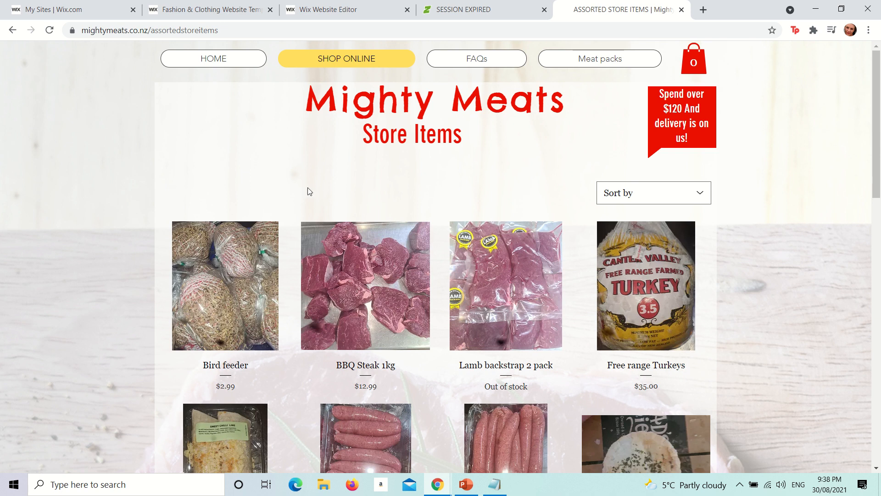
pyautogui.scroll(-3, 303, 197)
pyautogui.scroll(-3, 297, 203)
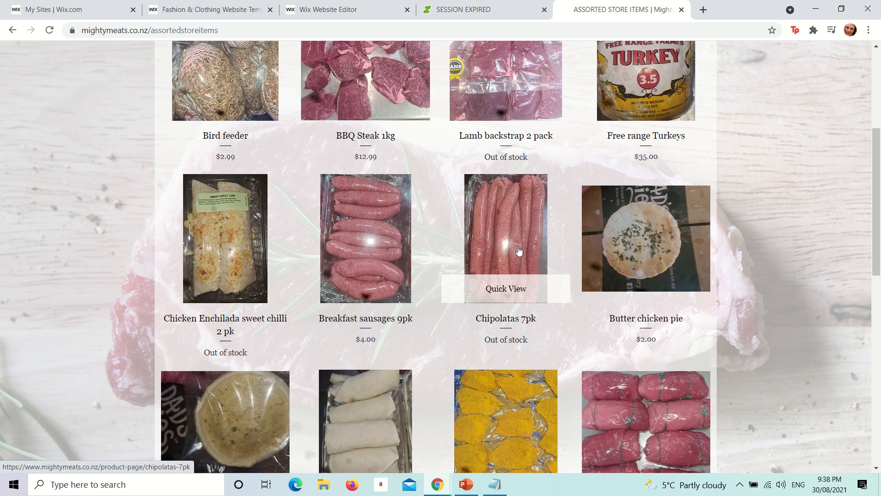
pyautogui.click(389, 234)
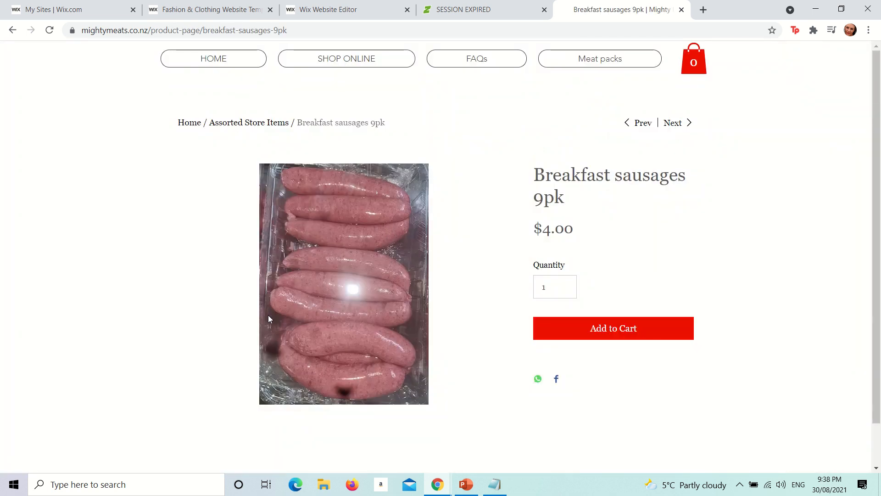
# - Point out the price on the Breakfast sausages 9pk product page and set the quantity to 2
pyautogui.scroll(-1, 359, 282)
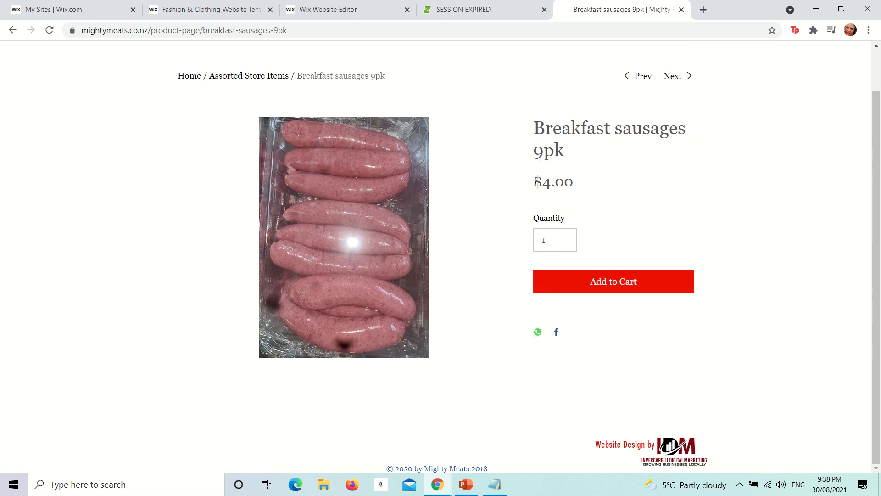
pyautogui.tripleClick(567, 180)
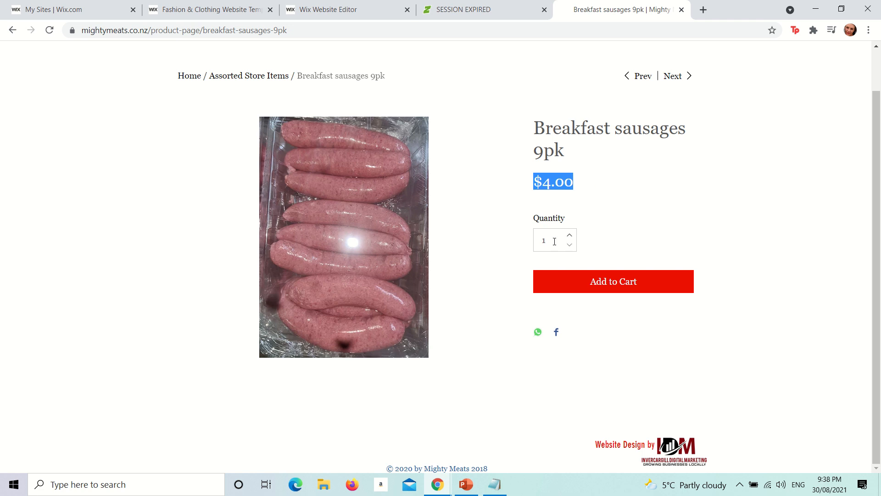
pyautogui.click(555, 244)
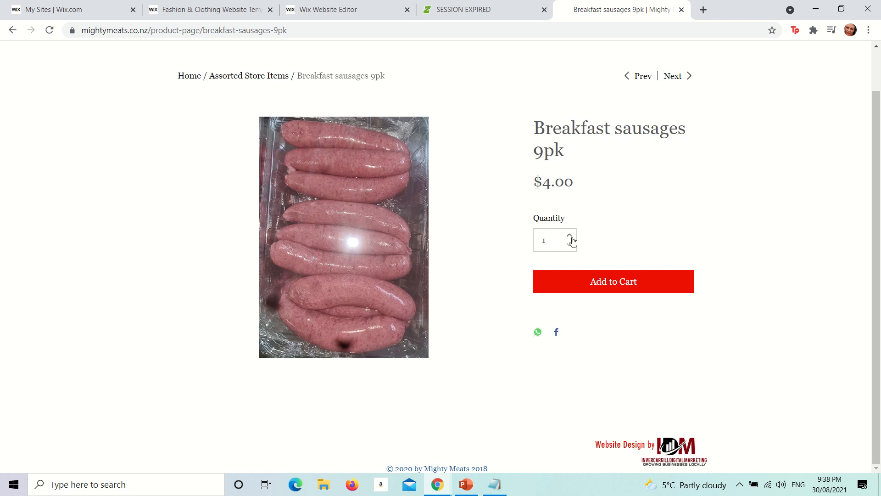
pyautogui.click(569, 236)
pyautogui.click(597, 281)
# - Close the expired Crazy Domains checkout tab and return to the Wix editor
pyautogui.click(459, 10)
pyautogui.click(349, 10)
pyautogui.click(450, 12)
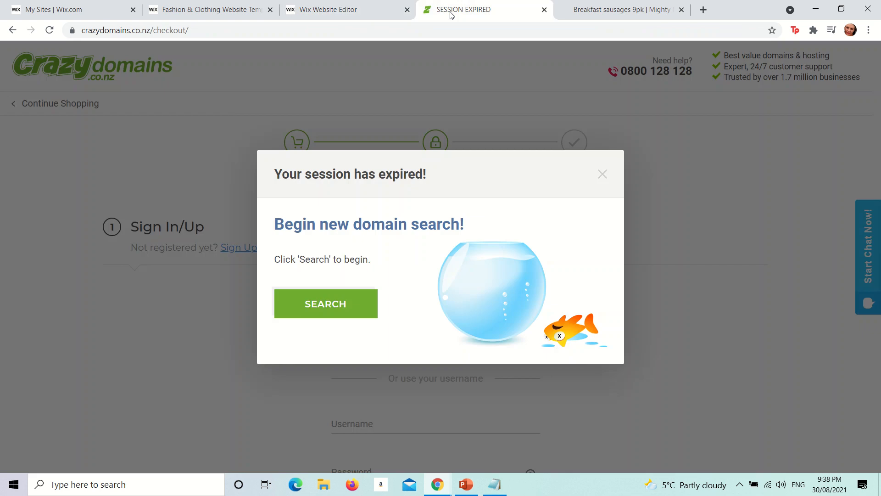
pyautogui.click(364, 4)
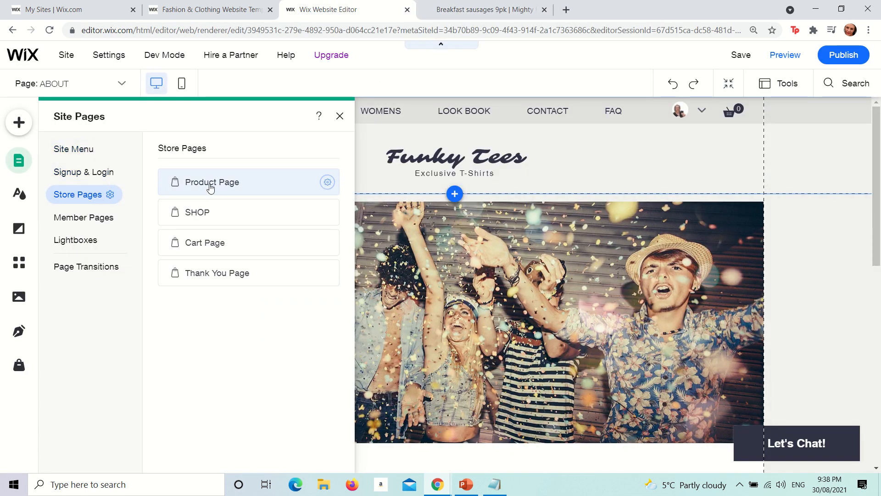
# - Open the store's Product Page in the editor and examine its layout, including product info, refund policy and description
pyautogui.click(206, 212)
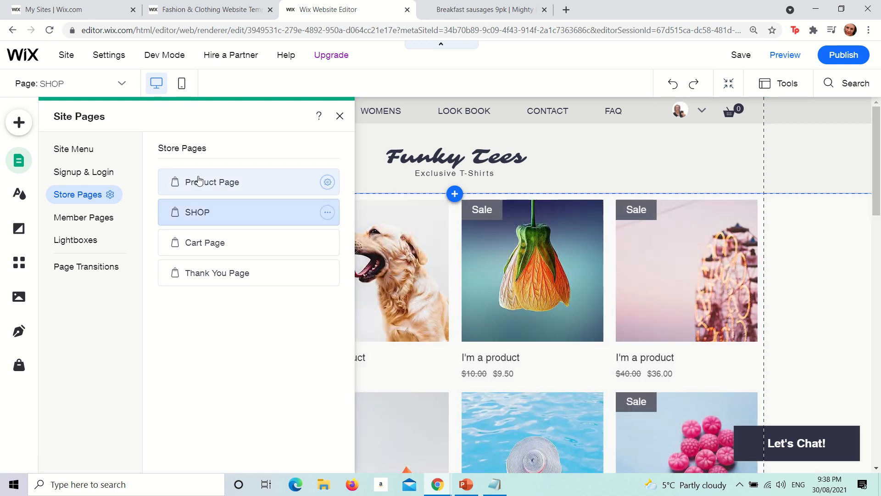
pyautogui.click(246, 195)
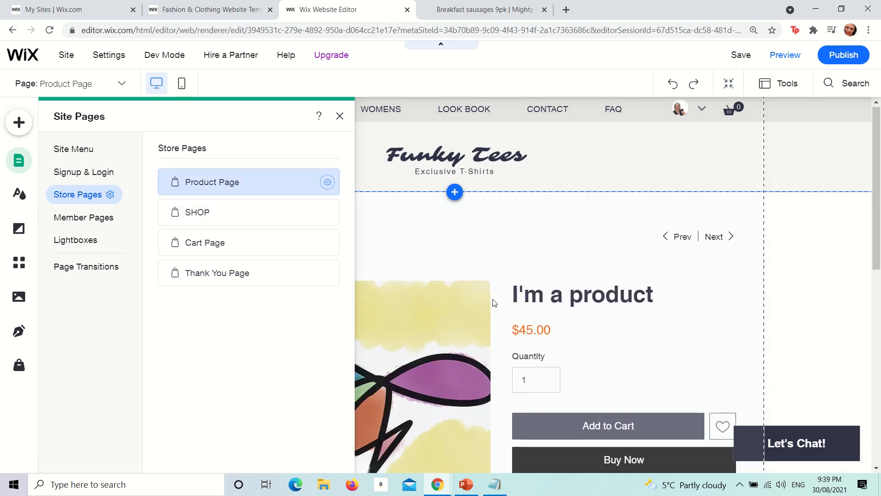
pyautogui.scroll(-1, 494, 303)
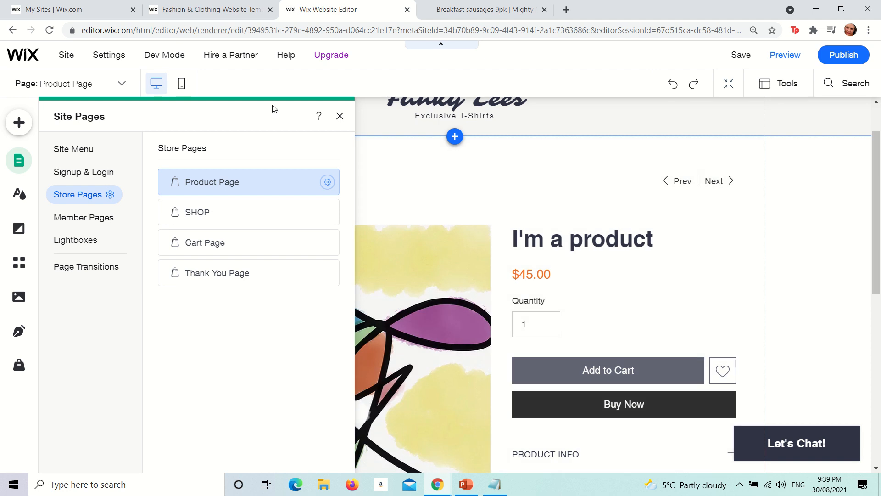
pyautogui.click(340, 116)
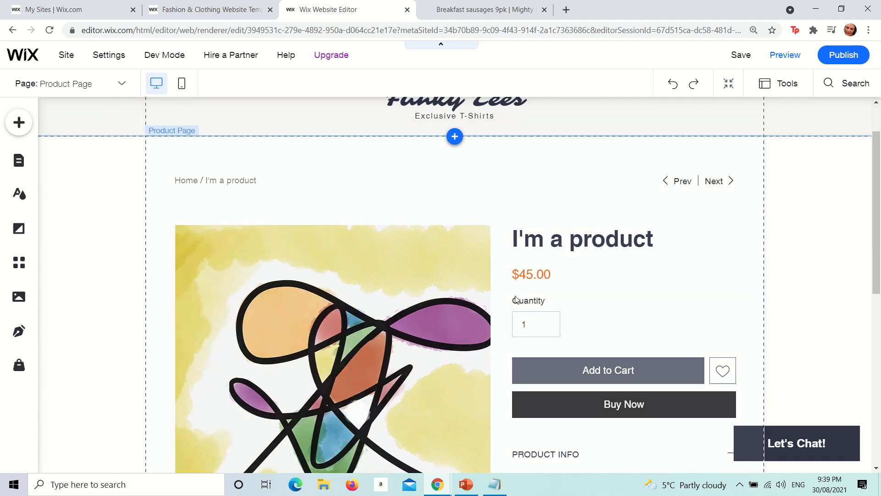
pyautogui.scroll(-2, 531, 282)
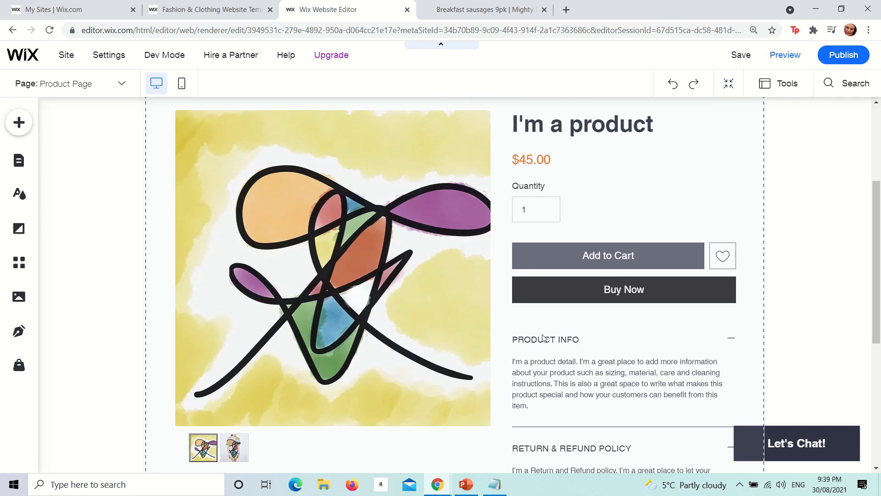
pyautogui.scroll(-3, 539, 345)
pyautogui.scroll(-1, 539, 347)
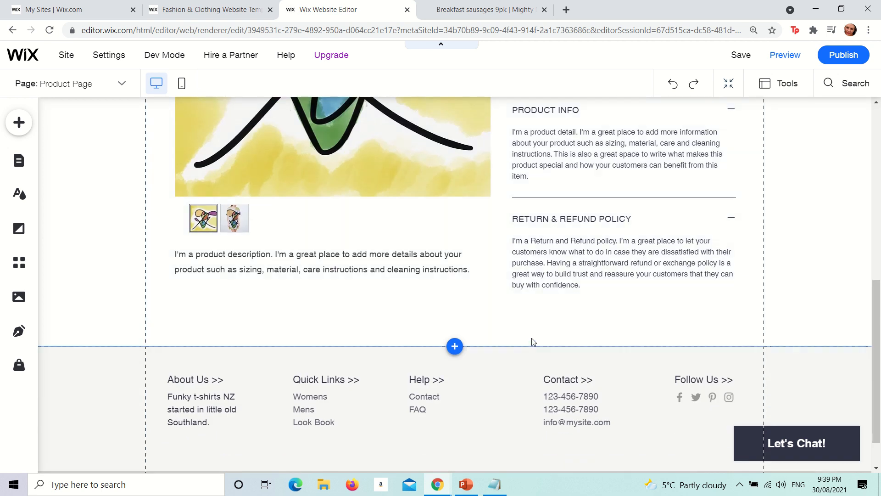
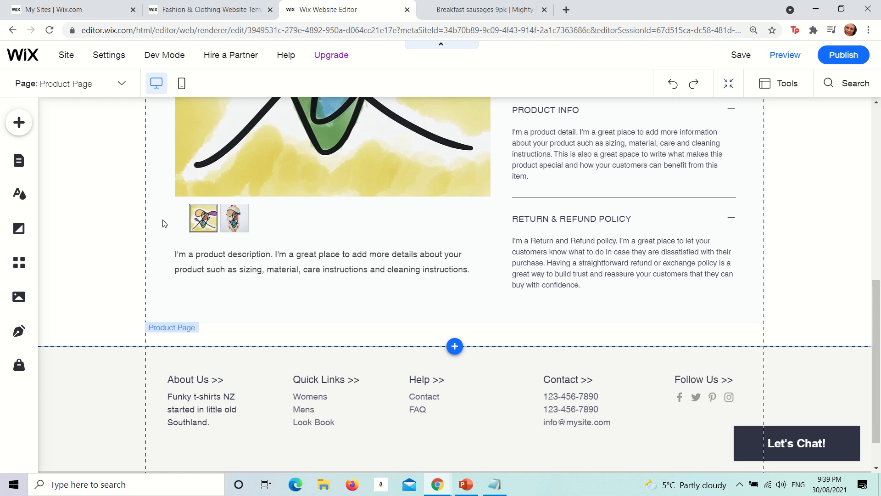
pyautogui.scroll(1, 283, 270)
pyautogui.scroll(5, 283, 269)
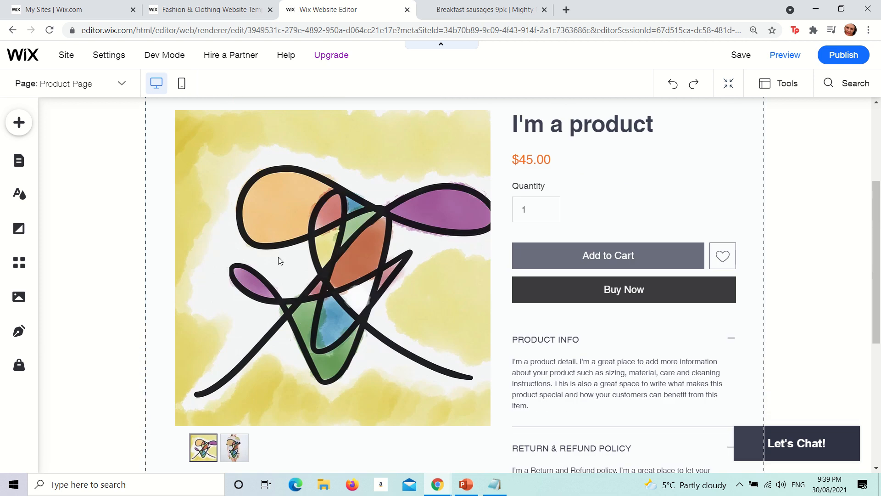
pyautogui.scroll(1, 542, 152)
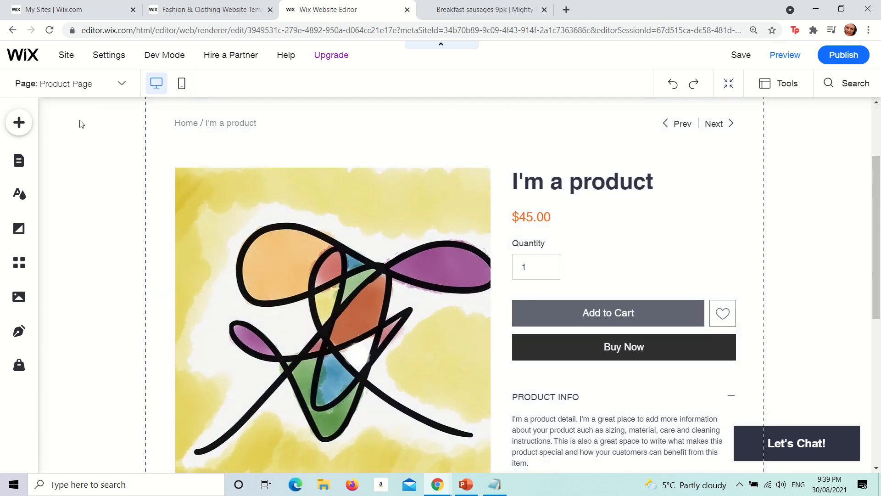
# - Examine the product gallery on the SHOP store page, and open the Cart Page
pyautogui.click(27, 158)
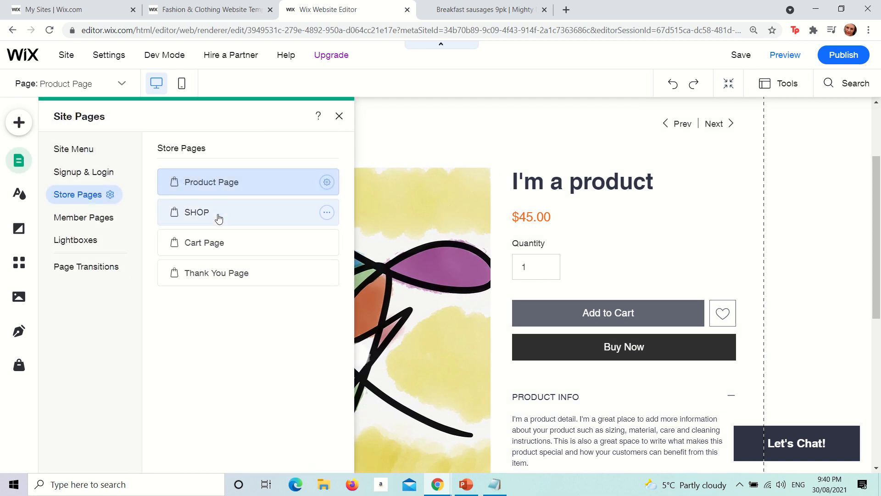
pyautogui.click(219, 219)
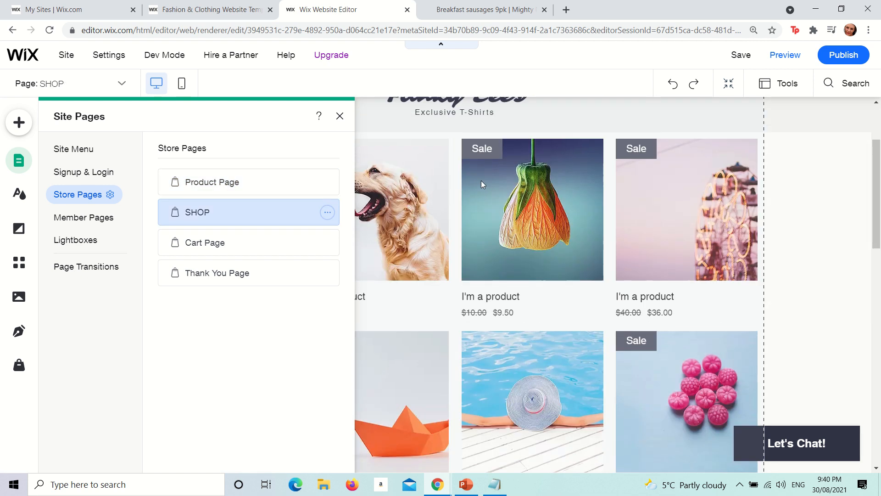
pyautogui.scroll(-2, 485, 181)
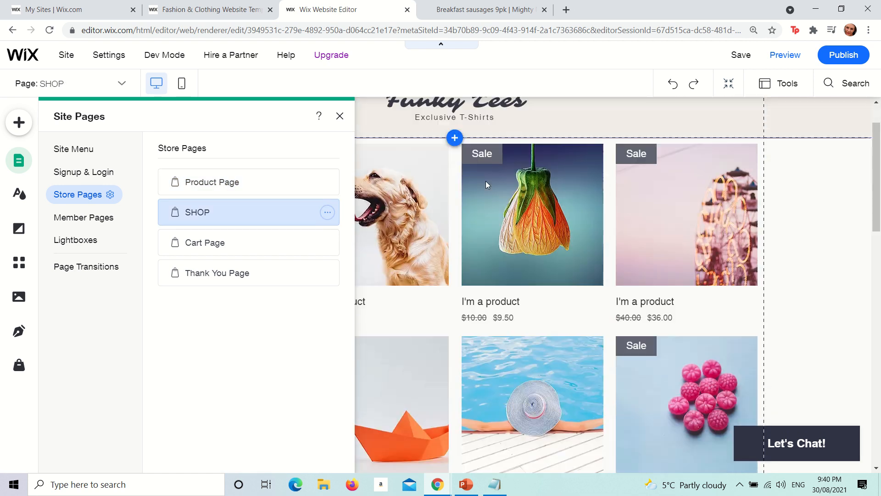
pyautogui.scroll(-14, 486, 182)
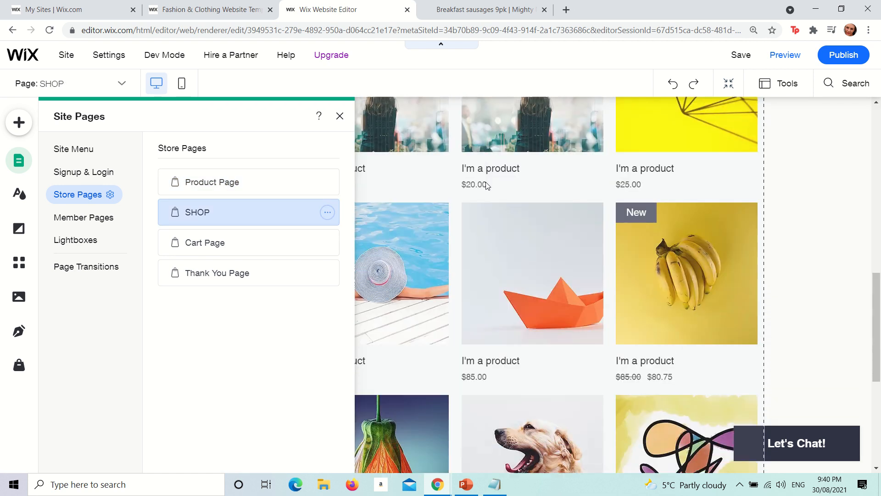
pyautogui.scroll(-2, 486, 185)
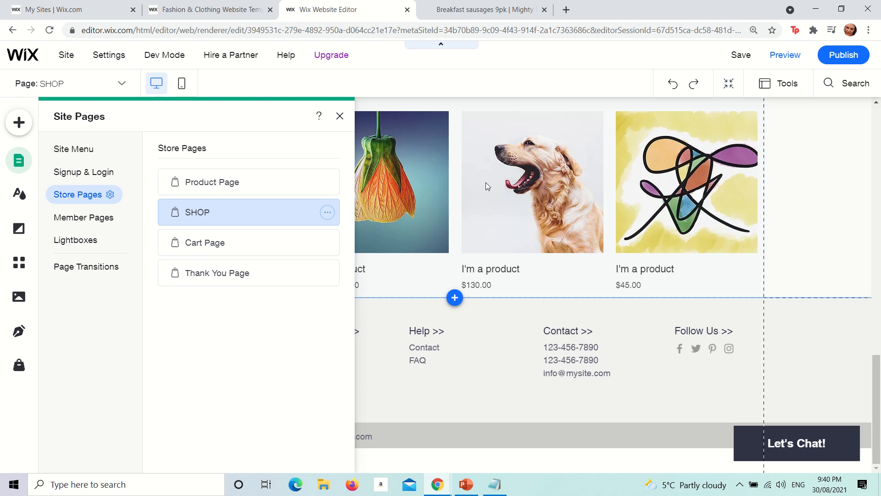
pyautogui.click(236, 242)
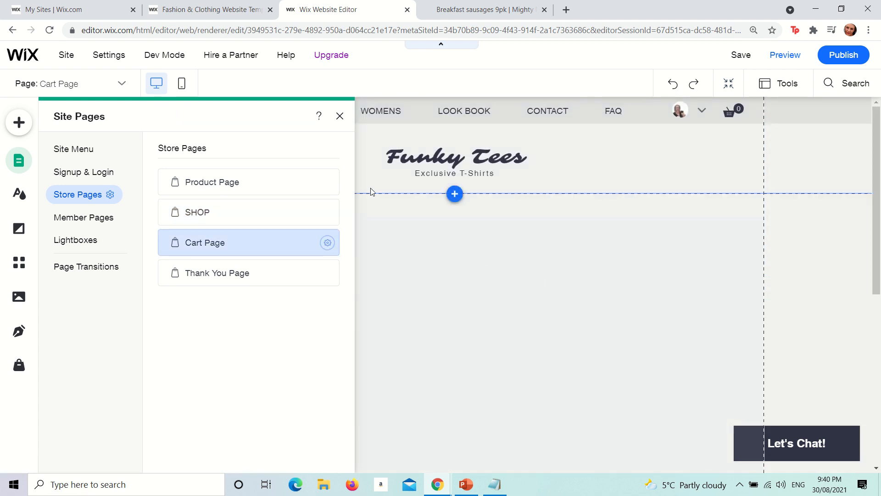
# - Switch to the Mighty Meats site, add the two packs of breakfast sausages to the cart and view the full cart
pyautogui.click(472, 12)
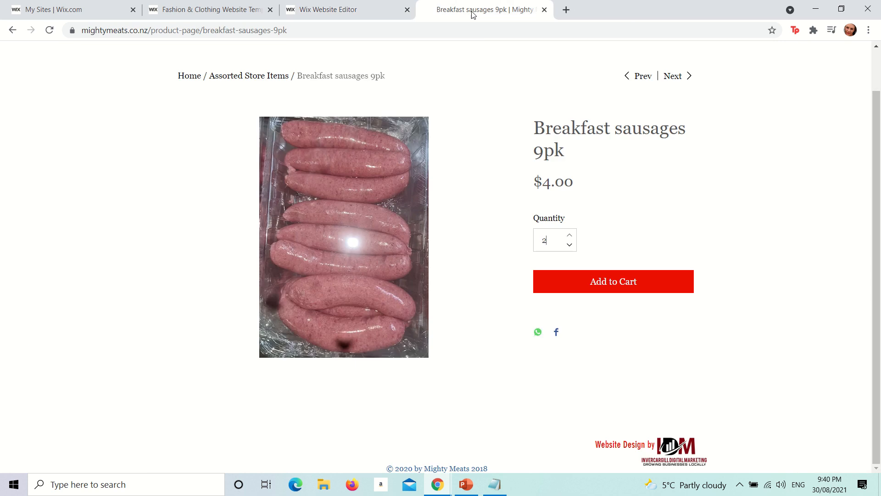
pyautogui.click(613, 281)
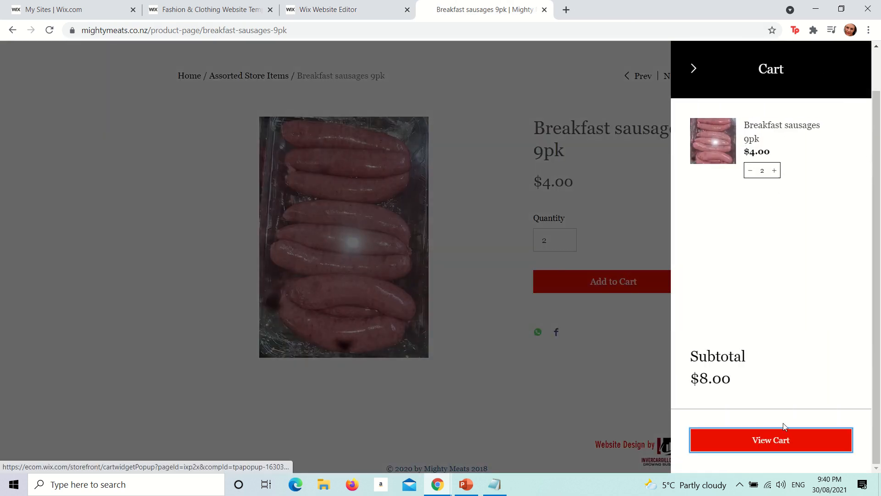
pyautogui.click(783, 437)
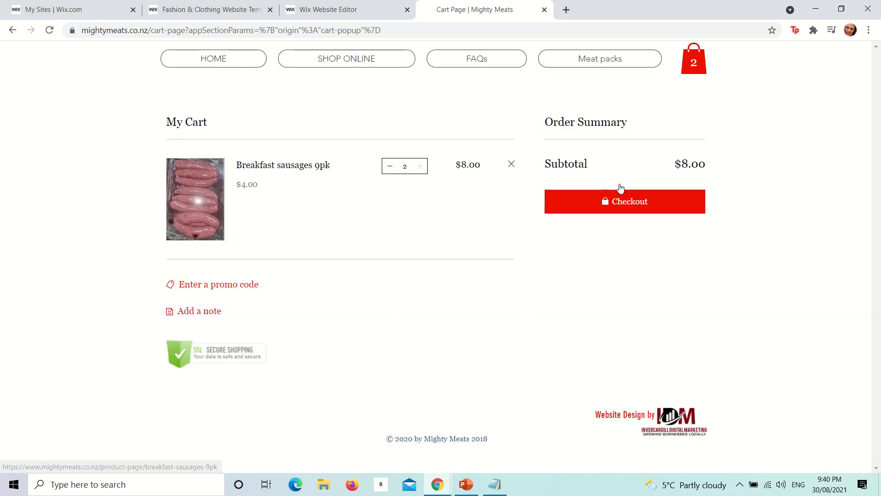
# - Return to the Wix editor, open the store's Thank You Page and examine its order number, total and shipping sections
pyautogui.click(331, 11)
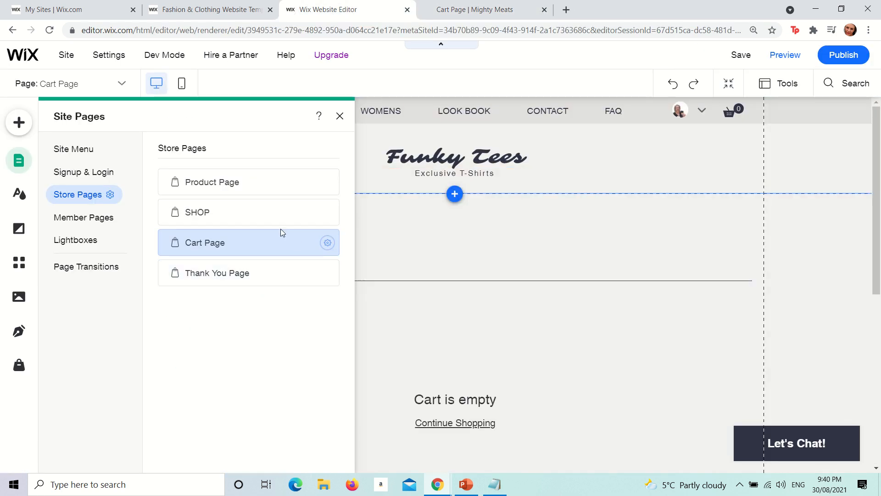
pyautogui.click(234, 267)
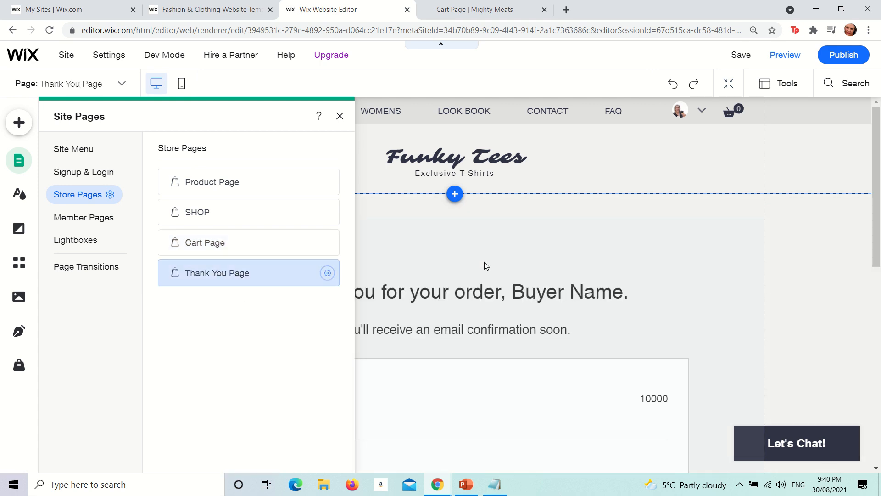
pyautogui.click(484, 262)
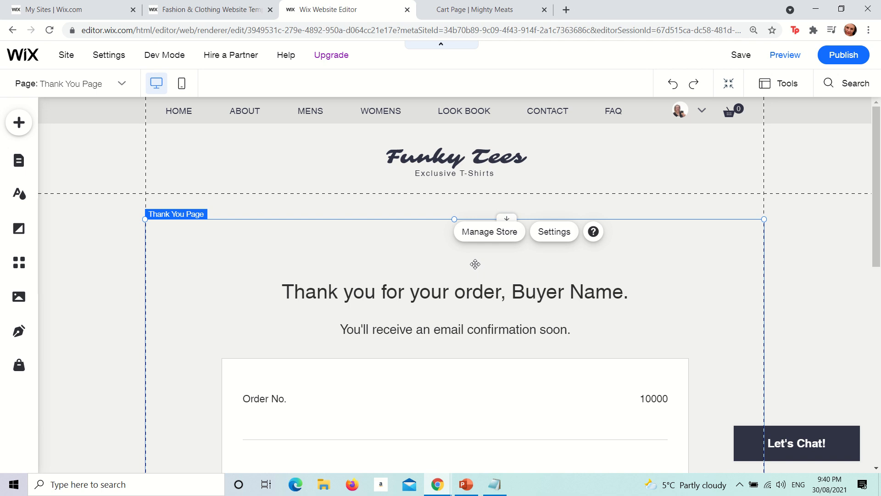
pyautogui.scroll(-4, 426, 311)
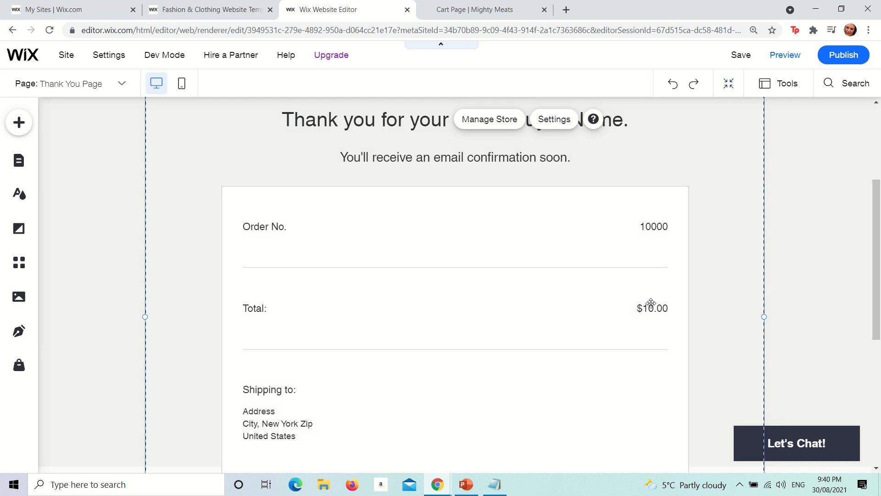
pyautogui.scroll(-3, 247, 378)
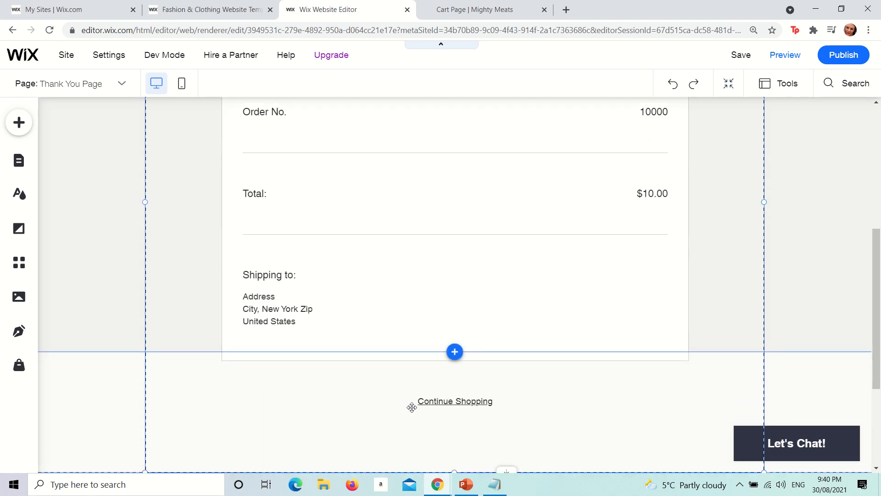
pyautogui.scroll(3, 431, 274)
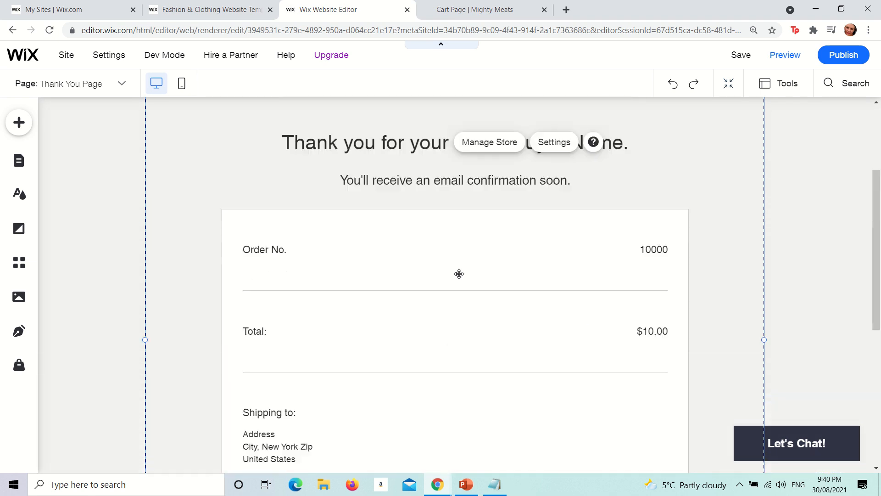
# - Review the site's lightboxes and open the Promo (Bottom | Small) lightbox
pyautogui.click(18, 132)
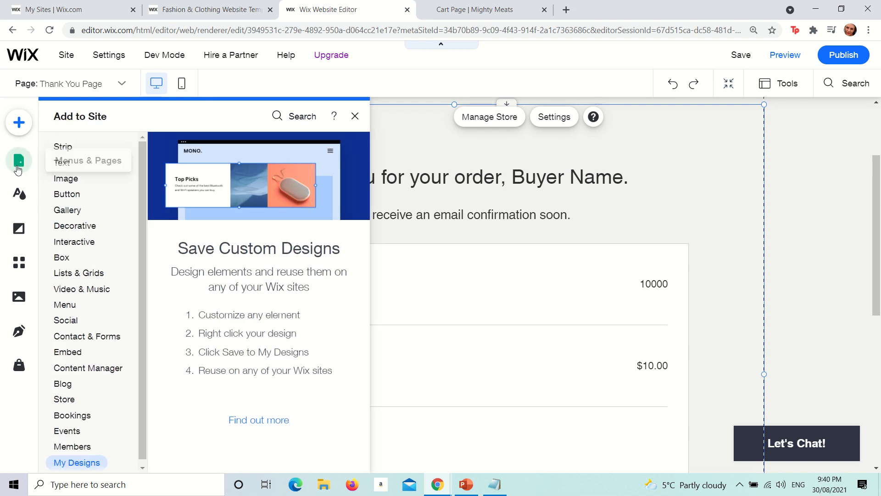
pyautogui.click(17, 168)
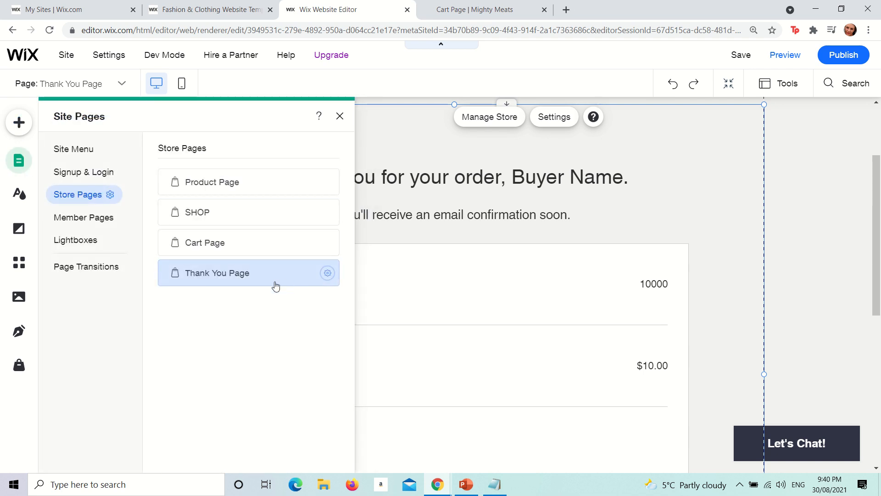
pyautogui.click(83, 251)
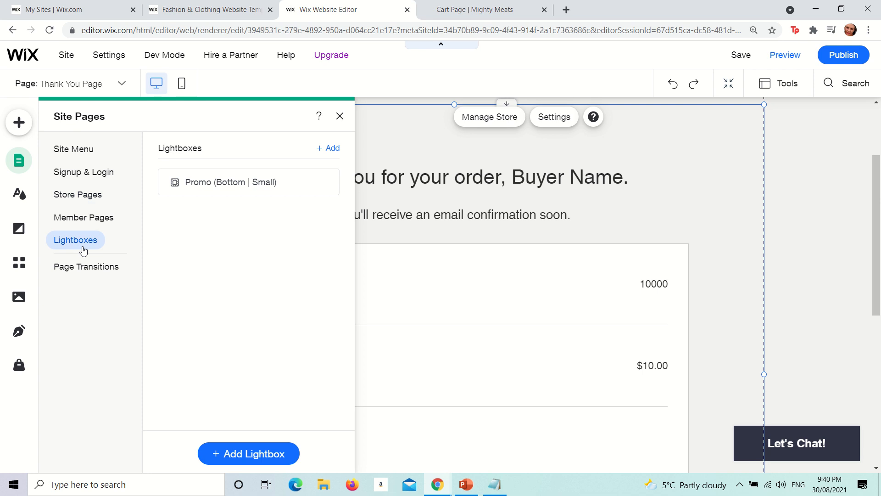
pyautogui.click(204, 189)
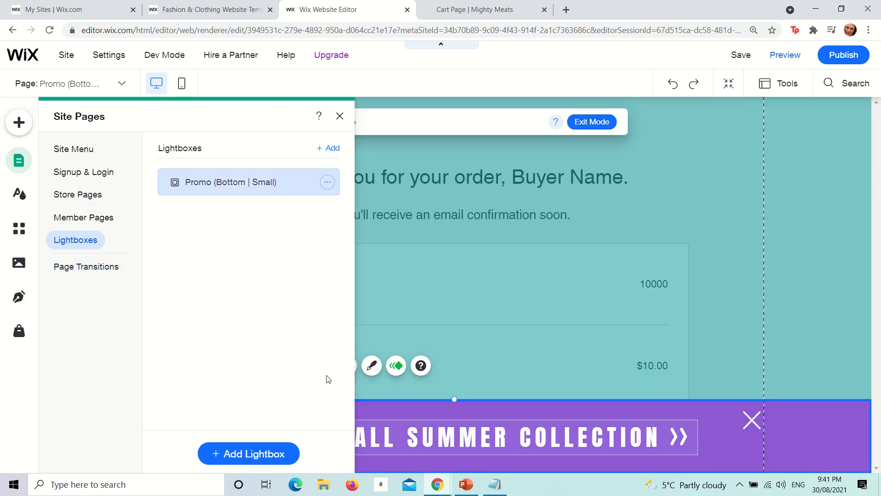
# - Leave the promo lightbox and review the available page transition styles for the site
pyautogui.click(97, 275)
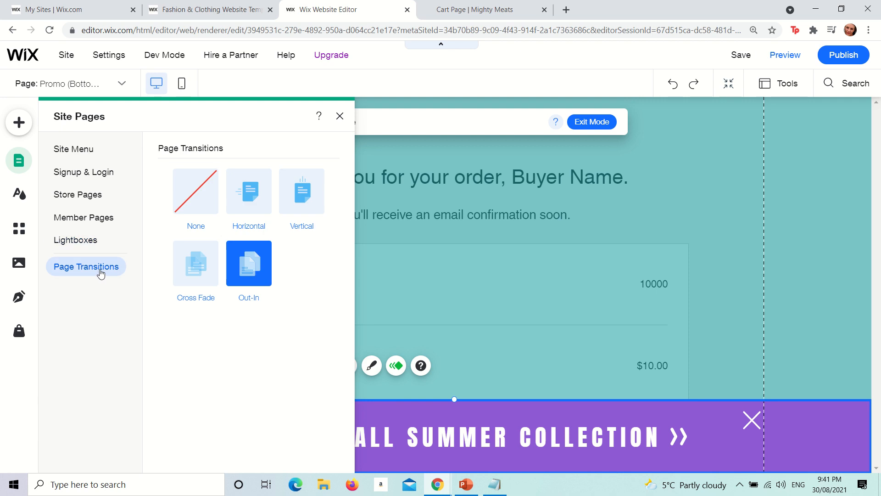
pyautogui.click(89, 248)
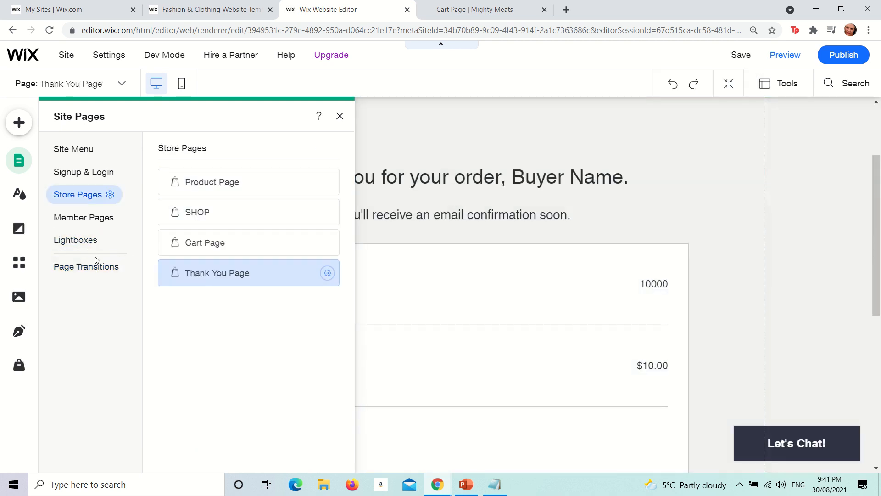
pyautogui.click(93, 270)
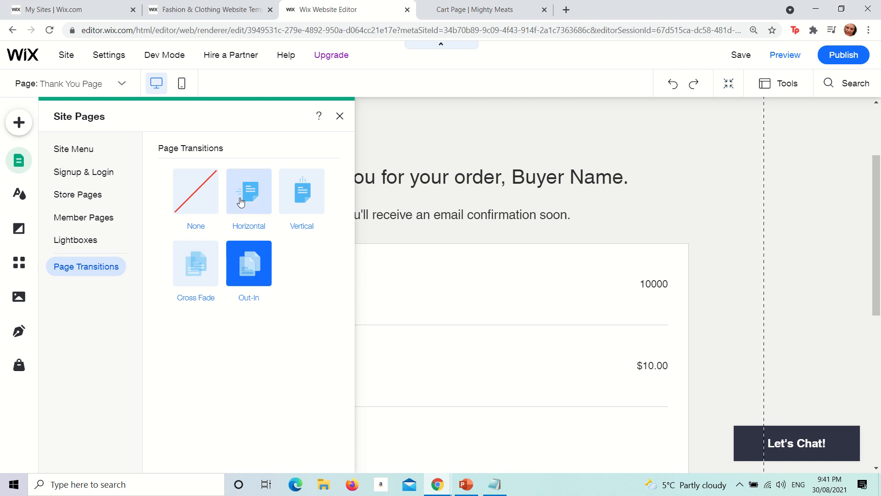
# - Switch to the Mighty Meats site and move between its SHOP ONLINE and FAQs pages to observe how pages change
pyautogui.click(459, 11)
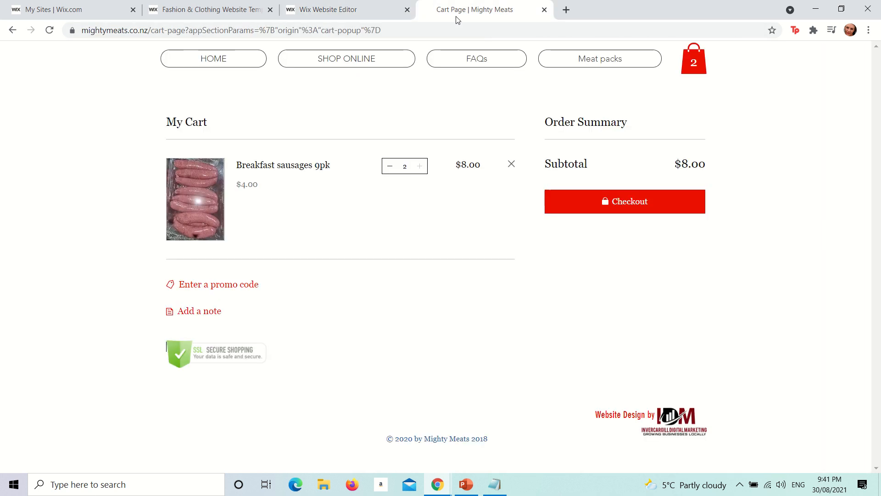
pyautogui.click(347, 58)
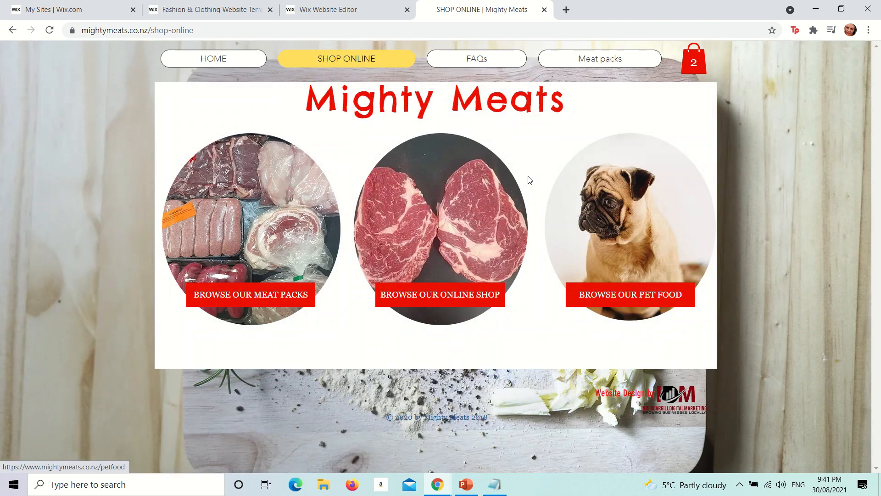
pyautogui.click(456, 63)
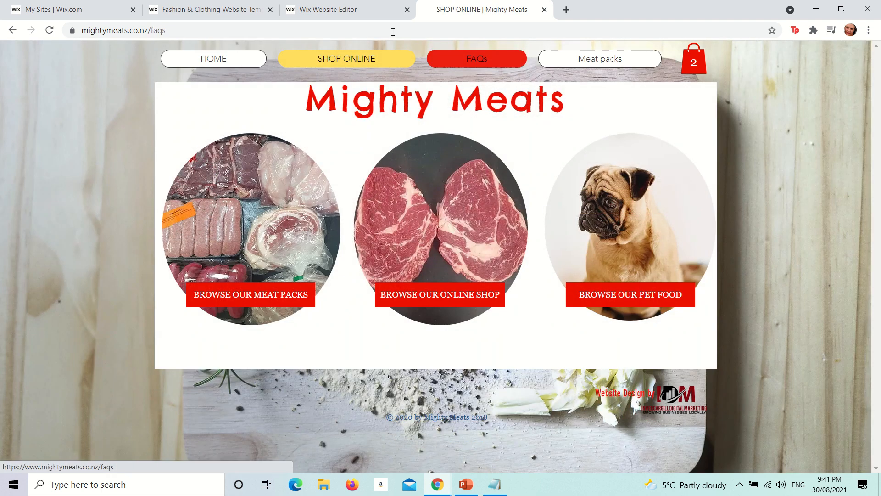
pyautogui.click(360, 14)
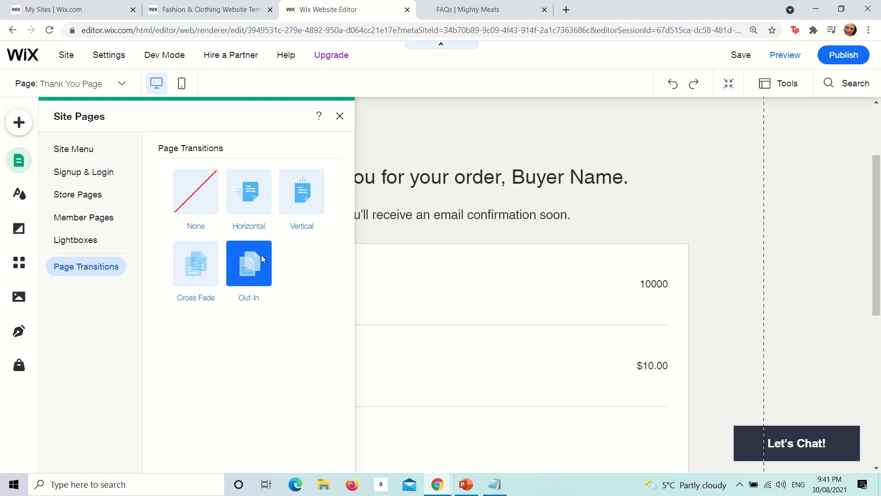
pyautogui.click(463, 10)
pyautogui.click(347, 58)
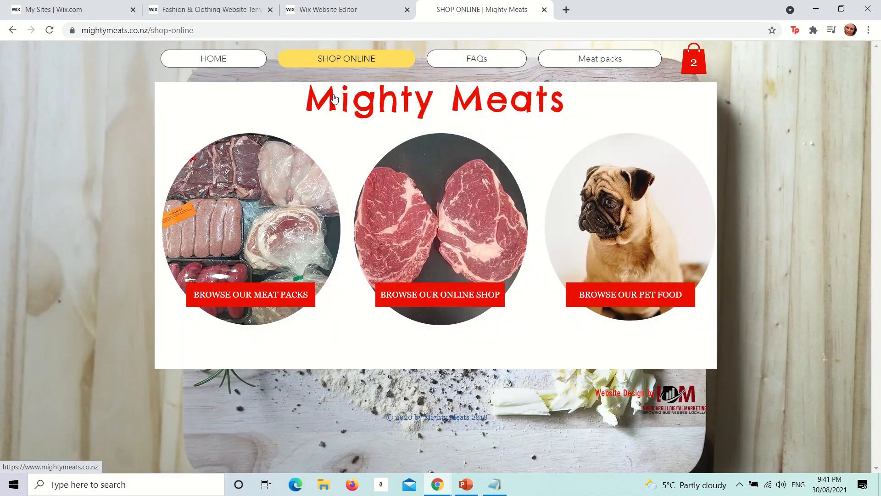
# - Return to the Wix editor and review the color and text themes in the Theme Manager
pyautogui.click(354, 18)
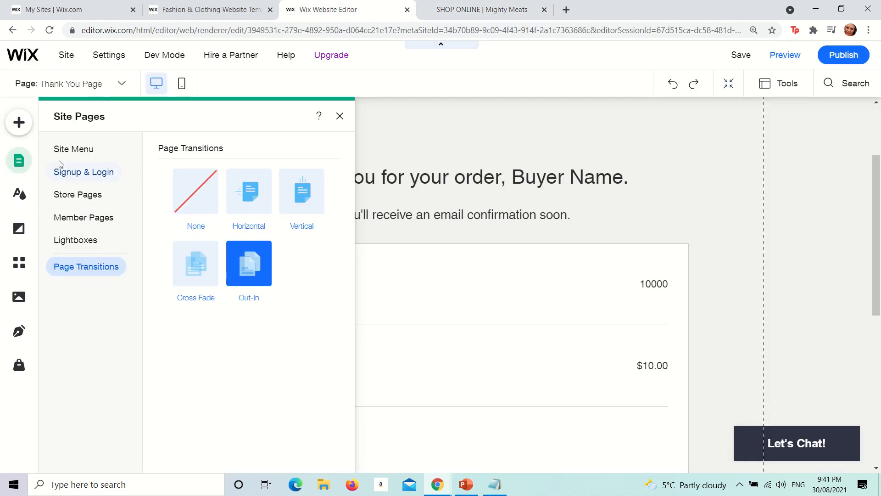
pyautogui.click(15, 195)
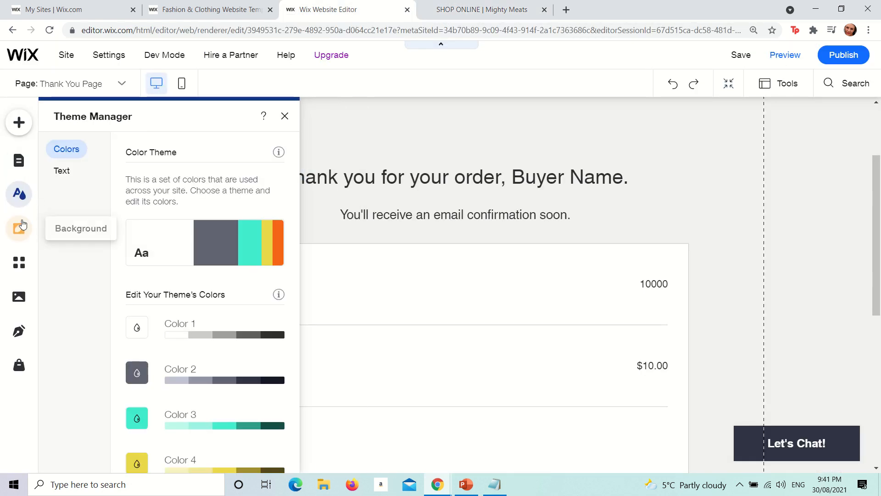
pyautogui.click(65, 171)
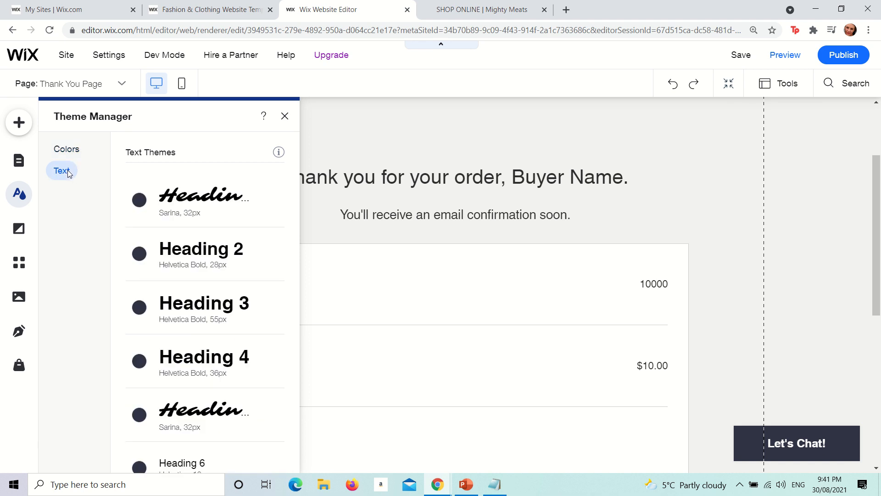
pyautogui.click(74, 157)
pyautogui.click(61, 174)
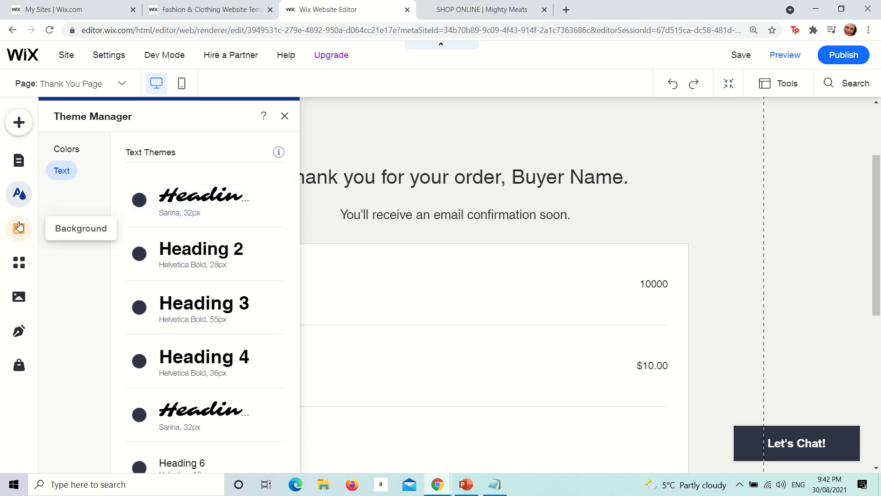
# - Set the Thank You Page background to the mountain cabin image and check it along the whole page
pyautogui.click(19, 227)
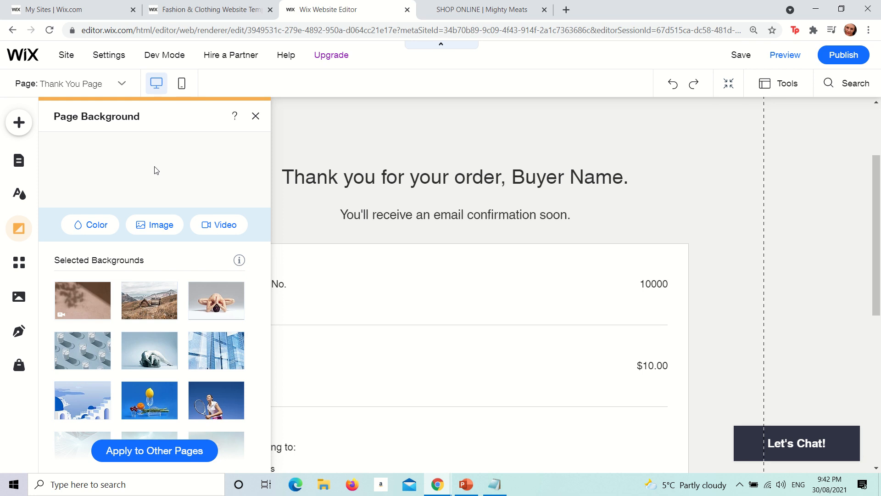
pyautogui.moveTo(157, 300)
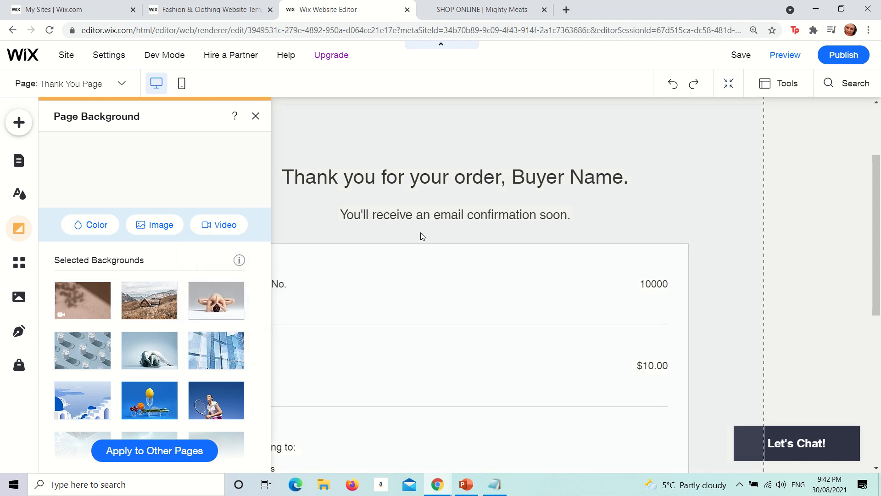
pyautogui.click(156, 296)
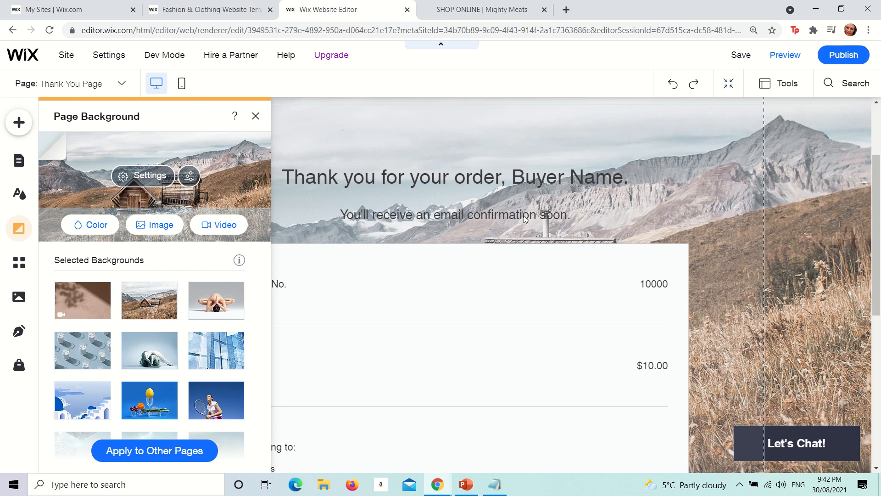
pyautogui.scroll(-3, 598, 271)
pyautogui.scroll(3, 630, 226)
pyautogui.scroll(-3, 611, 282)
pyautogui.scroll(2, 505, 228)
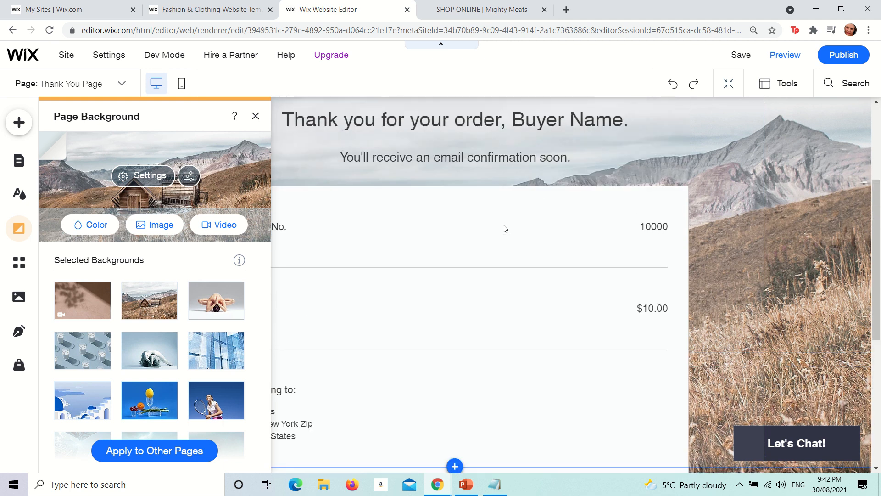
pyautogui.scroll(3, 505, 228)
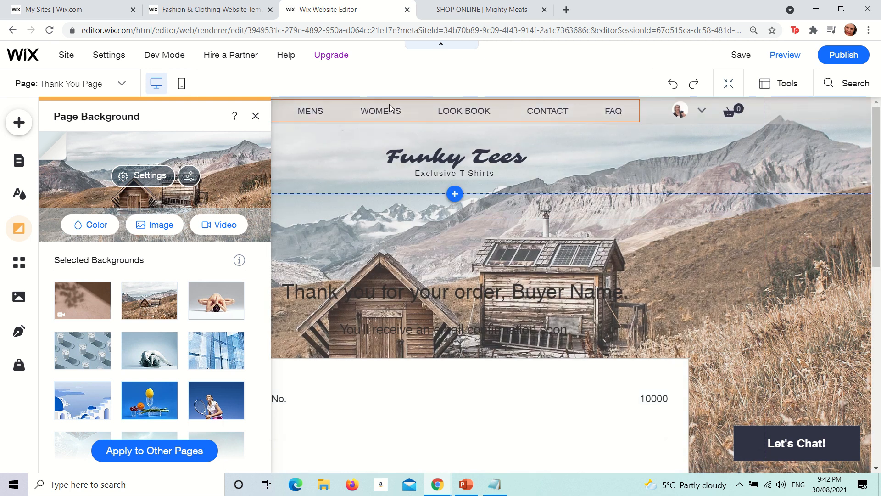
# - Compare the SHOP ONLINE and HOME page backgrounds on the Mighty Meats site, and return to the Wix editor
pyautogui.click(489, 18)
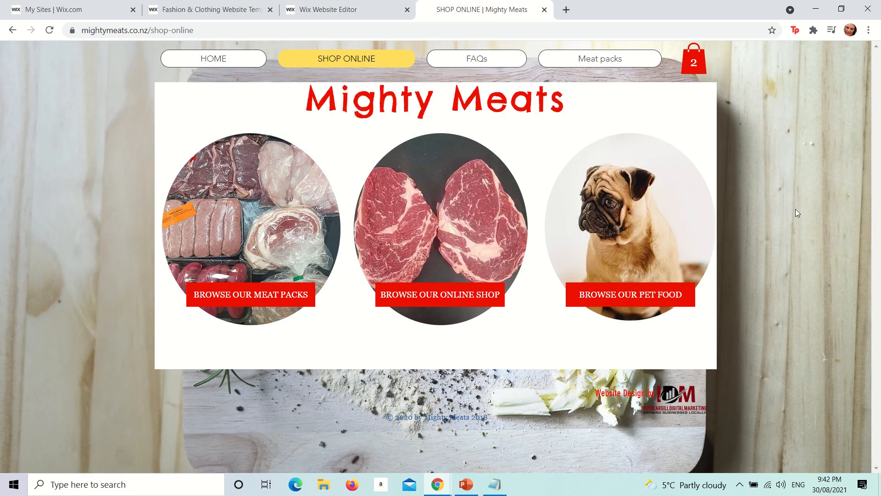
pyautogui.click(216, 58)
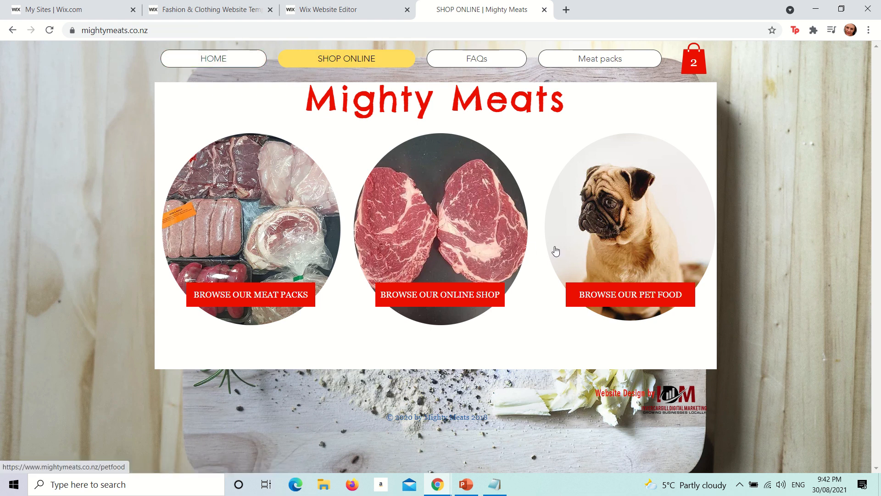
pyautogui.click(235, 62)
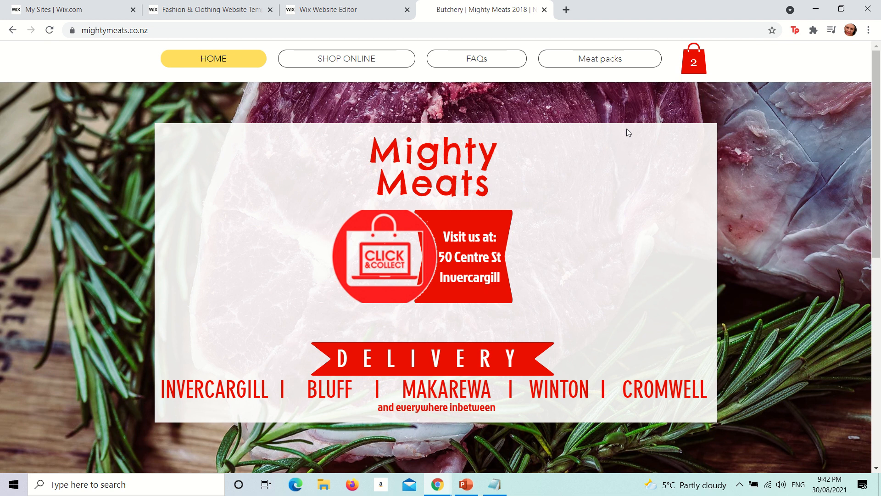
pyautogui.click(351, 10)
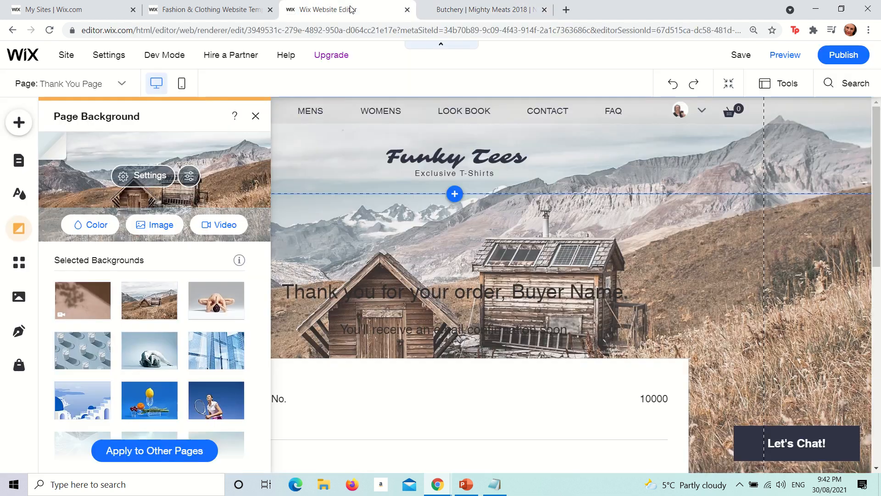
# - Switch to the Mighty Meats tab and enter shoofly.co.nz as the site address
pyautogui.click(482, 17)
pyautogui.click(422, 32)
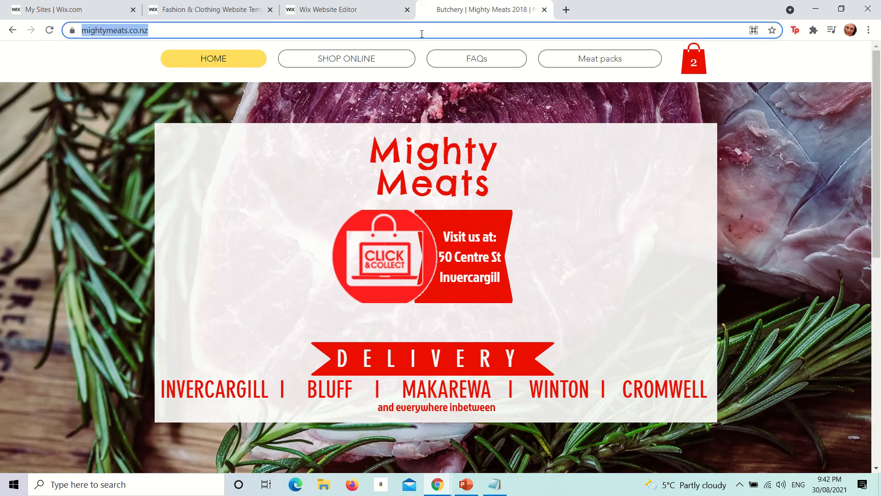
pyautogui.write('shoo')
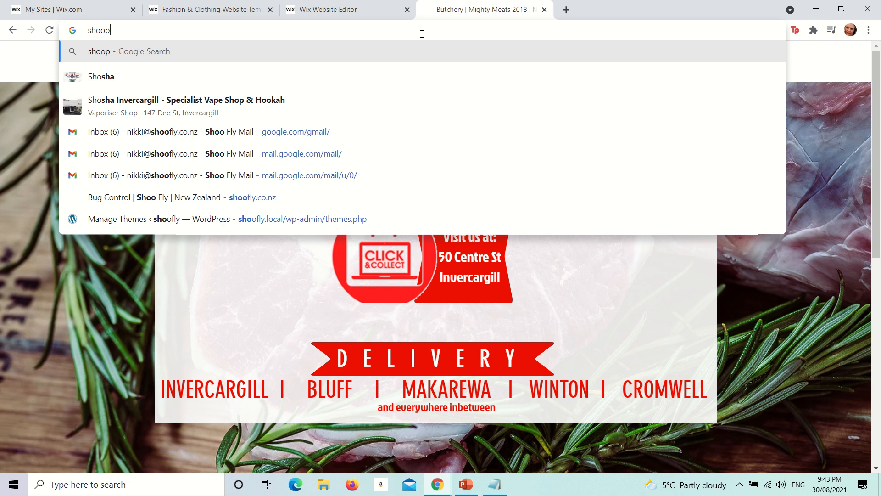
pyautogui.write('fly')
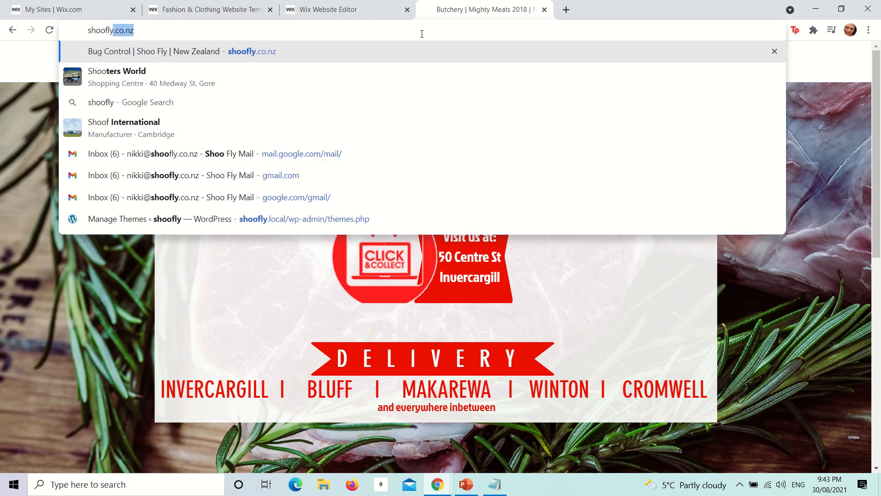
# - Open shoofly.co.nz and look over its home page from header to footer
pyautogui.press('Delete')
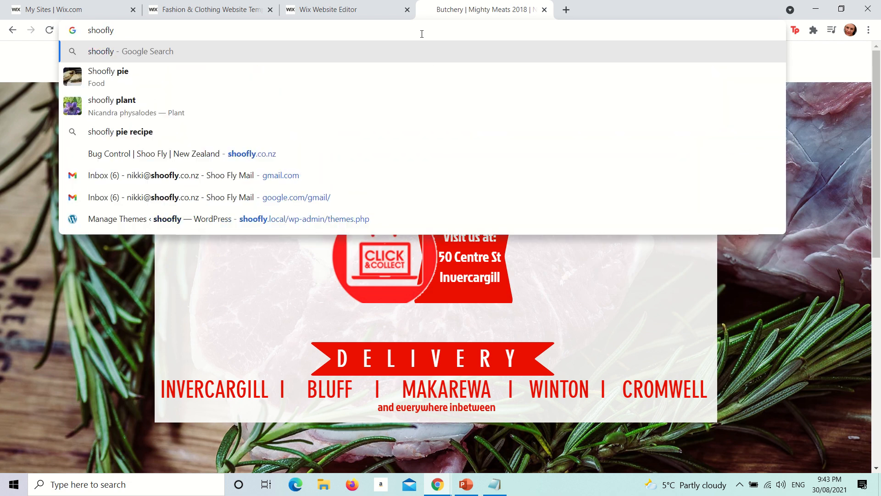
pyautogui.write('.co.nz')
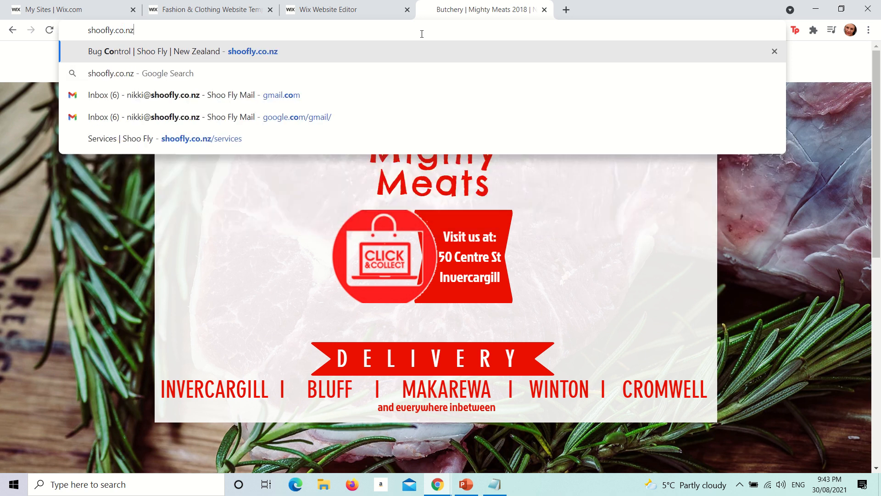
pyautogui.press('Return')
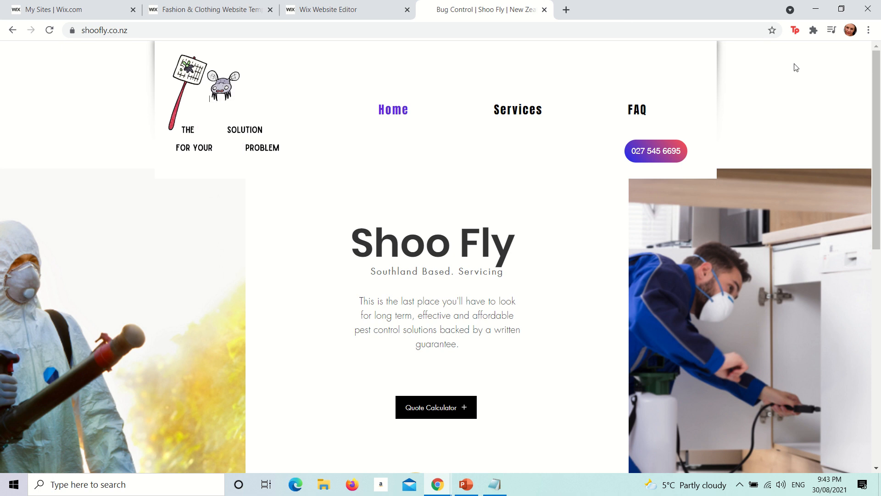
pyautogui.scroll(-10, 794, 70)
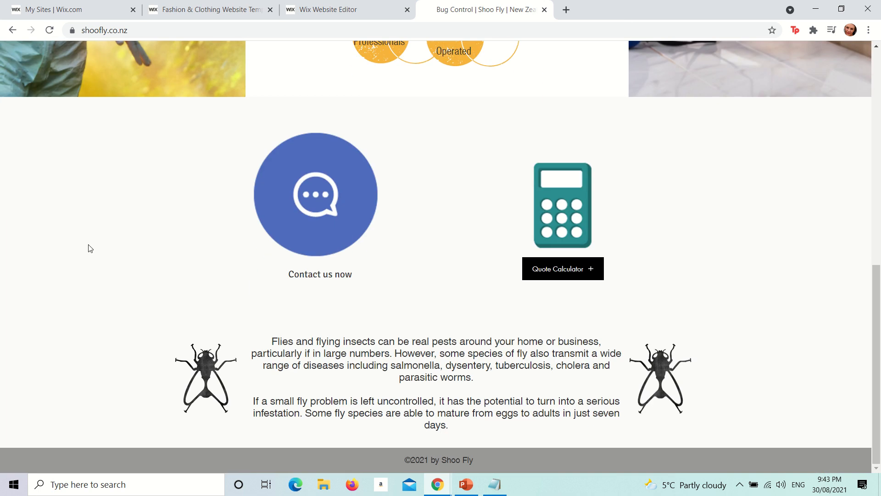
pyautogui.scroll(10, 89, 247)
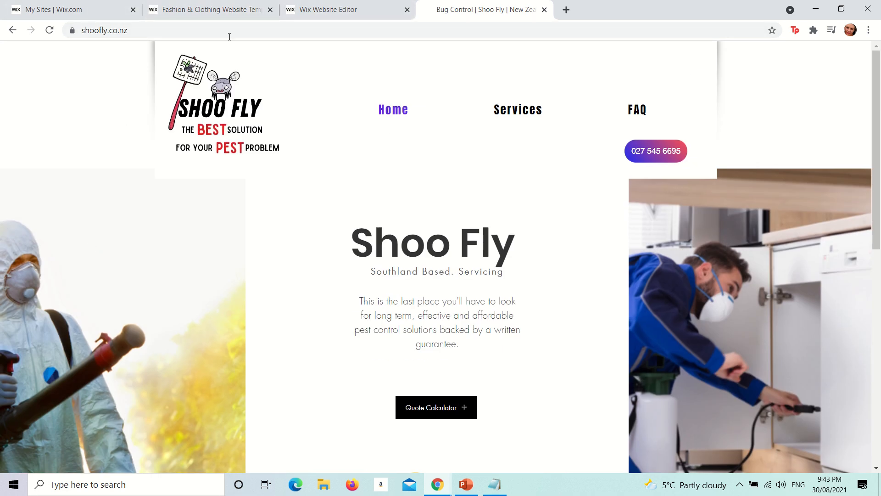
# - Switch back to the Wix Website Editor, undo the mountain page background and close the background settings
pyautogui.click(186, 6)
pyautogui.click(372, 9)
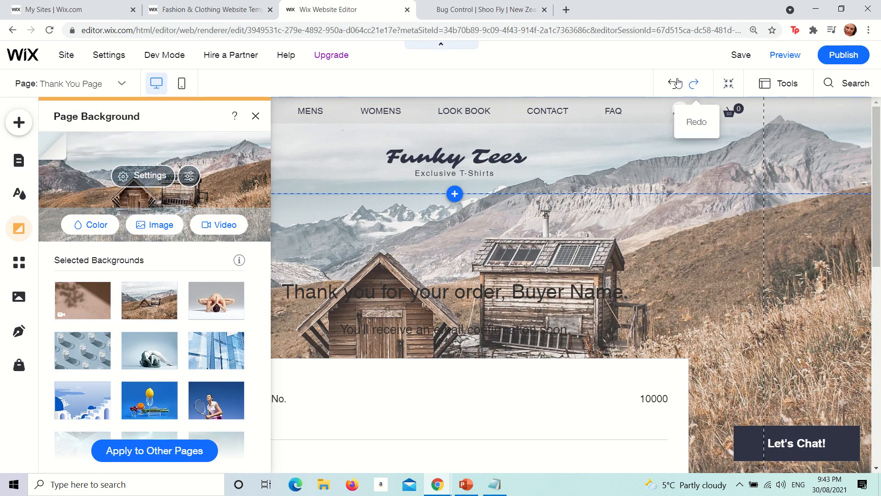
pyautogui.click(673, 92)
pyautogui.click(618, 231)
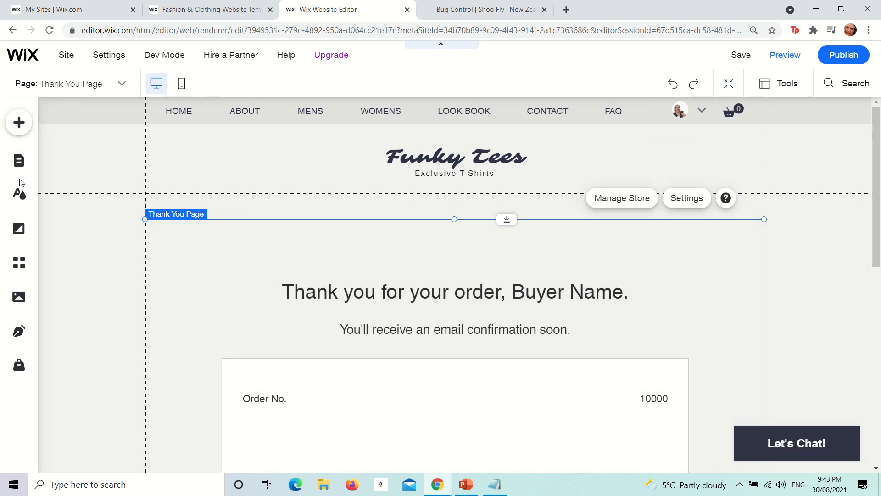
# - Look at the theme colours and page background options, and search the Wix App Market for "schedule"
pyautogui.click(18, 193)
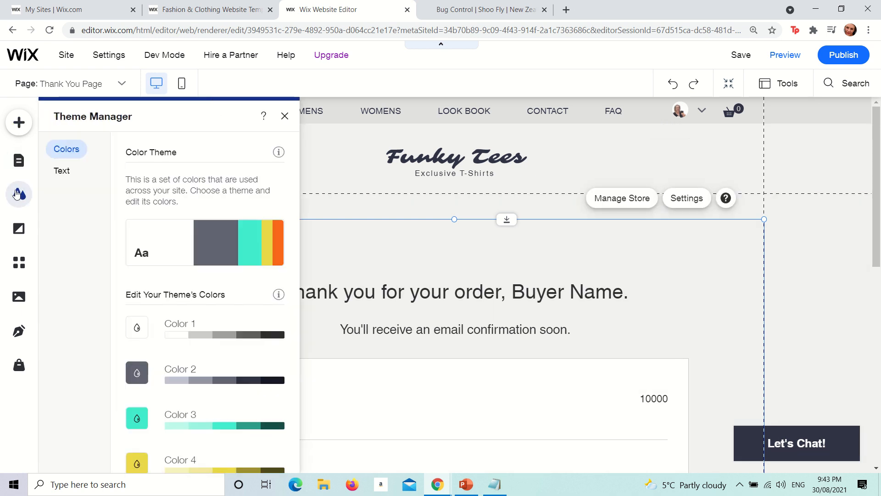
pyautogui.click(19, 228)
pyautogui.click(17, 264)
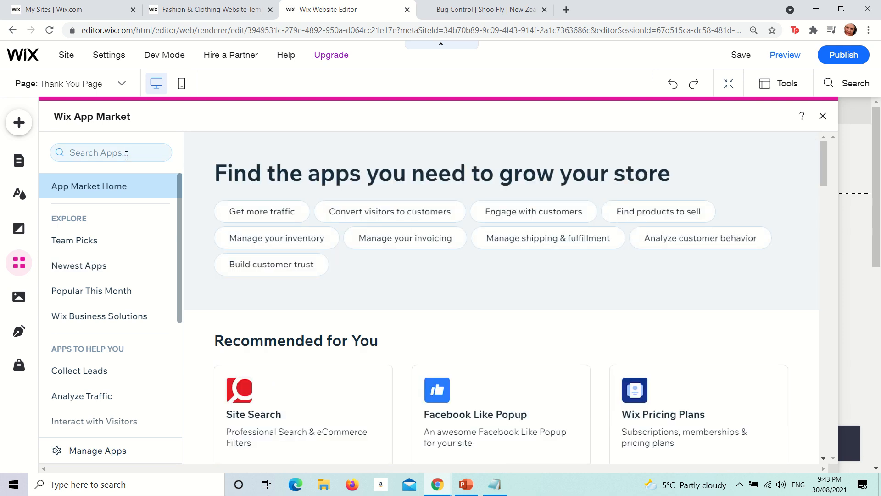
pyautogui.click(127, 155)
pyautogui.write('sc')
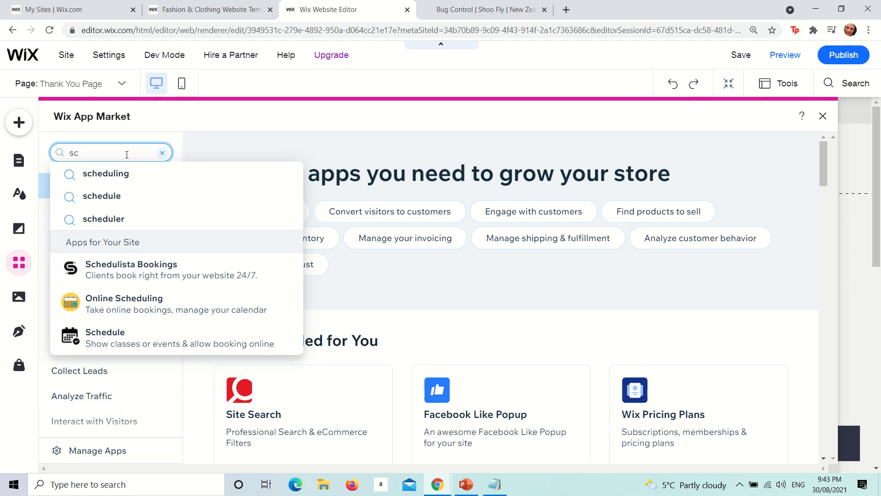
pyautogui.write('hedu')
pyautogui.press('BackSpace')
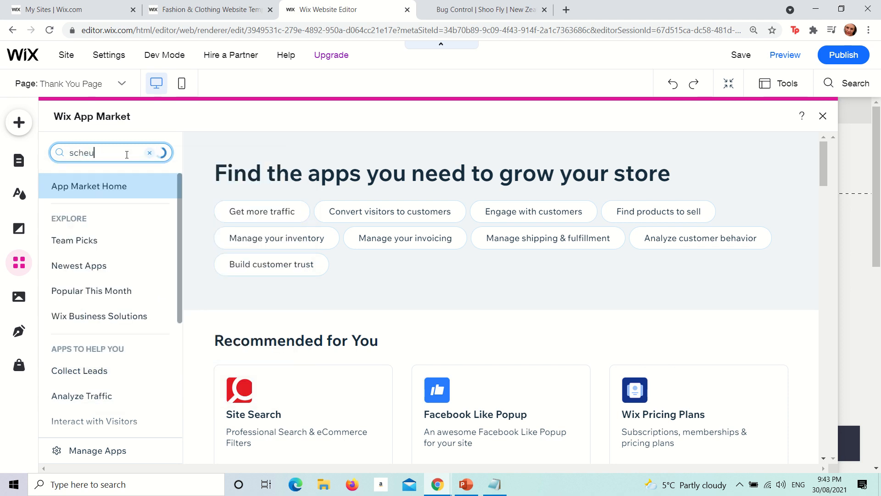
pyautogui.write('dule')
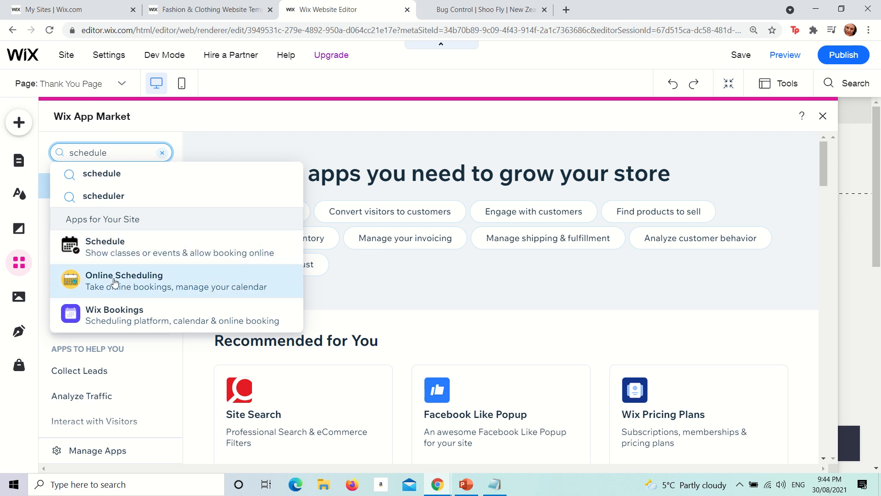
pyautogui.click(133, 134)
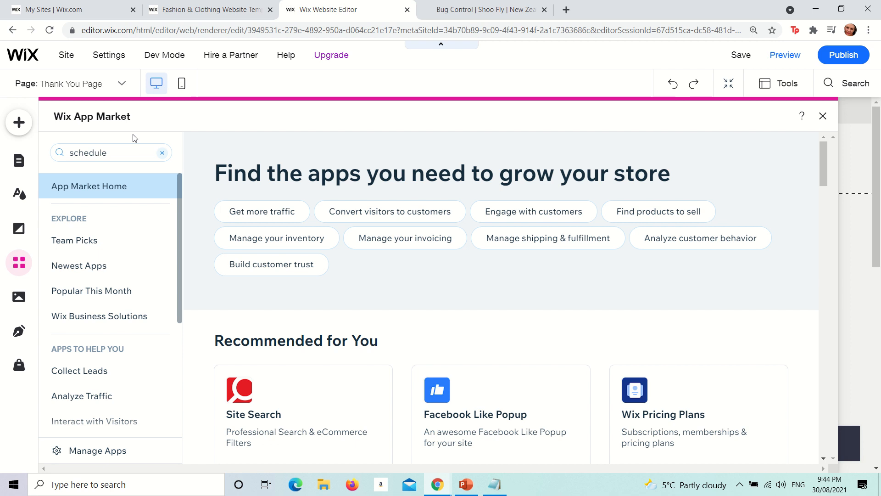
# - Look through the site's media options, the image elements available to add, and the blog feature
pyautogui.click(18, 299)
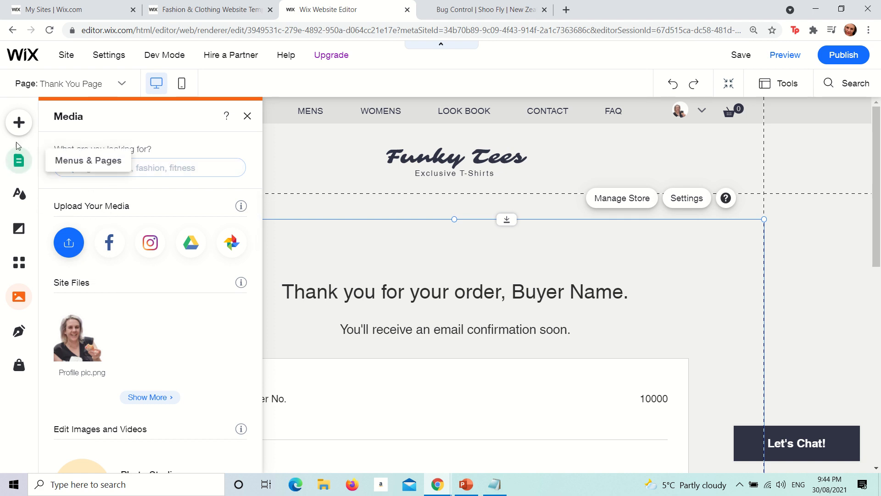
pyautogui.click(19, 122)
pyautogui.click(66, 179)
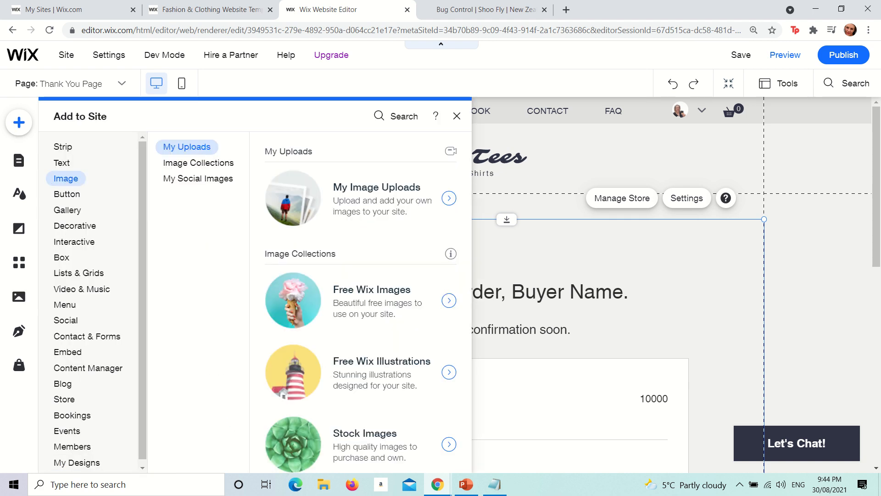
pyautogui.click(18, 332)
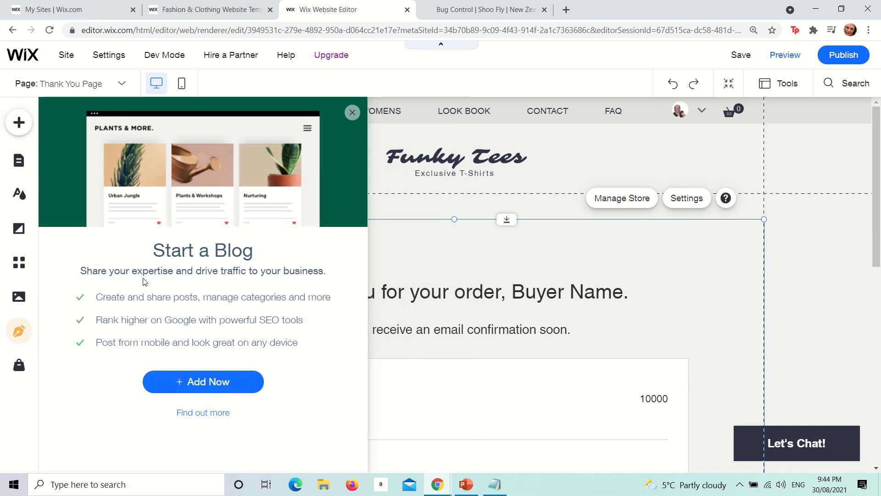
# - Get started with Wix eCommerce on the site and open the store's dashboard
pyautogui.click(19, 365)
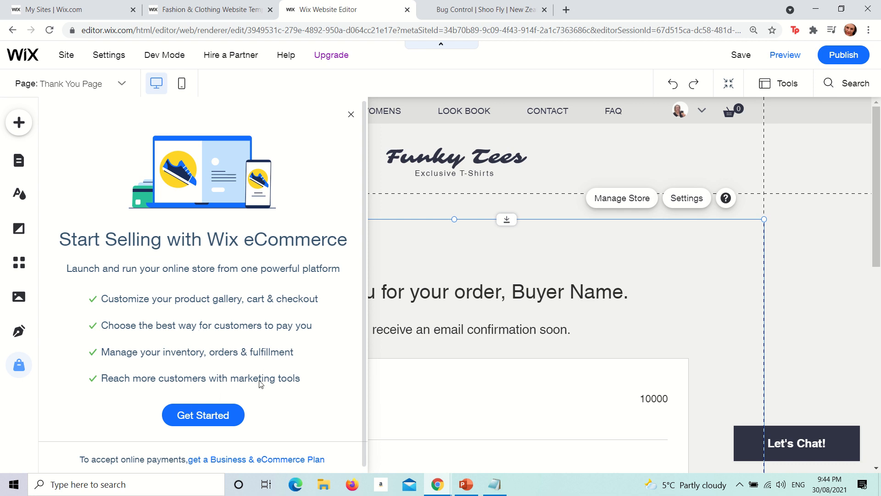
pyautogui.click(202, 415)
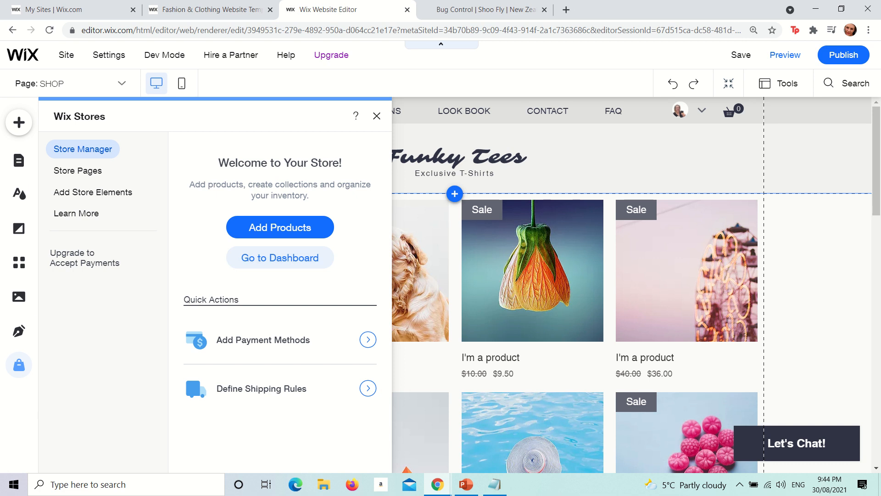
pyautogui.click(296, 259)
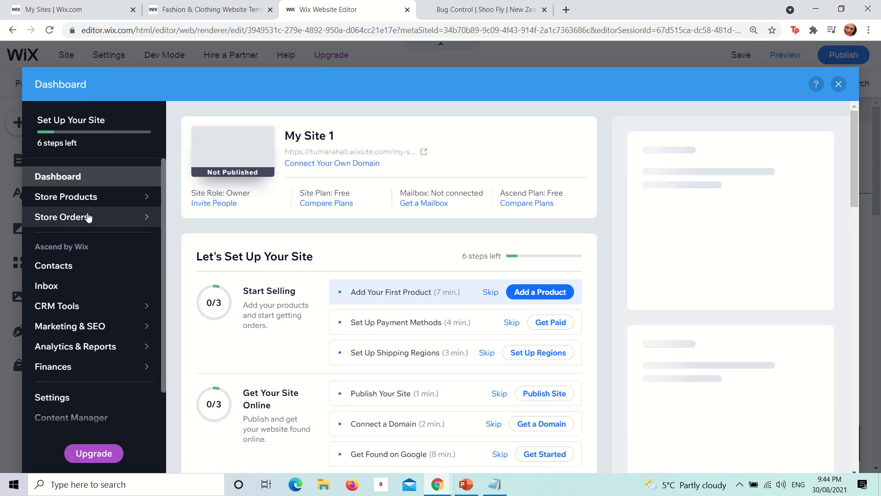
# - Look through the dashboard's Settings, CRM Tools, Marketing & SEO and Store Orders sections
pyautogui.scroll(-1, 114, 210)
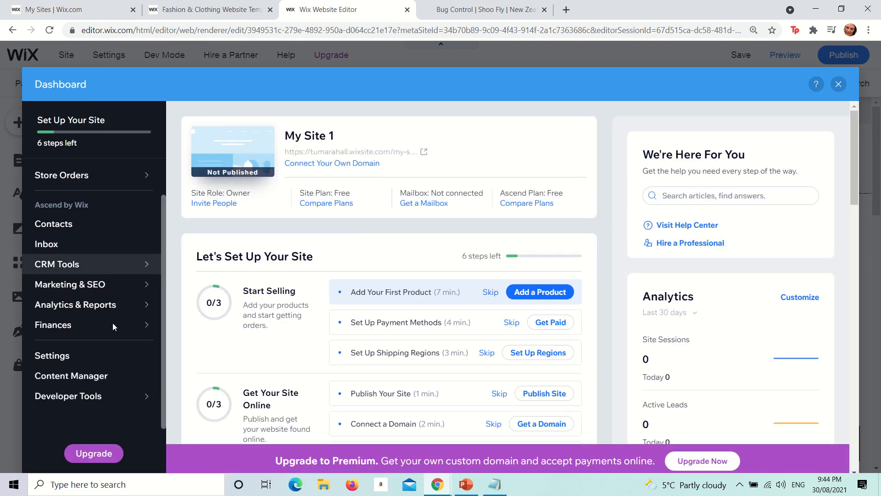
pyautogui.click(111, 359)
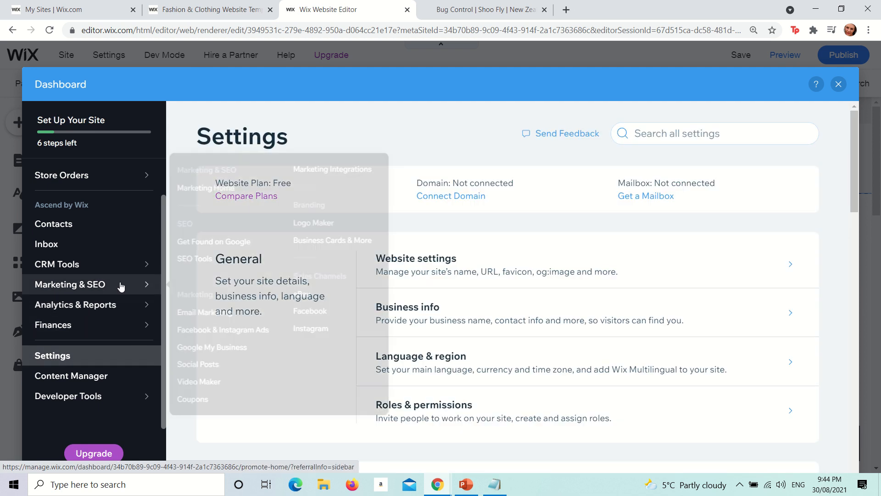
pyautogui.moveTo(115, 268)
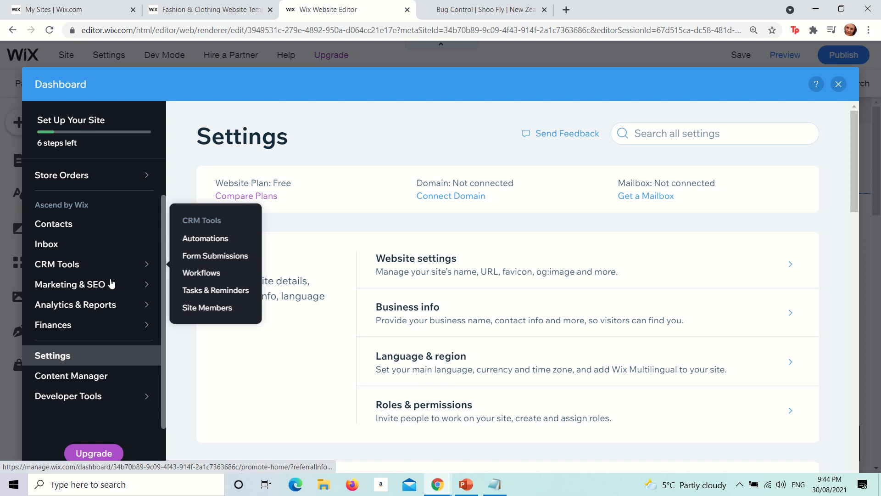
pyautogui.moveTo(121, 303)
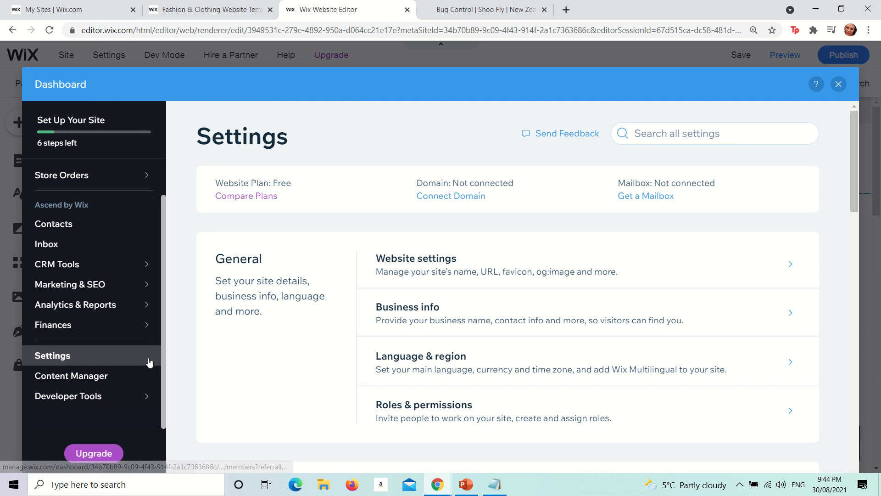
pyautogui.click(75, 178)
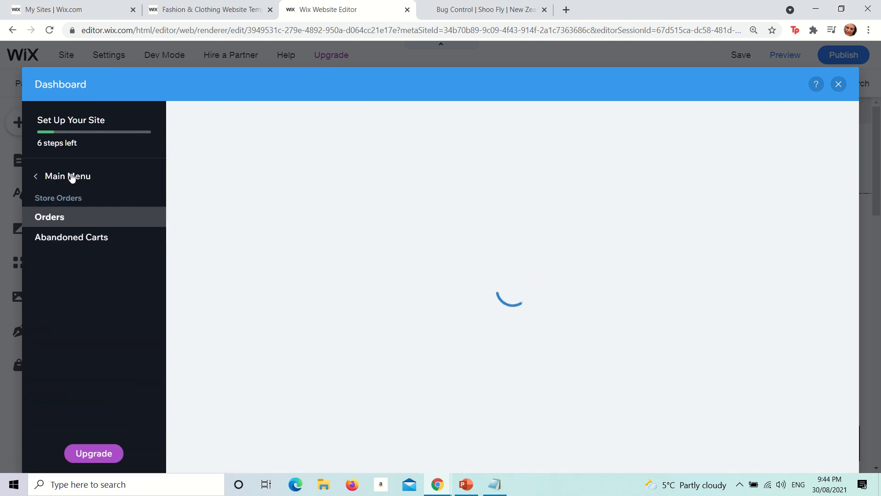
pyautogui.click(55, 177)
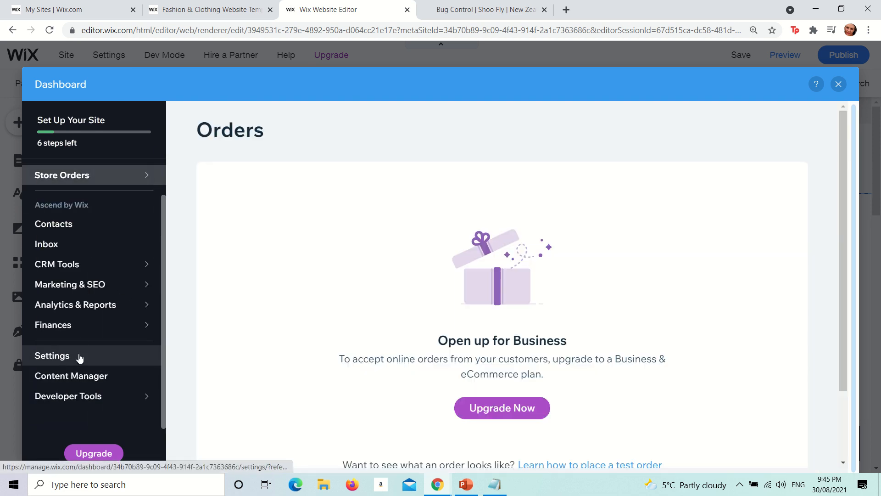
# - Open the Shipping and Fulfillment settings and review the shipping regions and fulfillment services
pyautogui.click(79, 357)
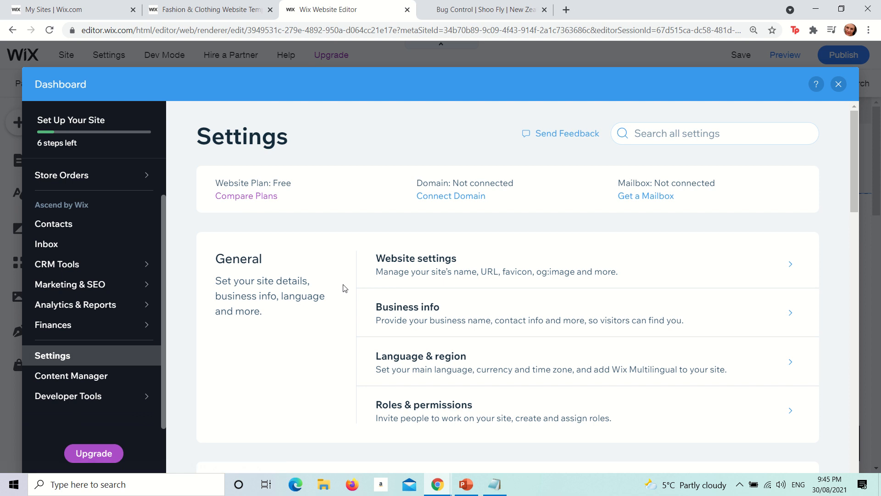
pyautogui.scroll(-7, 549, 231)
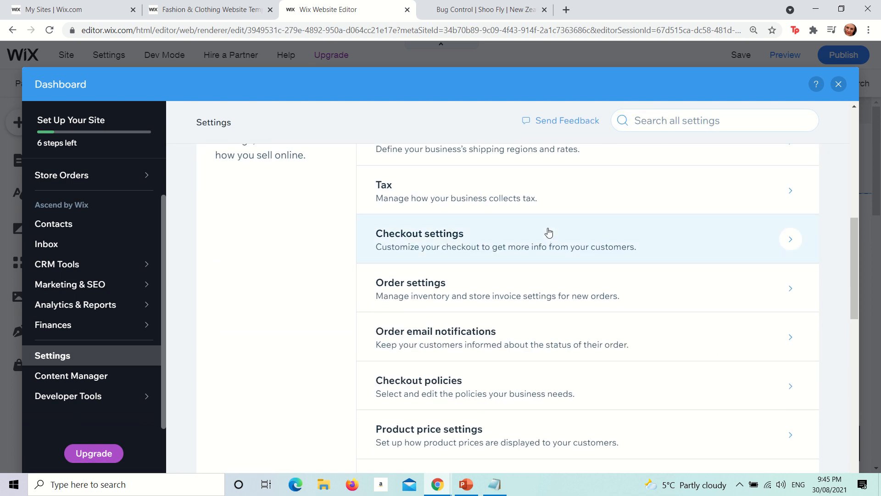
pyautogui.scroll(2, 547, 232)
pyautogui.click(450, 272)
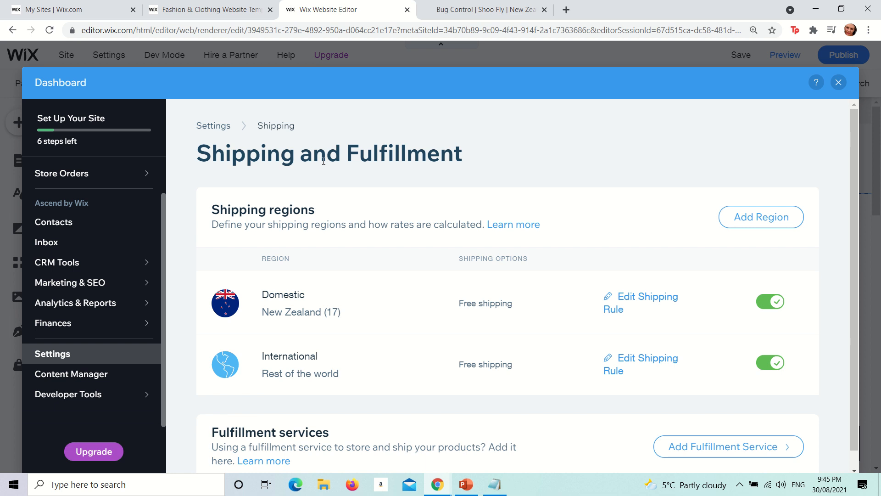
pyautogui.click(69, 353)
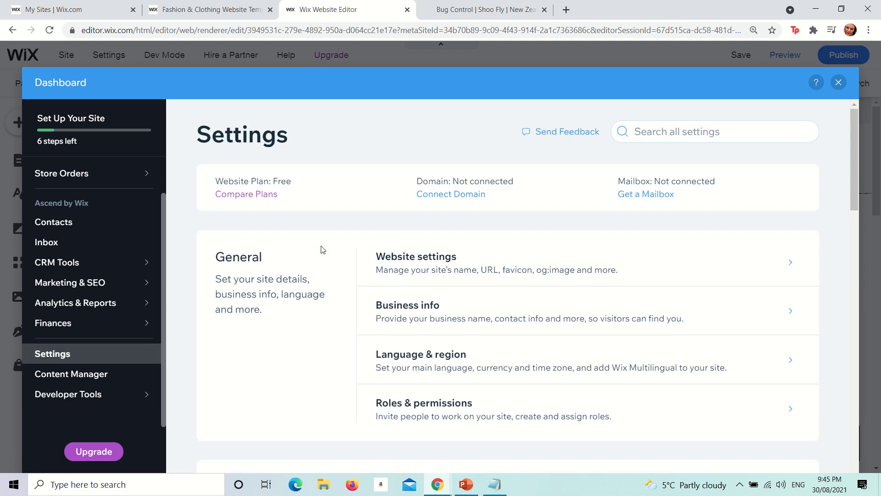
pyautogui.scroll(-5, 321, 250)
pyautogui.click(384, 301)
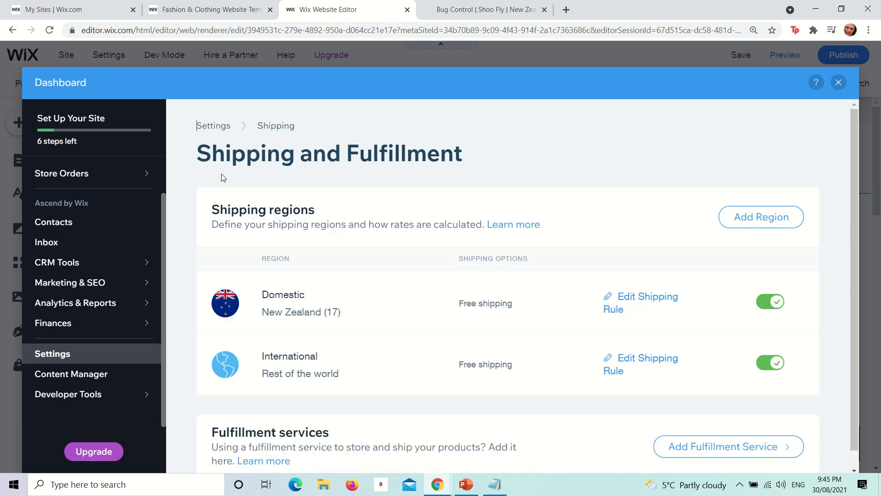
pyautogui.scroll(-1, 251, 189)
pyautogui.scroll(-1, 251, 189)
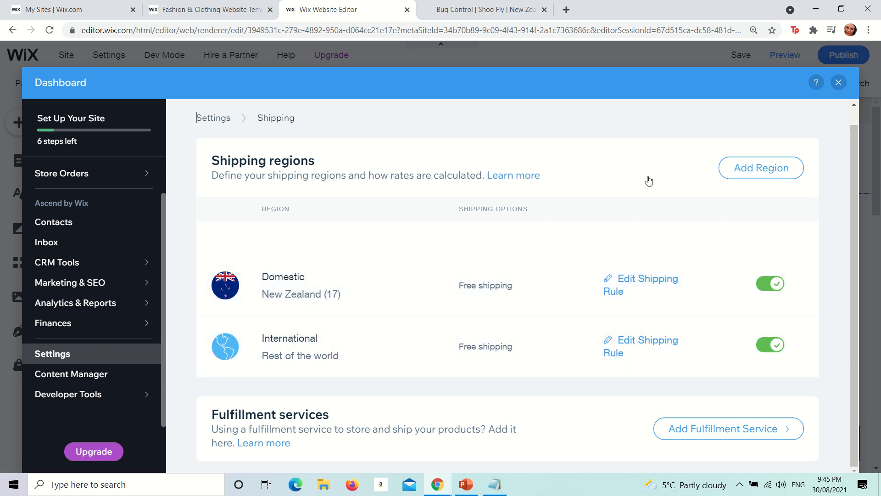
# - Open the Domestic region's shipping rule and remove New Zealand from its destinations
pyautogui.click(635, 279)
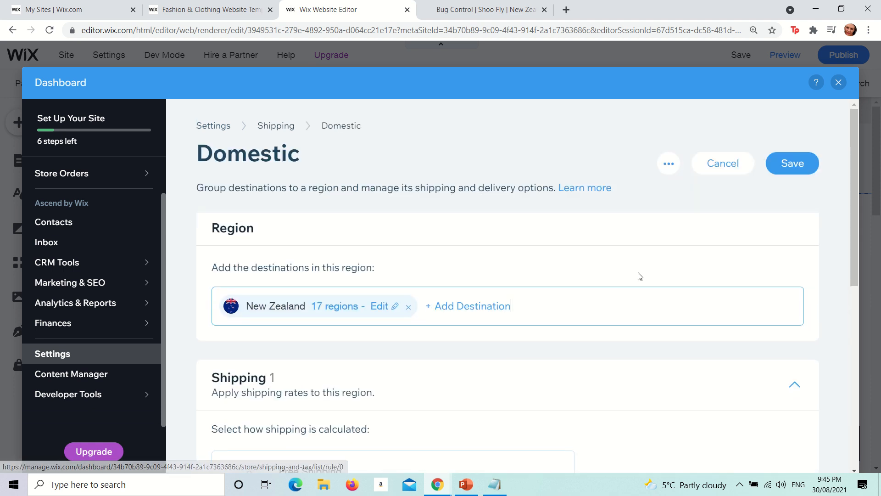
pyautogui.click(410, 306)
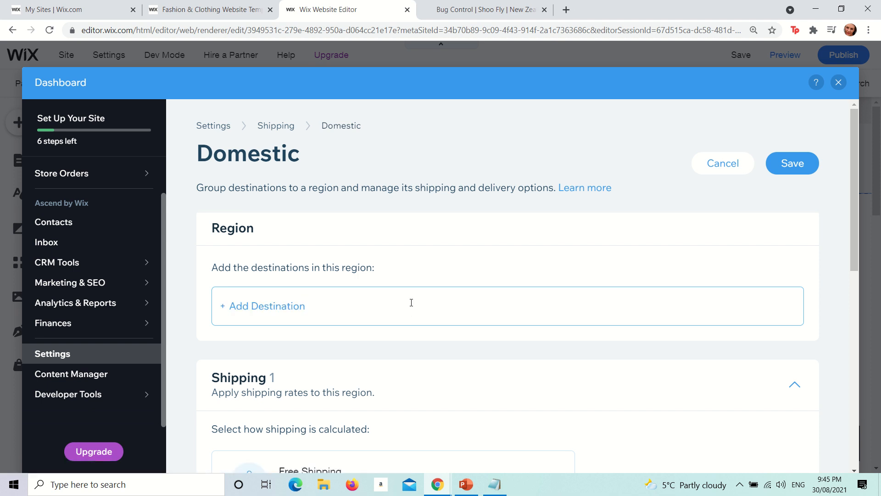
# - Try to add South Island, and Southland instead, directly as a destination of the Domestic region
pyautogui.write('southl')
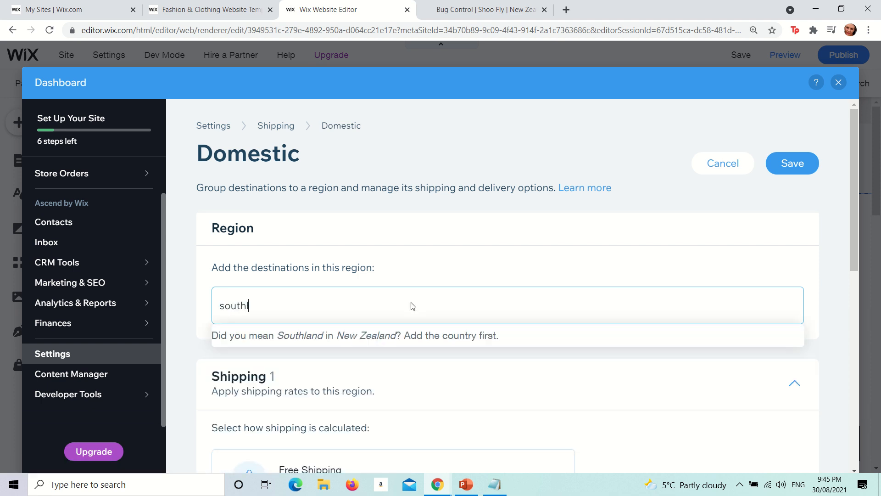
pyautogui.press('BackSpace')
pyautogui.write('isl')
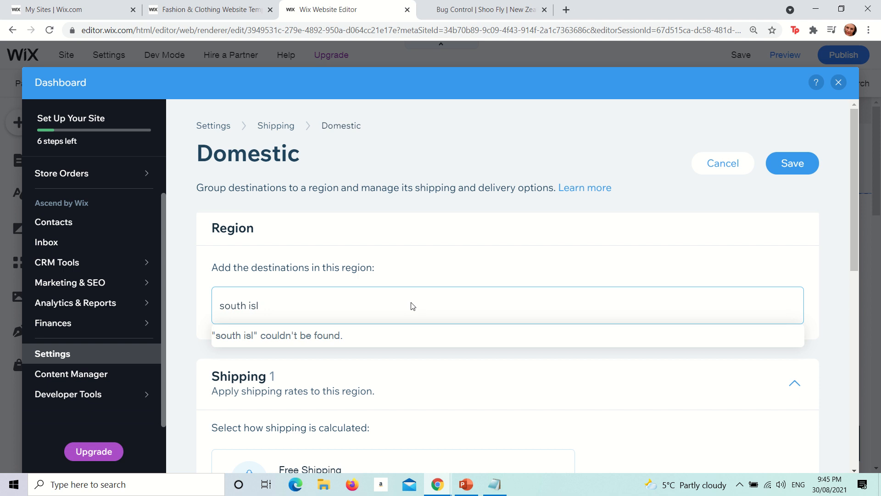
pyautogui.write('and')
pyautogui.press('BackSpace')
pyautogui.press('BackSpace')
pyautogui.press('BackSpace')
pyautogui.press('BackSpace')
pyautogui.press('BackSpace')
pyautogui.press('BackSpace')
pyautogui.press('BackSpace')
pyautogui.press('BackSpace')
pyautogui.press('BackSpace')
pyautogui.press('BackSpace')
pyautogui.press('BackSpace')
pyautogui.press('BackSpace')
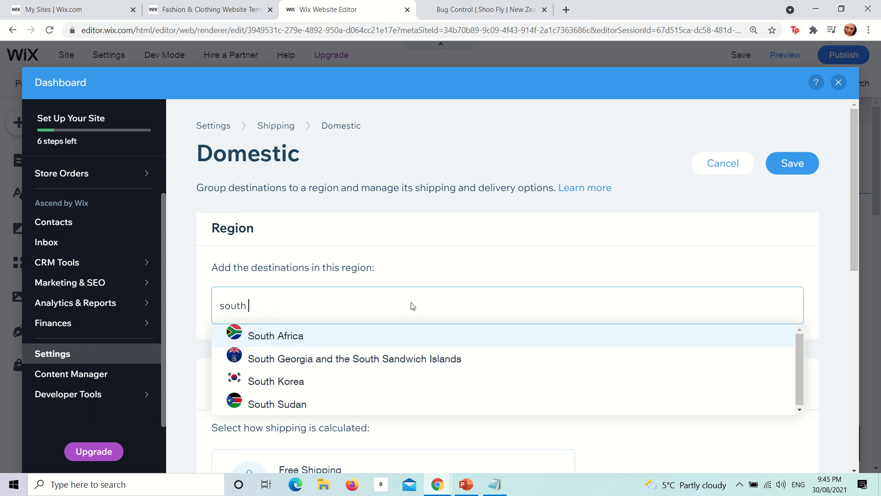
pyautogui.write('South')
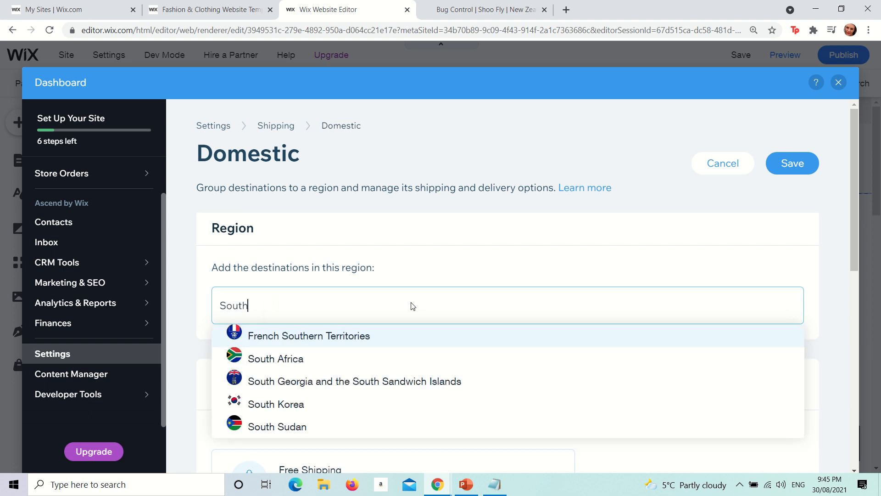
pyautogui.write(' Isalnd')
pyautogui.press('BackSpace')
pyautogui.press('BackSpace')
pyautogui.press('BackSpace')
pyautogui.press('BackSpace')
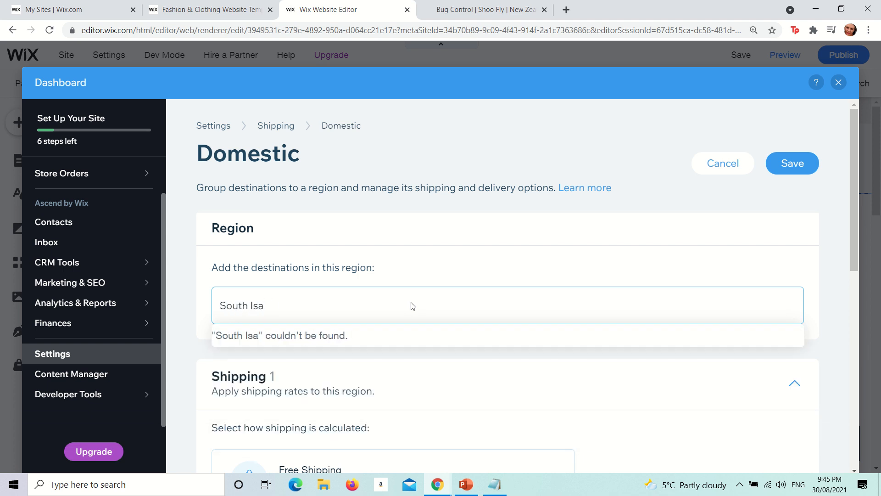
pyautogui.write('land')
pyautogui.press('BackSpace')
pyautogui.press('BackSpace')
pyautogui.press('BackSpace')
pyautogui.press('BackSpace')
pyautogui.press('BackSpace')
pyautogui.press('BackSpace')
pyautogui.press('BackSpace')
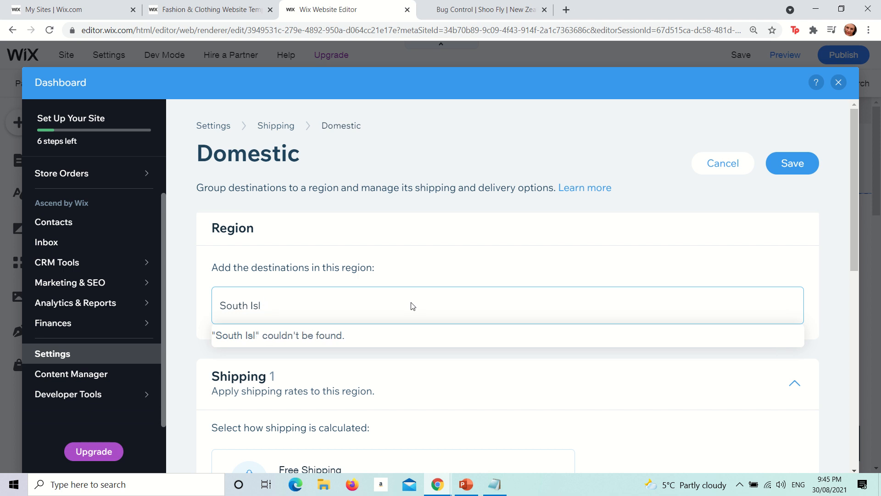
pyautogui.write('land')
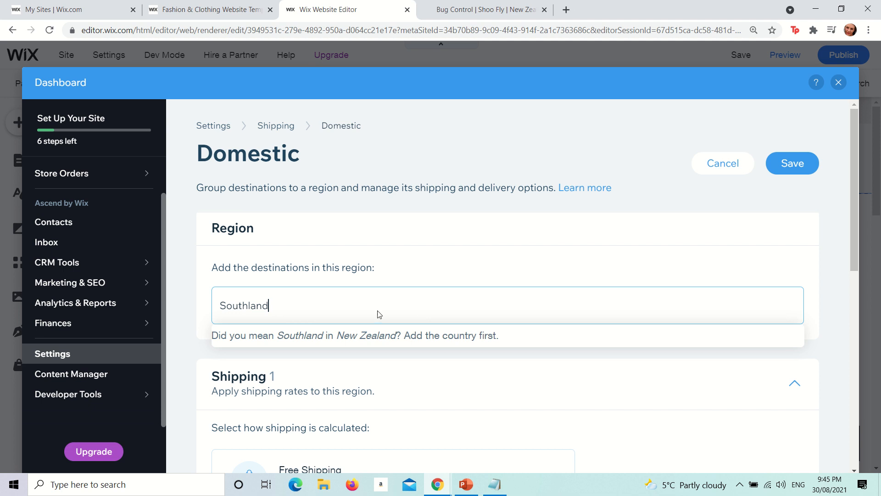
pyautogui.moveTo(377, 311); pyautogui.dragTo(209, 304)
pyautogui.click(262, 305)
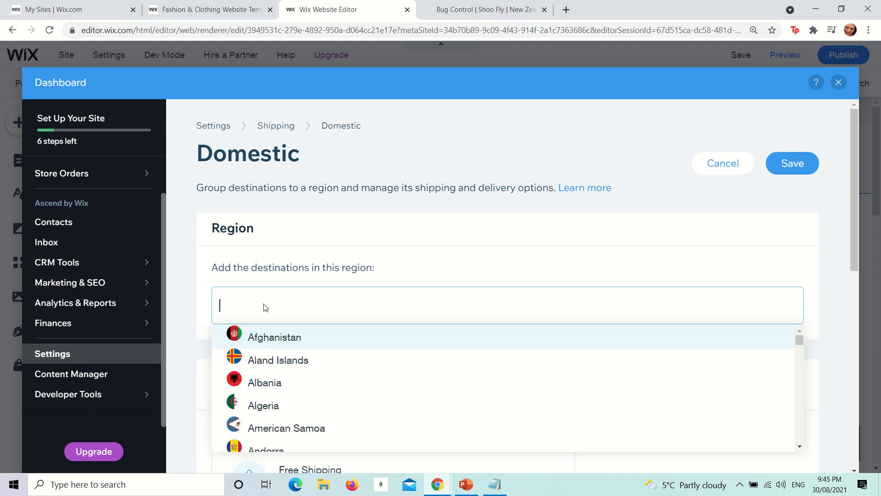
# - Add New Zealand as the destination of the Domestic region
pyautogui.write('New')
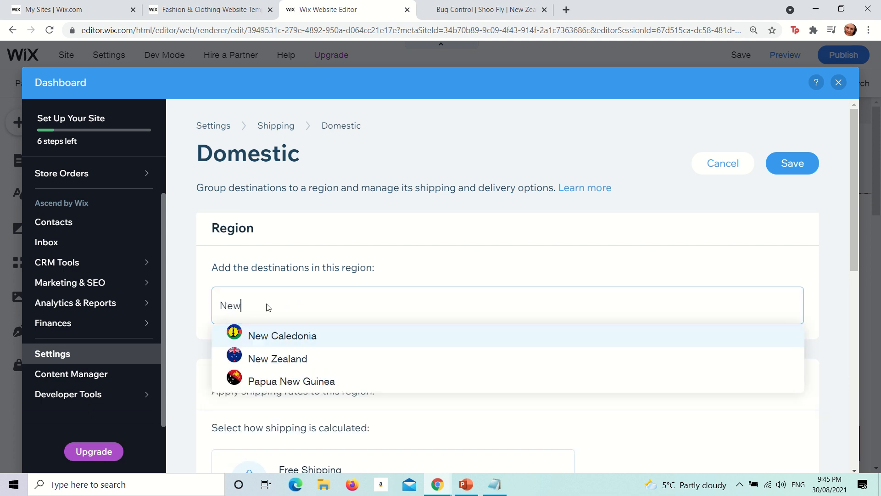
pyautogui.click(263, 362)
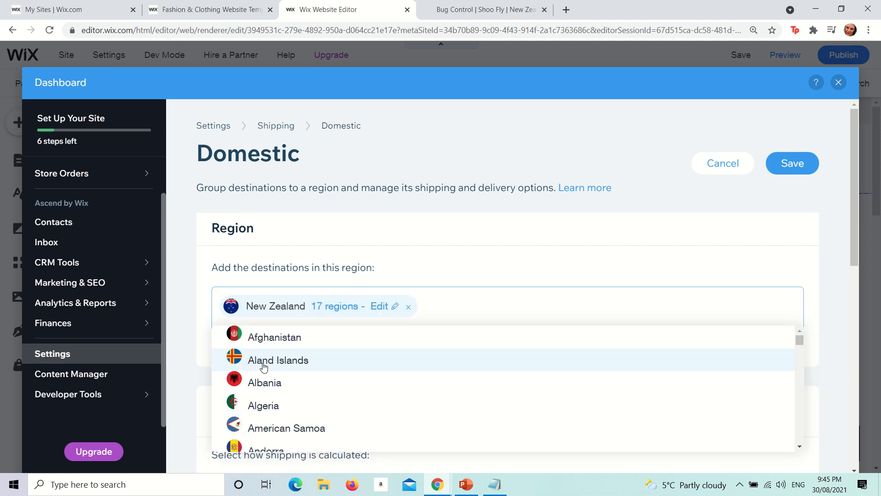
pyautogui.click(335, 310)
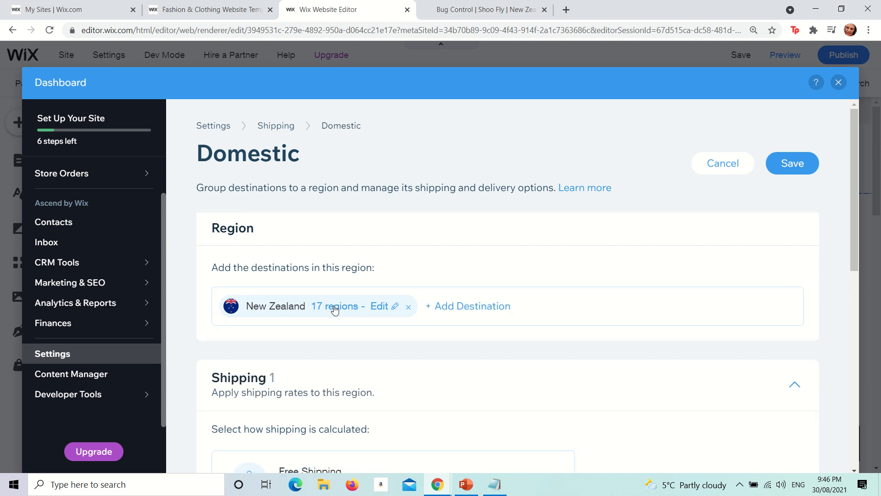
# - Limit the Domestic region's New Zealand destination to Southland only
pyautogui.click(379, 309)
pyautogui.click(307, 216)
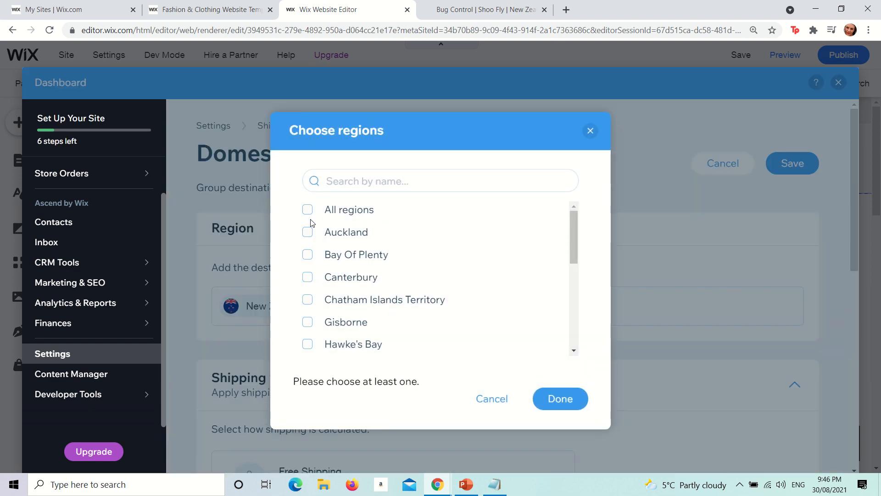
pyautogui.scroll(-5, 384, 264)
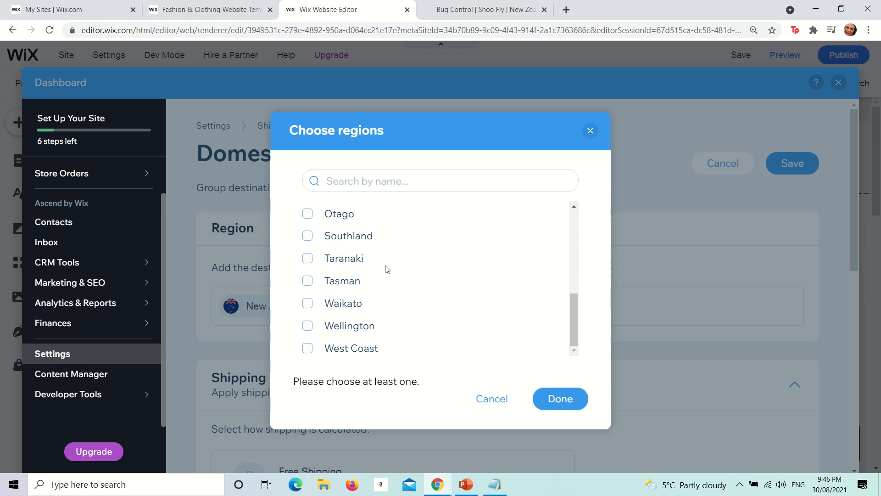
pyautogui.click(307, 237)
pyautogui.click(576, 395)
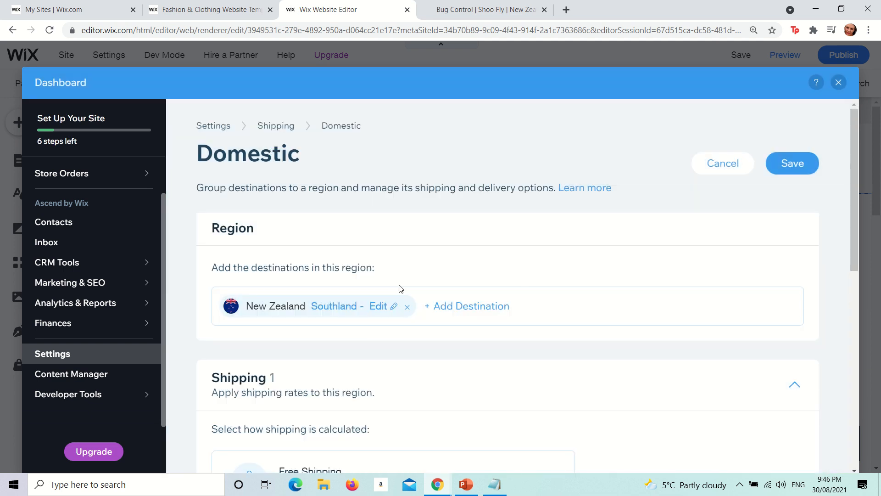
# - Review the Domestic region's shipping and local delivery options, keep Free Shipping as the calculation method, and save the region
pyautogui.scroll(-3, 774, 209)
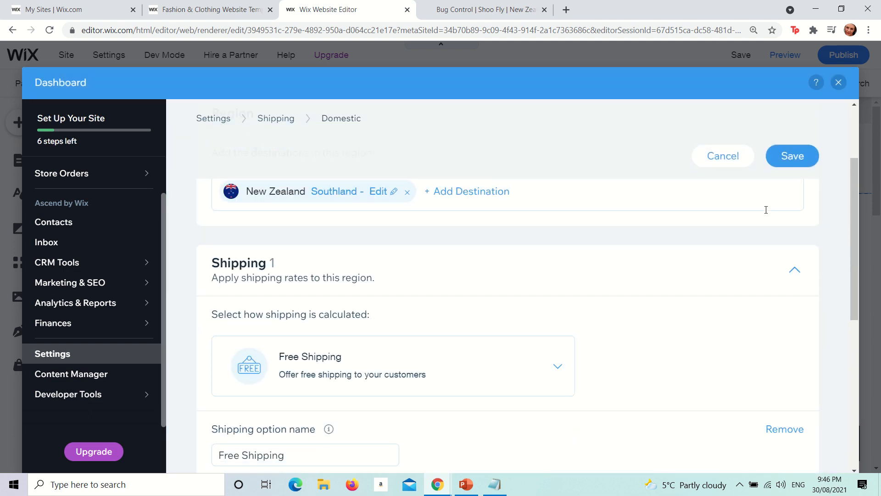
pyautogui.scroll(-3, 387, 269)
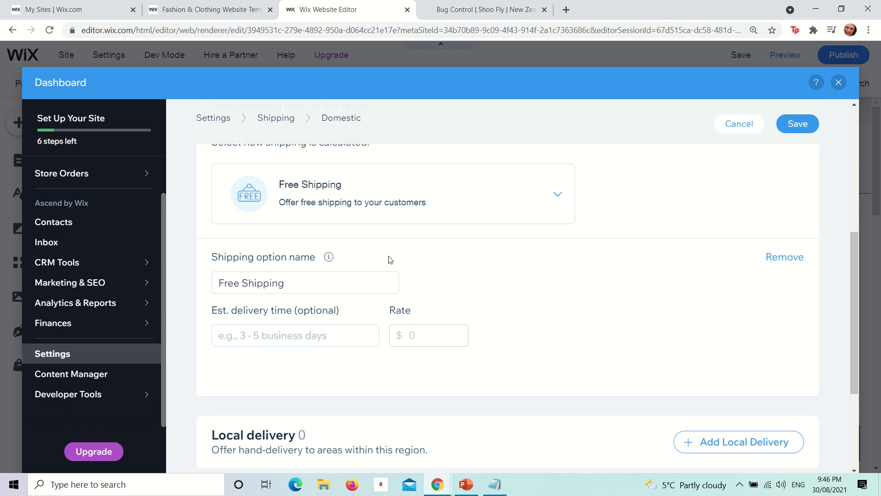
pyautogui.scroll(4, 388, 264)
pyautogui.scroll(-3, 392, 297)
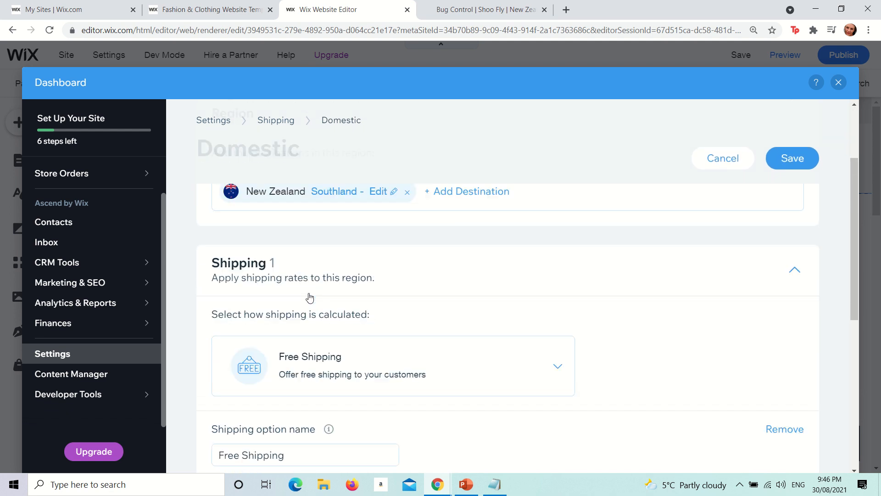
pyautogui.scroll(-2, 290, 303)
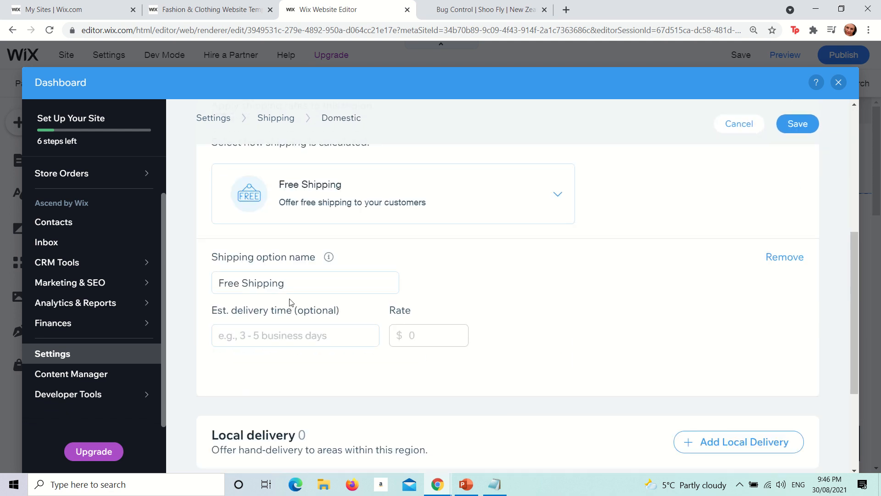
pyautogui.click(323, 185)
pyautogui.click(372, 204)
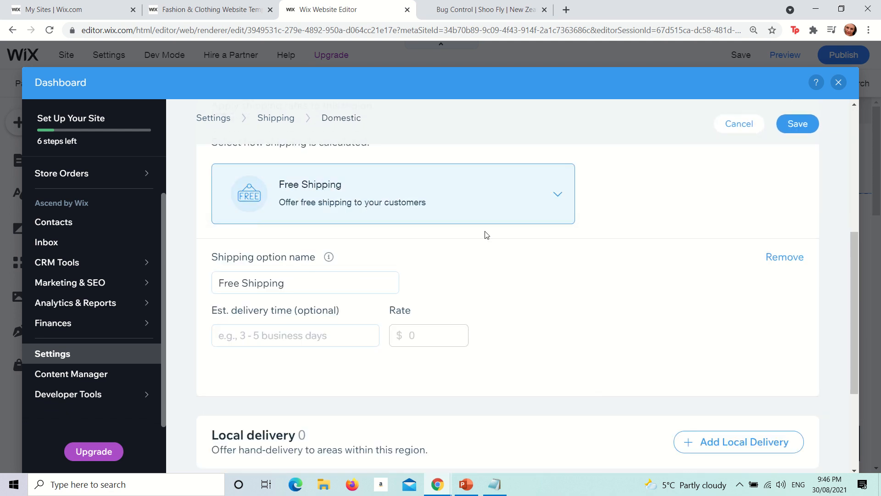
pyautogui.scroll(-3, 523, 257)
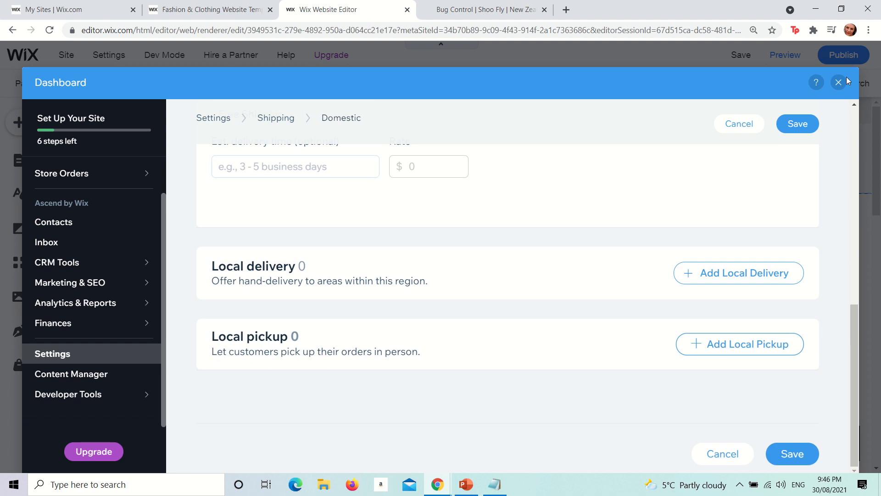
pyautogui.click(801, 124)
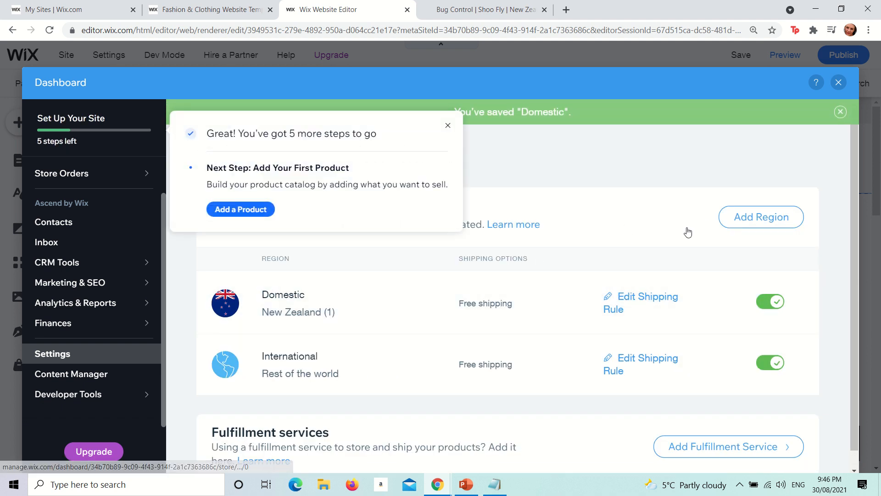
# - Add another shipping region with New Zealand's remaining regions as its destination
pyautogui.click(738, 227)
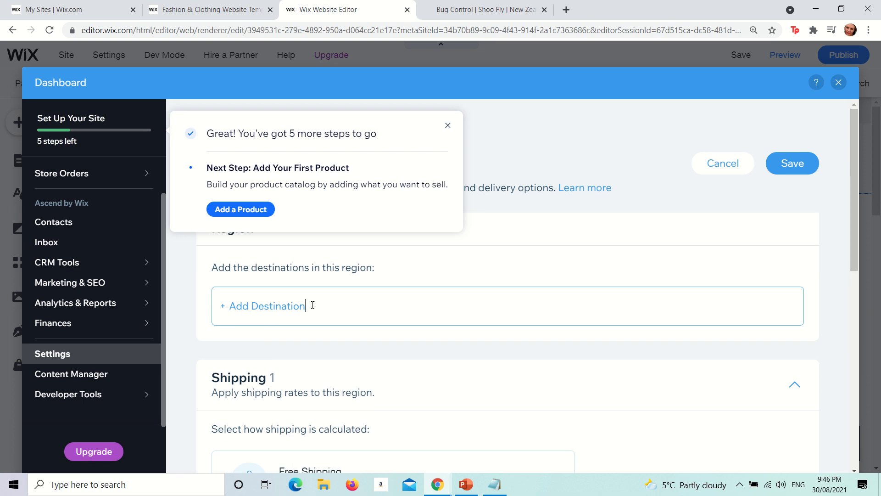
pyautogui.moveTo(312, 305); pyautogui.dragTo(75, 321)
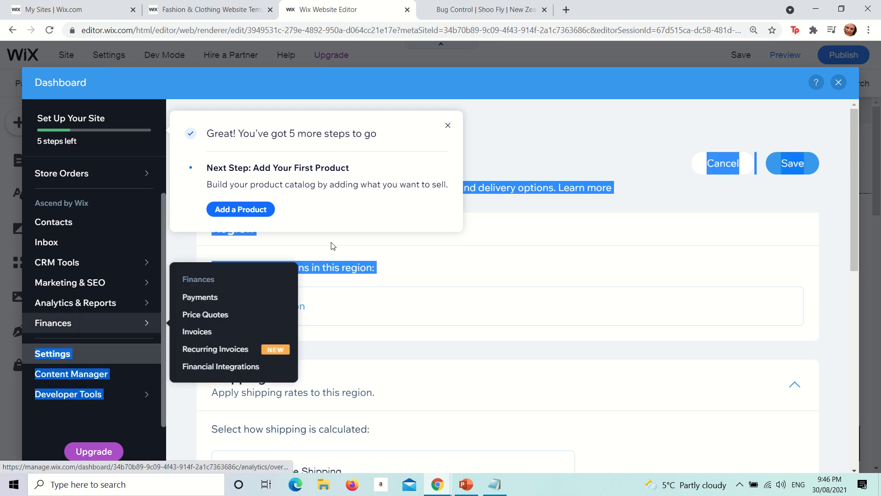
pyautogui.click(365, 306)
pyautogui.write('New')
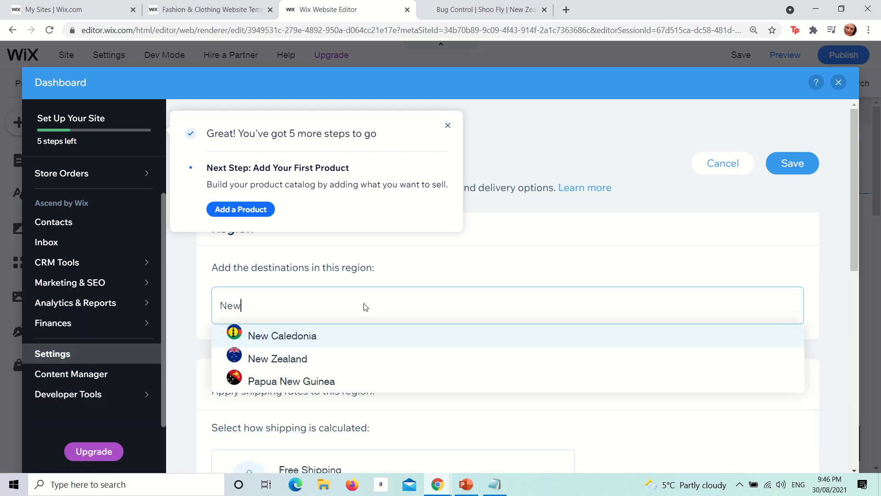
pyautogui.click(278, 360)
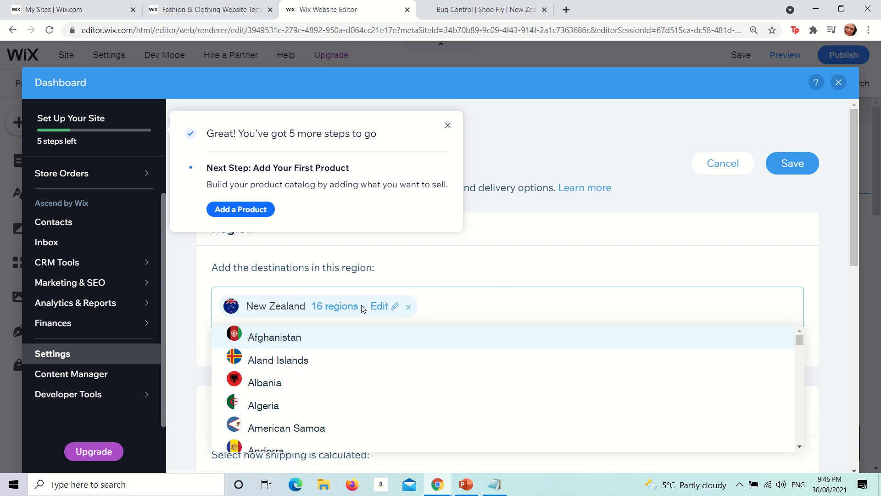
pyautogui.click(464, 306)
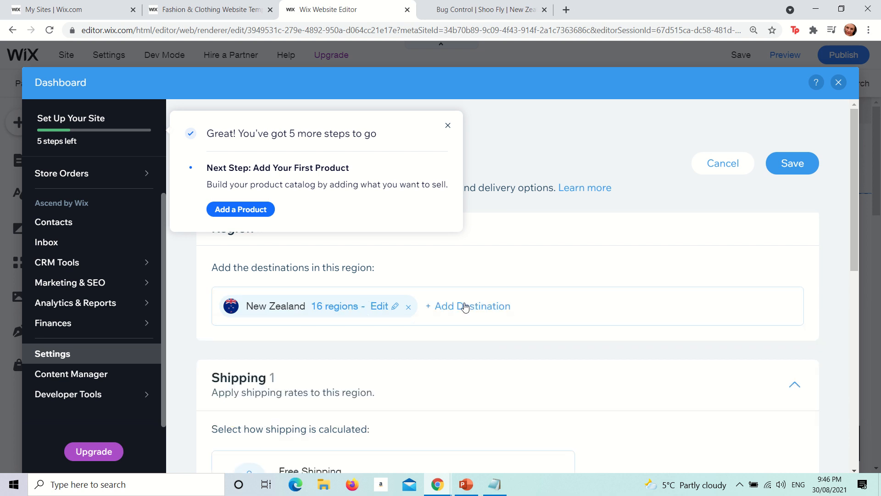
# - Change the new region's shipping calculation to Flat Rate and set the rate to $4
pyautogui.scroll(-4, 458, 322)
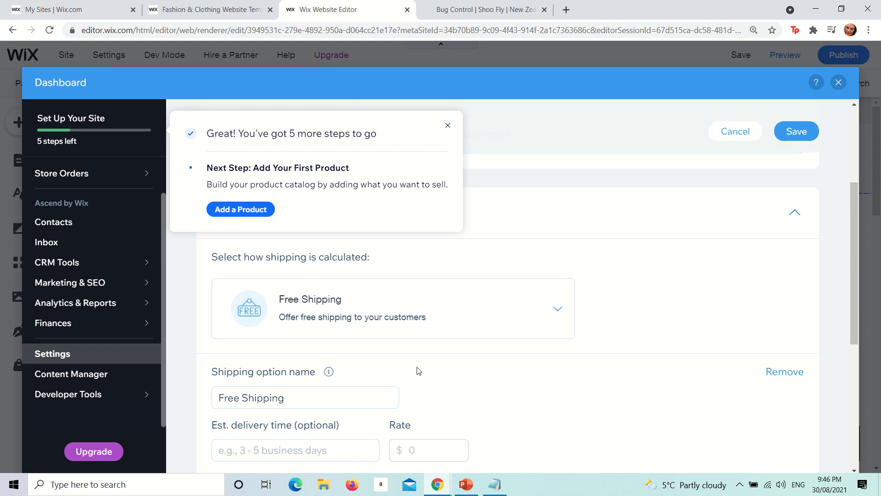
pyautogui.click(345, 301)
pyautogui.click(321, 360)
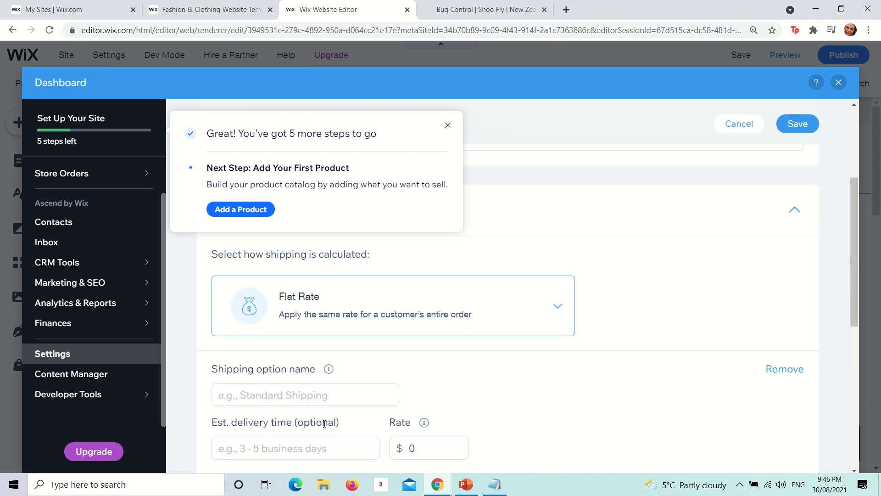
pyautogui.scroll(-4, 391, 338)
pyautogui.click(434, 288)
pyautogui.press('BackSpace')
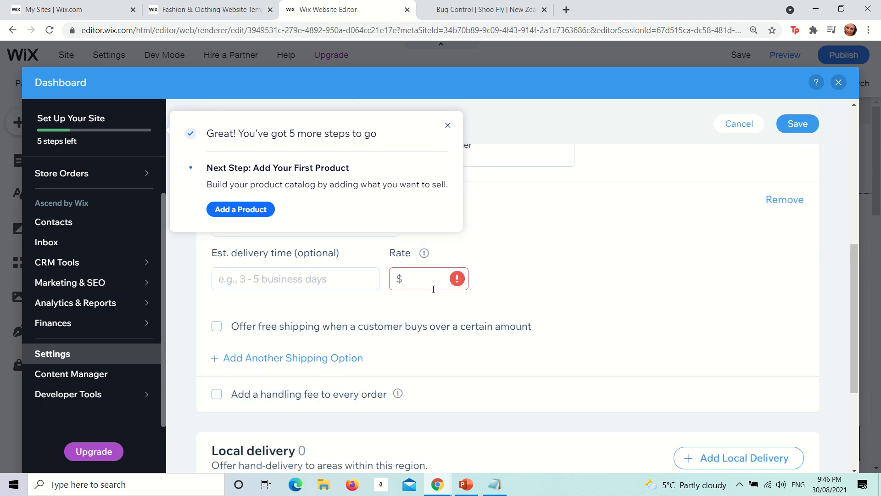
pyautogui.write('4')
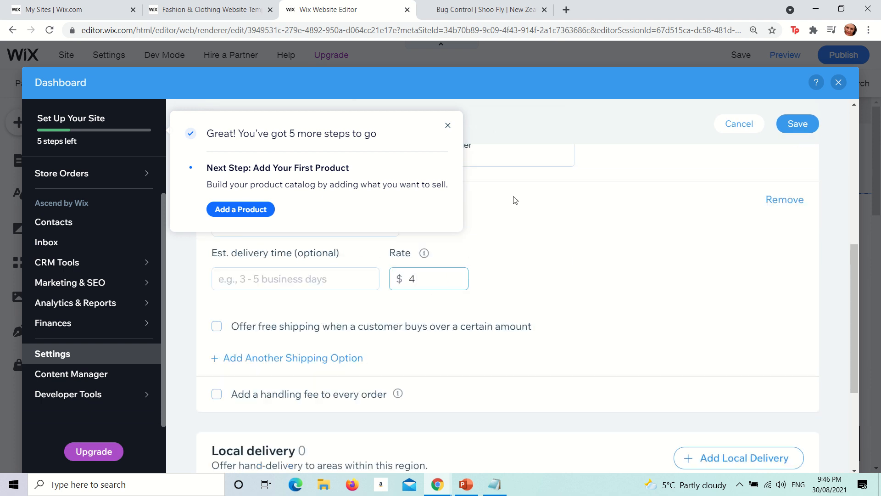
# - Name the new region's flat-rate shipping option "Shipping Nationwide"
pyautogui.click(786, 131)
pyautogui.scroll(2, 359, 337)
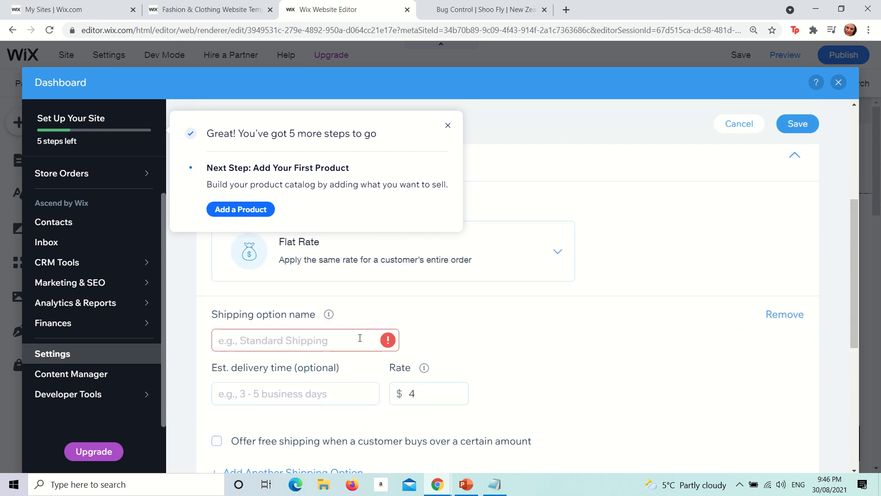
pyautogui.click(288, 338)
pyautogui.write('Rest of ')
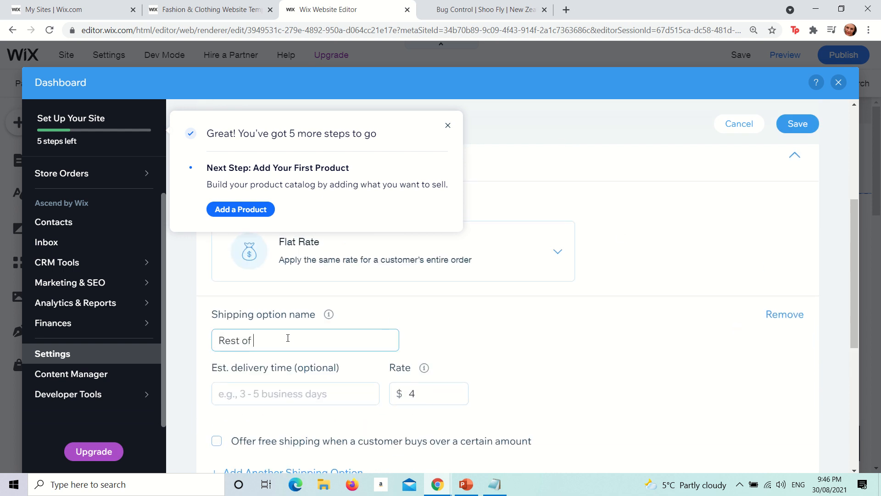
pyautogui.write('New Zeal')
pyautogui.write('and Ne')
pyautogui.write('ipping')
pyautogui.hotkey('ctrl', 'a')
pyautogui.write('Shippin')
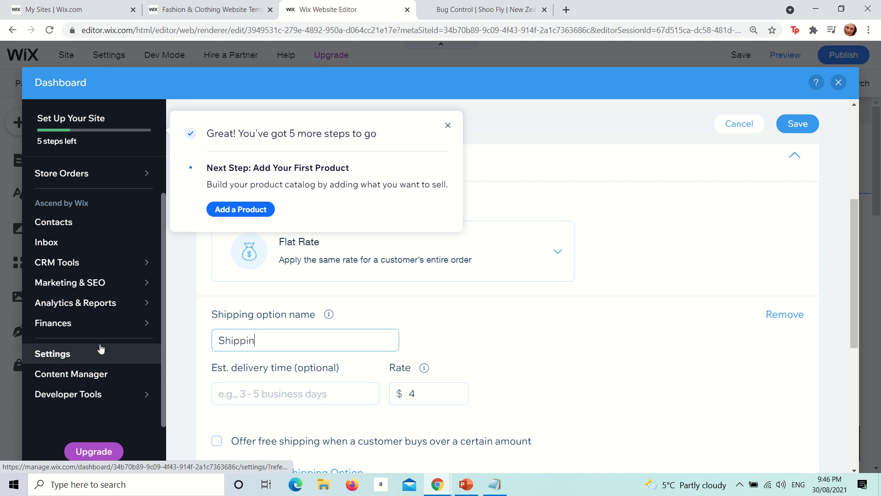
pyautogui.write('g Nation')
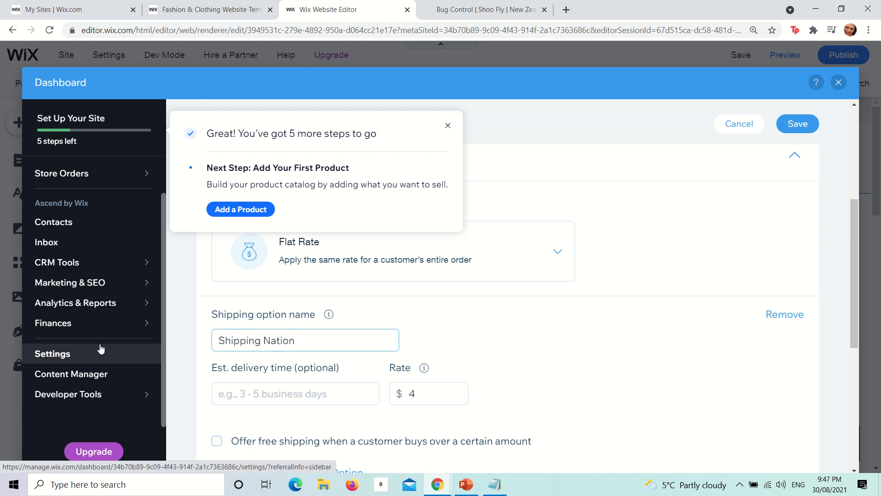
pyautogui.write('wide')
# - Set the shipping option's estimated delivery time to "3-65 Business days" and save the region
pyautogui.click(224, 386)
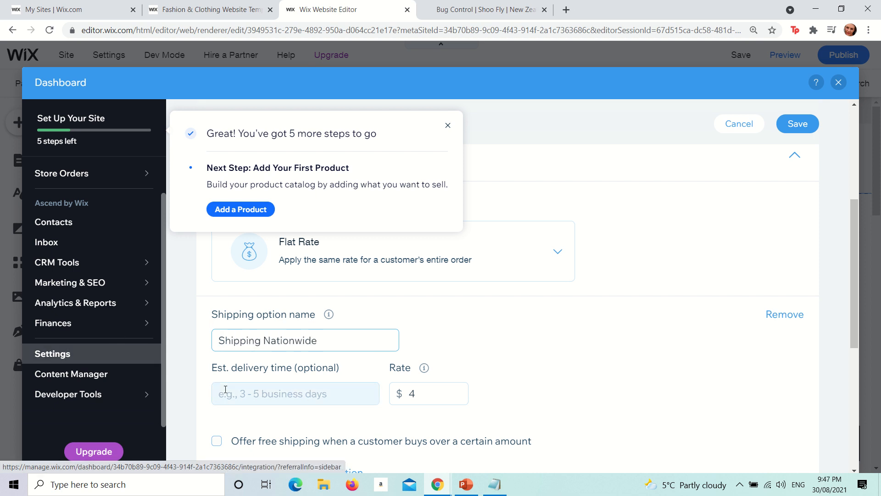
pyautogui.write('3-65')
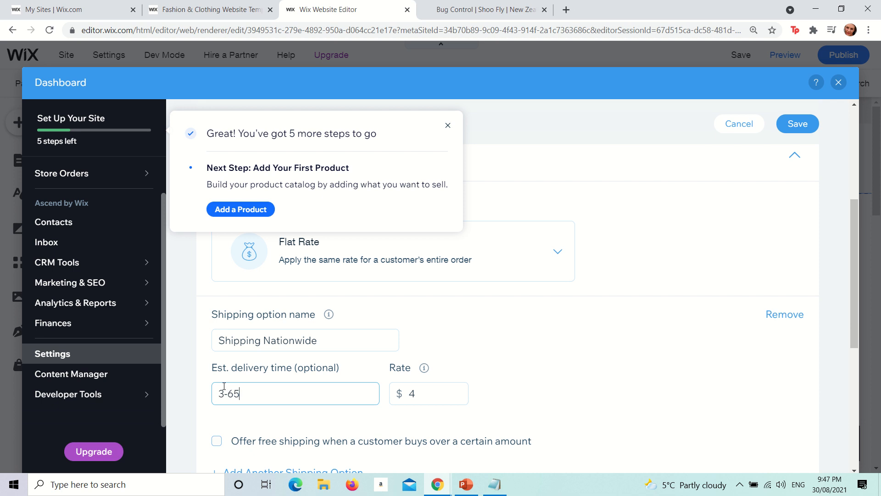
pyautogui.write(' Business days')
pyautogui.scroll(-6, 224, 386)
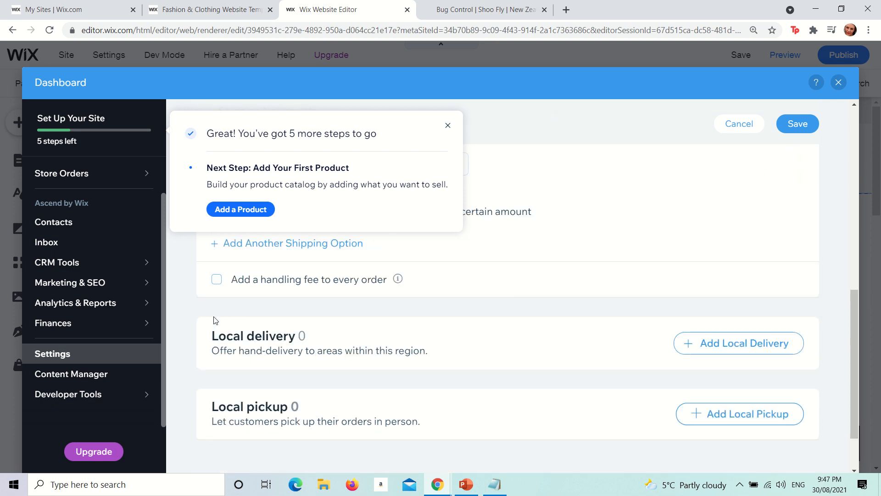
pyautogui.scroll(2, 724, 207)
pyautogui.click(798, 123)
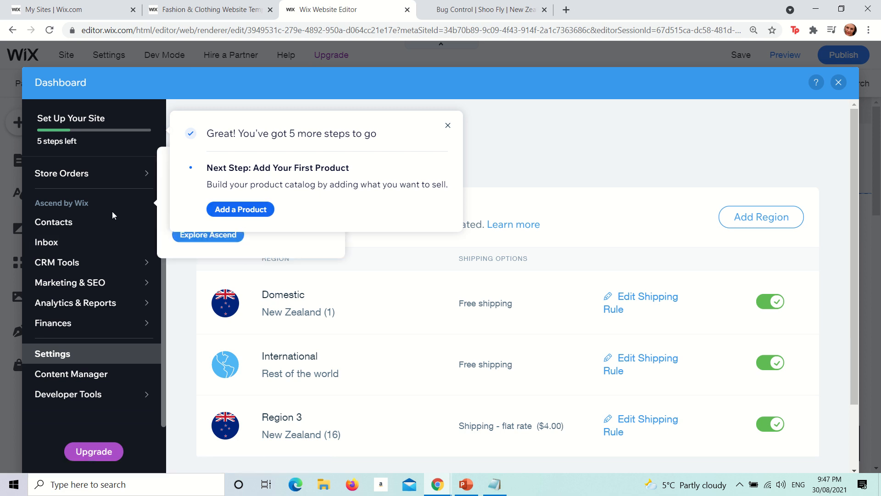
# - Open the first $45.00 product in the store's product list and make its photo of the worn dress the main image
pyautogui.click(241, 211)
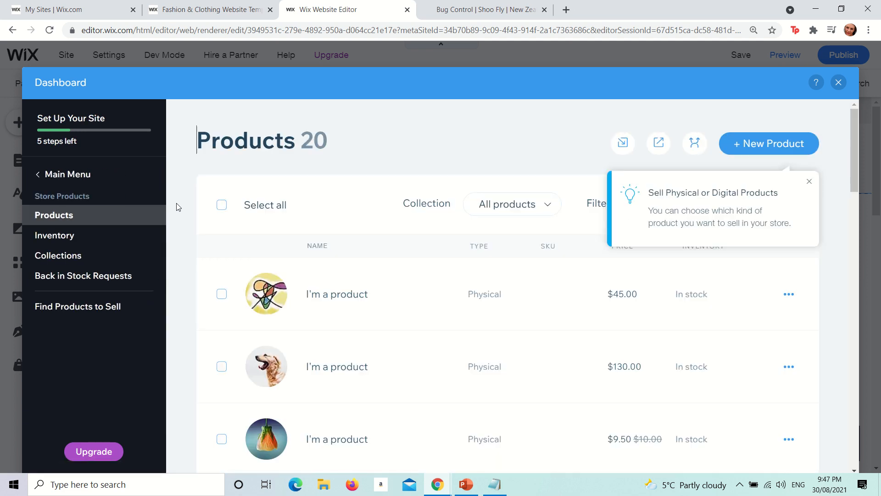
pyautogui.click(345, 292)
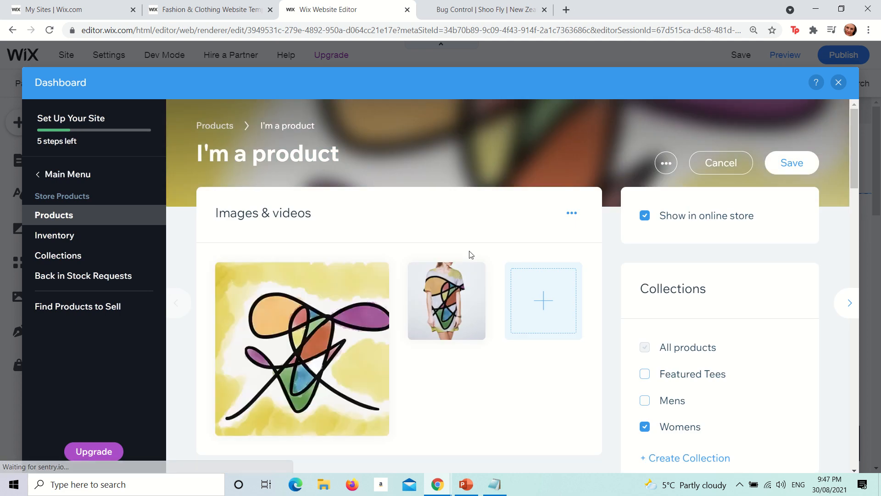
pyautogui.click(450, 271)
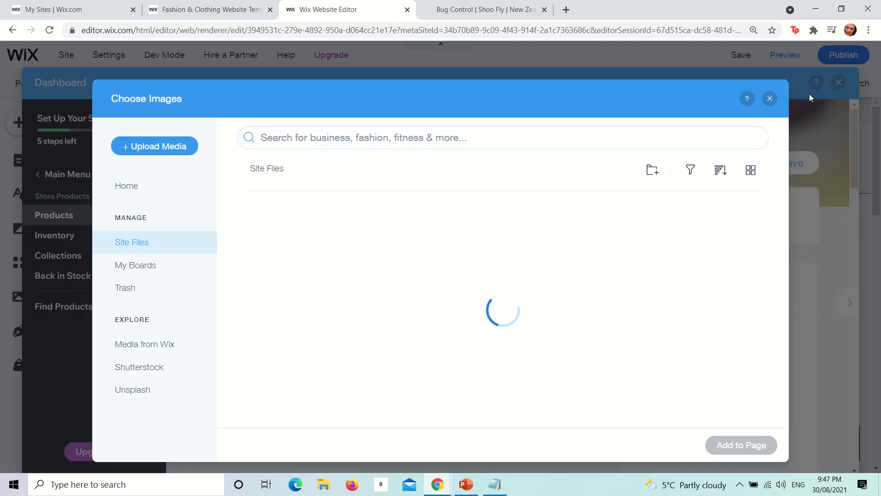
pyautogui.click(770, 98)
pyautogui.moveTo(438, 298); pyautogui.dragTo(237, 311)
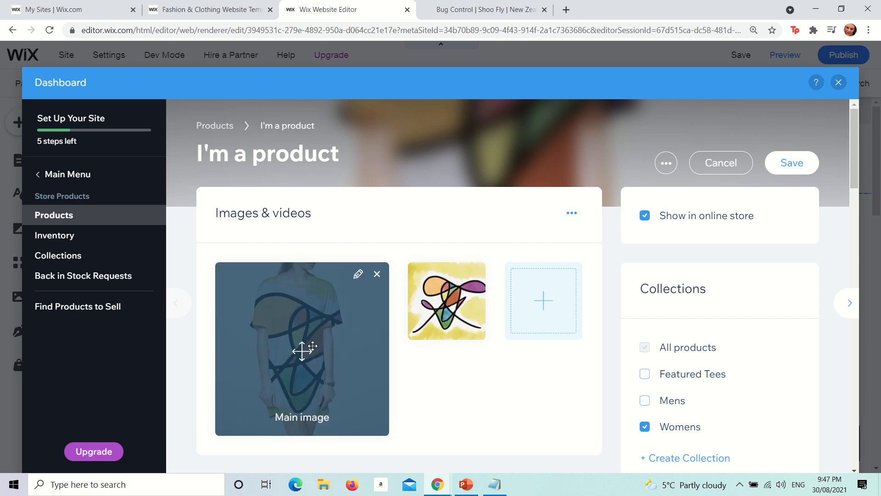
# - Rename the product "Funky Tee Rainbow style"
pyautogui.scroll(-2, 320, 348)
pyautogui.scroll(-5, 320, 349)
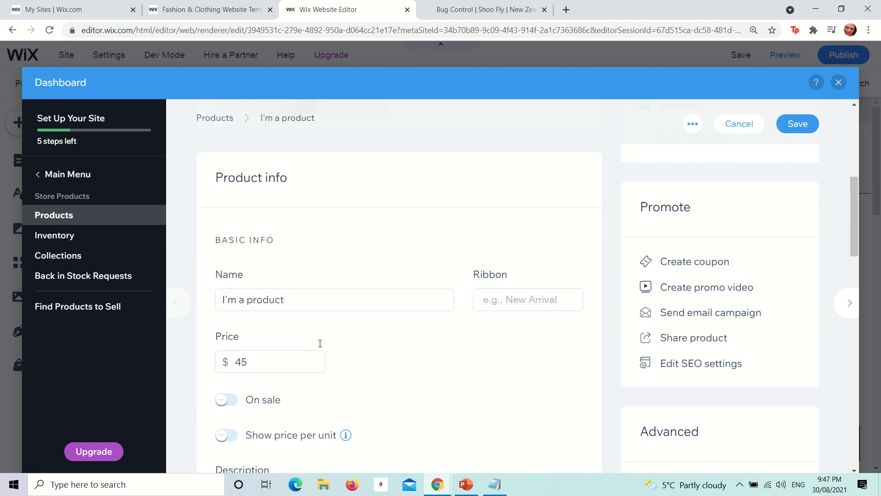
pyautogui.moveTo(284, 276); pyautogui.dragTo(227, 277)
pyautogui.moveTo(47, 259); pyautogui.dragTo(24, 261)
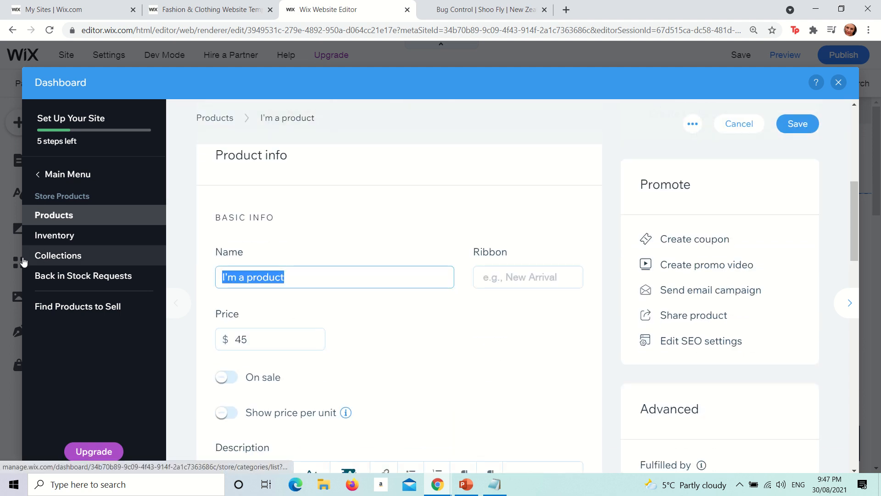
pyautogui.write('F')
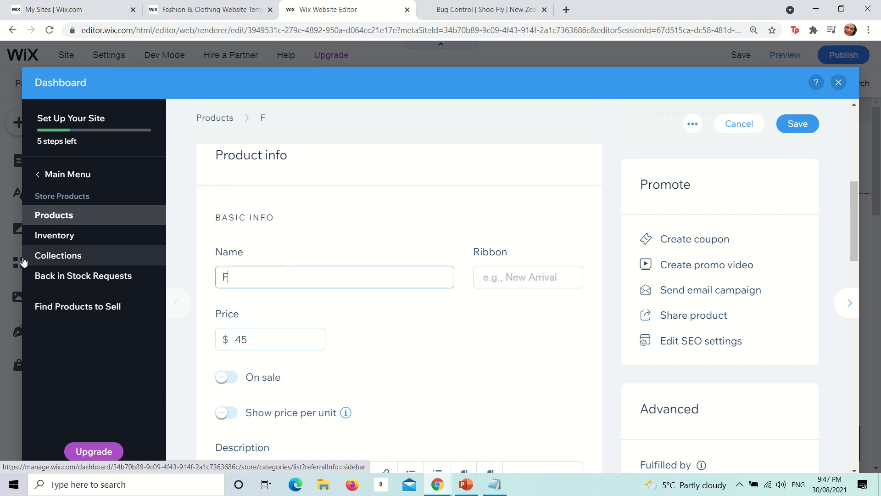
pyautogui.write('unky Tee Rainbow styu')
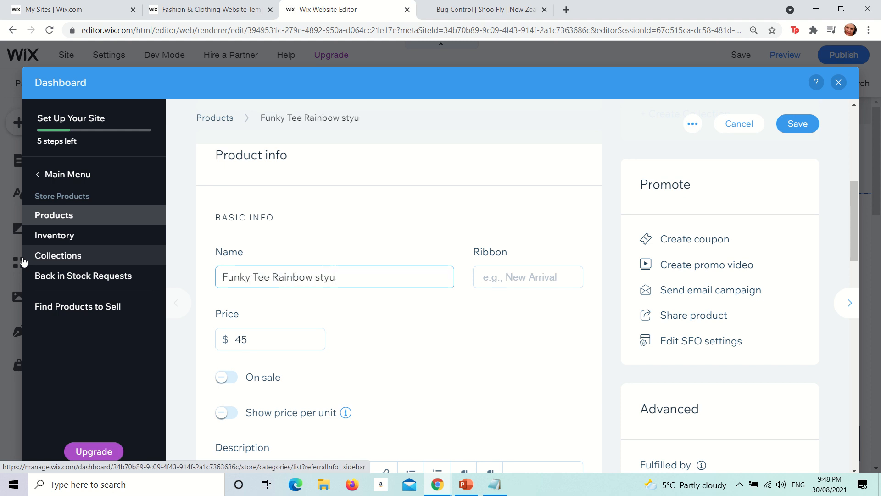
pyautogui.press('BackSpace')
pyautogui.write('le')
# - Set the product's price to $1580
pyautogui.click(259, 342)
pyautogui.press('BackSpace')
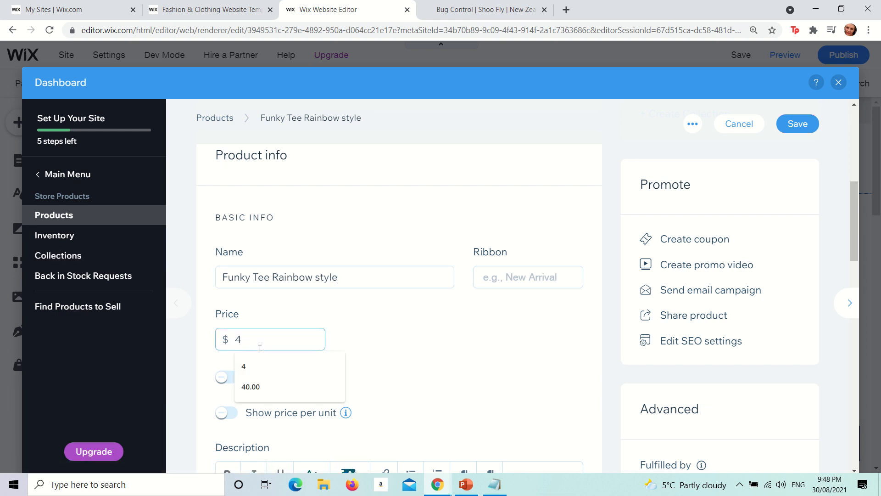
pyautogui.press('BackSpace')
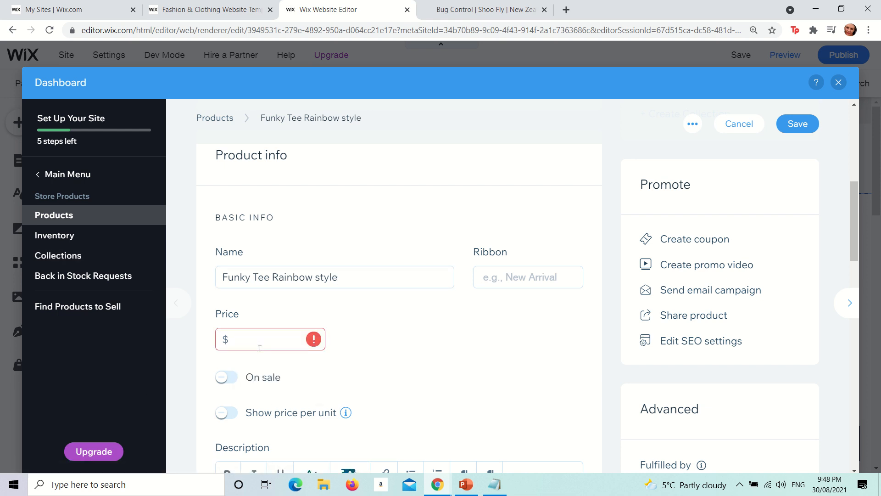
pyautogui.write('10')
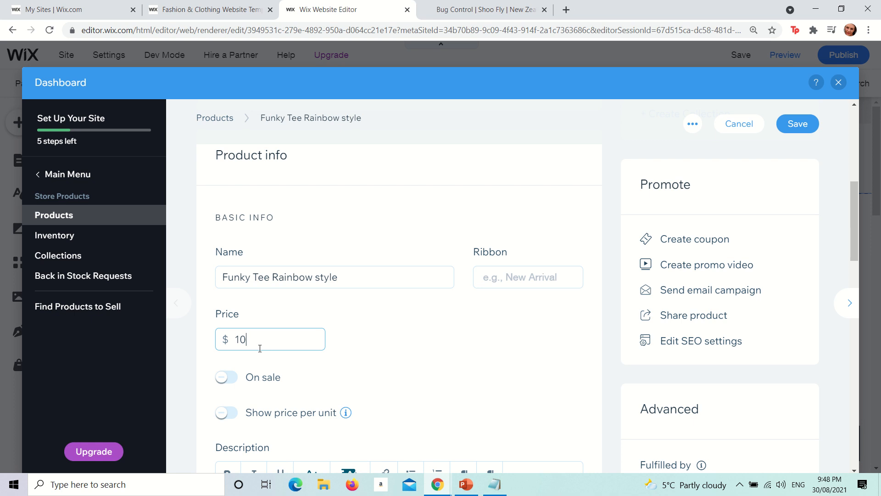
pyautogui.press('BackSpace')
pyautogui.write('58')
# - Put the product on sale with the discount given in dollars and set to $300
pyautogui.click(233, 382)
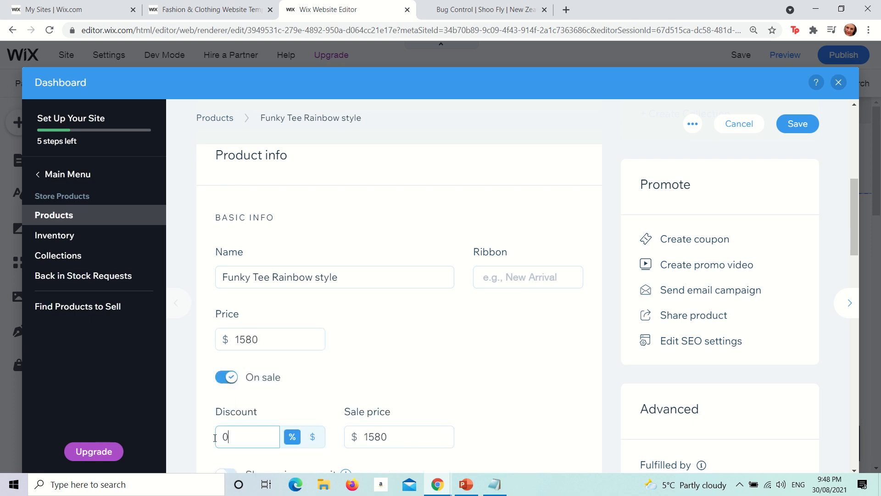
pyautogui.moveTo(229, 436); pyautogui.dragTo(210, 444)
pyautogui.write('30')
pyautogui.scroll(-1, 211, 443)
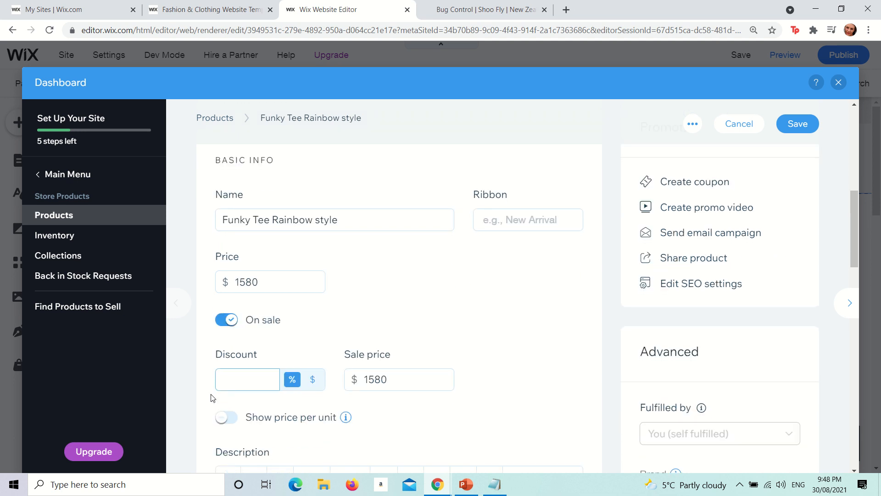
pyautogui.click(311, 379)
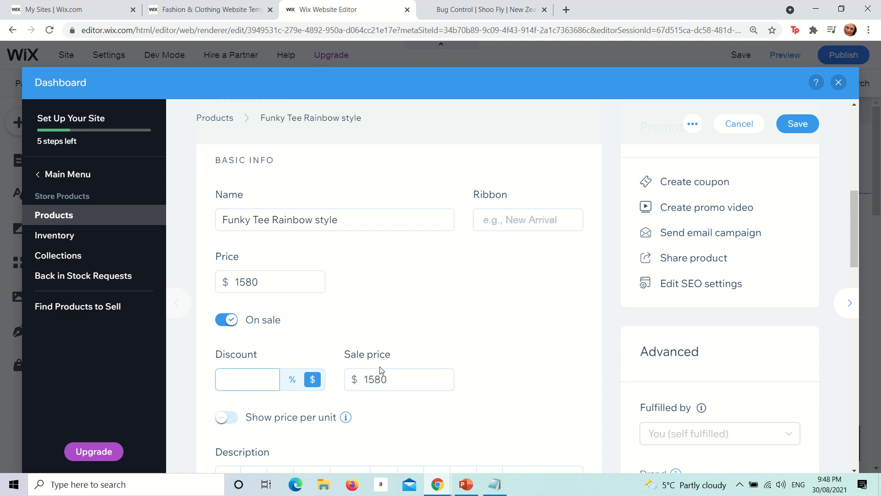
pyautogui.write('300')
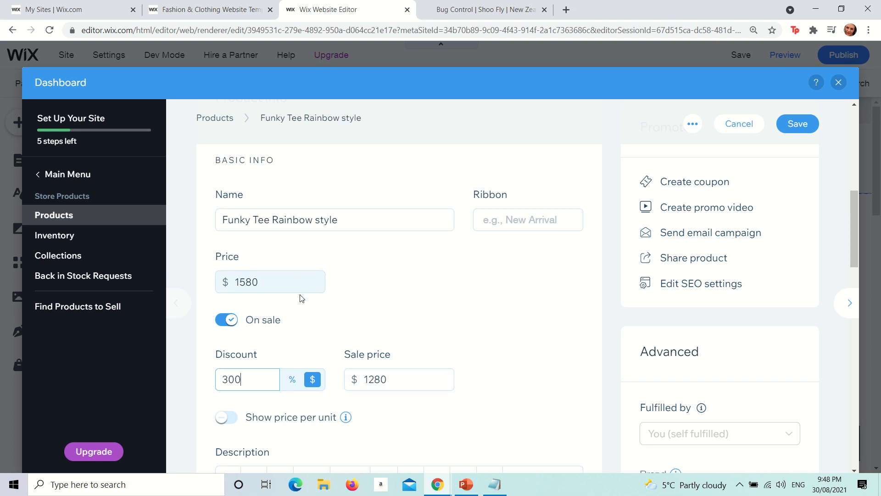
# - Set the product's price to $3000 and its sale discount to $1580
pyautogui.click(273, 289)
pyautogui.hotkey('ctrl', 'a')
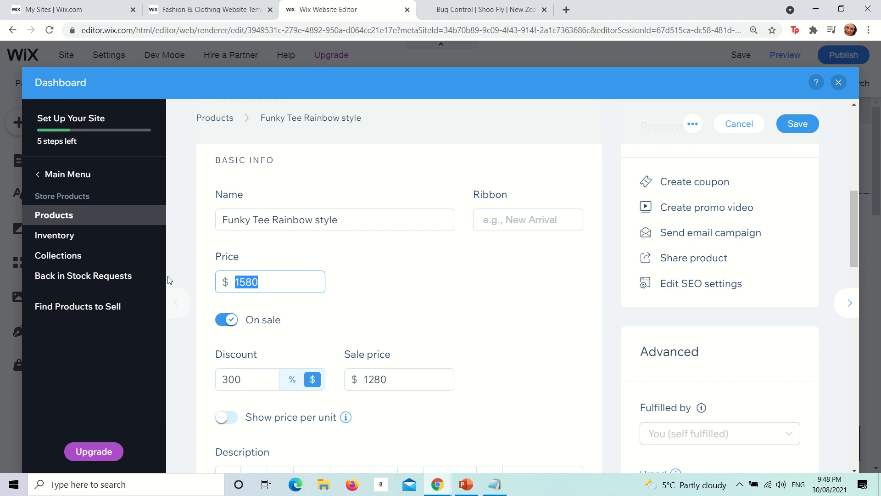
pyautogui.write('3000')
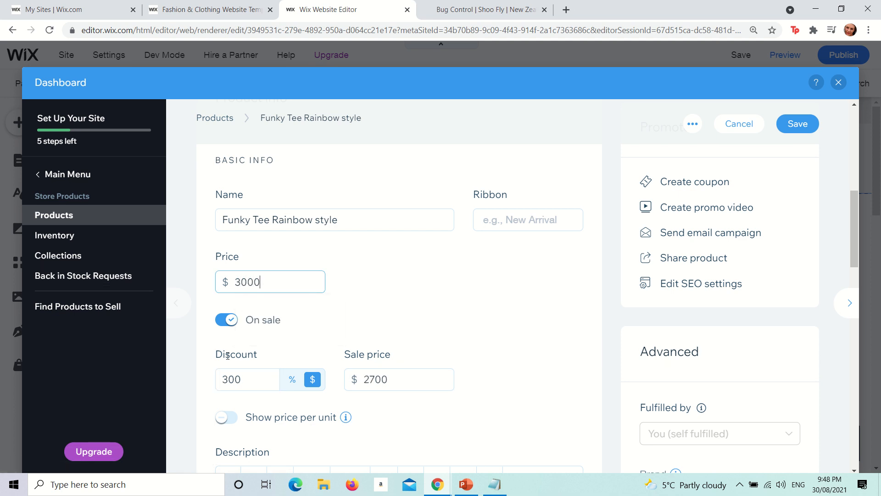
pyautogui.click(252, 372)
pyautogui.hotkey('ctrl', 'a')
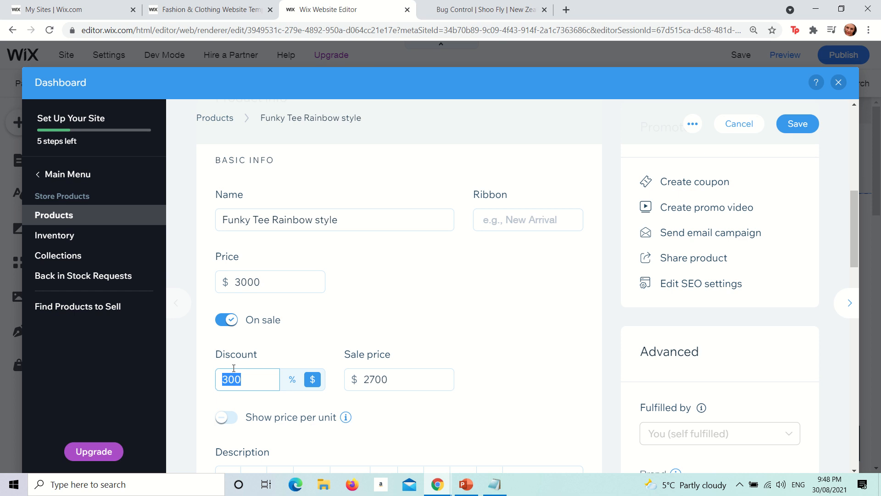
pyautogui.write('1580')
pyautogui.click(375, 379)
# - Turn on the product's price per unit to view its settings and turn it off again
pyautogui.scroll(-5, 400, 400)
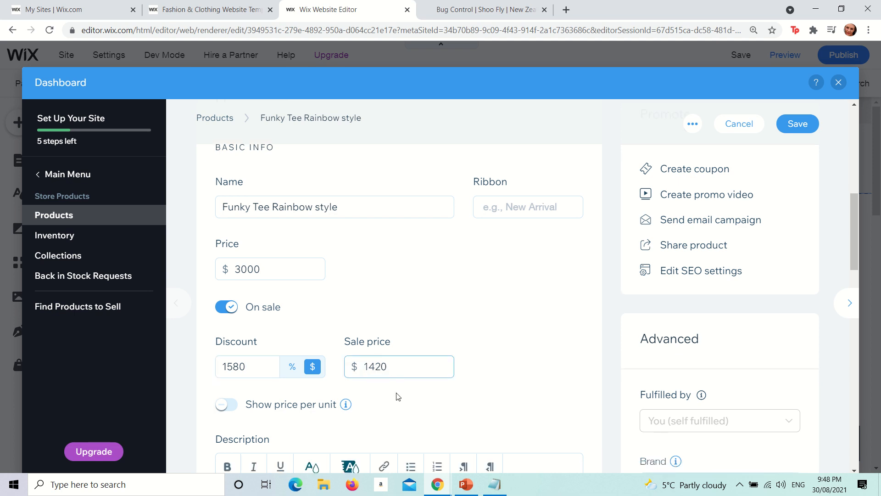
pyautogui.scroll(1, 374, 372)
pyautogui.click(235, 247)
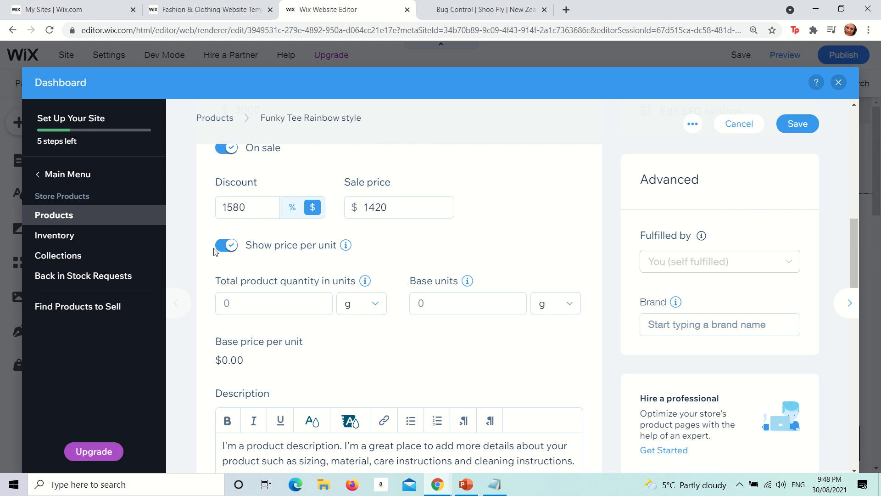
pyautogui.click(223, 246)
# - Replace the placeholder product description with "Beautiful rainbow design"
pyautogui.scroll(-1, 306, 314)
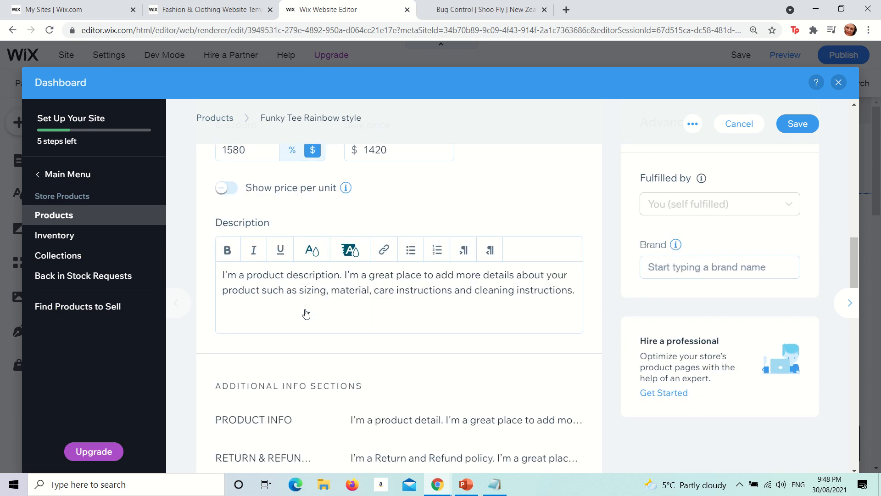
pyautogui.click(306, 313)
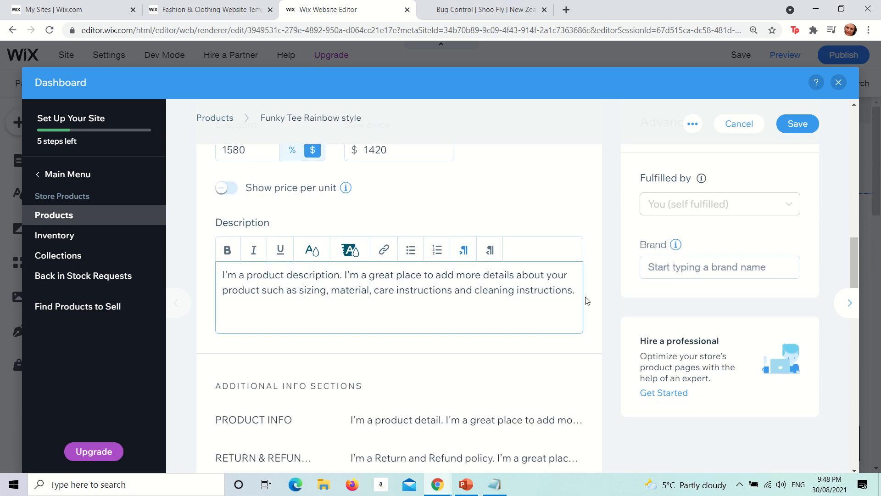
pyautogui.moveTo(587, 300); pyautogui.dragTo(134, 263)
pyautogui.write('Beau')
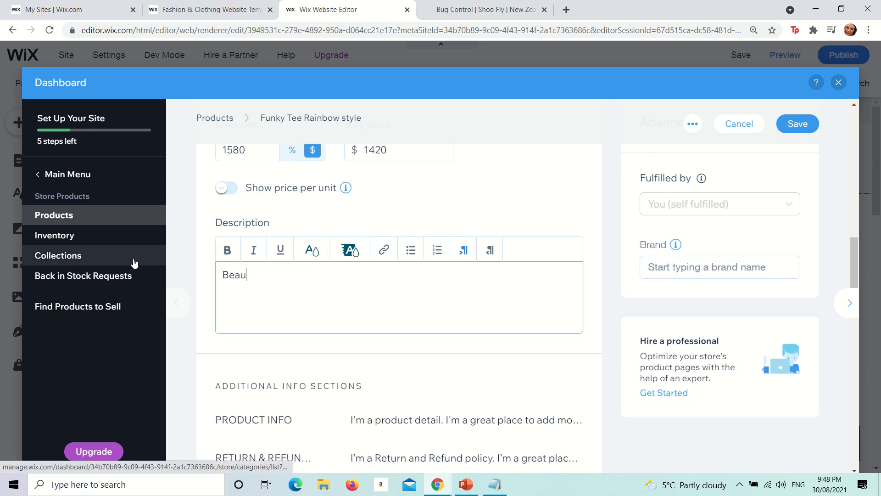
pyautogui.write('tifu')
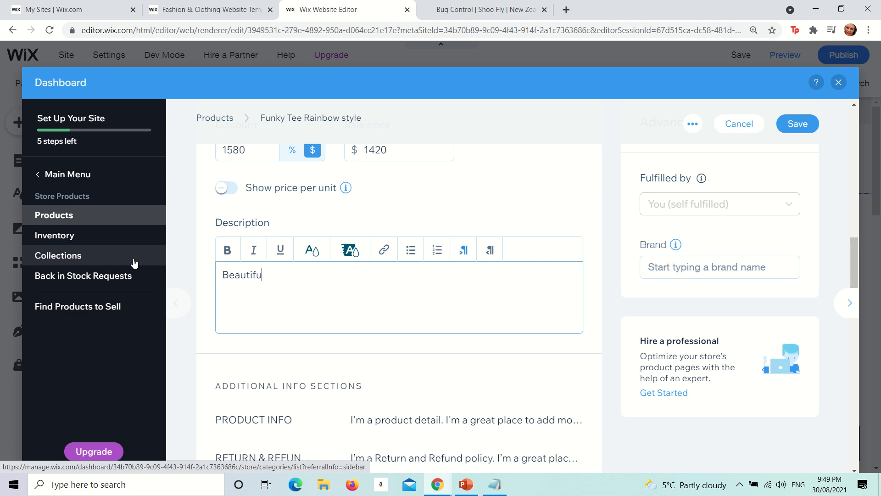
pyautogui.write('tiful rainbow desing')
pyautogui.press('BackSpace')
pyautogui.press('BackSpace')
pyautogui.write('gn')
# - Review the product's Return & Refund Policy info section without editing it, then look over the custom text and product options sections
pyautogui.scroll(-5, 260, 302)
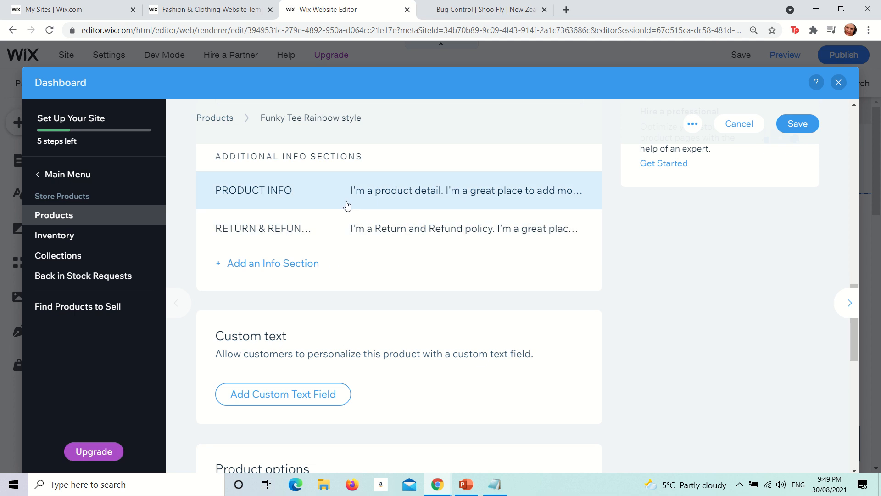
pyautogui.click(277, 236)
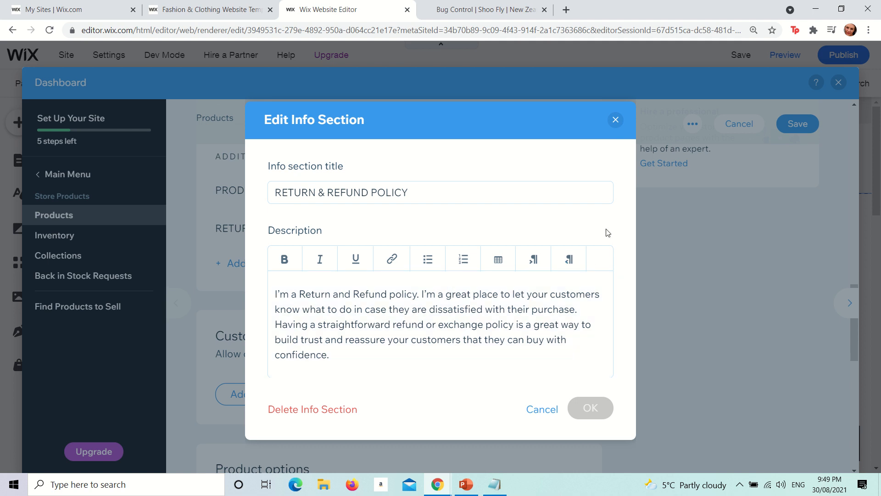
pyautogui.click(621, 119)
pyautogui.scroll(-3, 534, 243)
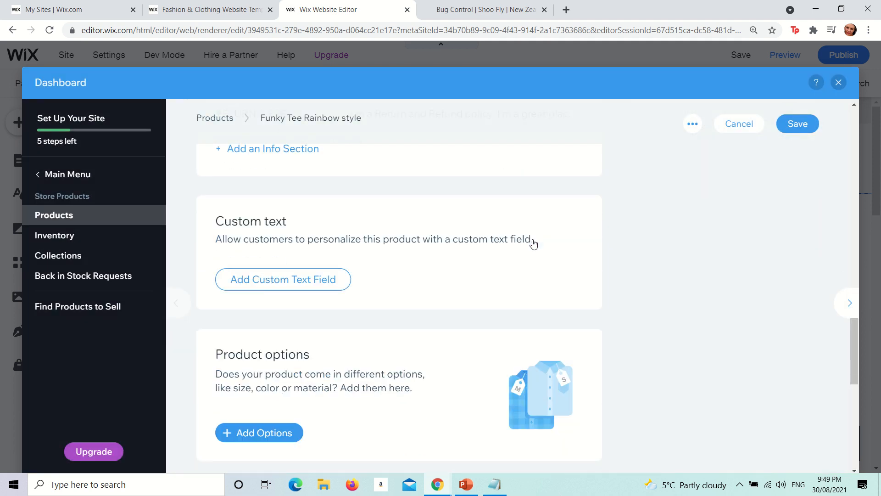
# - Add a mandatory custom text field to the product asking "What would you like screenprinted onto this t-shirt?"
pyautogui.scroll(-3, 532, 239)
pyautogui.scroll(4, 533, 238)
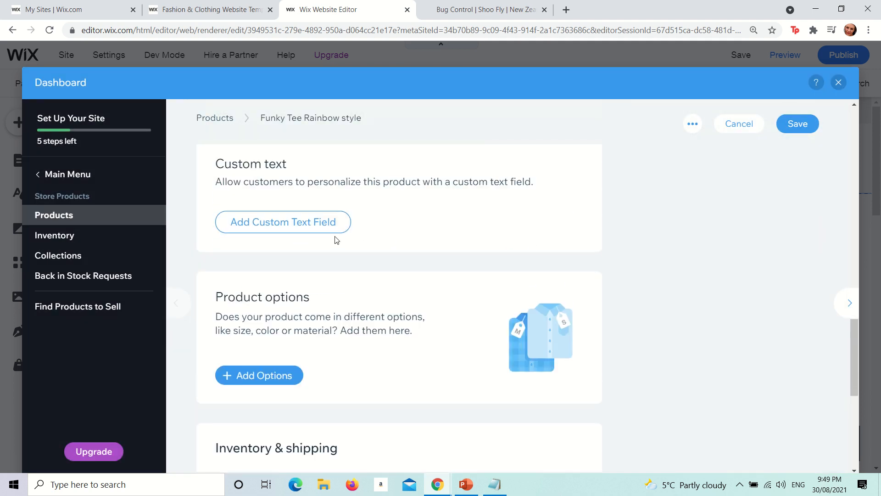
pyautogui.click(294, 224)
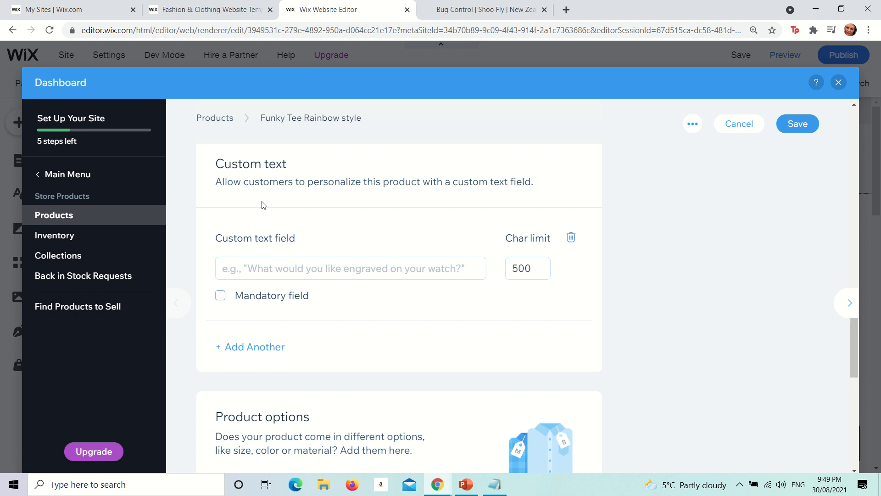
pyautogui.click(287, 277)
pyautogui.write('What w')
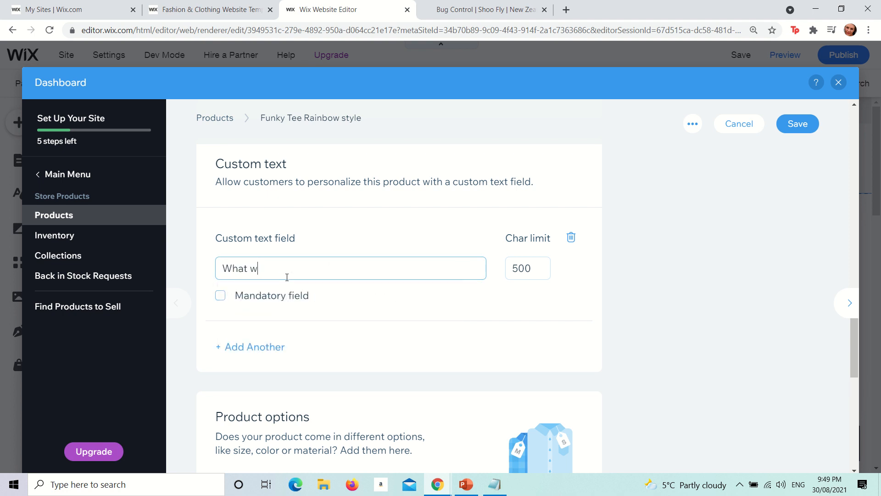
pyautogui.write('ould you like screenprinted on')
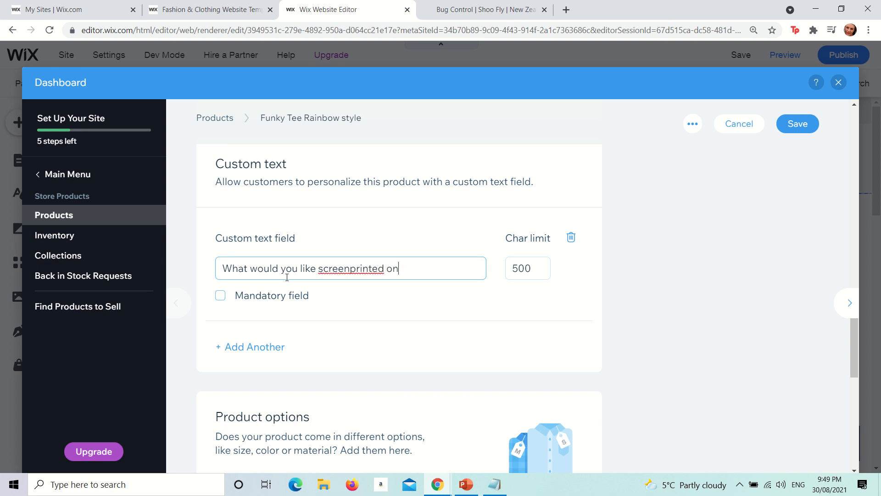
pyautogui.write('to this t-shirt>?')
pyautogui.click(220, 296)
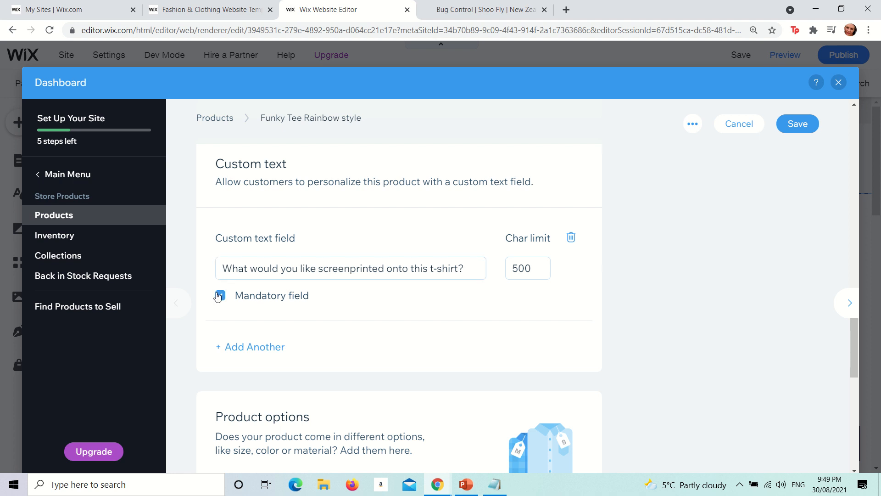
# - Turn on inventory tracking for the product and set its inventory to 23, leaving the SKU empty
pyautogui.scroll(-1, 219, 297)
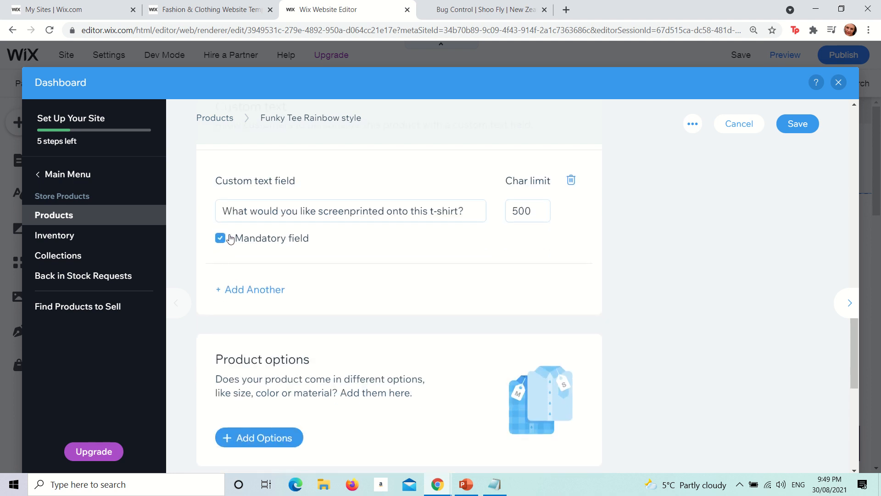
pyautogui.scroll(-3, 231, 239)
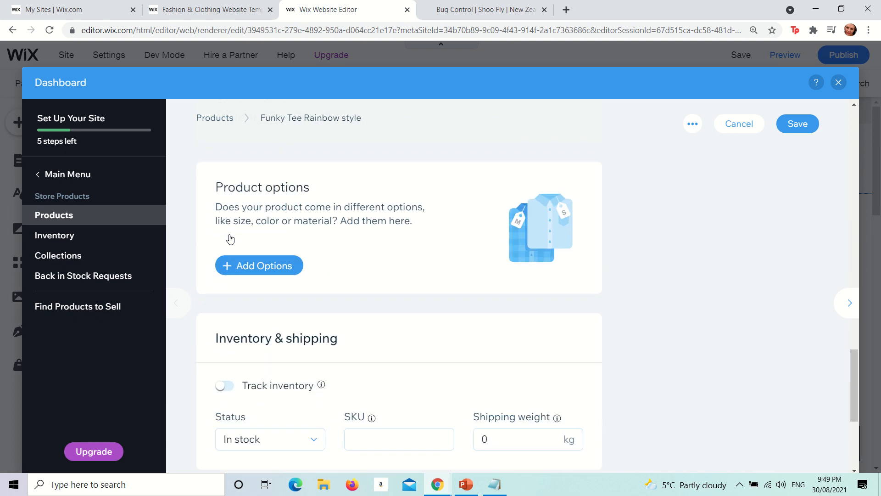
pyautogui.scroll(-4, 256, 274)
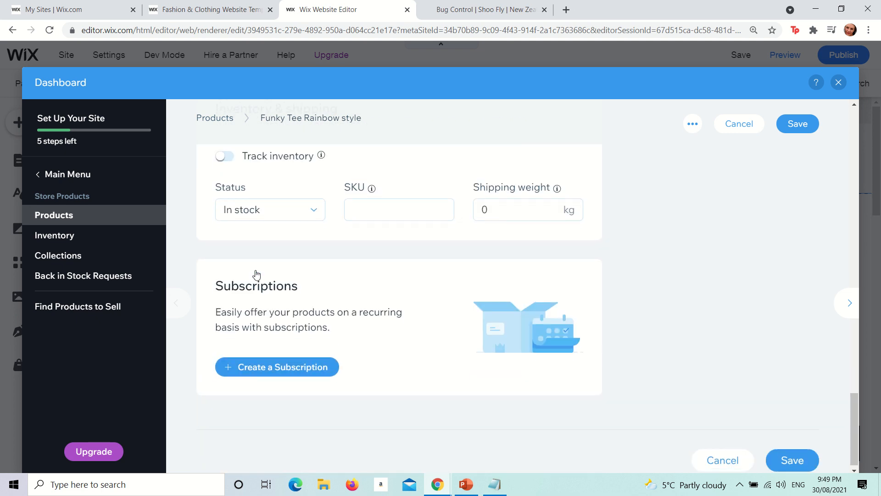
pyautogui.scroll(2, 226, 229)
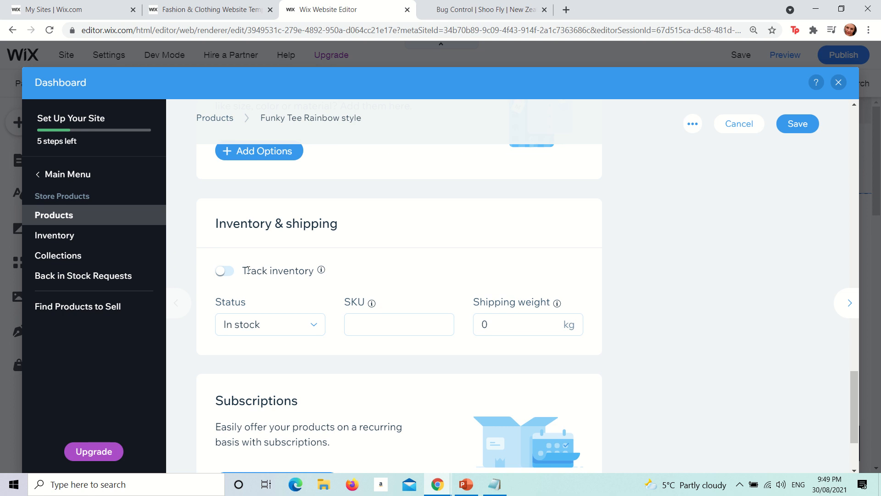
pyautogui.scroll(6, 248, 270)
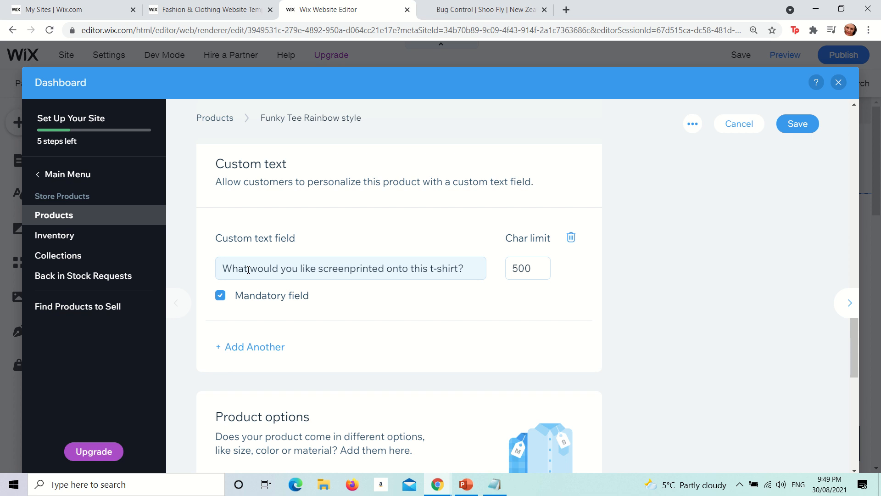
pyautogui.scroll(-5, 247, 270)
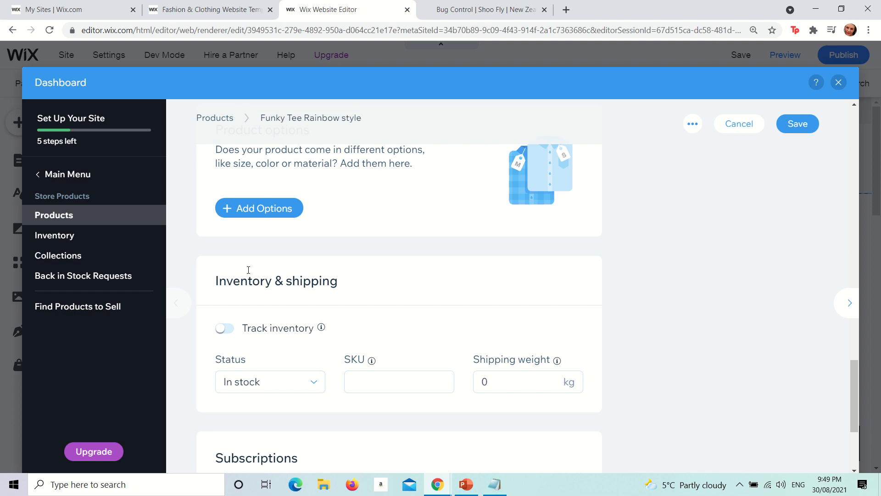
pyautogui.scroll(-2, 247, 270)
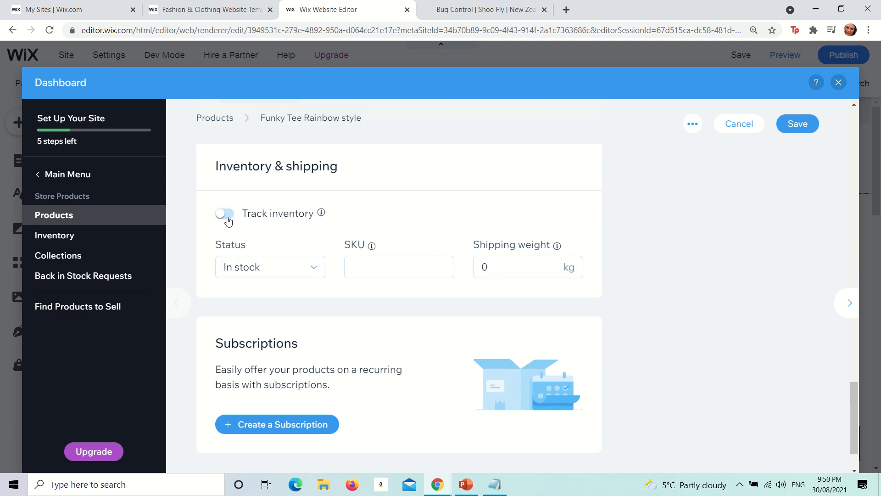
pyautogui.click(225, 213)
pyautogui.click(237, 275)
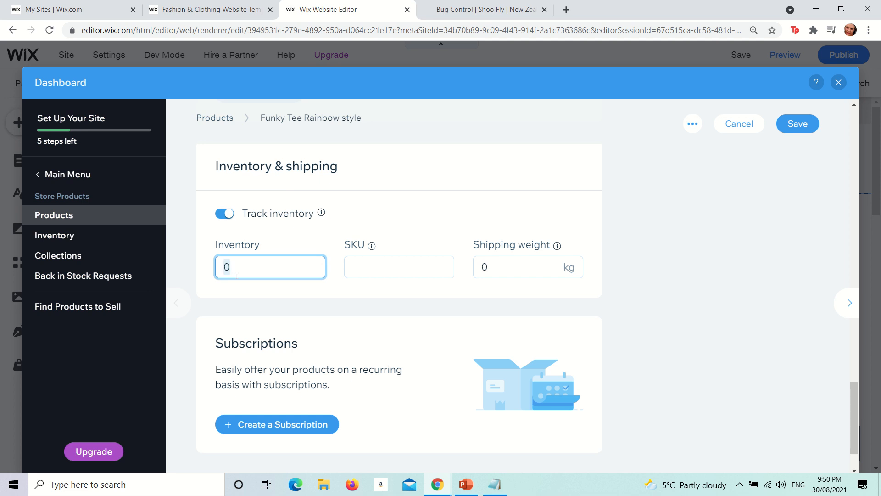
pyautogui.write('23')
pyautogui.click(373, 263)
# - Create a subscription for the product and name it "Monthly"
pyautogui.scroll(-2, 294, 378)
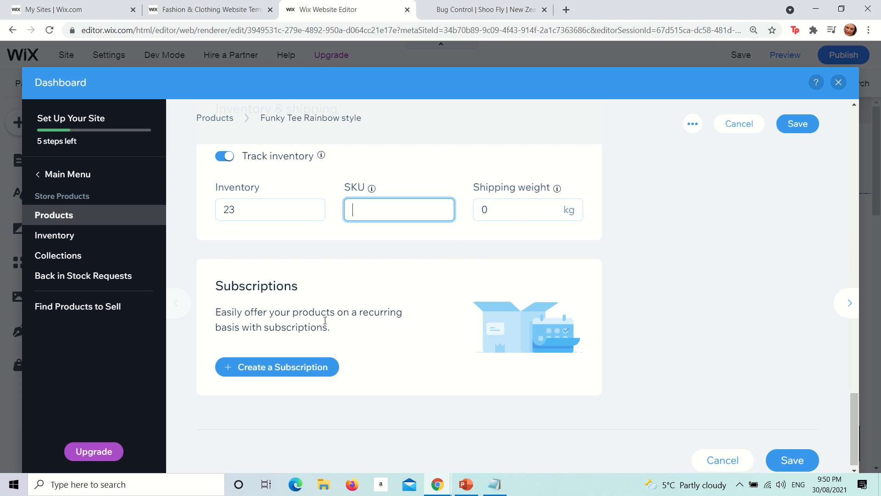
pyautogui.click(266, 366)
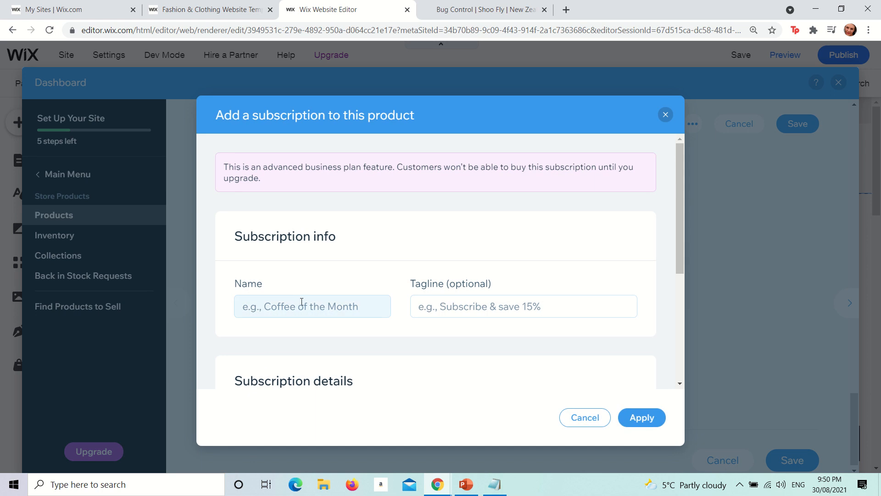
pyautogui.click(300, 307)
pyautogui.write('Monthly')
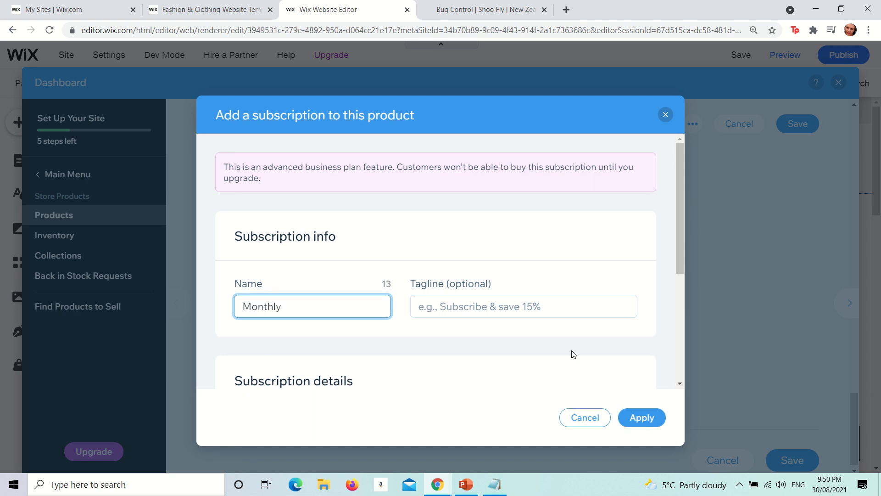
# - Set the subscription's frequency to Monthly and duration to "Auto-renew until canceled", apply it without upgrading, and save the product
pyautogui.scroll(-5, 496, 366)
pyautogui.click(305, 248)
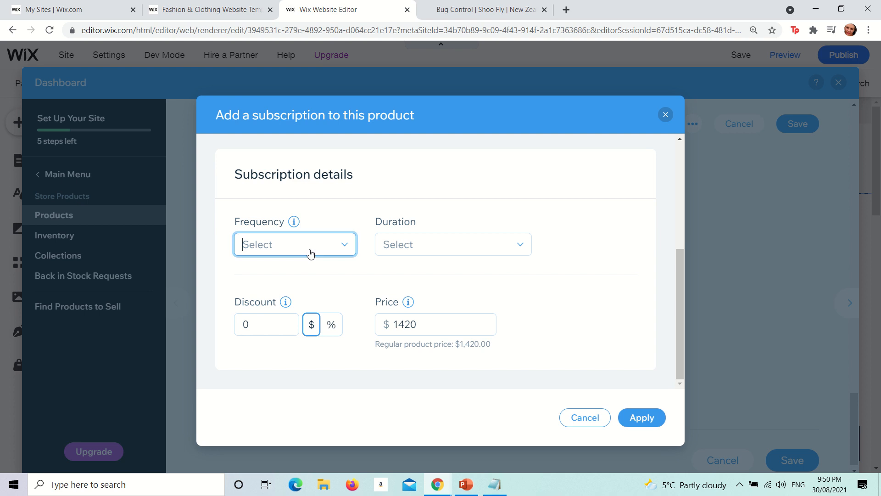
pyautogui.click(270, 289)
pyautogui.click(440, 248)
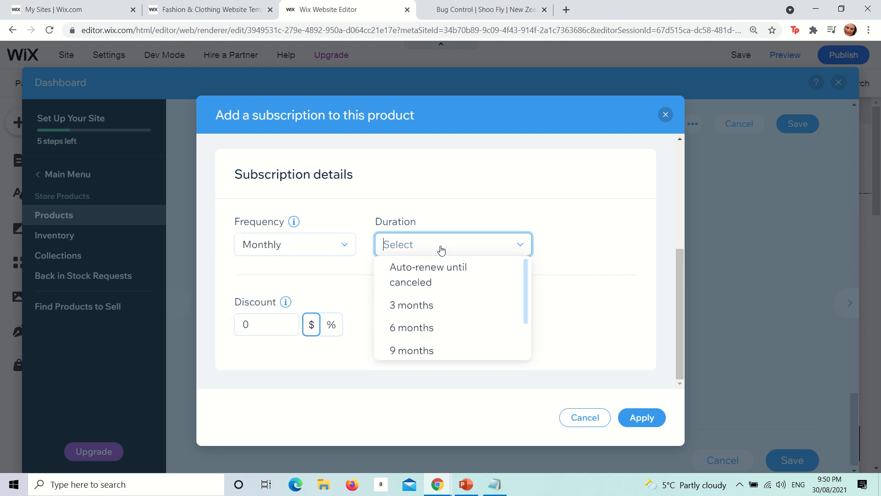
pyautogui.click(450, 276)
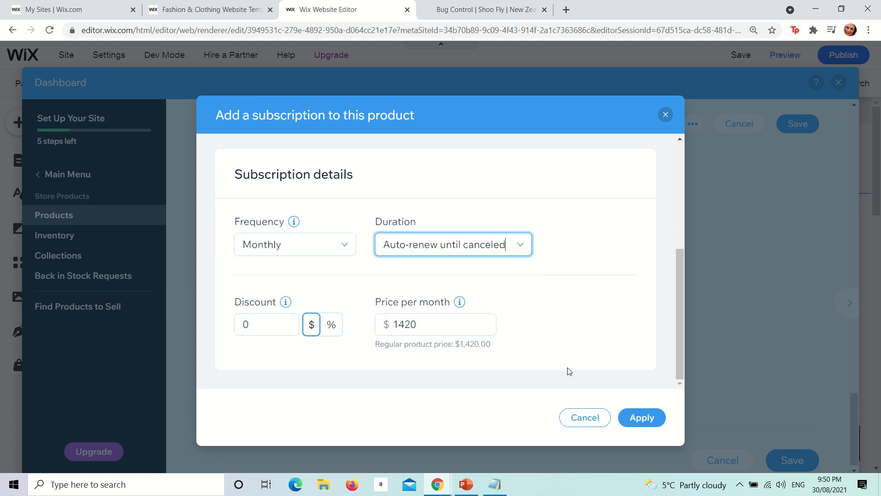
pyautogui.click(635, 420)
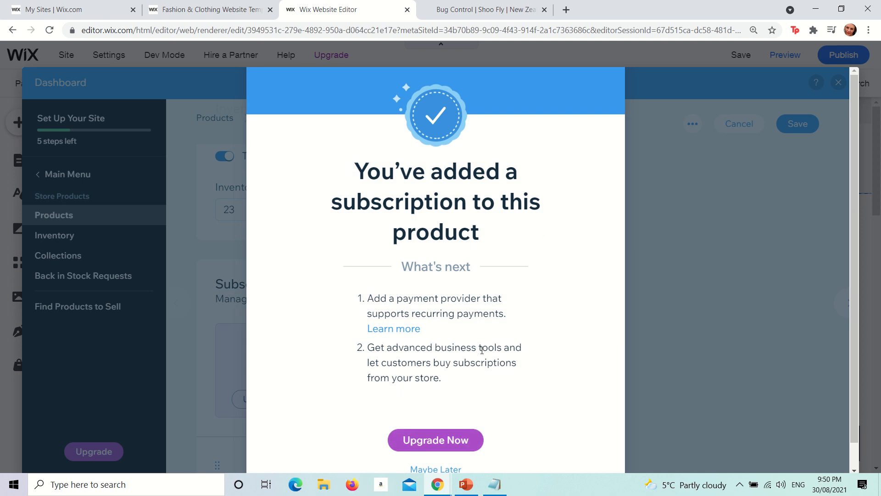
pyautogui.click(450, 443)
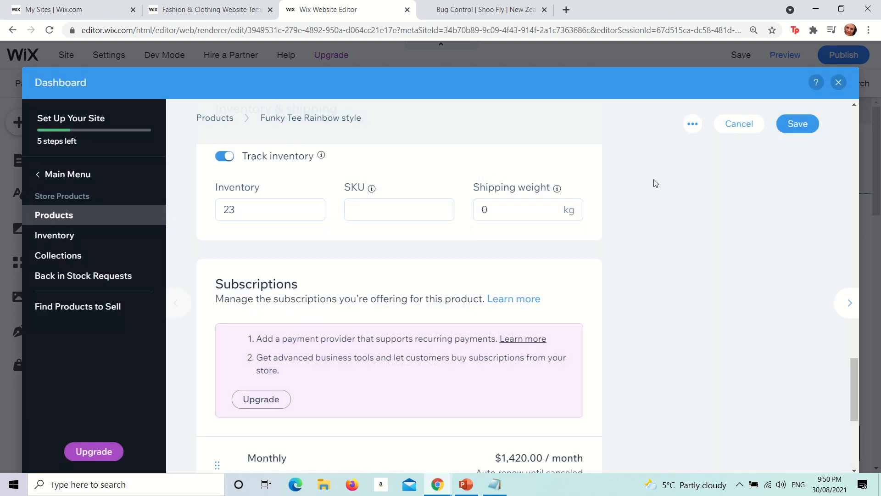
pyautogui.click(799, 124)
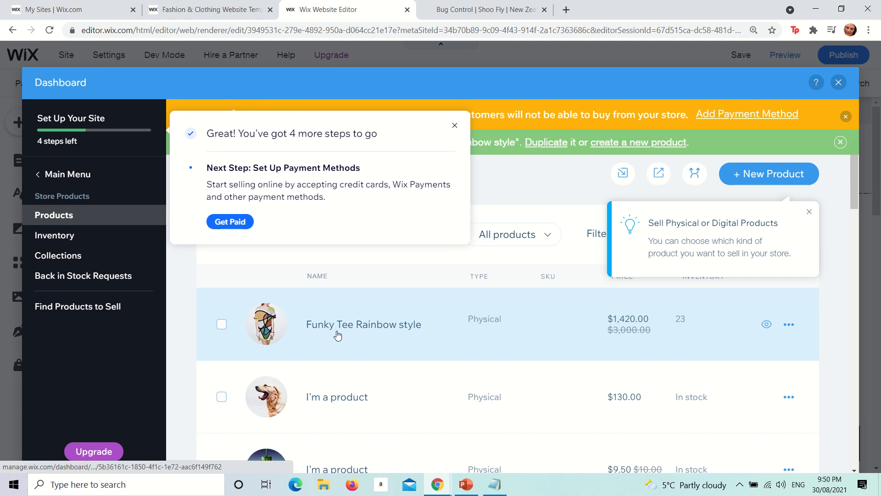
# - Look over the products list, the Back in Stock Requests page and the store's inventory list
pyautogui.scroll(-1, 354, 338)
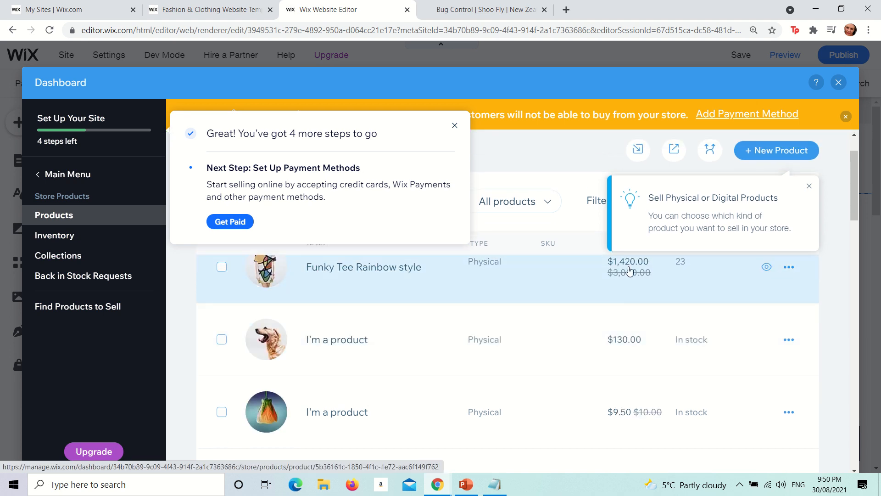
pyautogui.click(90, 237)
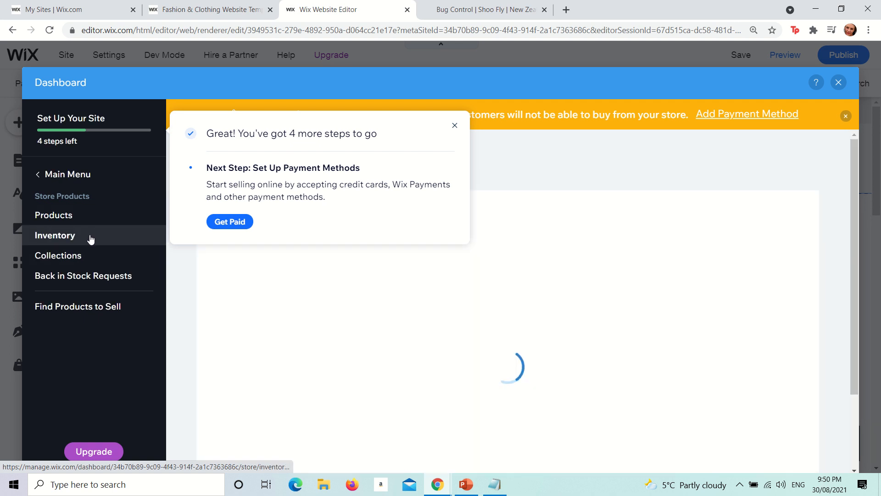
pyautogui.click(91, 264)
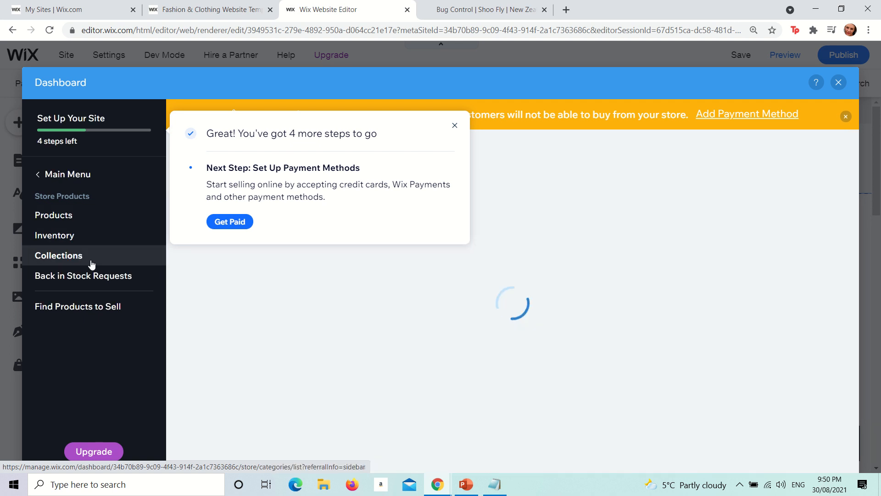
pyautogui.click(65, 280)
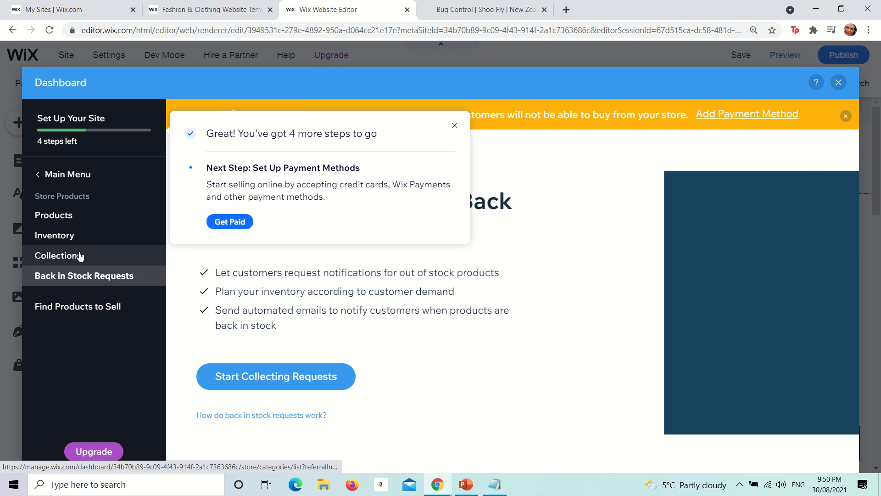
pyautogui.click(80, 256)
pyautogui.click(82, 238)
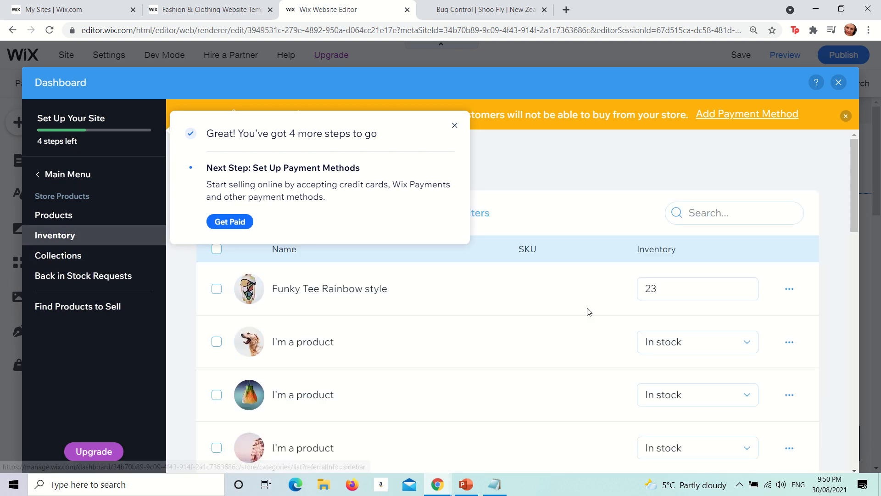
pyautogui.scroll(-3, 717, 314)
pyautogui.scroll(4, 717, 313)
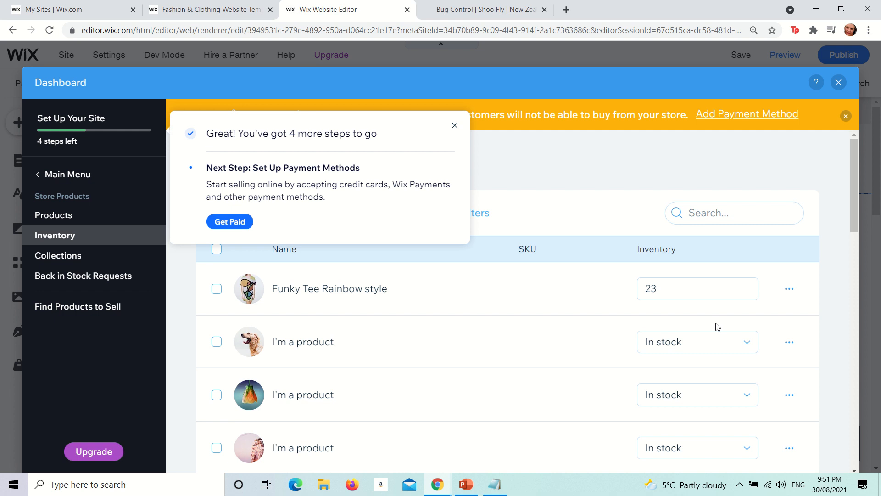
# - Open the site's Accept Payments settings, dismissing the setup pop-up, and examine the available payment methods
pyautogui.click(90, 176)
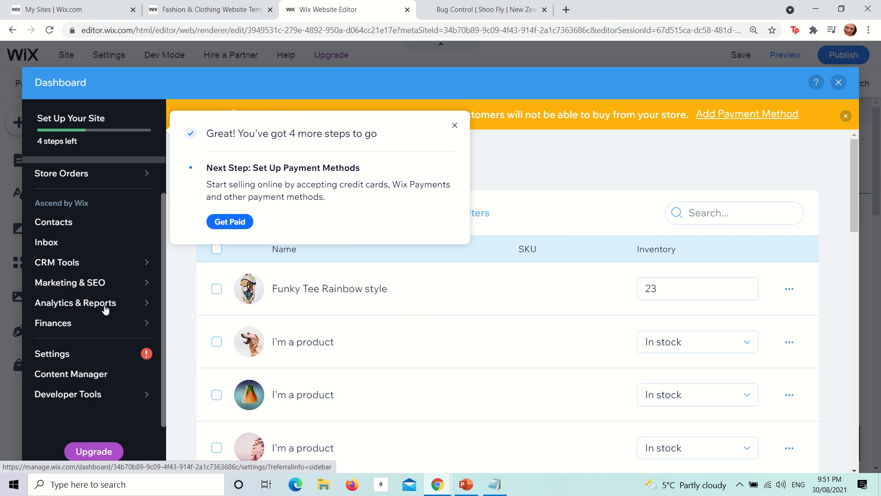
pyautogui.click(111, 354)
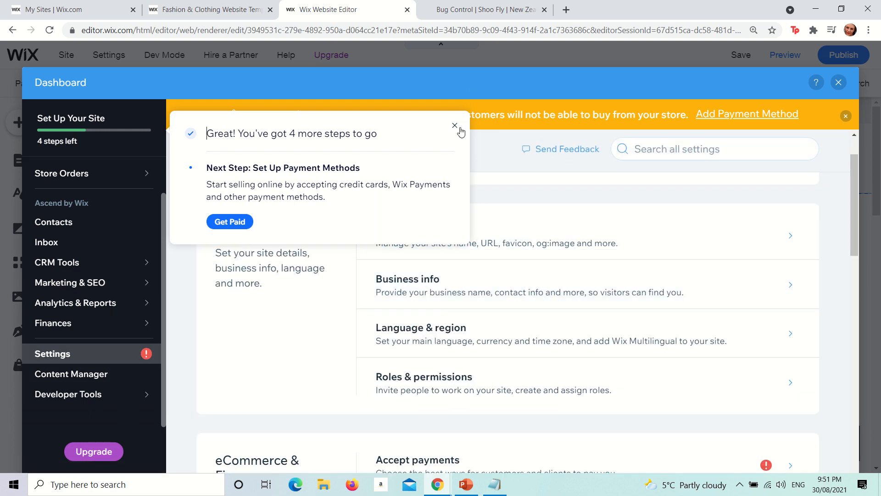
pyautogui.click(455, 126)
pyautogui.scroll(-5, 571, 255)
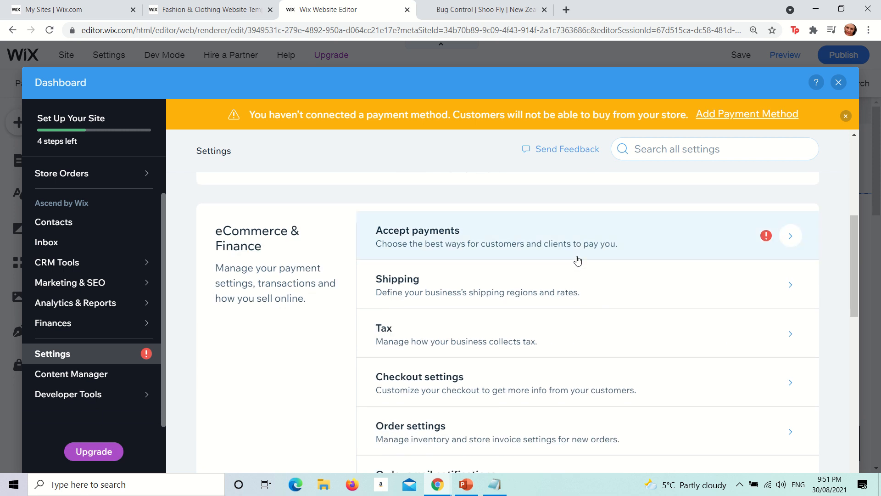
pyautogui.click(498, 228)
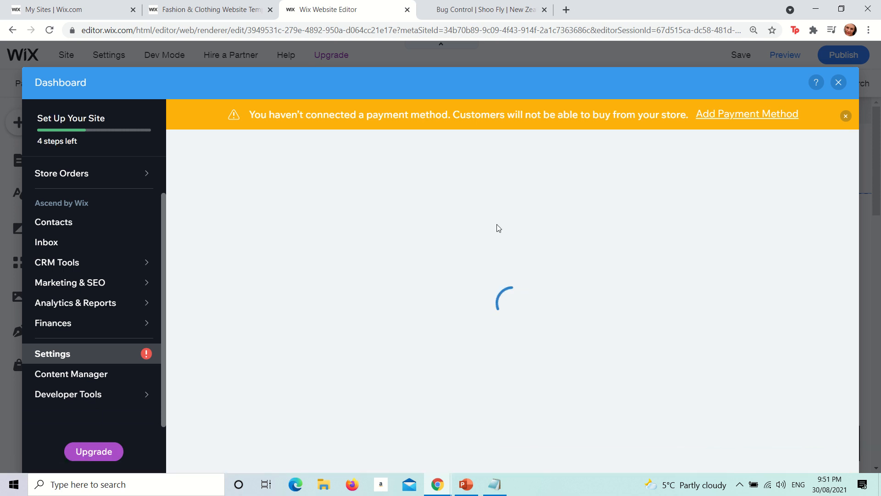
pyautogui.scroll(-1, 500, 234)
pyautogui.scroll(-2, 500, 233)
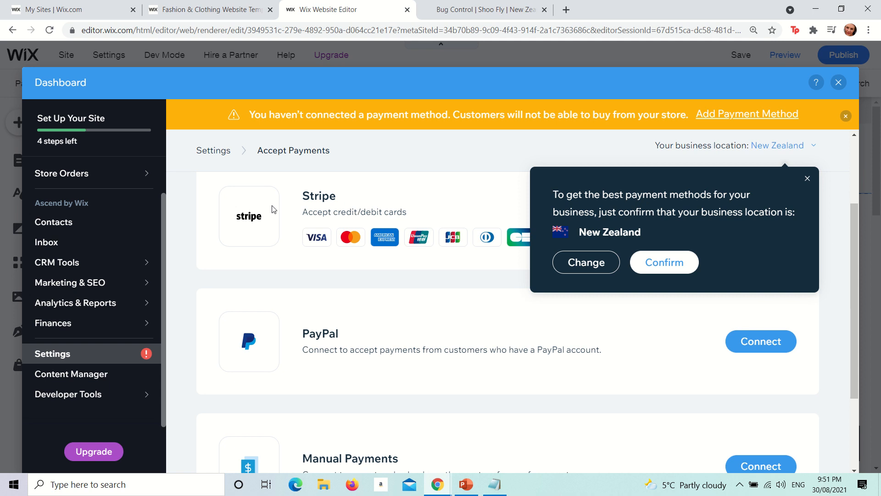
pyautogui.scroll(-3, 274, 209)
pyautogui.scroll(-1, 274, 208)
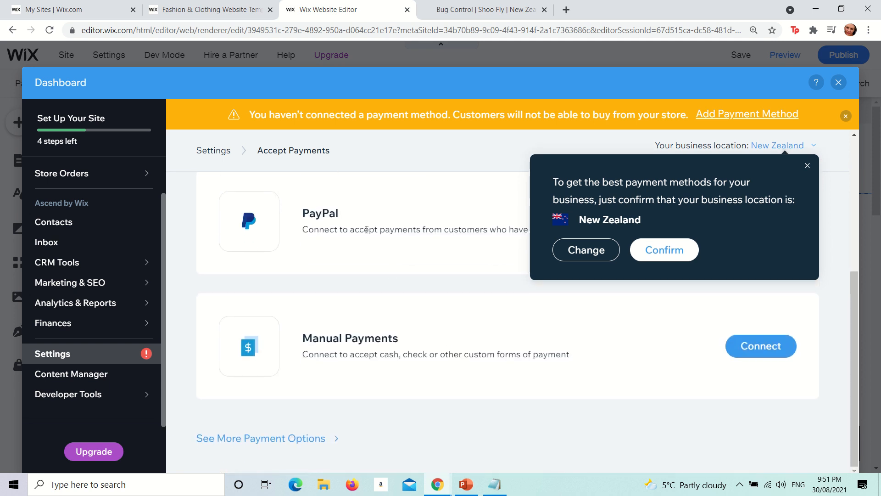
pyautogui.scroll(3, 367, 230)
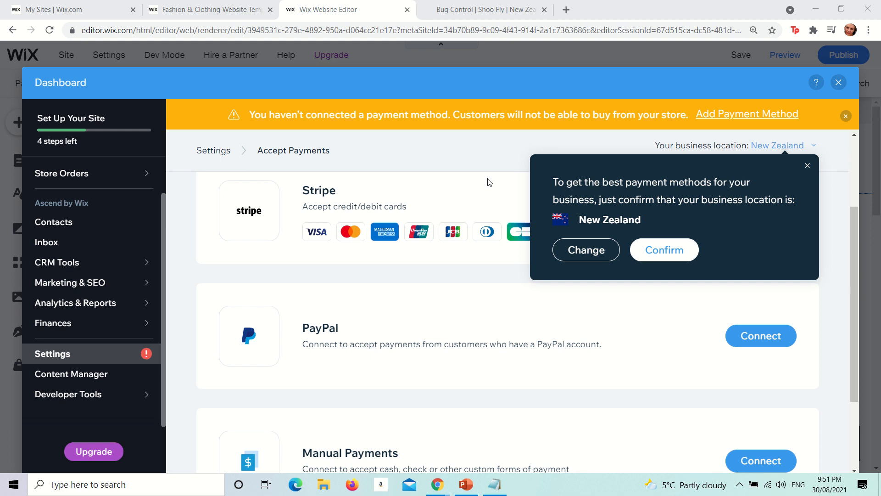
# - Dismiss the business location prompt and examine the additional payment options offered beyond the main Accept Payments list
pyautogui.scroll(-3, 443, 215)
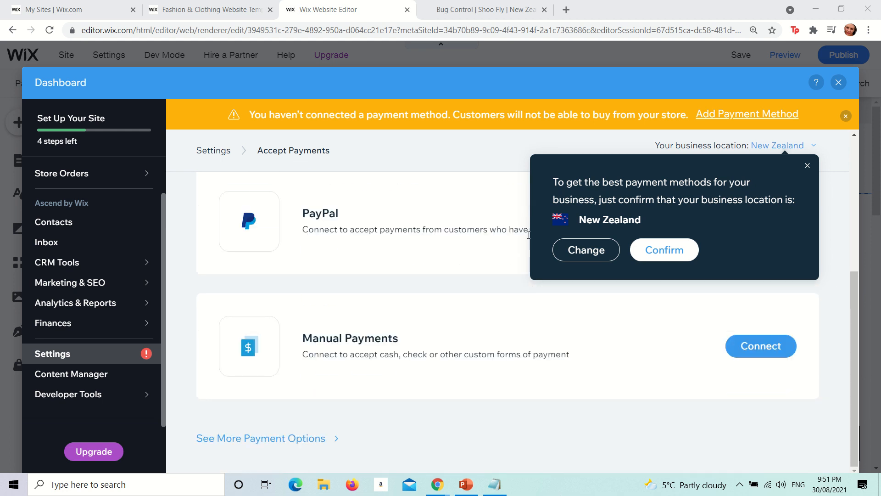
pyautogui.click(807, 166)
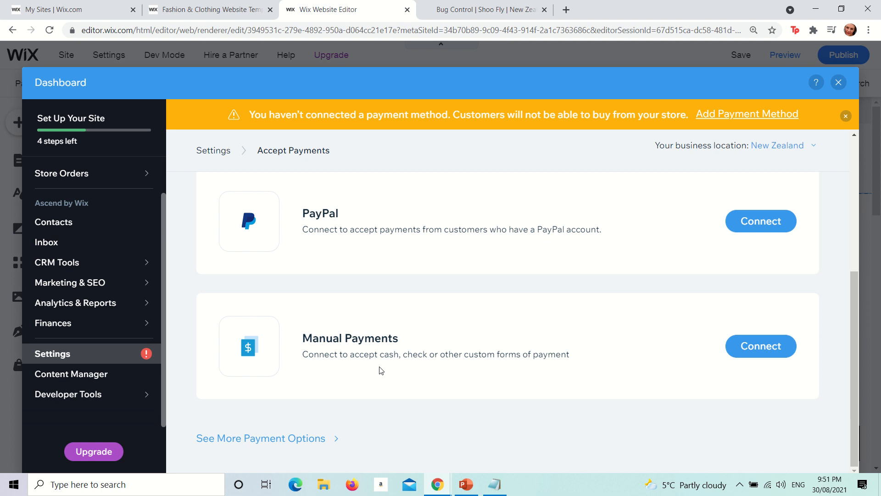
pyautogui.click(281, 439)
pyautogui.scroll(-3, 437, 362)
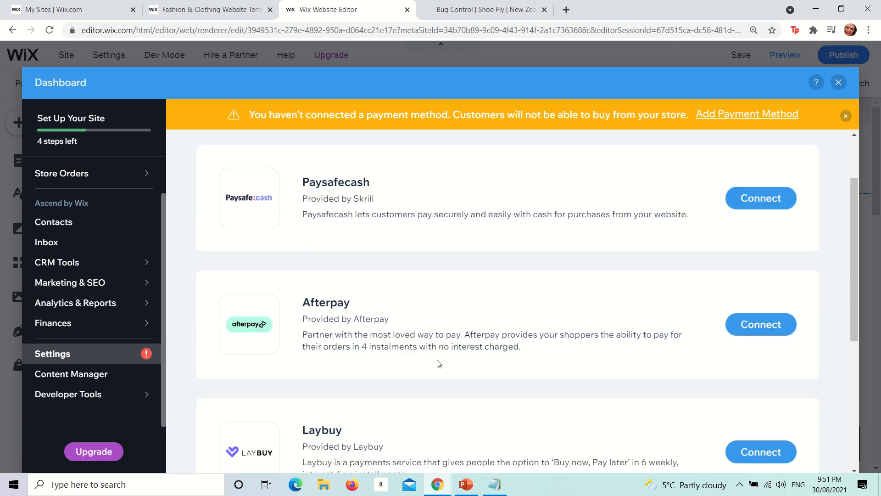
pyautogui.scroll(-5, 289, 293)
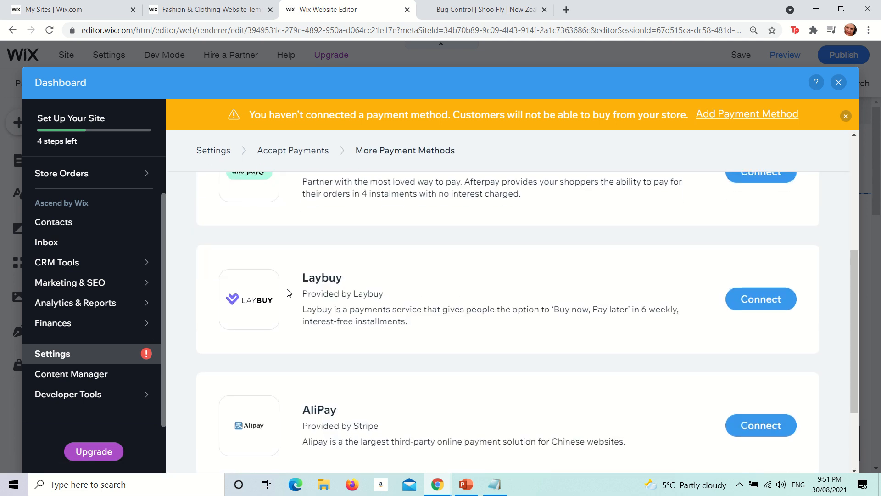
pyautogui.scroll(4, 289, 293)
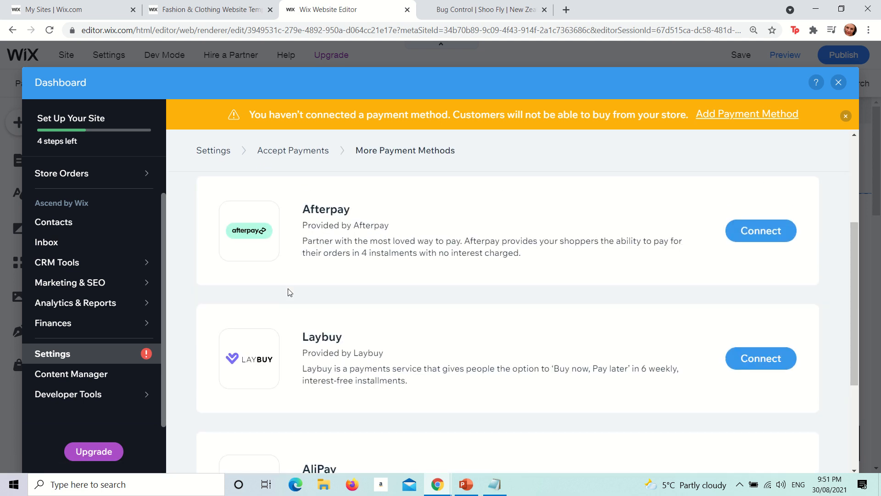
pyautogui.scroll(4, 432, 359)
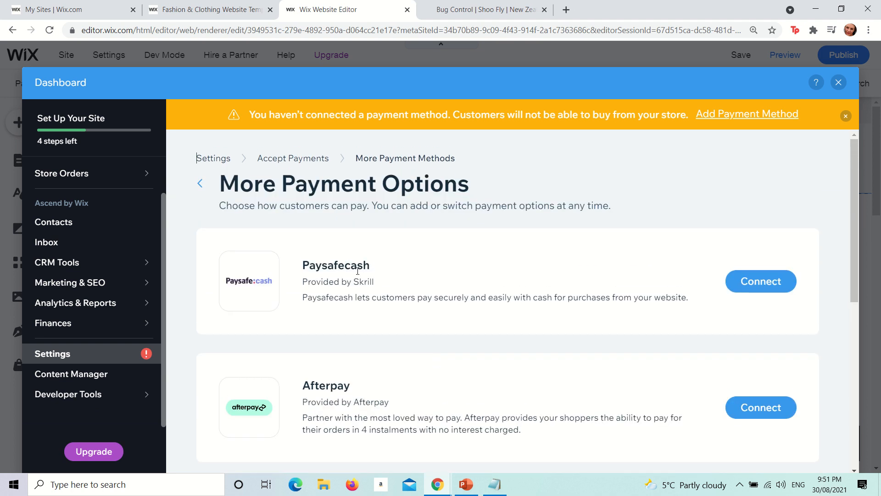
pyautogui.scroll(-3, 420, 404)
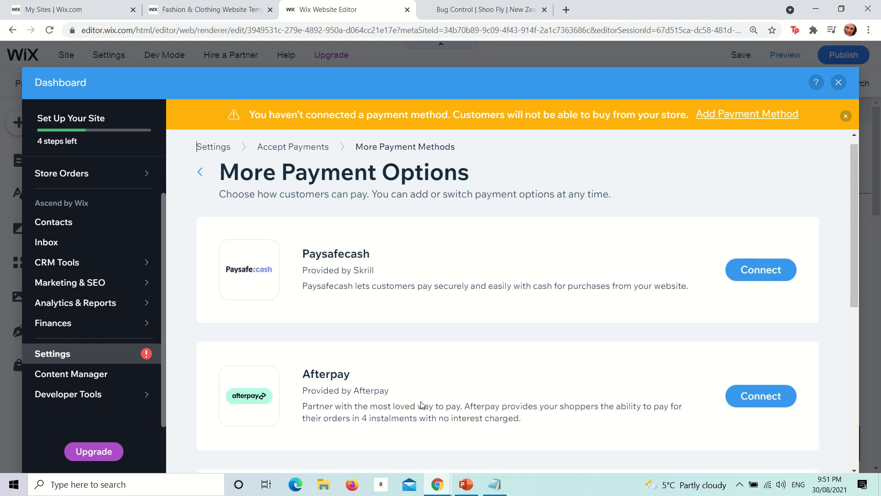
pyautogui.scroll(-2, 378, 349)
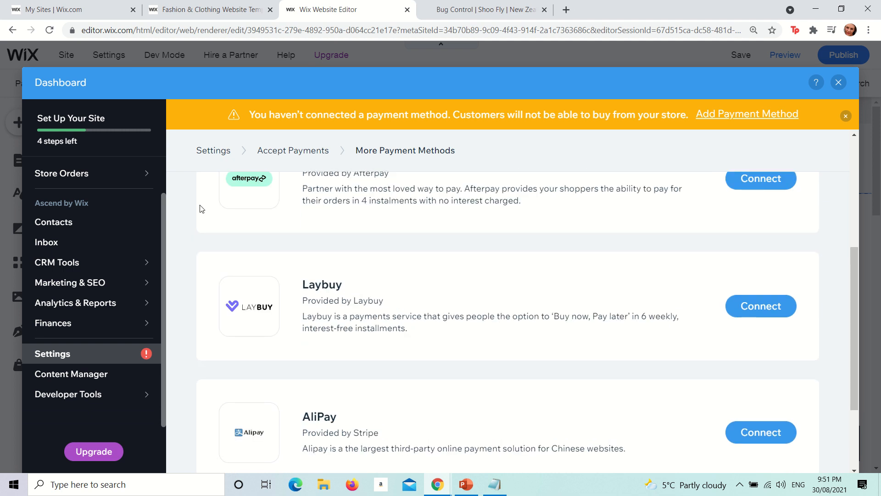
# - Return to the Accept Payments page and review the instructions and fees for connecting Stripe
pyautogui.click(292, 150)
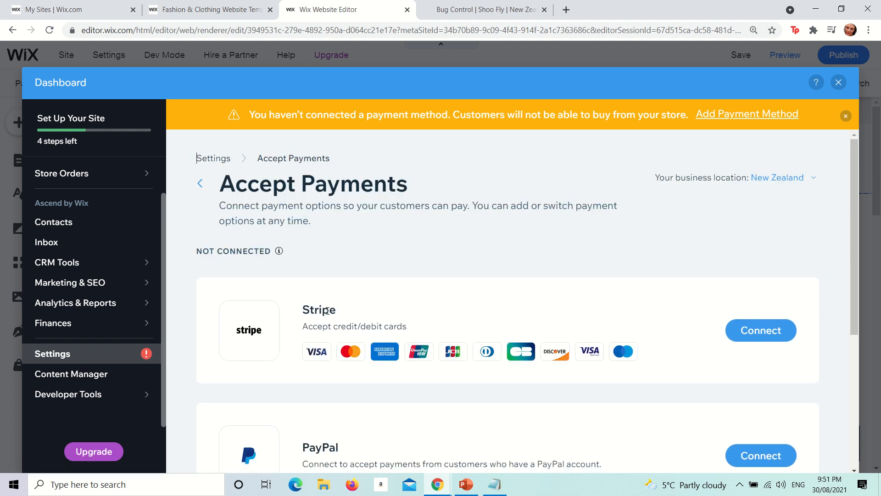
pyautogui.click(768, 343)
pyautogui.scroll(-3, 300, 316)
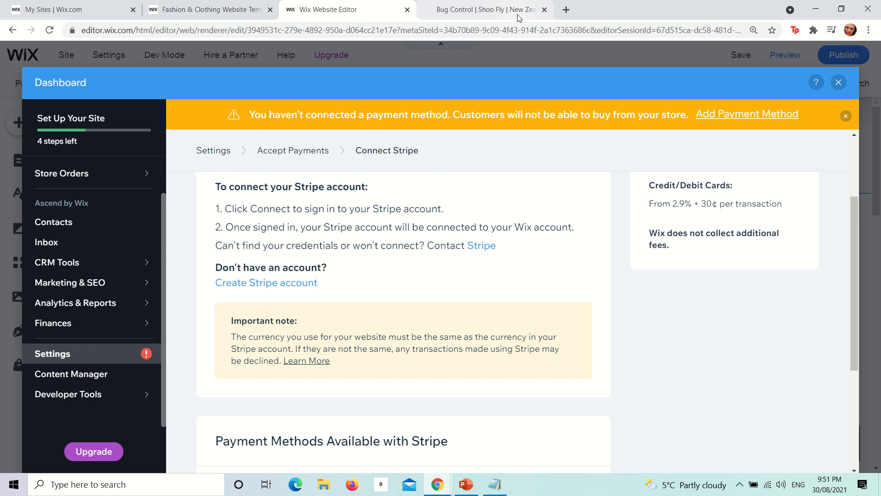
# - Open the stripe.com website in a new browser tab
pyautogui.click(567, 9)
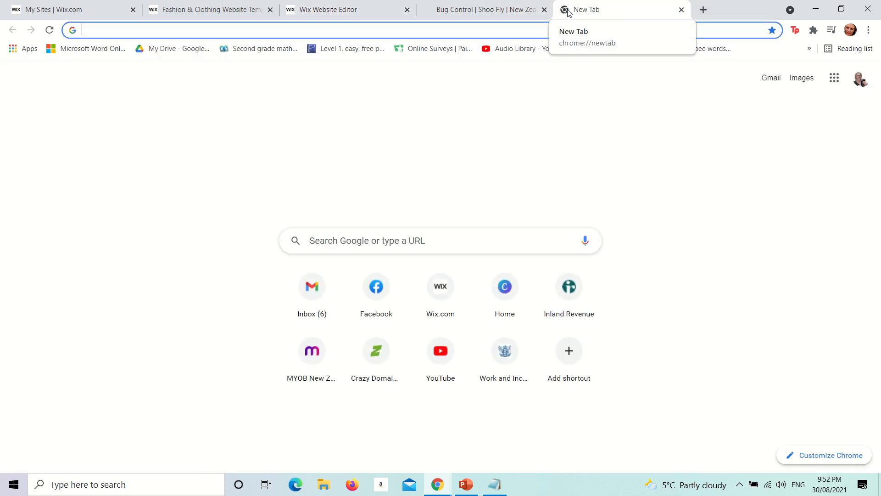
pyautogui.write('stripe.com')
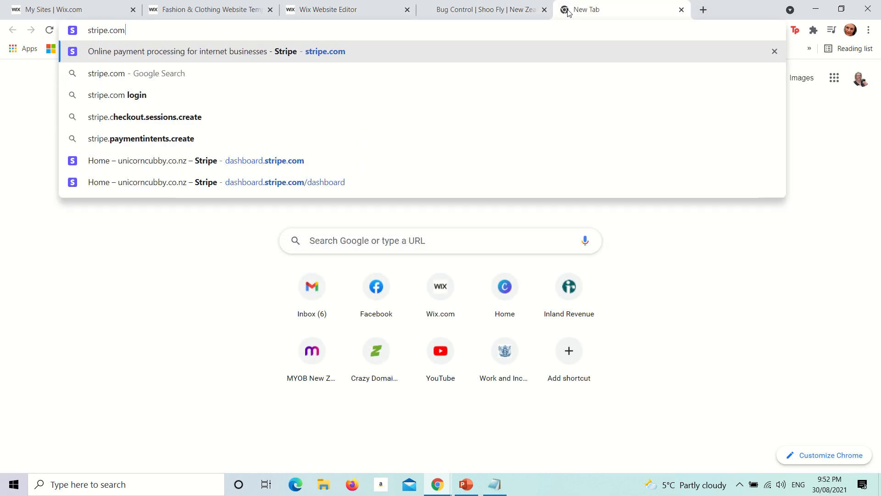
pyautogui.press('Return')
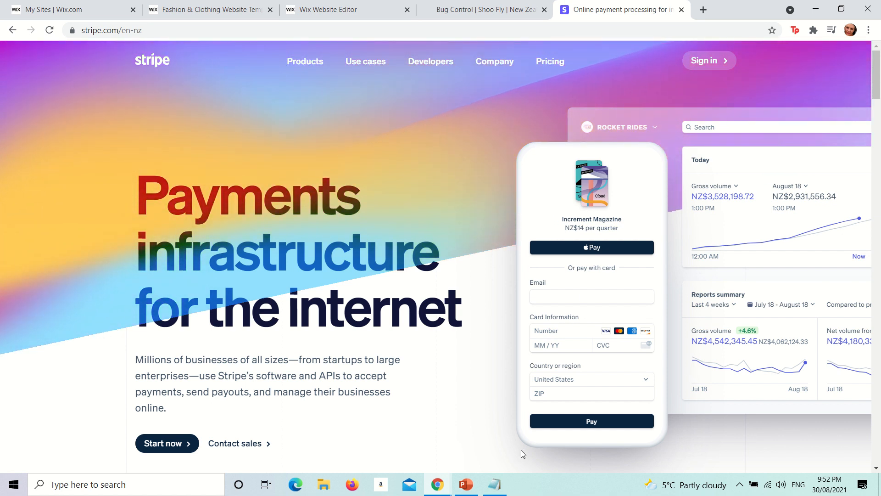
# - Switch to the Notepad notes and add the line "Crazydomains.co.nz" below "Specific to E-Commerce"
pyautogui.click(503, 484)
pyautogui.press('Return')
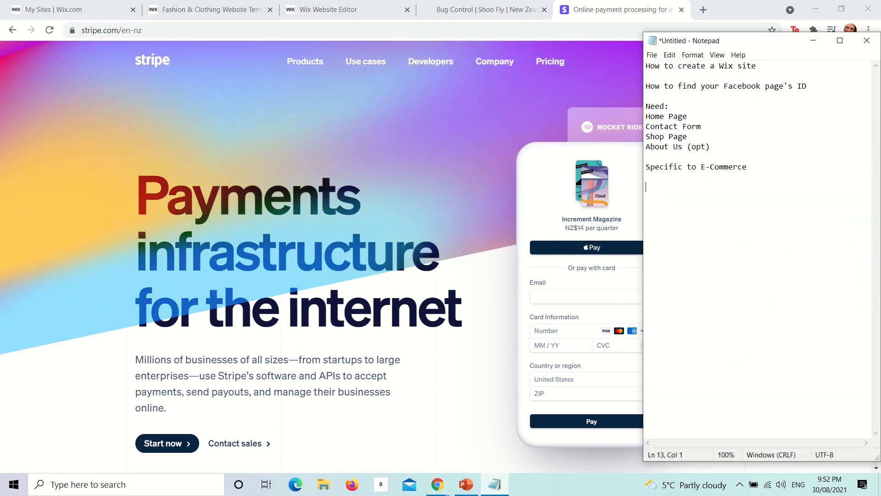
pyautogui.write('Crazy')
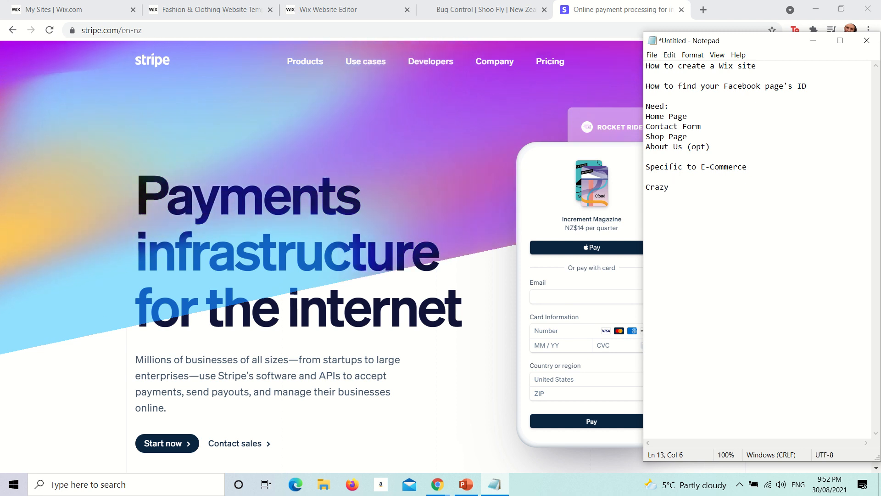
pyautogui.write('do,')
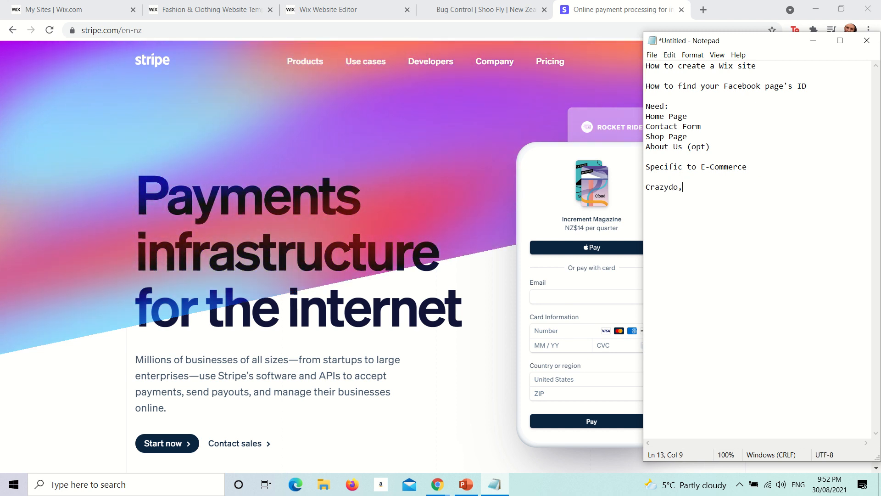
pyautogui.press('BackSpace')
pyautogui.write('mains.co.n')
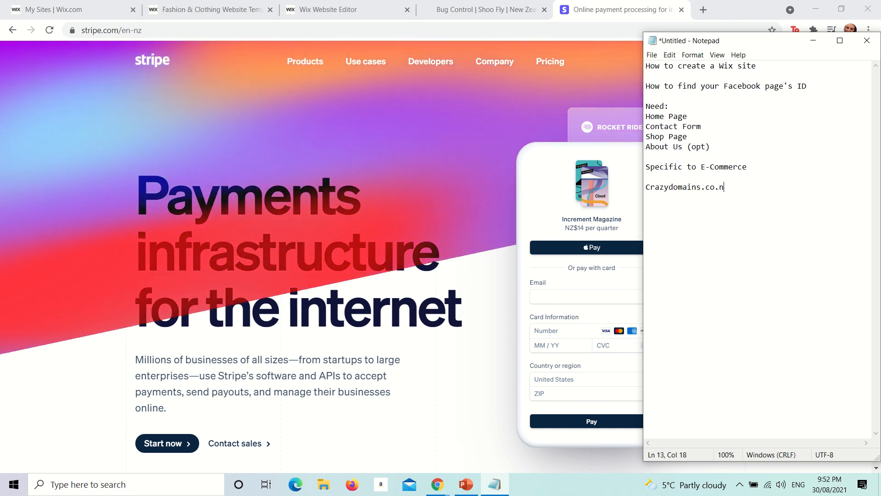
pyautogui.write('z')
pyautogui.press('Return')
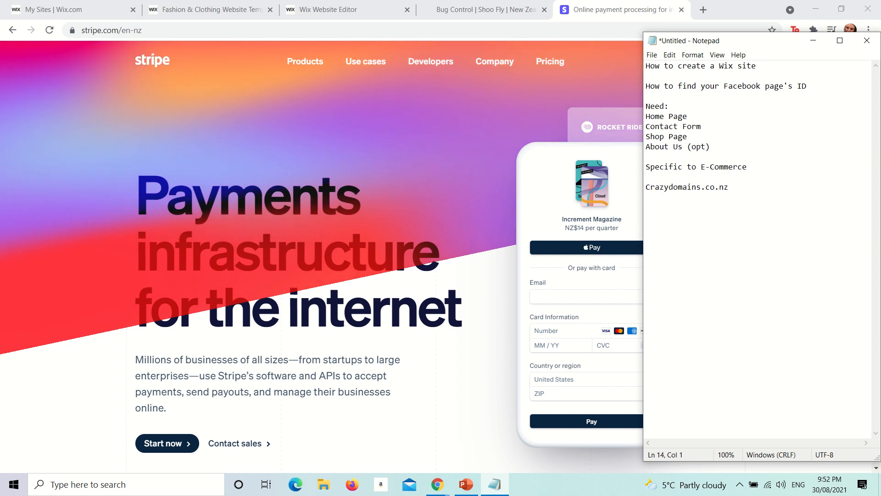
# - Add the line "Stripe.com/en-nz - payment" below the Crazydomains entry, separated by a blank line
pyautogui.press('Return')
pyautogui.write('Stripe.')
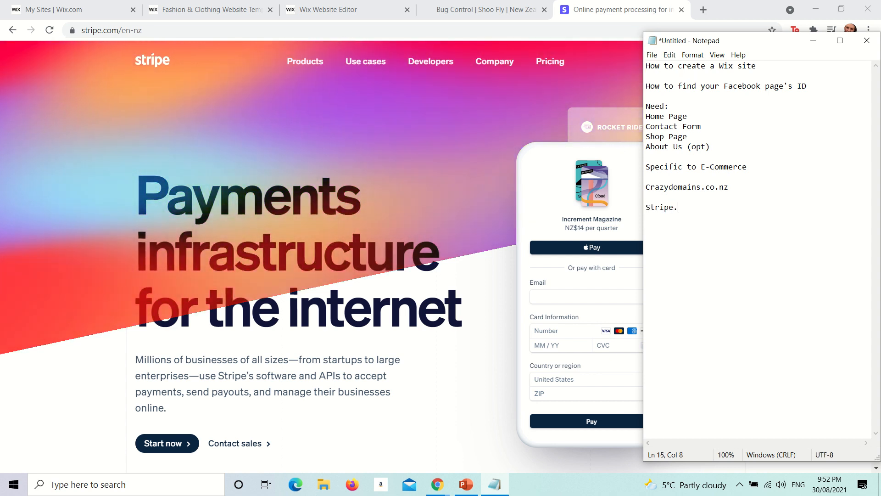
pyautogui.write('com/en-nz')
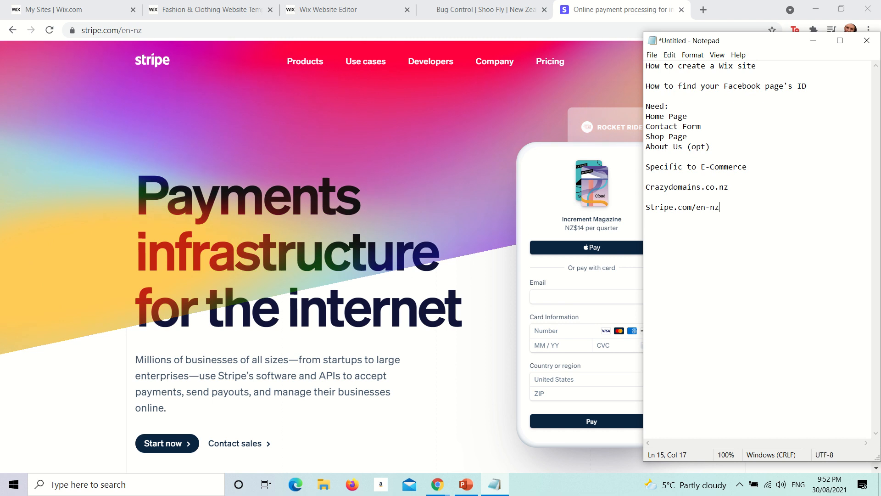
pyautogui.press('Return')
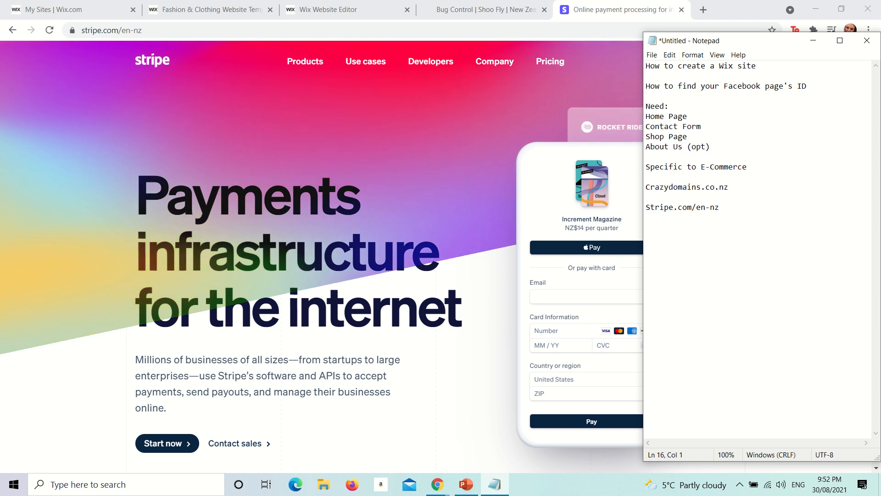
pyautogui.press('BackSpace')
pyautogui.write('- ')
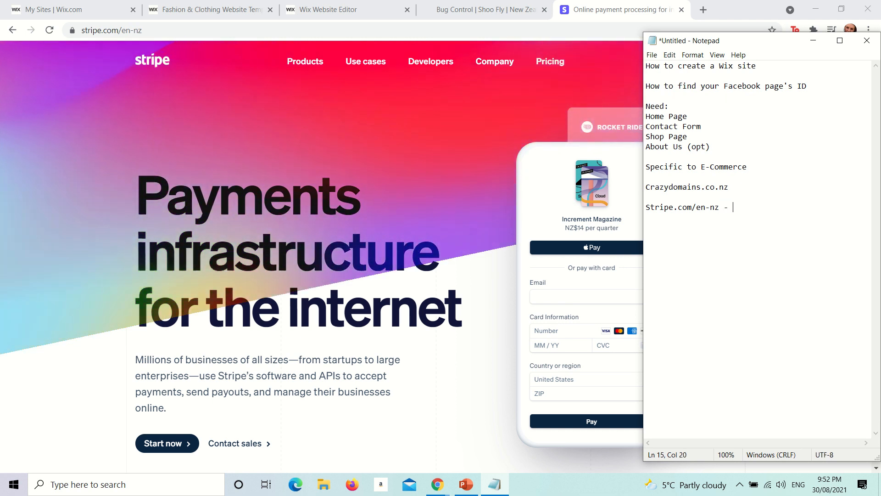
pyautogui.write('payment')
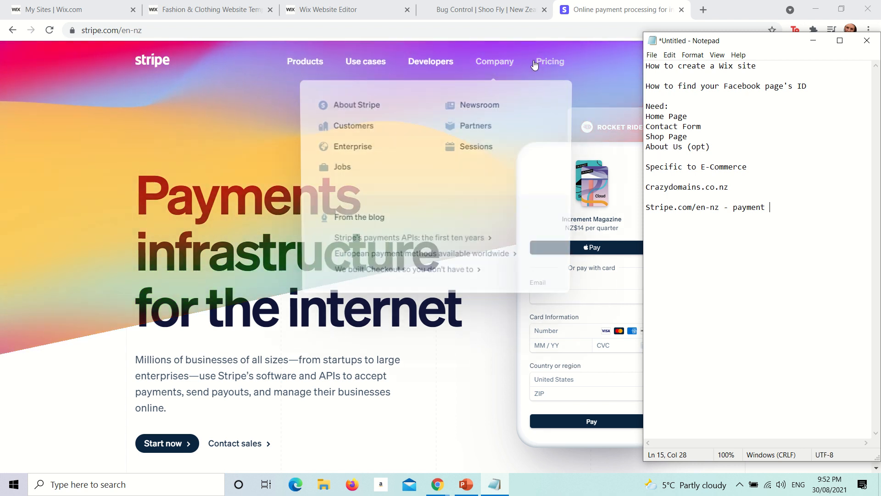
# - Open Stripe's pricing page in the browser and highlight the Integrated plan's fee per successful card charge
pyautogui.click(544, 67)
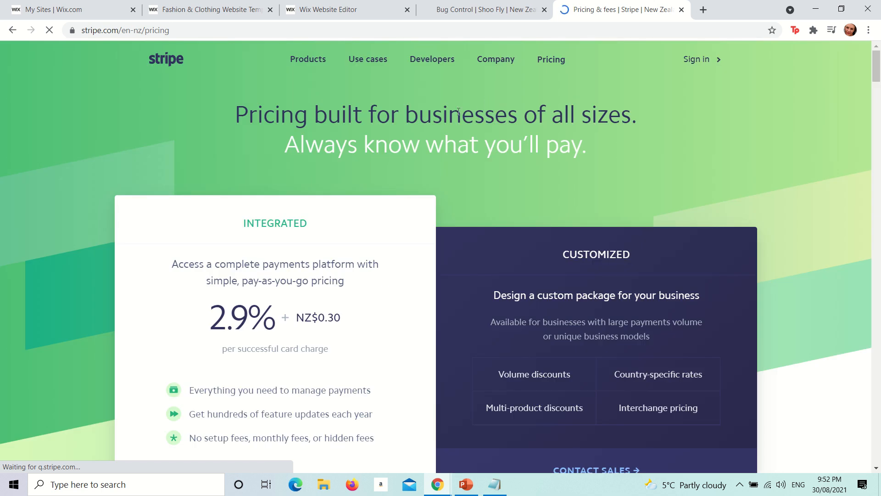
pyautogui.scroll(-2, 338, 178)
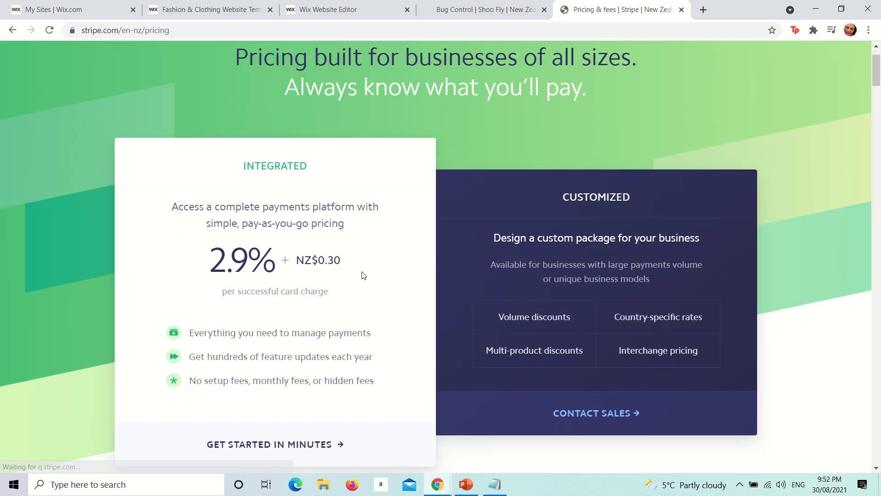
pyautogui.moveTo(358, 260); pyautogui.dragTo(197, 270)
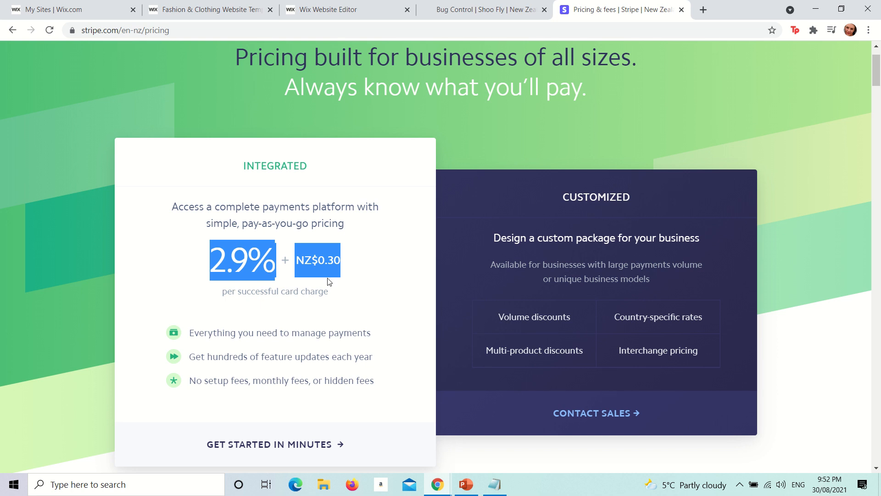
# - Complete the Stripe line in Notepad with "2.9% + NZ$0.30" and add "1490" after a blank line
pyautogui.click(493, 491)
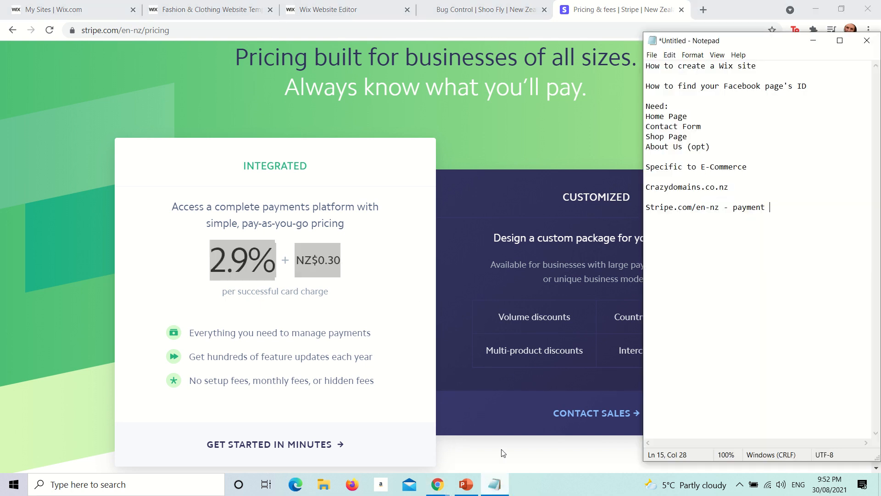
pyautogui.write('2.9% + NZ$0.30')
pyautogui.press('Return')
pyautogui.press('Return')
pyautogui.write('1490')
# - Open the Calculator app and arrange it beside the Notepad notes so both windows are visible
pyautogui.click(7, 491)
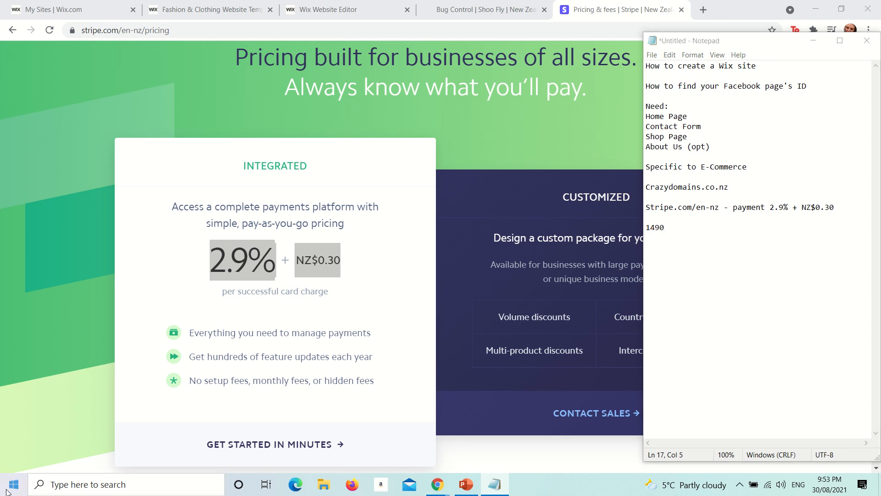
pyautogui.write('calcul')
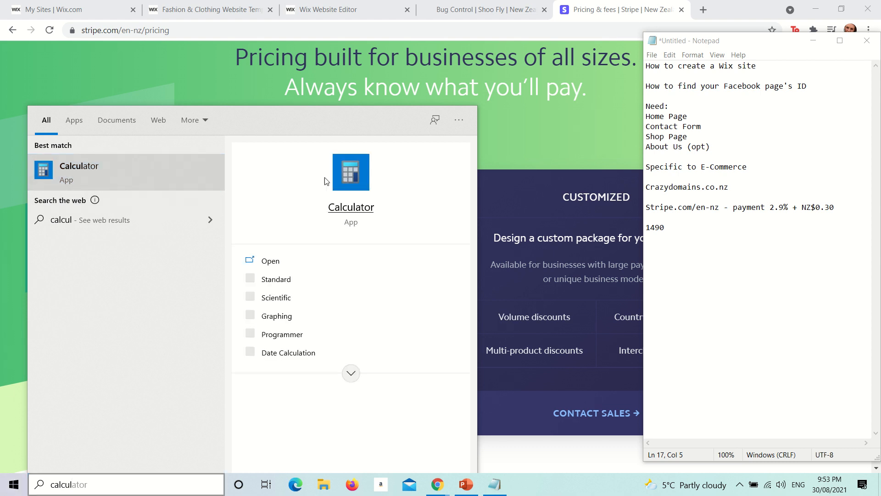
pyautogui.click(209, 183)
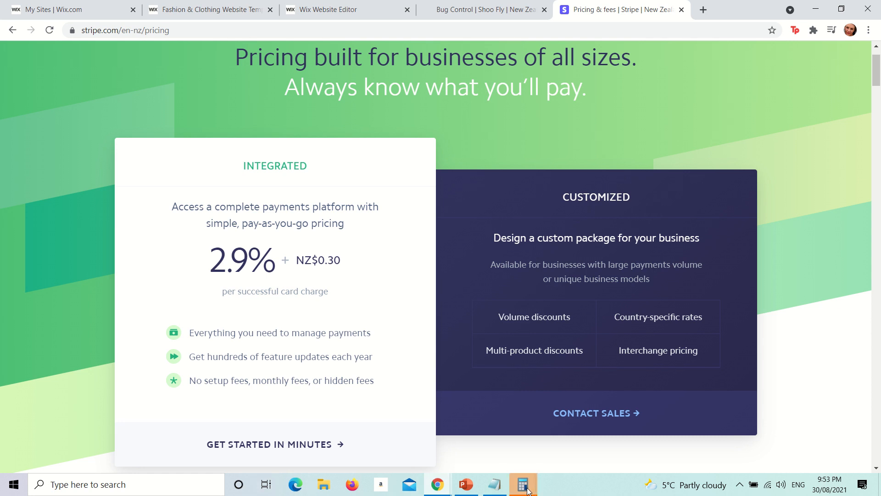
pyautogui.moveTo(522, 485)
pyautogui.click(574, 442)
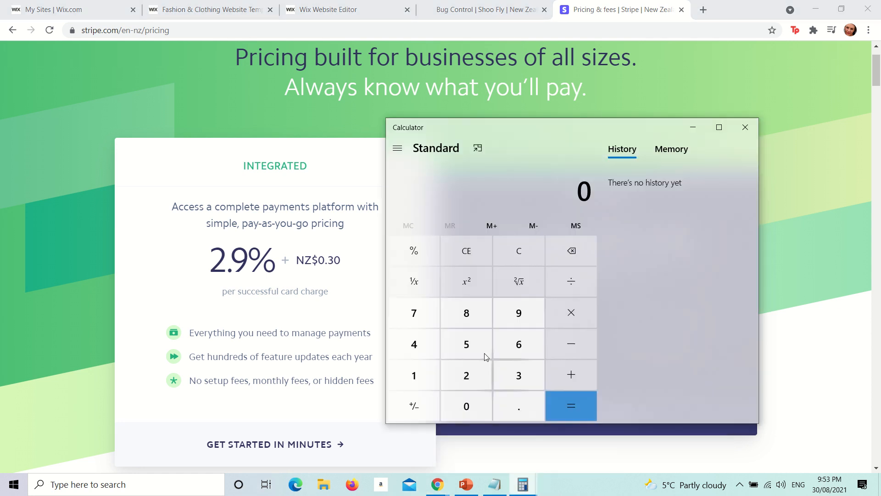
pyautogui.click(744, 127)
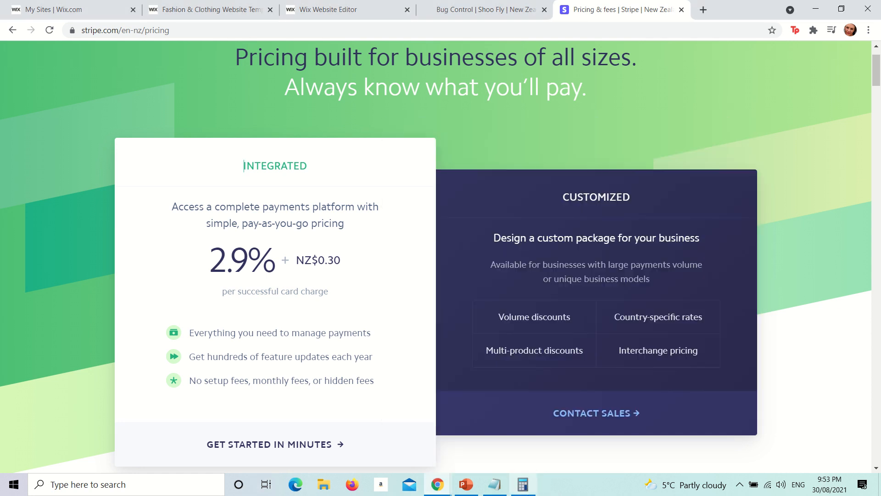
pyautogui.click(523, 485)
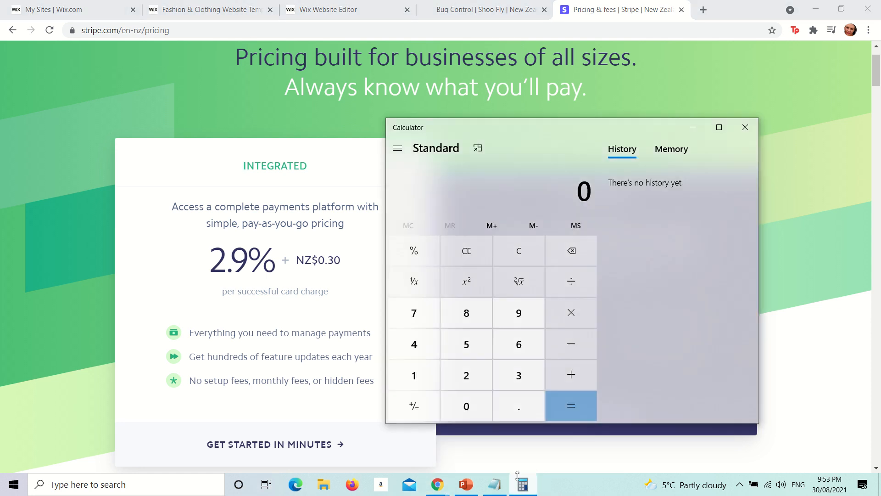
pyautogui.click(494, 484)
pyautogui.moveTo(505, 128); pyautogui.dragTo(326, 137)
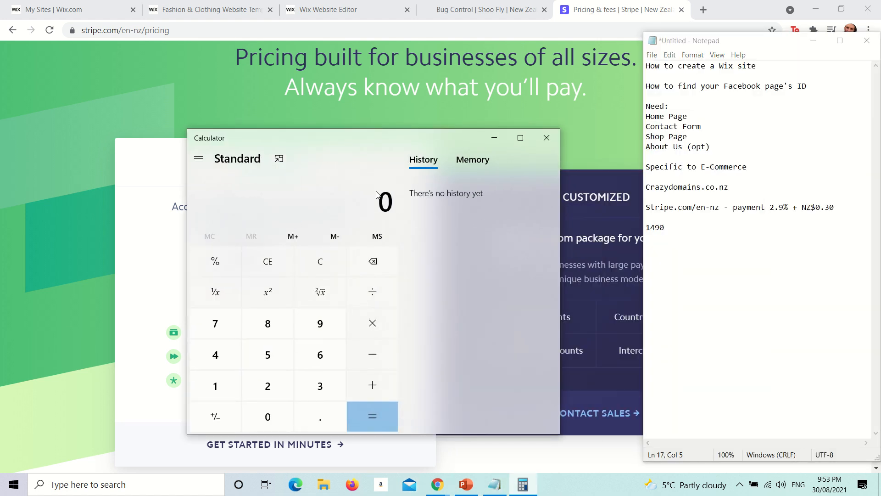
# - Calculate the Stripe fee in Calculator as 1490 × 0.029, plus 0.3
pyautogui.write('1490')
pyautogui.press('*')
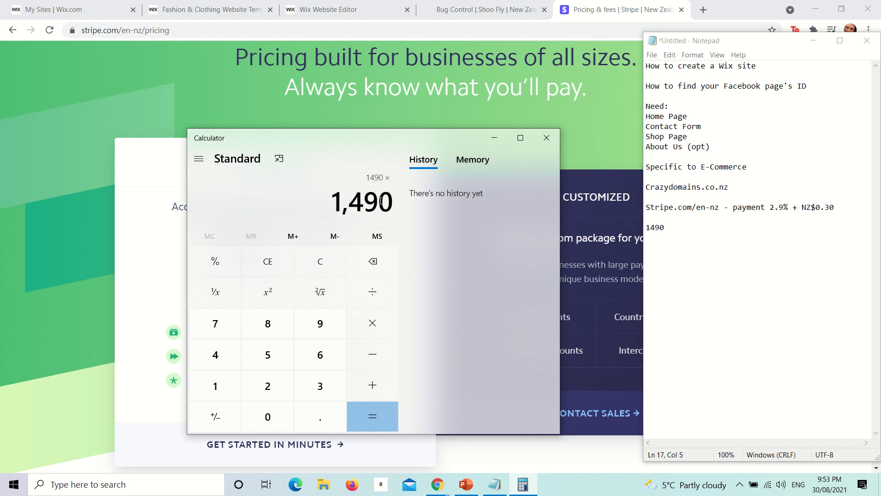
pyautogui.write('0.029')
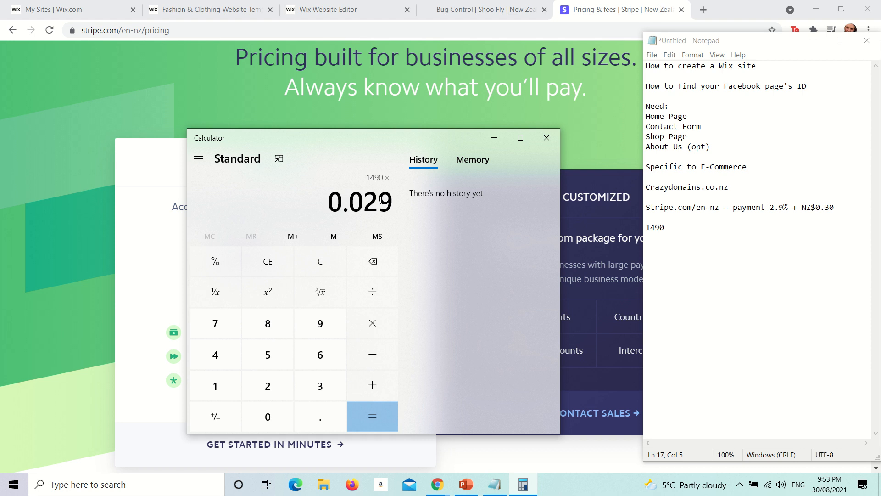
pyautogui.press('Return')
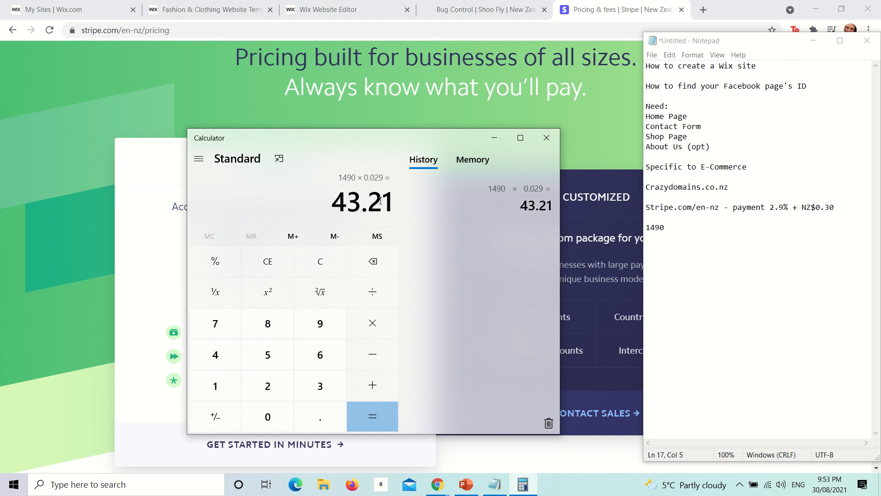
pyautogui.press('+')
pyautogui.write('0.3')
pyautogui.press('Return')
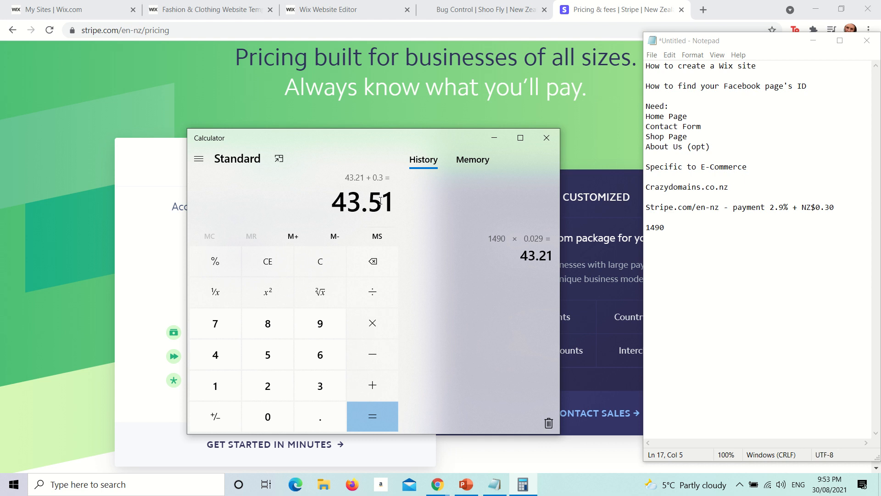
# - Complete the 1490 line in Notepad as "1490 - 43.51 Stripe Fees" and start a new line below it
pyautogui.click(693, 220)
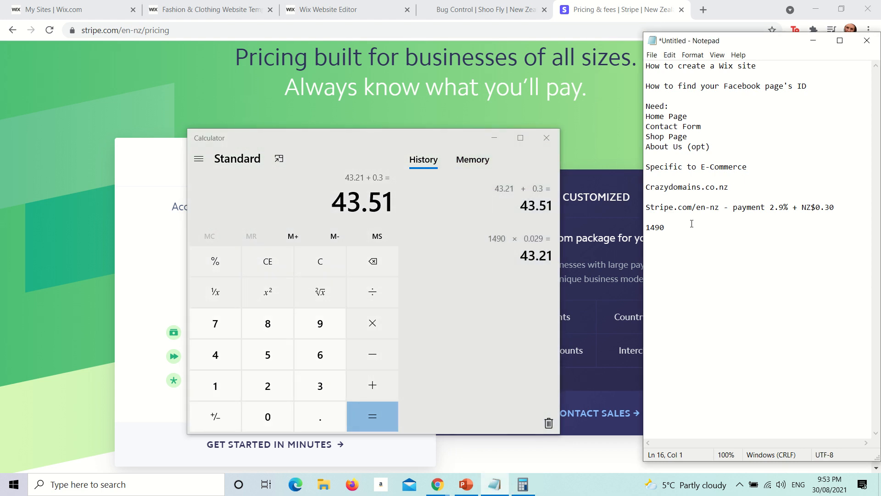
pyautogui.write('-')
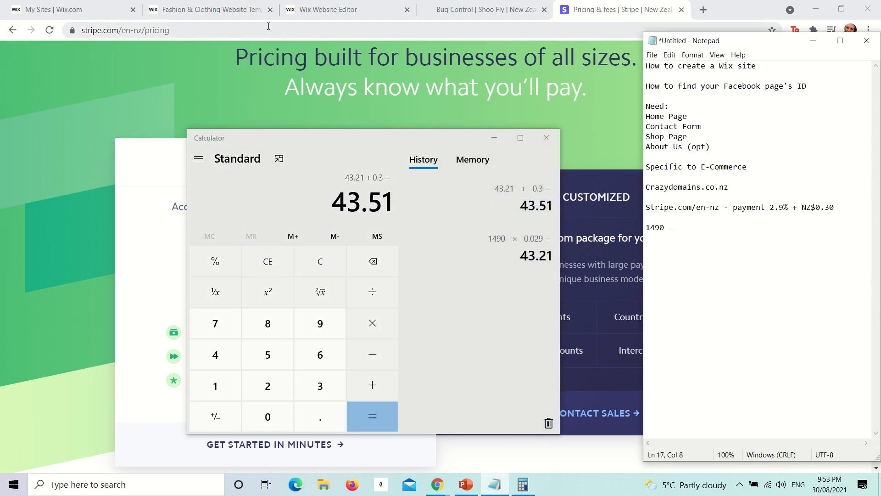
pyautogui.click(234, 55)
pyautogui.scroll(-4, 294, 181)
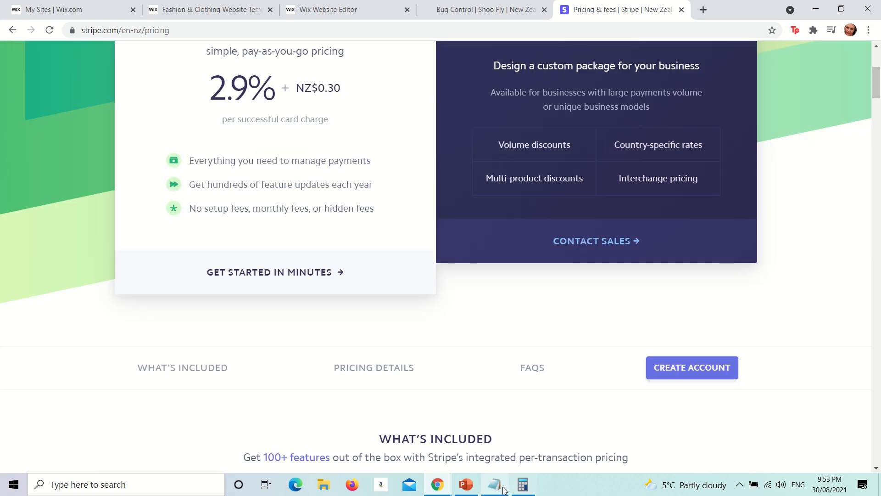
pyautogui.click(528, 489)
pyautogui.click(494, 484)
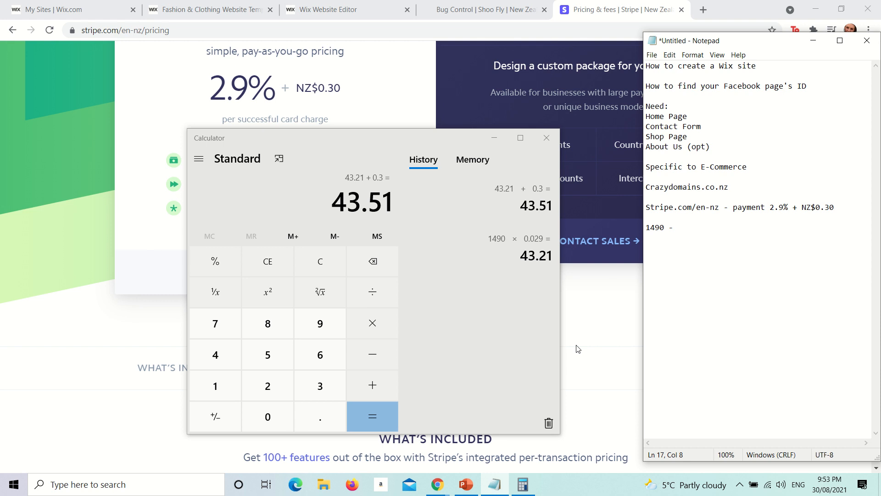
pyautogui.write('43.51 Stripe Fees')
pyautogui.press('Return')
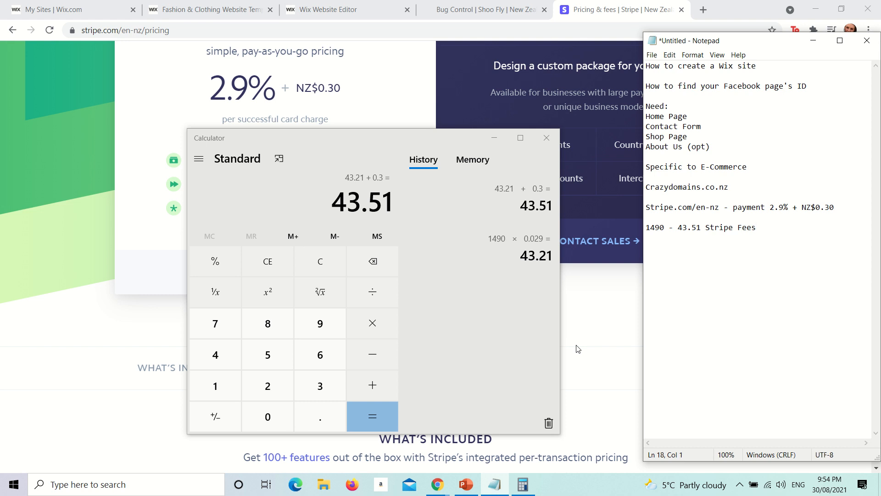
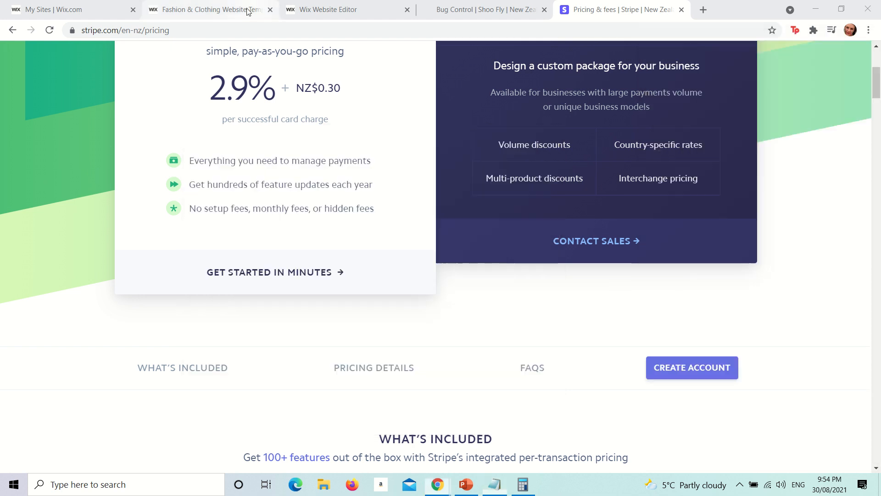
# - Add the note "How to - stripe" below the Stripe fees line in Notepad
pyautogui.click(249, 11)
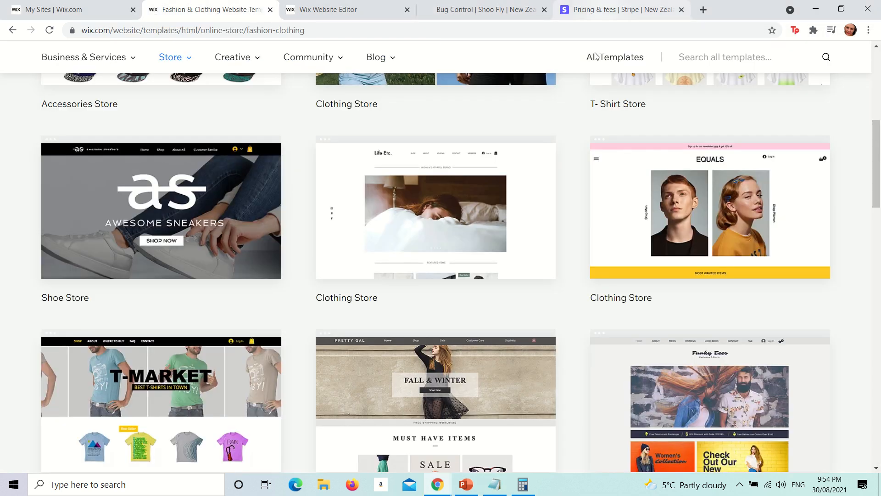
pyautogui.click(494, 484)
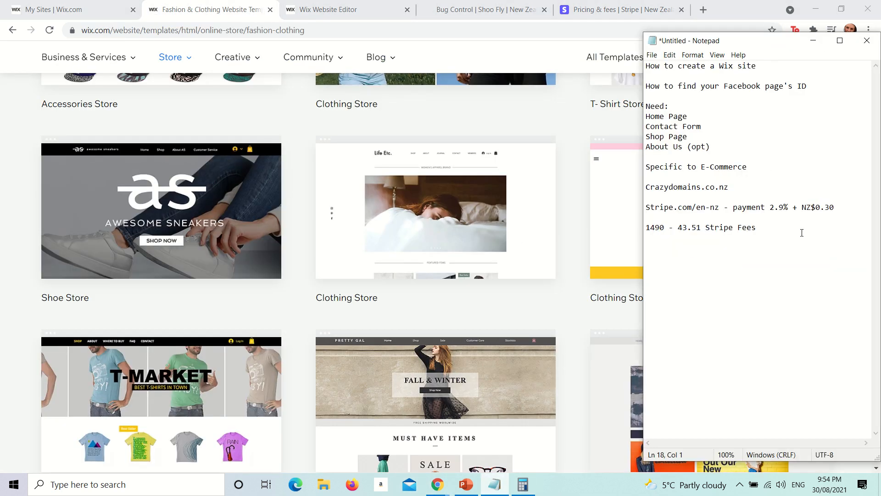
pyautogui.write('How to - stripe')
# - Switch to the Wix editor and review the Connect Stripe page's instructions and available payment methods
pyautogui.click(339, 10)
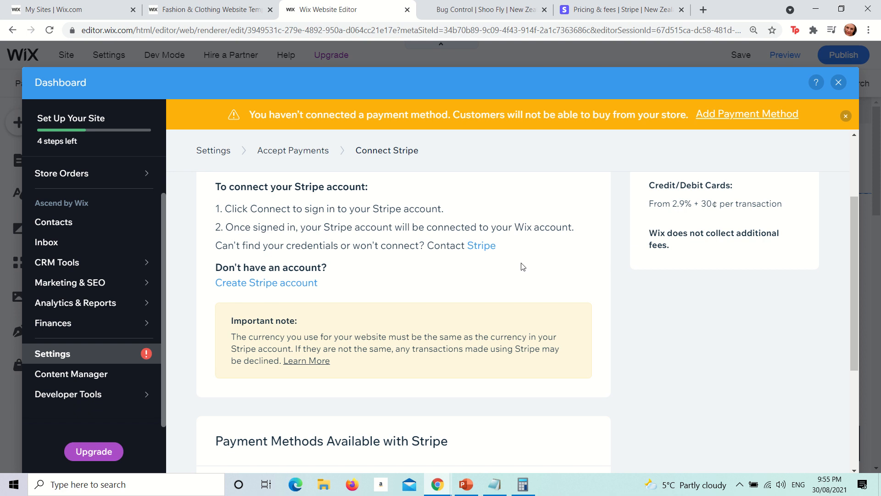
pyautogui.scroll(-4, 521, 267)
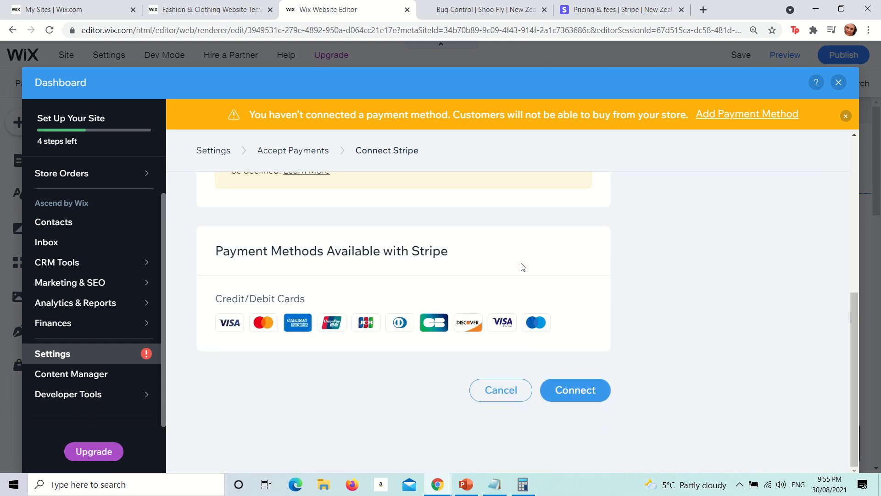
pyautogui.scroll(5, 522, 267)
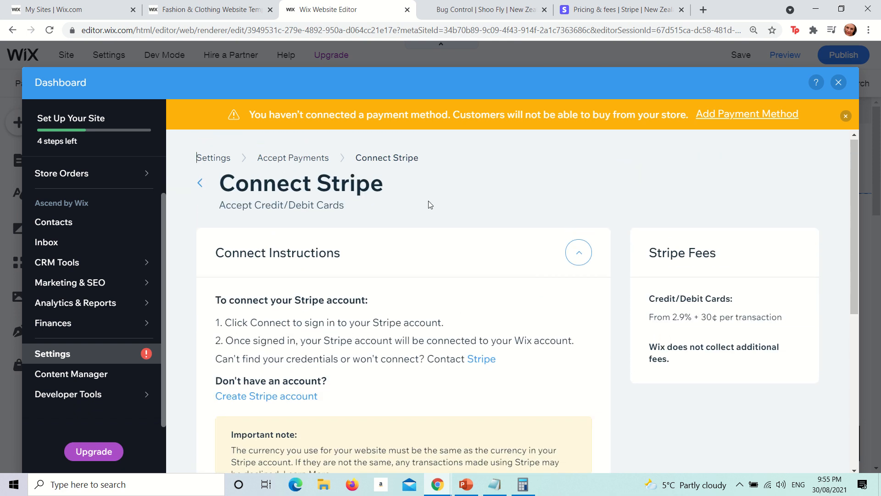
# - Return to Accept Payments, start connecting Manual Payments and begin editing the instructions to customers
pyautogui.click(200, 183)
pyautogui.scroll(-4, 357, 260)
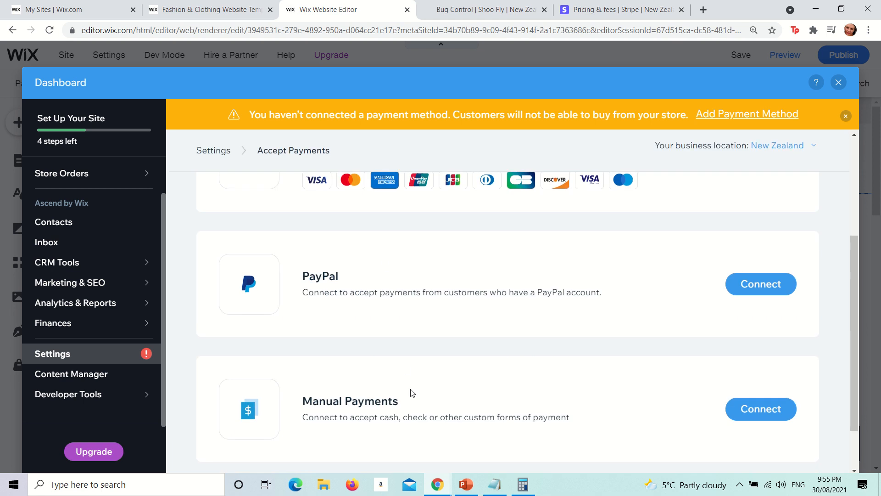
pyautogui.click(774, 408)
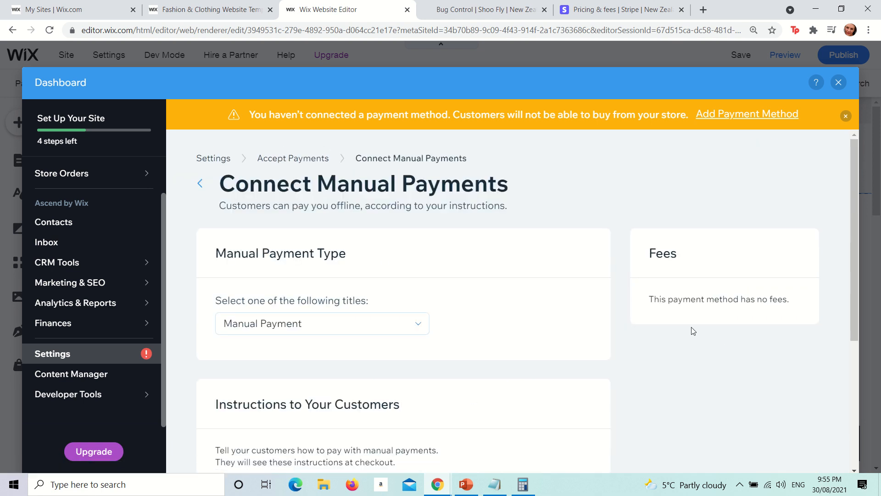
pyautogui.scroll(-4, 691, 331)
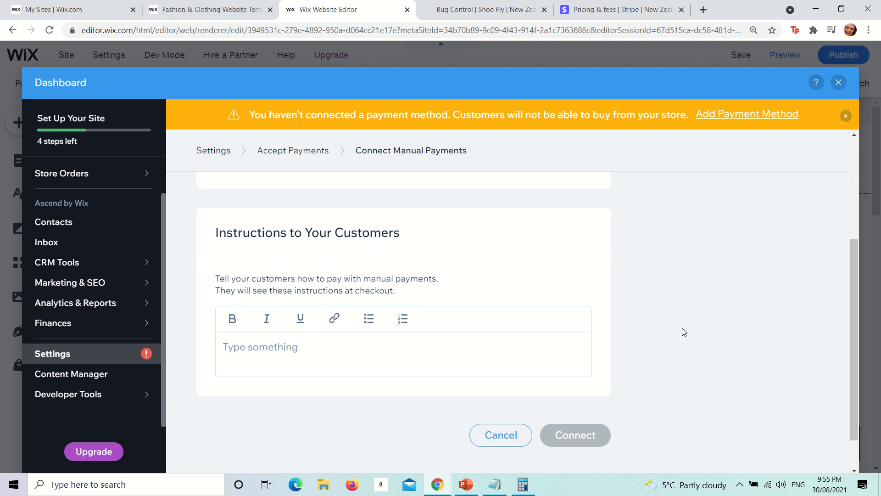
pyautogui.click(301, 357)
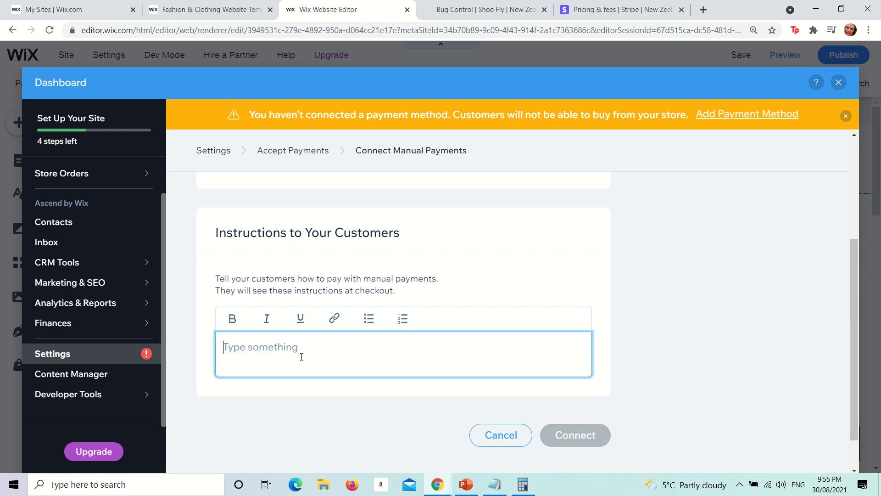
pyautogui.write('I wan')
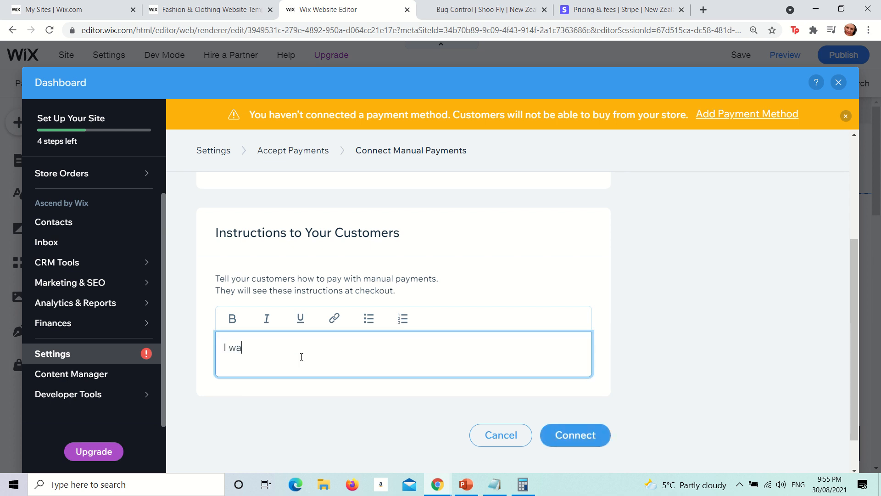
pyautogui.press('BackSpace')
pyautogui.press('BackSpace')
pyautogui.press('BackSpace')
pyautogui.press('BackSpace')
pyautogui.press('BackSpace')
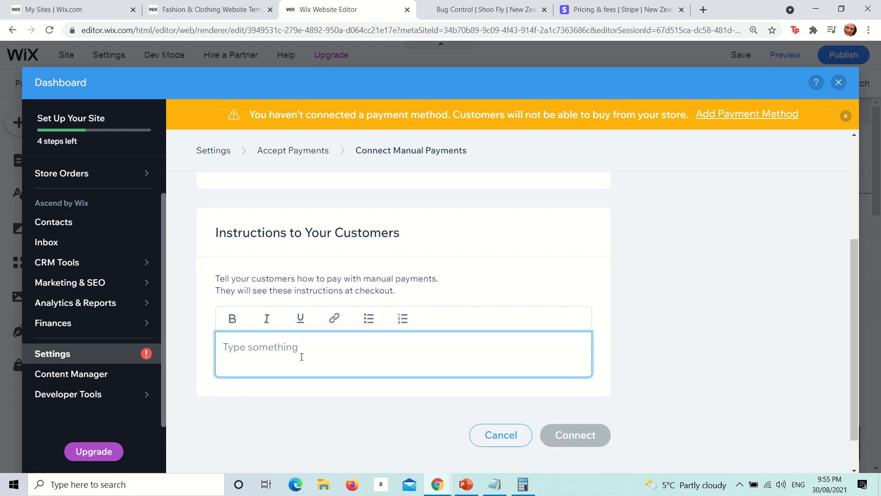
# - Write the customer instruction "Please deposit this amount into bank acct" with a placeholder bank account number of x's on the line below
pyautogui.write('Please deposi')
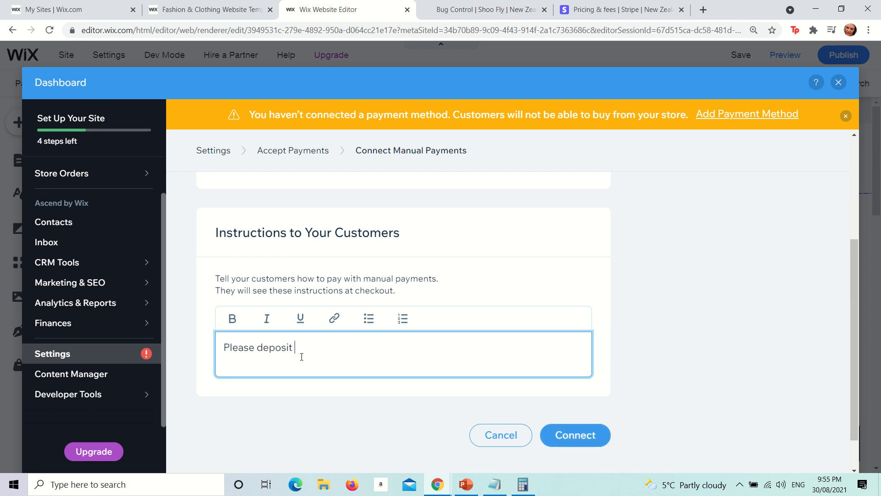
pyautogui.write('this a')
pyautogui.press('BackSpace')
pyautogui.write('amount')
pyautogui.write(' E')
pyautogui.press('BackSpace')
pyautogui.write('into ba')
pyautogui.write('nk acc')
pyautogui.write('t')
pyautogui.press('Return')
pyautogui.write('xxxx')
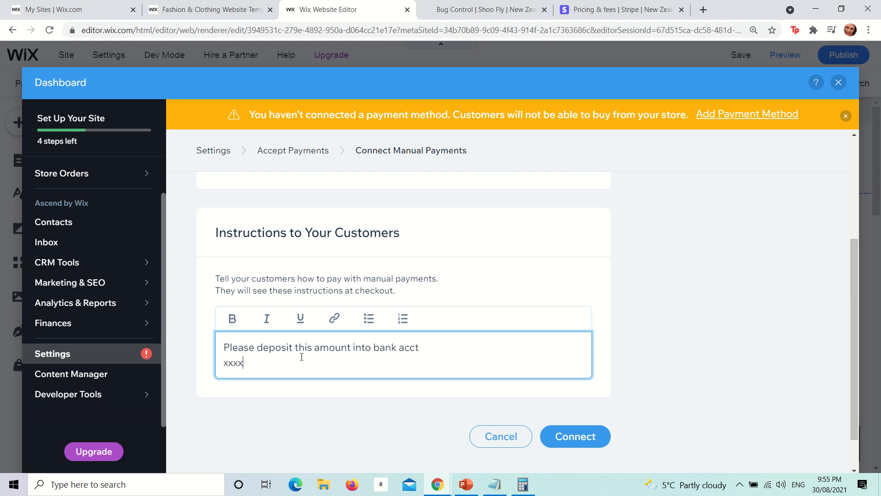
pyautogui.write('-xxxxxx-xxxx-xxxxx')
# - Insert the lines "Bank of Funky Tees" and "NZ" above the placeholder account number
pyautogui.click(221, 363)
pyautogui.press('Return')
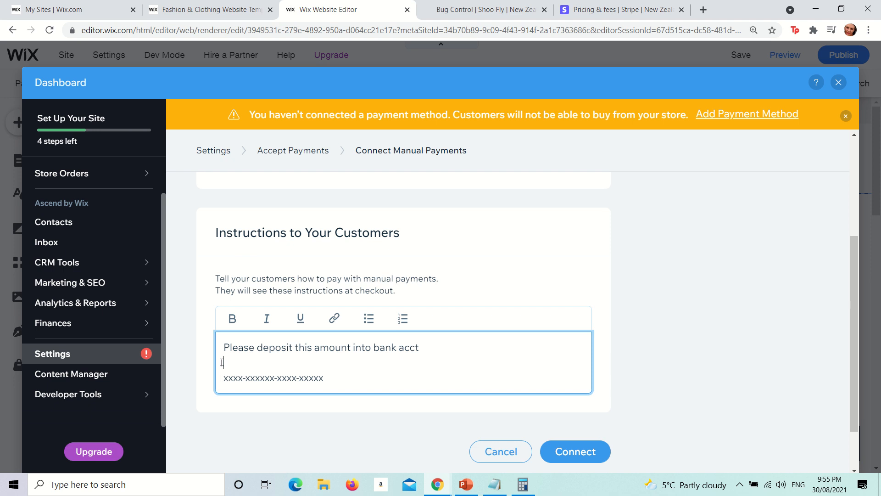
pyautogui.write('Bank of Funky Tees')
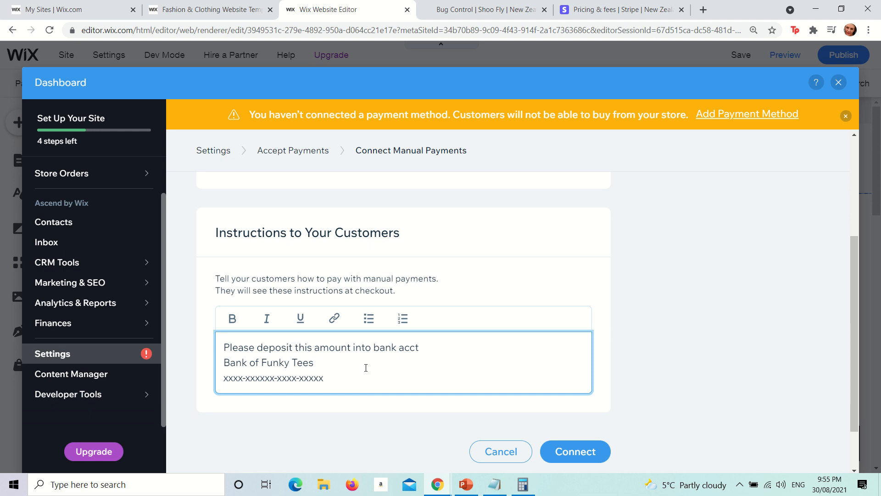
pyautogui.press('Return')
pyautogui.write('NZ')
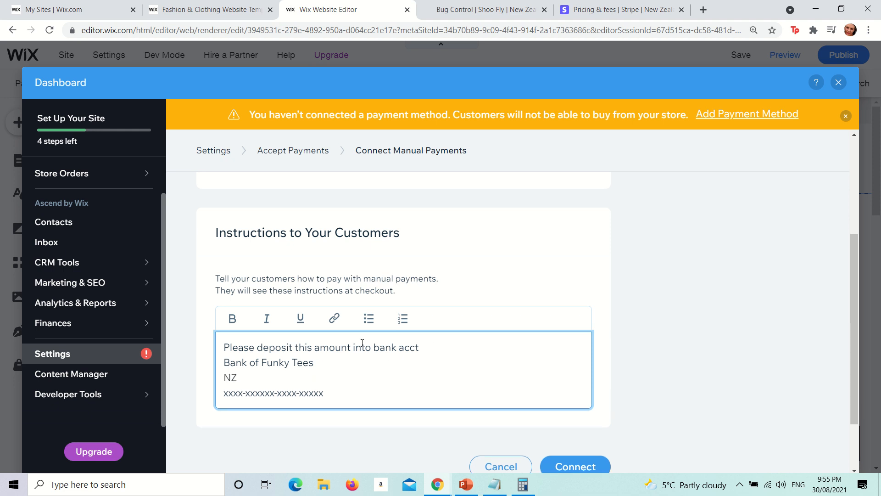
# - Add a closing paragraph, after a blank line, saying payment is required within 2 business days and before shipping to ensure the purchase is confirmed
pyautogui.scroll(-2, 350, 352)
pyautogui.press('Return')
pyautogui.press('Return')
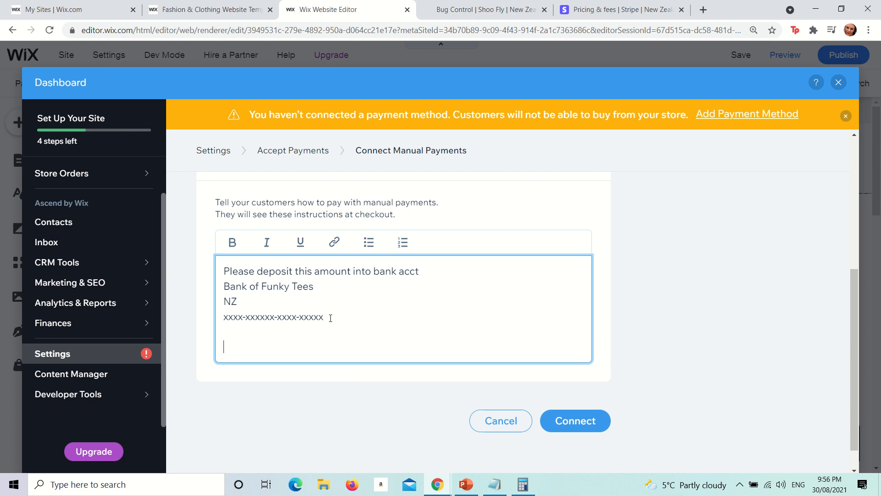
pyautogui.write('Pl')
pyautogui.press('BackSpace')
pyautogui.write('To ensure that your purc')
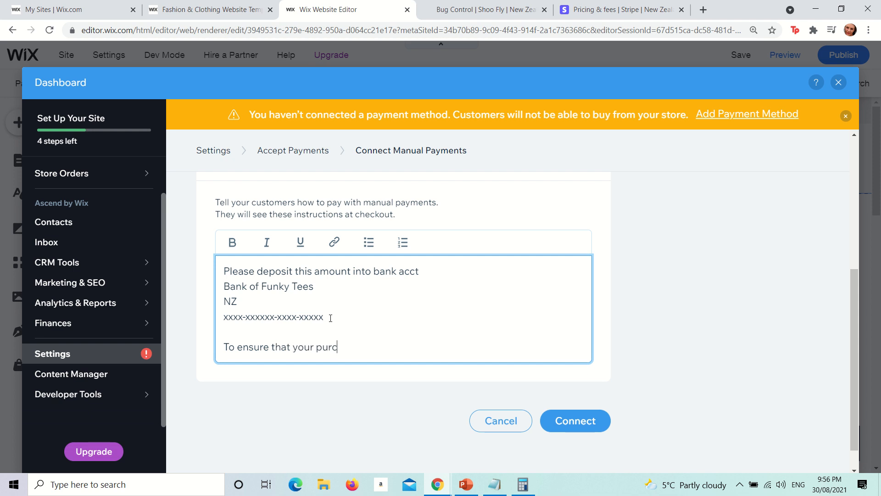
pyautogui.write('hase is confirmed, we do')
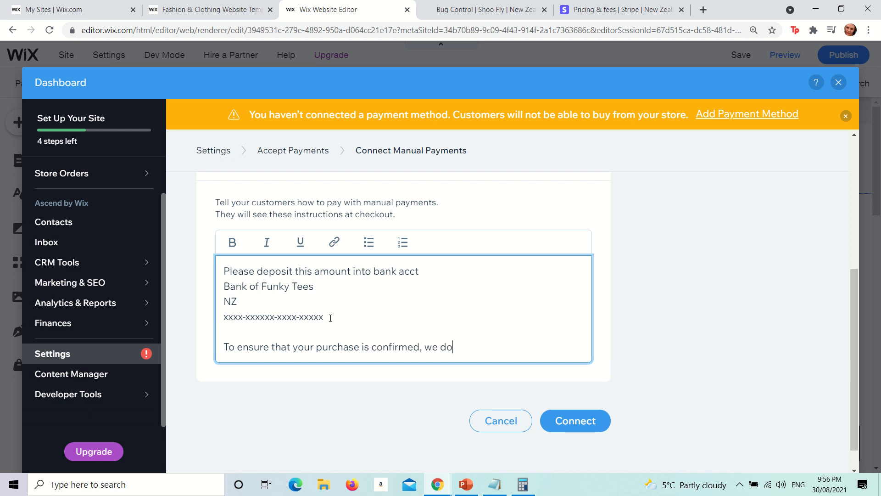
pyautogui.write(' require payment within 2 b')
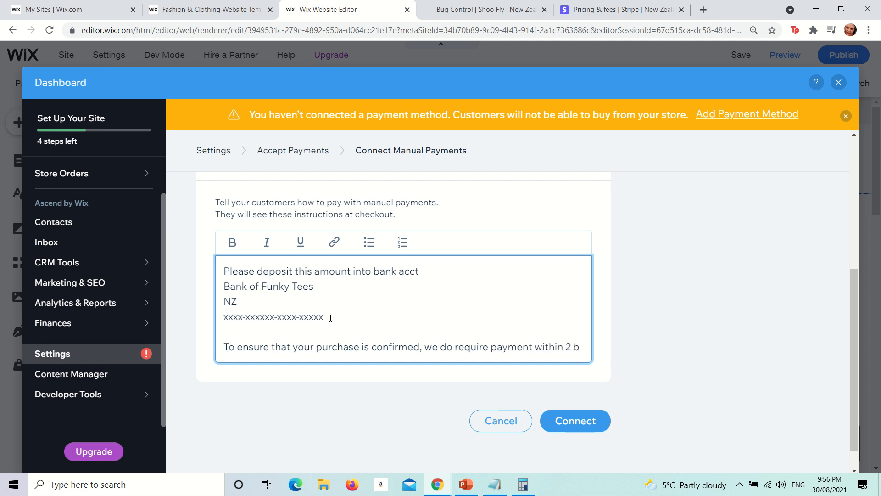
pyautogui.write('usiness days')
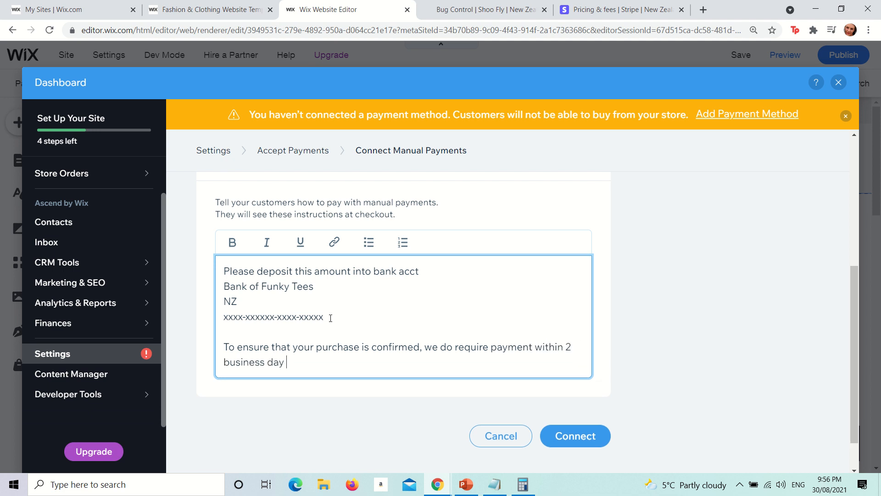
pyautogui.press('BackSpace')
pyautogui.press('BackSpace')
pyautogui.press('BackSpace')
pyautogui.write('and before shipping.')
# - Connect Manual Payments with these instructions and dismiss the site upgrade offer
pyautogui.click(596, 440)
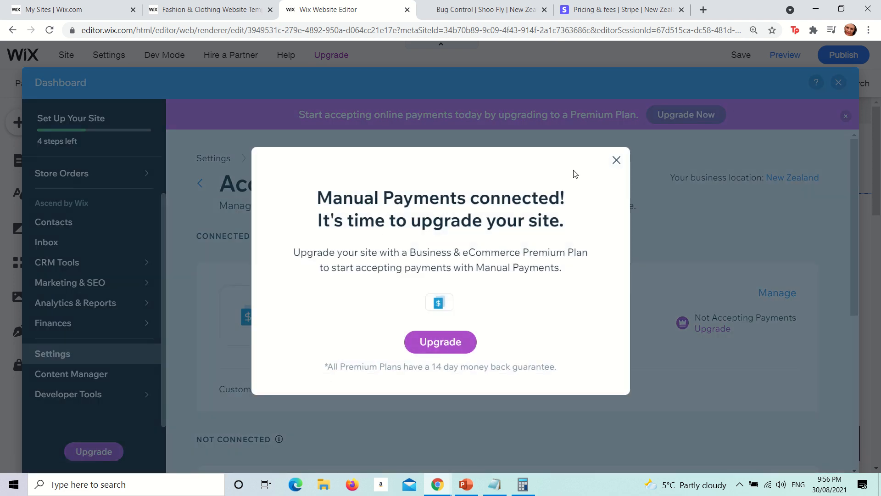
pyautogui.click(616, 159)
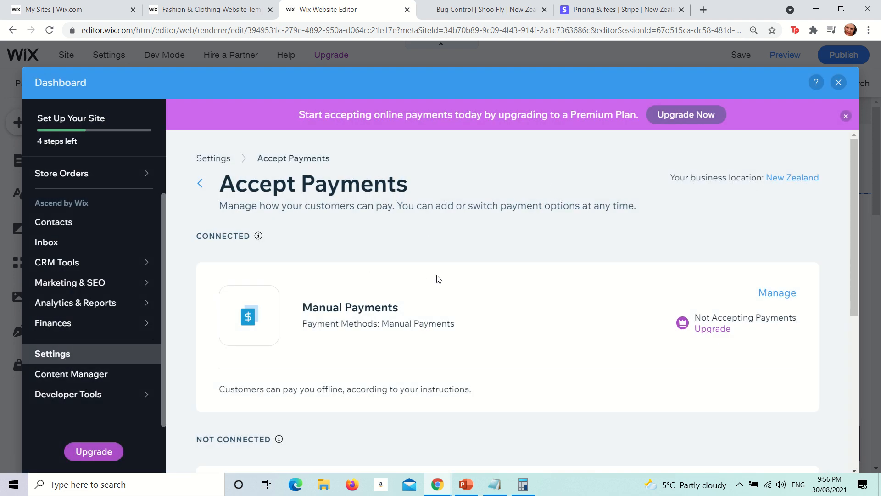
# - Look through the unconnected payment methods and open the list of more payment options
pyautogui.scroll(-1, 436, 278)
pyautogui.scroll(-5, 431, 270)
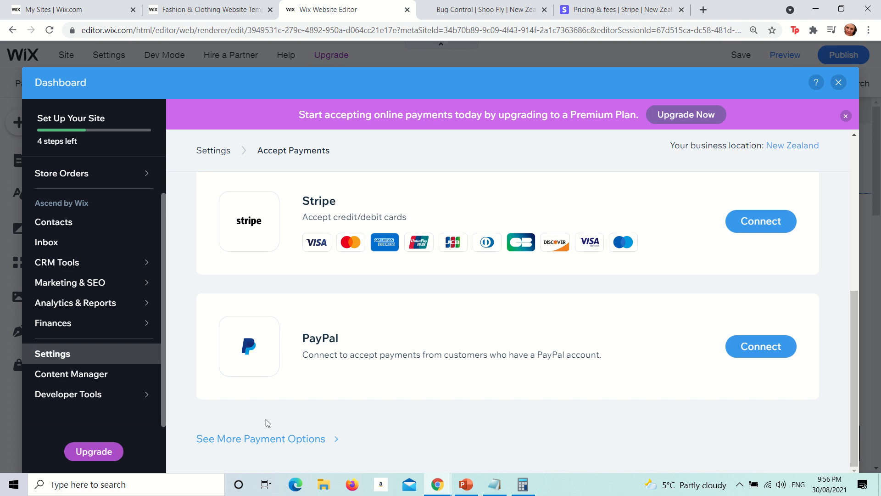
pyautogui.click(251, 439)
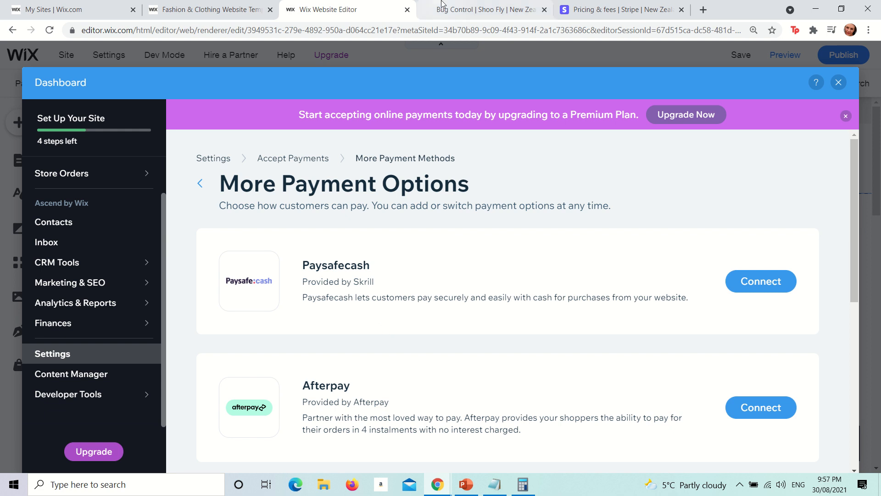
# - Close the dashboard and look over the store pages listed in Wix Stores and in Site Pages
pyautogui.moveTo(448, 5)
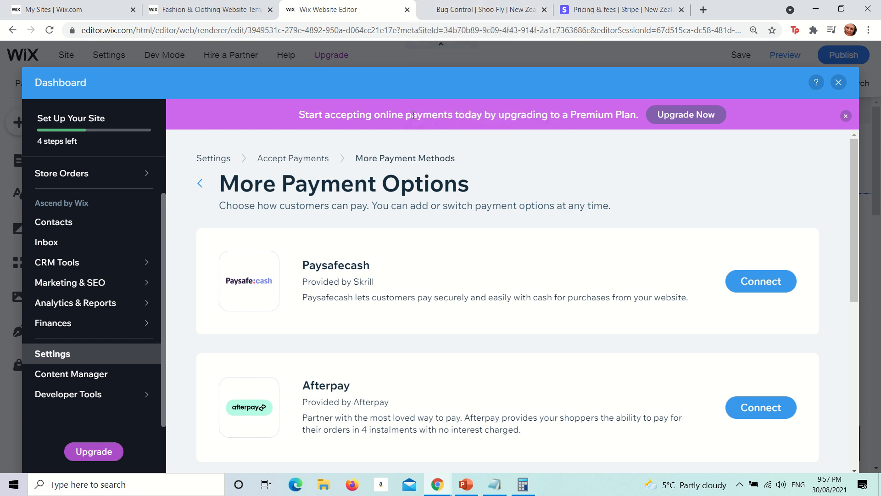
pyautogui.click(836, 86)
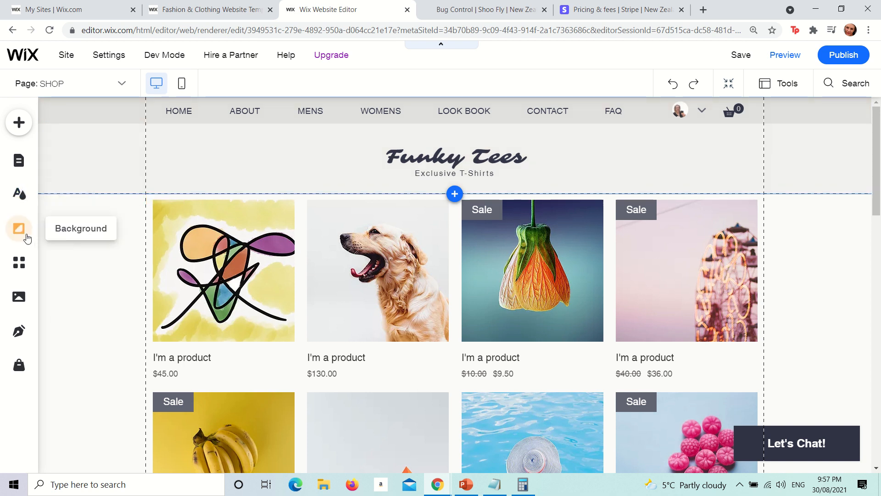
pyautogui.click(19, 364)
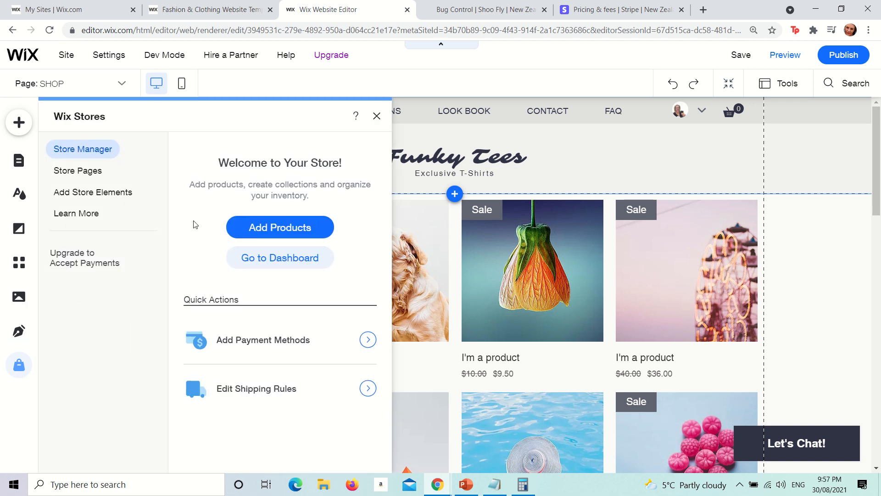
pyautogui.click(82, 174)
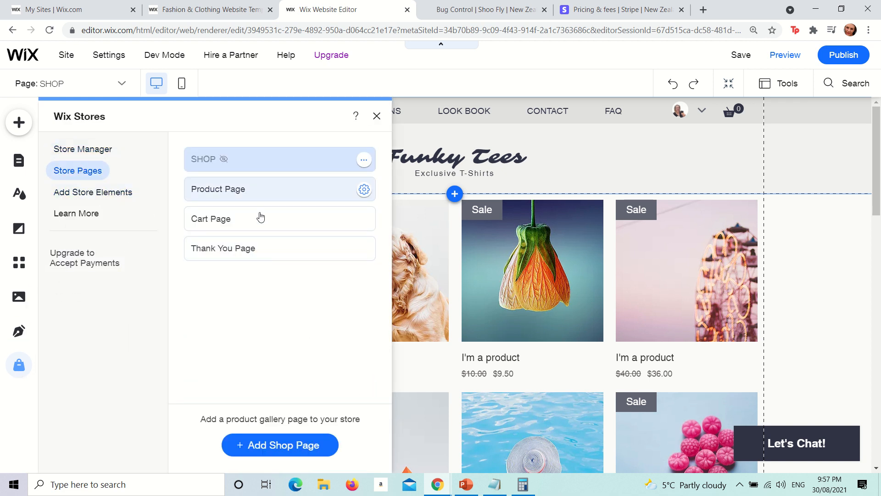
pyautogui.click(18, 160)
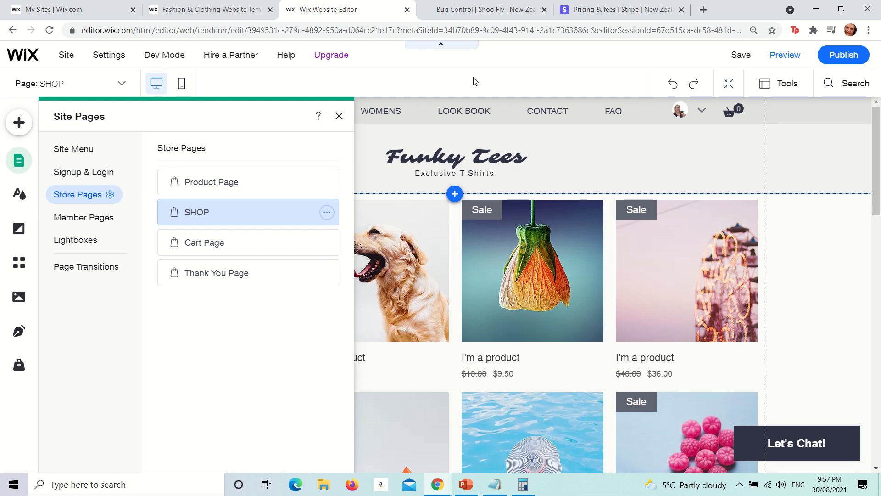
pyautogui.click(538, 139)
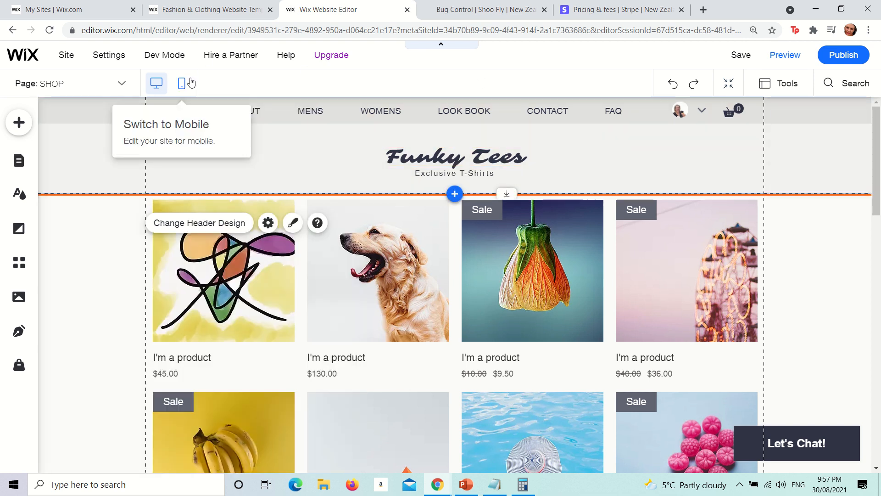
# - Switch the editor to the mobile version, skip its introduction and look through the SHOP page's product gallery
pyautogui.click(190, 80)
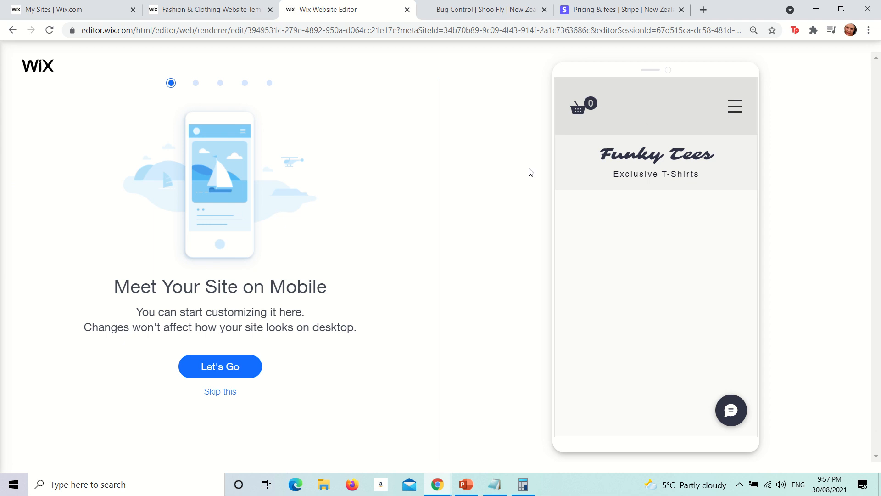
pyautogui.click(229, 391)
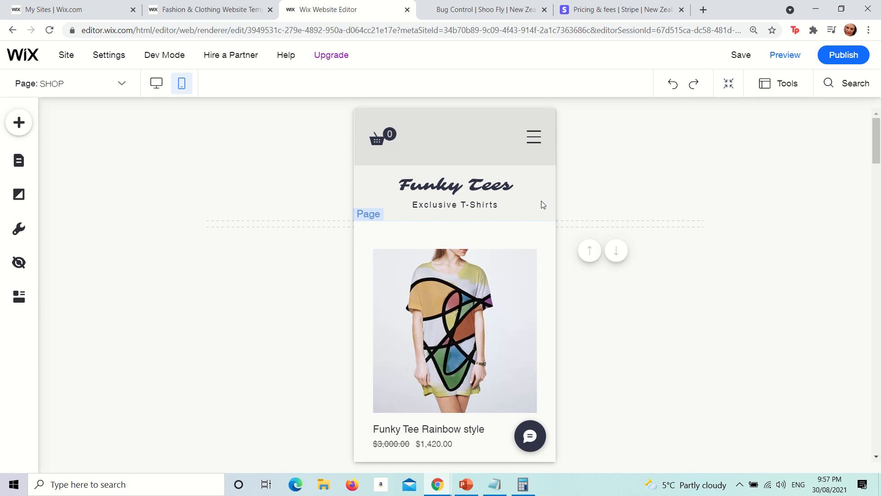
pyautogui.click(468, 243)
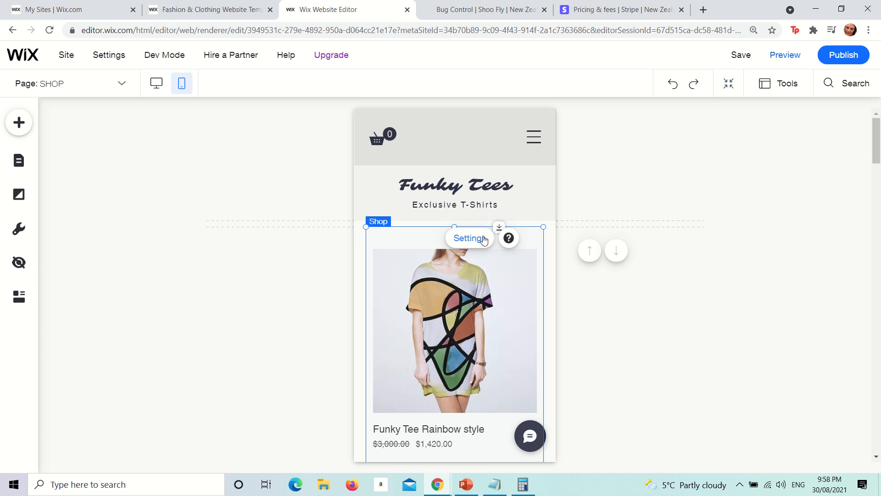
pyautogui.scroll(-14, 482, 240)
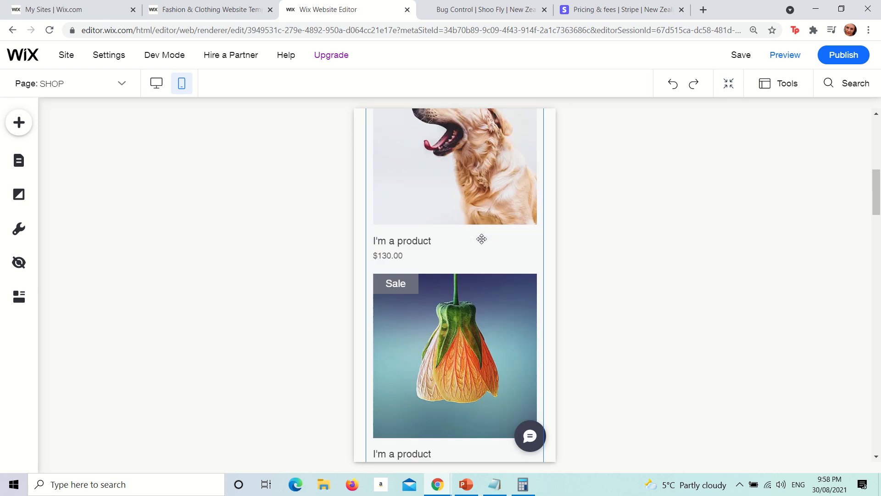
pyautogui.scroll(-9, 481, 240)
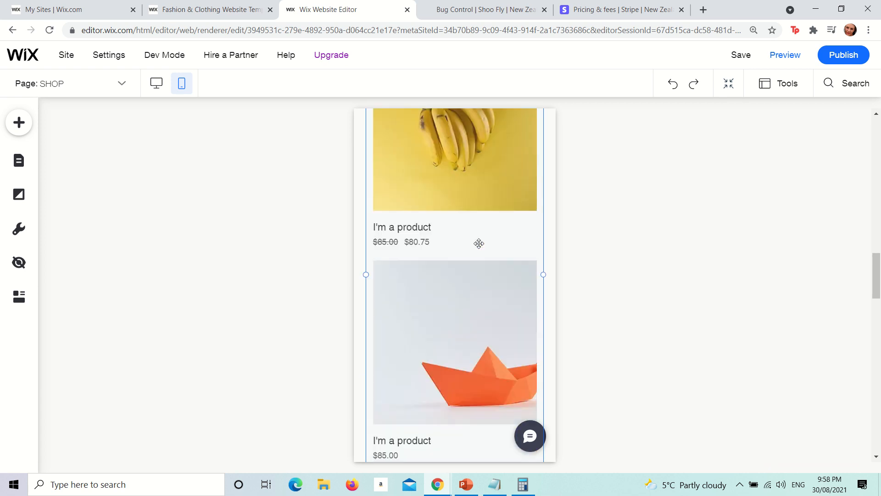
pyautogui.scroll(3, 479, 244)
pyautogui.scroll(15, 479, 244)
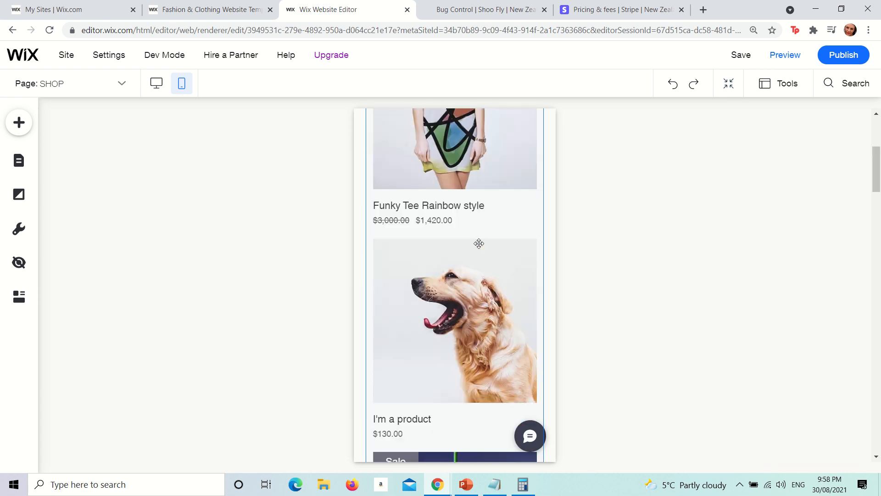
pyautogui.scroll(3, 479, 243)
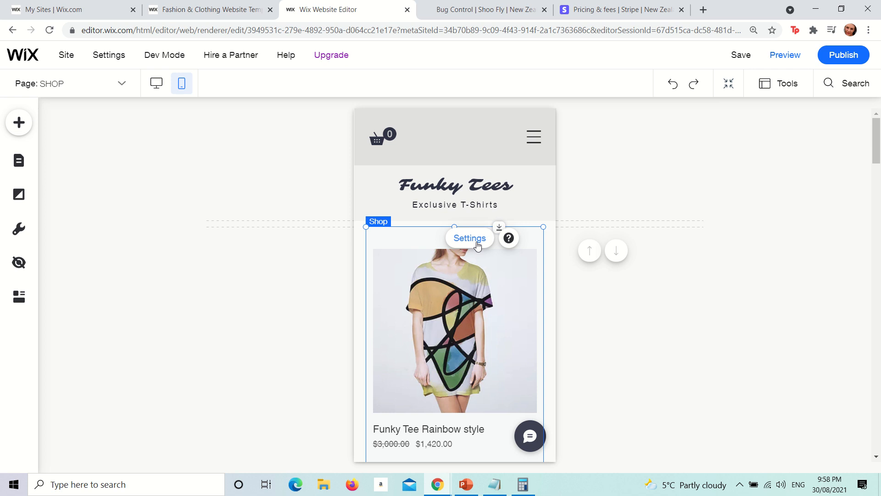
# - Set the mobile shop gallery's layout to 2 Columns and close its settings
pyautogui.click(473, 238)
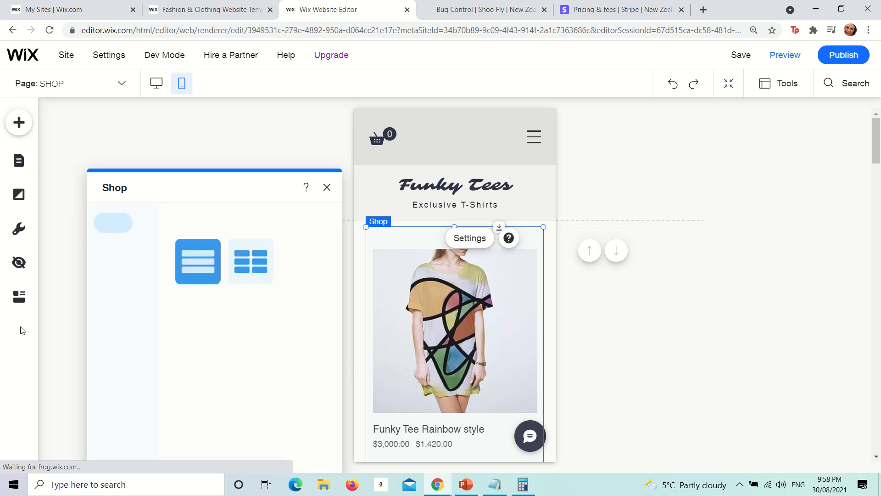
pyautogui.click(259, 279)
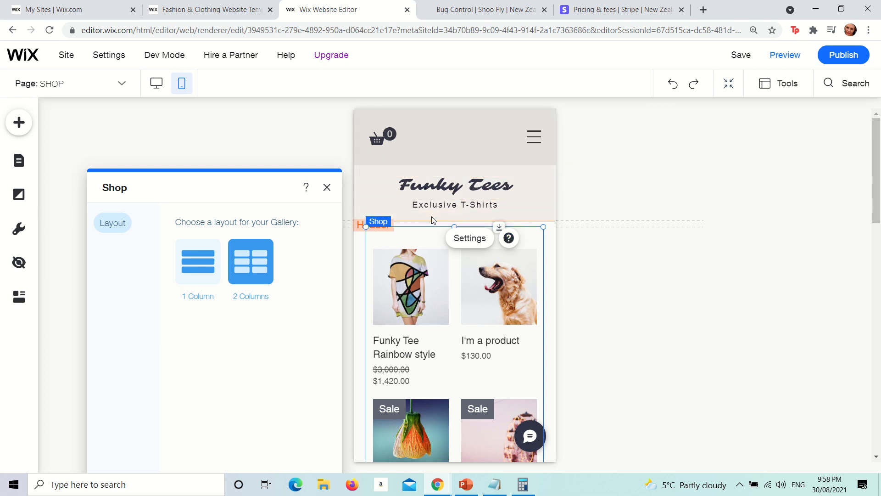
pyautogui.click(367, 184)
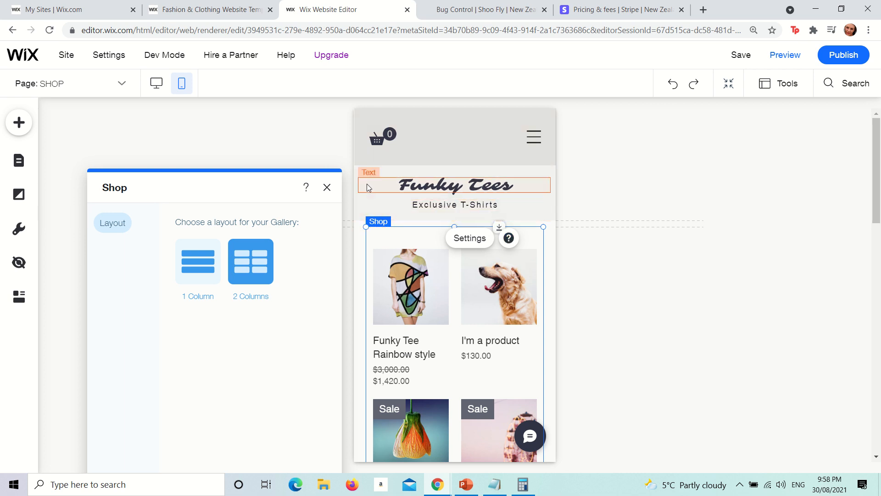
pyautogui.click(383, 165)
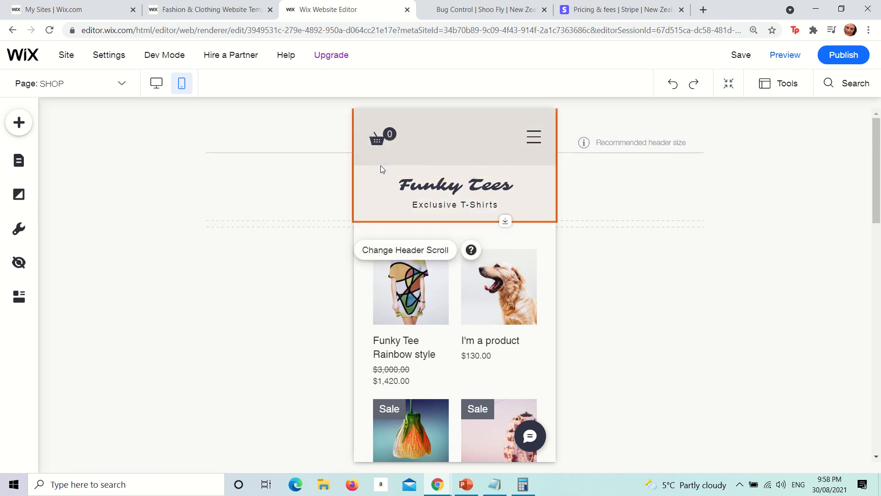
# - Narrow the About Us paragraph in the mobile footer so its text wraps onto three lines
pyautogui.click(542, 139)
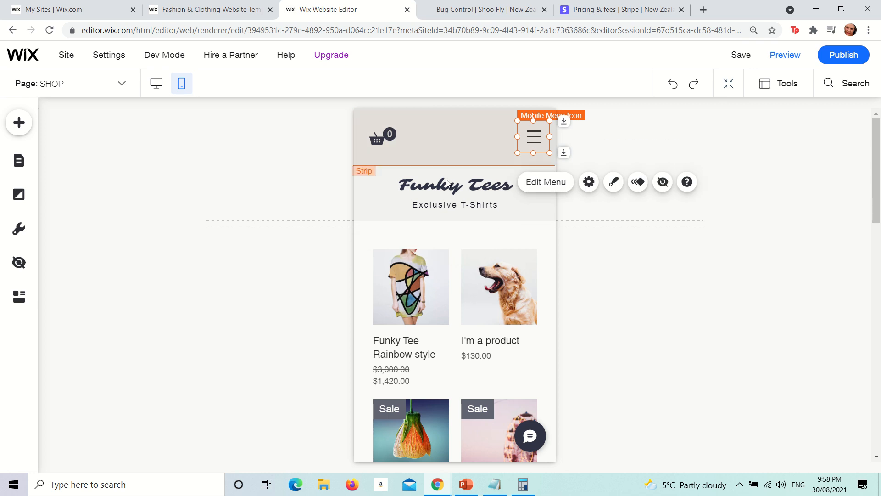
pyautogui.scroll(-4, 467, 205)
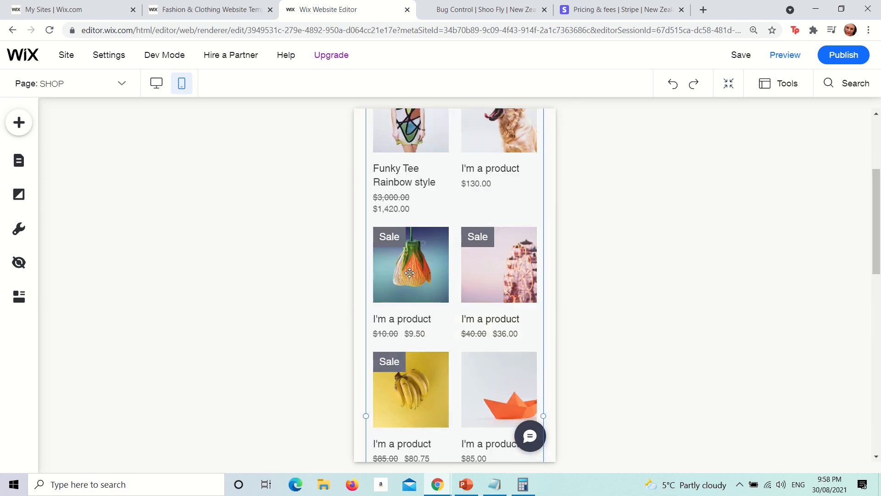
pyautogui.click(384, 279)
pyautogui.scroll(-1, 464, 269)
pyautogui.scroll(-13, 463, 268)
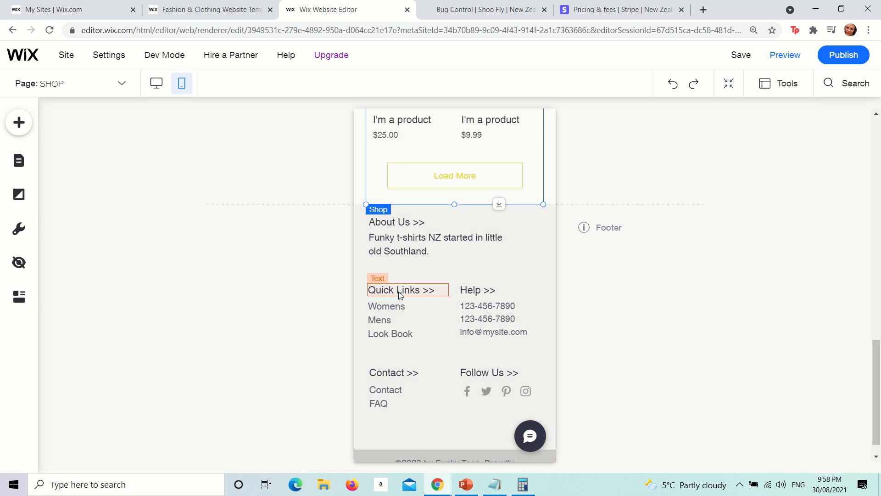
pyautogui.click(410, 241)
pyautogui.click(409, 223)
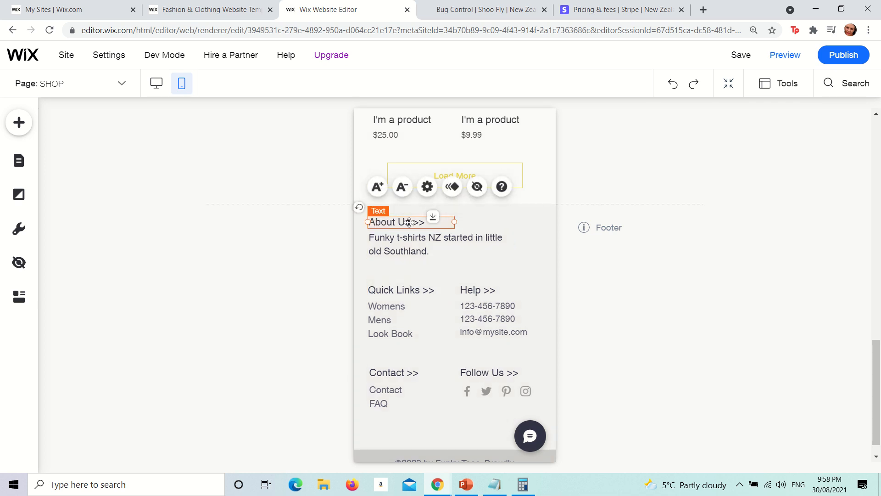
pyautogui.click(414, 243)
pyautogui.moveTo(510, 249); pyautogui.dragTo(441, 248)
# - Move the Womens, Mens and Look Book links and the Quick Links heading beside the About Us text in the mobile footer
pyautogui.click(404, 312)
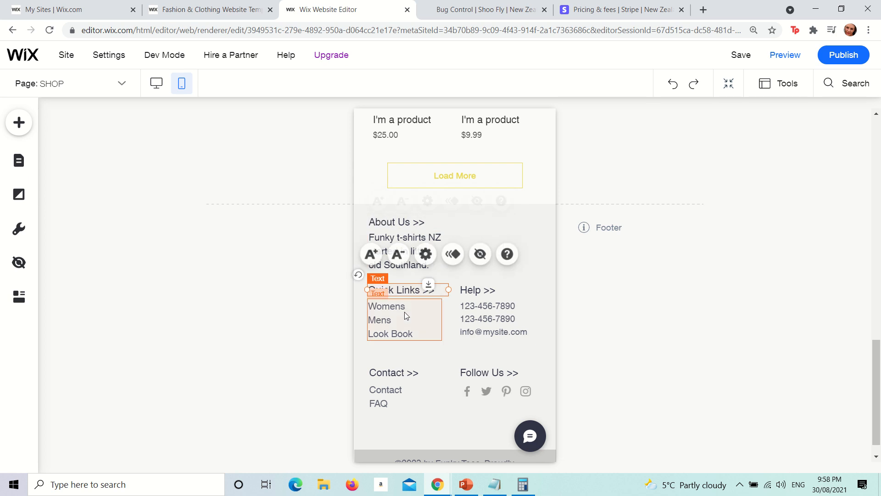
pyautogui.moveTo(401, 313); pyautogui.dragTo(499, 243)
pyautogui.moveTo(425, 288); pyautogui.dragTo(516, 216)
pyautogui.click(406, 223)
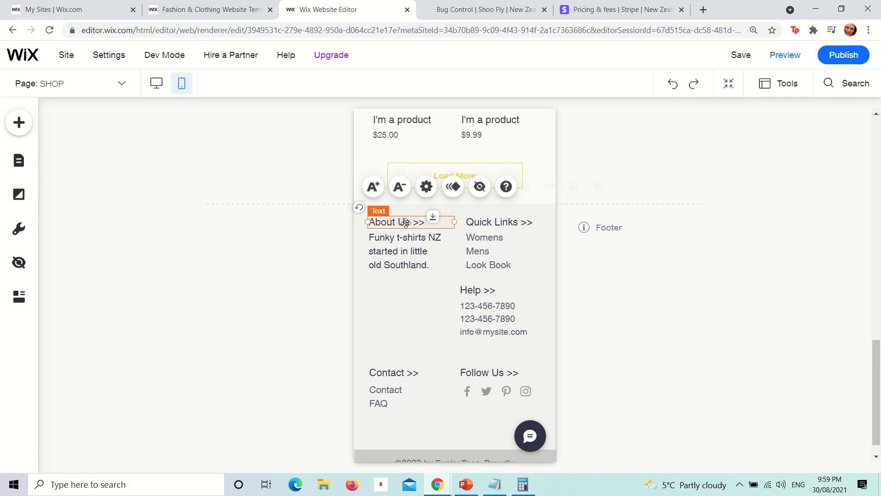
pyautogui.rightClick(406, 223)
pyautogui.click(431, 218)
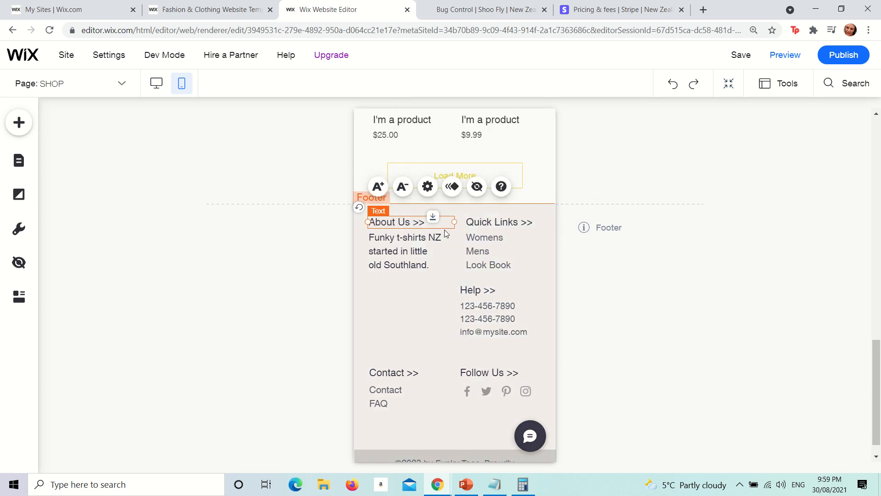
pyautogui.click(415, 294)
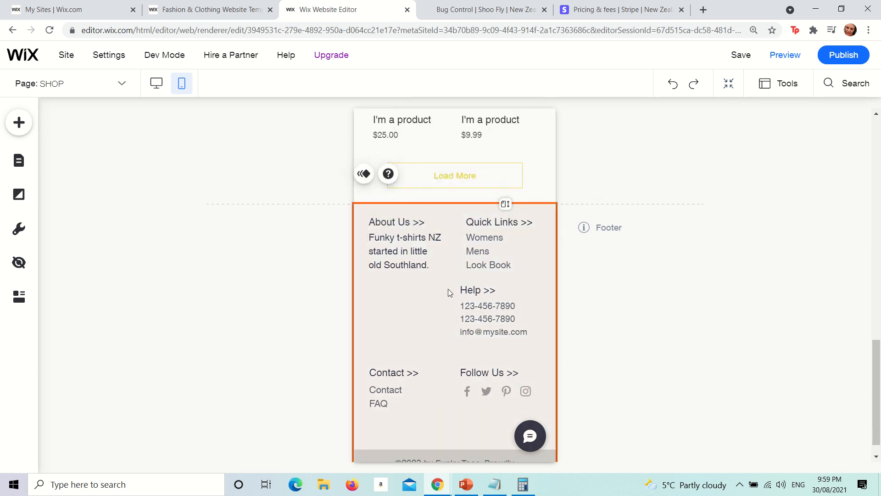
# - Preview the mobile site and look through the two-column SHOP page
pyautogui.scroll(1, 448, 291)
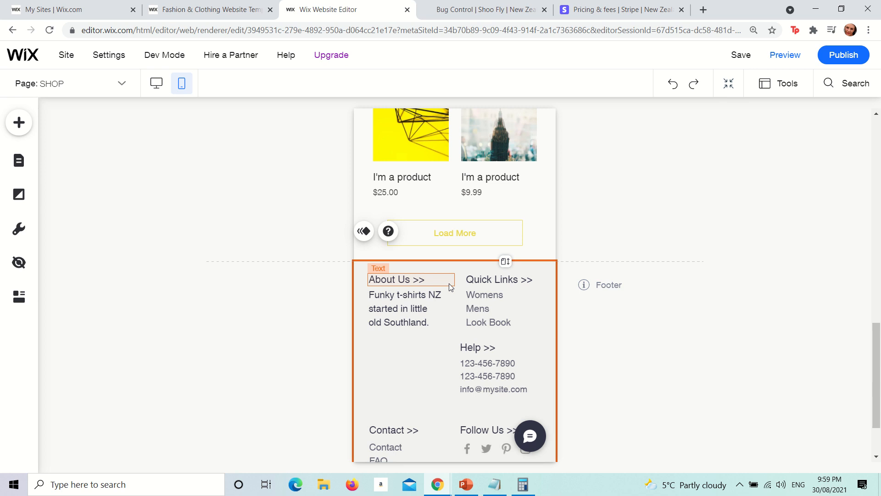
pyautogui.scroll(10, 449, 286)
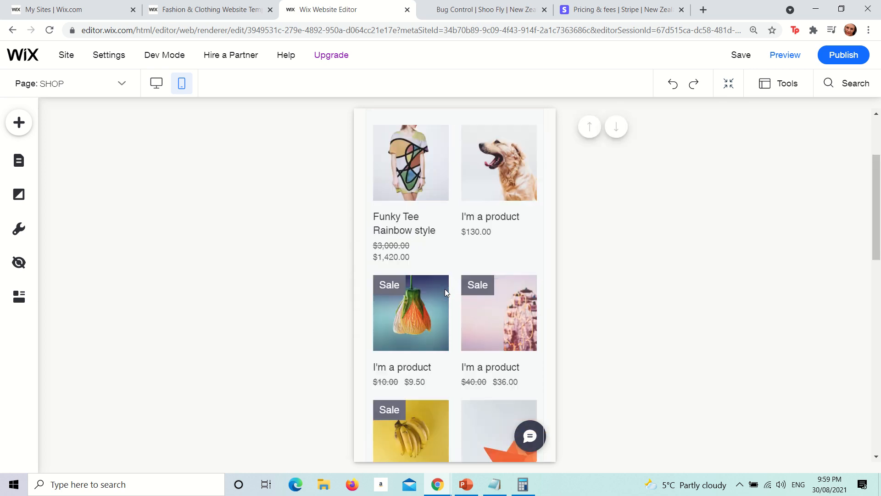
pyautogui.scroll(3, 445, 288)
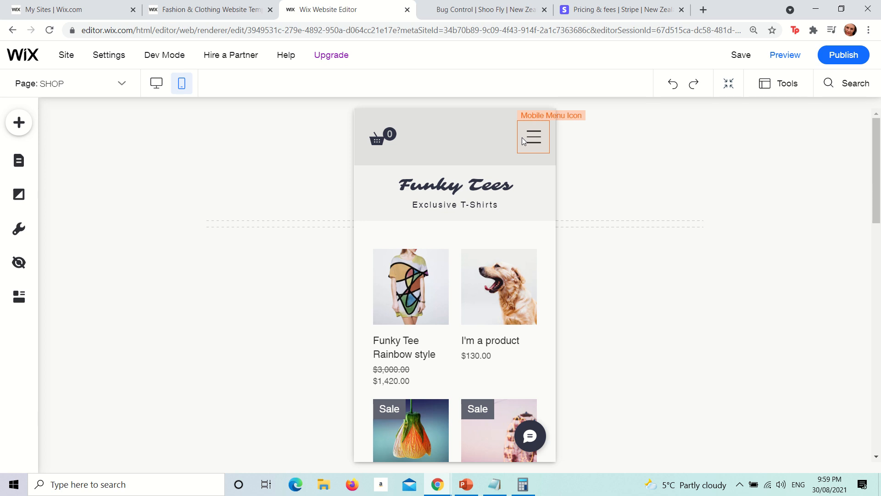
pyautogui.click(784, 62)
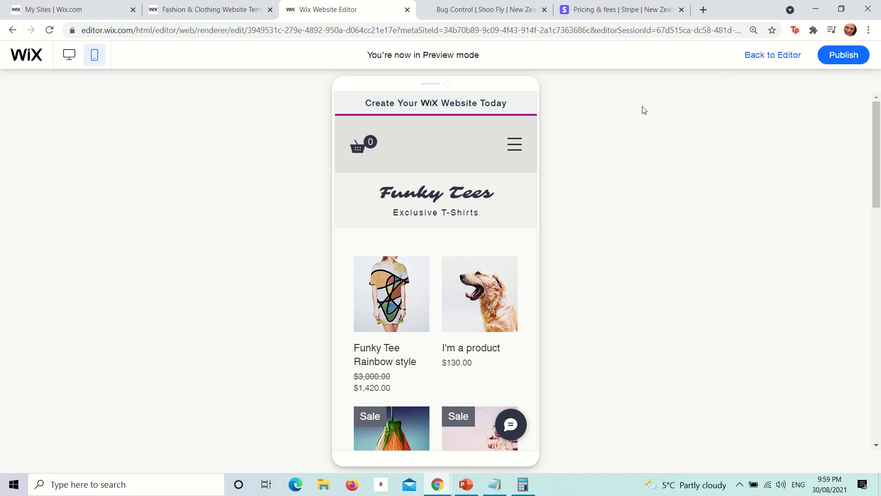
pyautogui.scroll(-7, 643, 109)
pyautogui.scroll(-6, 643, 110)
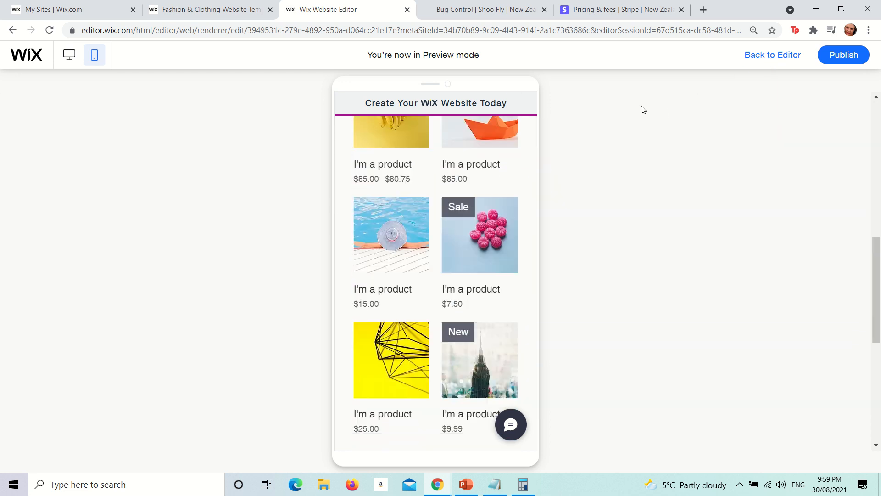
pyautogui.scroll(-4, 643, 109)
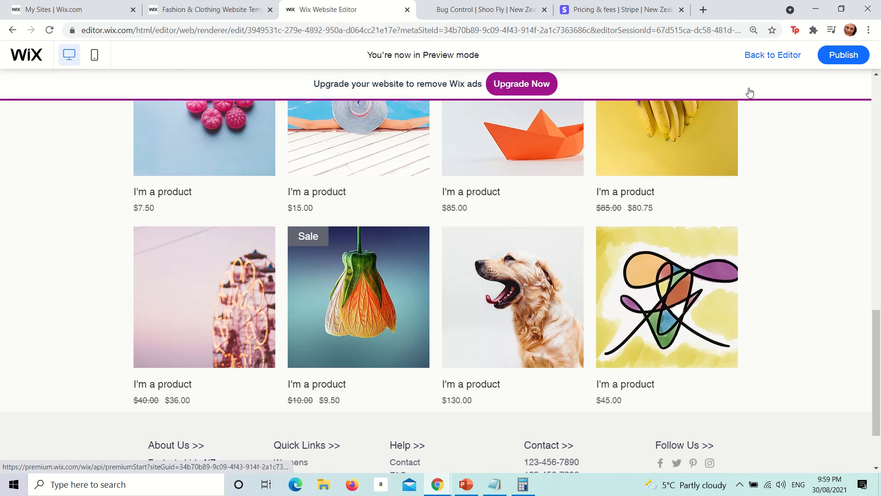
# - Review the SHOP page in the desktop preview, and open the home page and view it down to the footer
pyautogui.scroll(15, 731, 183)
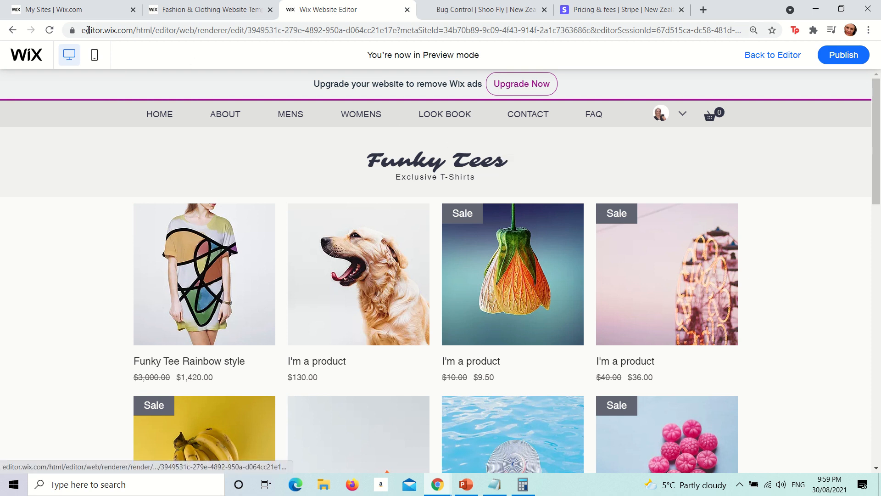
pyautogui.click(102, 61)
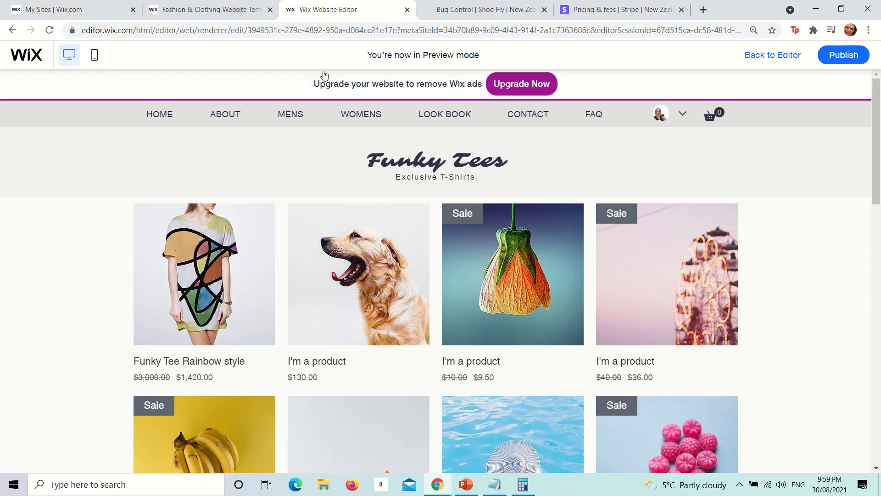
pyautogui.click(169, 120)
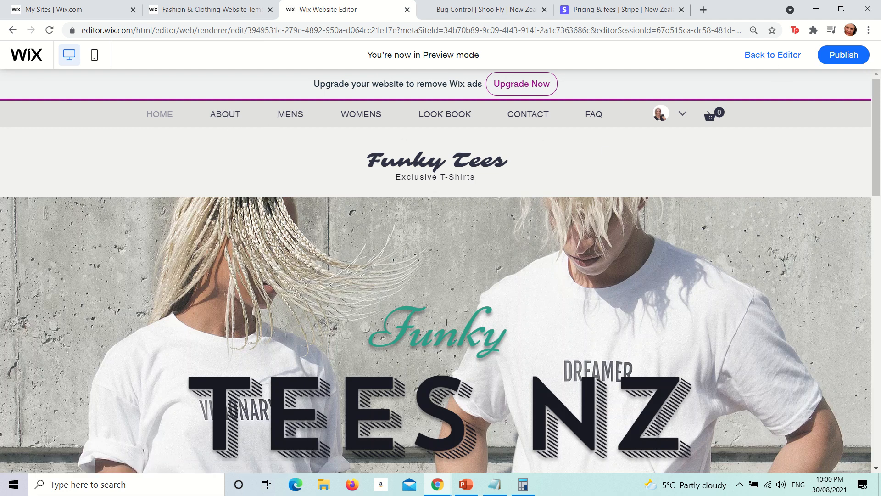
pyautogui.scroll(-10, 367, 185)
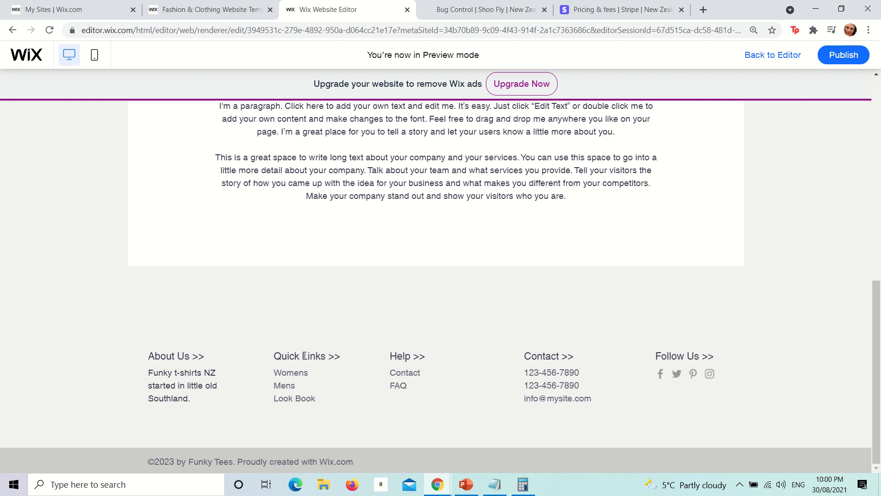
# - Check the Contact page and its contact form in the desktop preview, and return to the editor
pyautogui.click(293, 374)
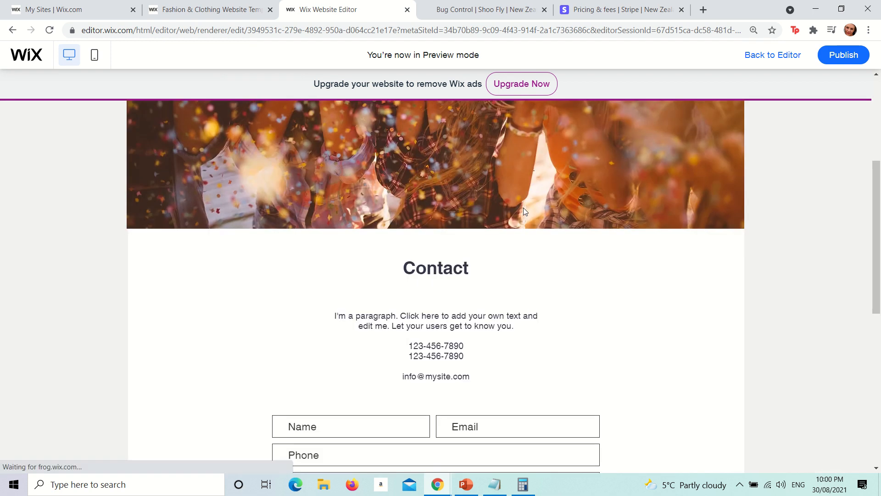
pyautogui.scroll(-5, 523, 211)
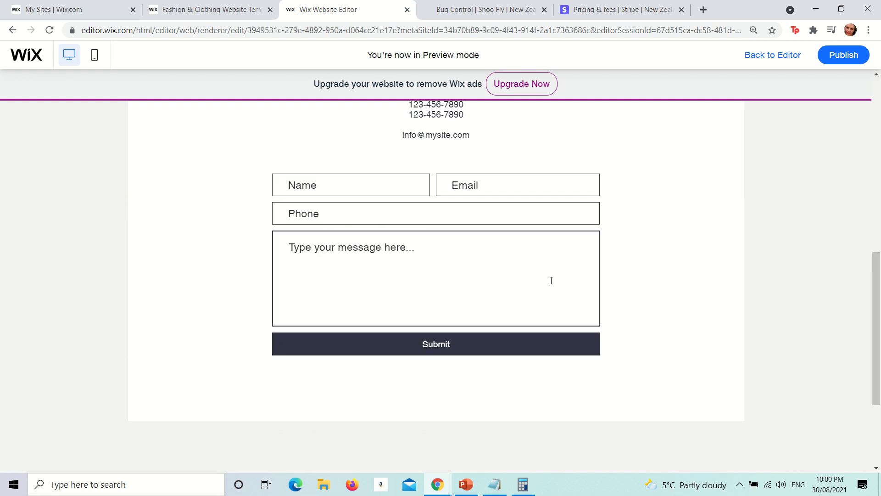
pyautogui.click(776, 59)
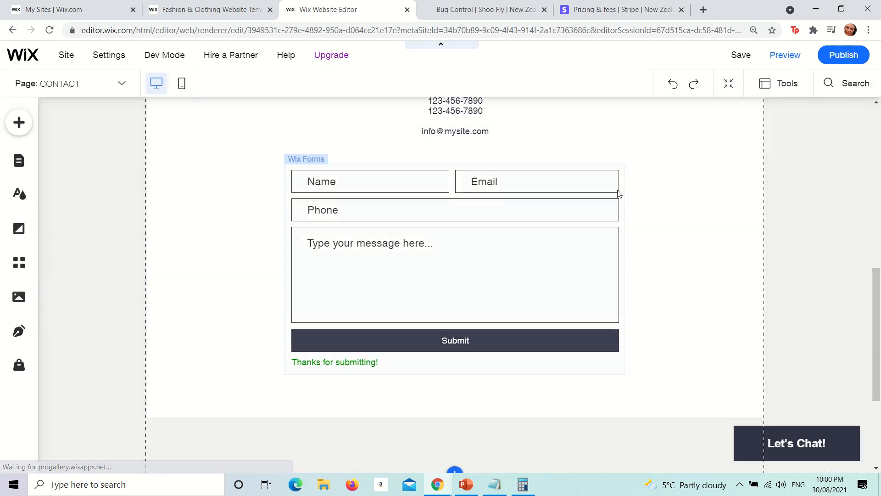
# - Open the contact form's settings, view who receives its email notifications, and close the settings
pyautogui.click(482, 234)
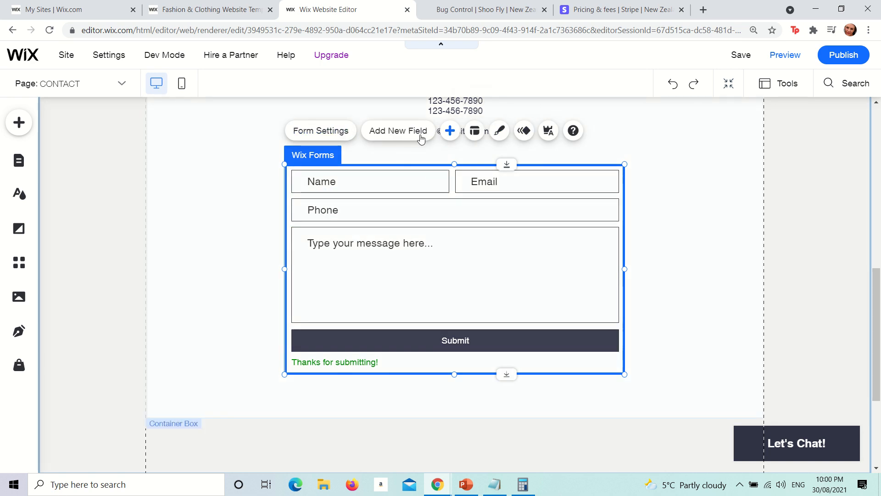
pyautogui.click(332, 138)
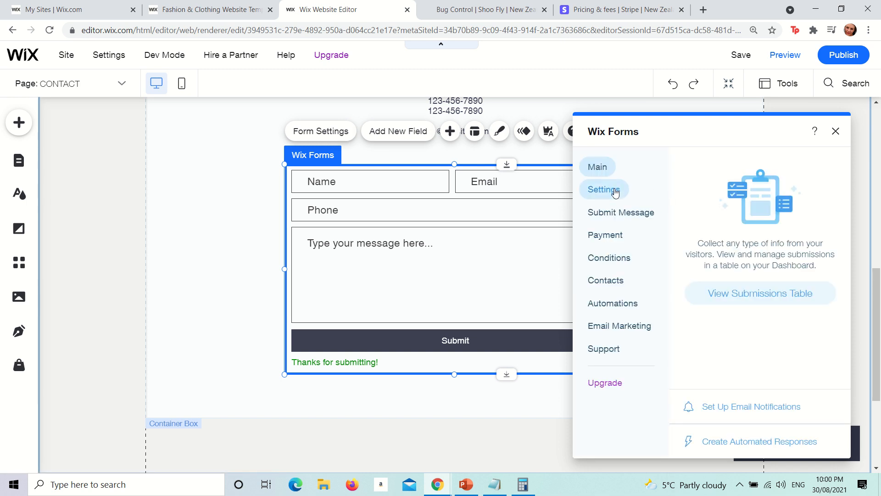
pyautogui.click(615, 190)
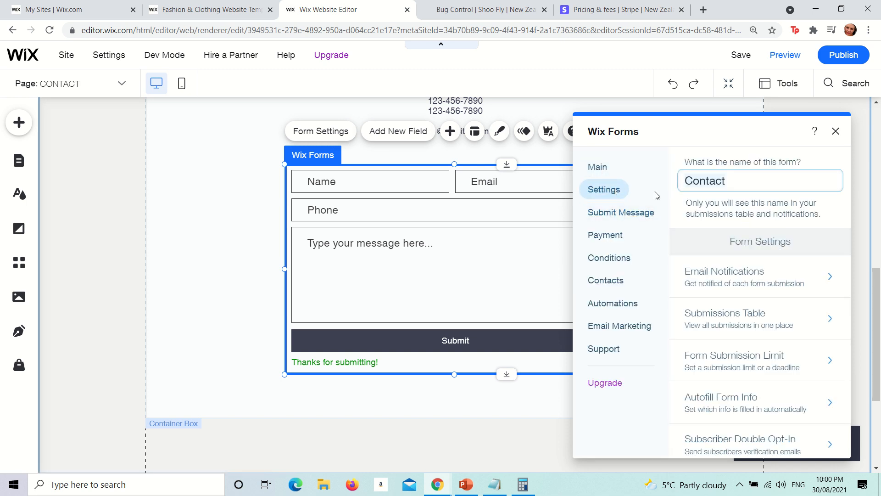
pyautogui.click(763, 288)
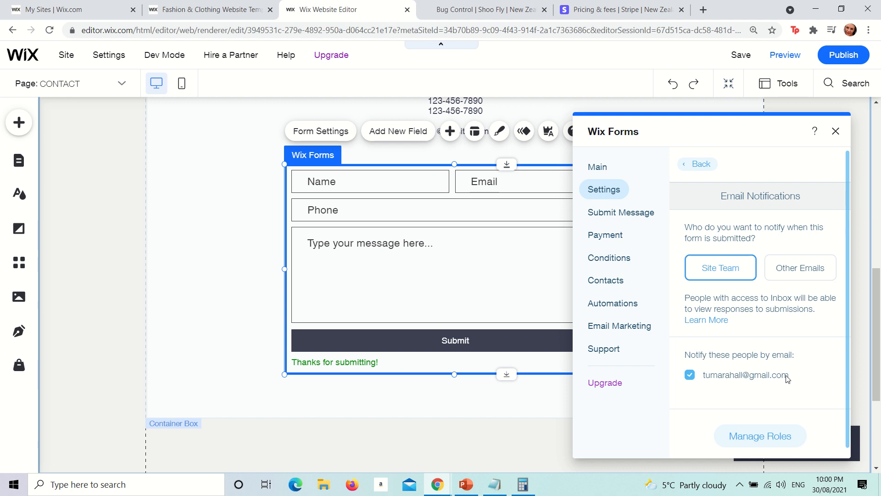
pyautogui.click(270, 208)
# - Publish the Funky Tees site
pyautogui.scroll(4, 377, 206)
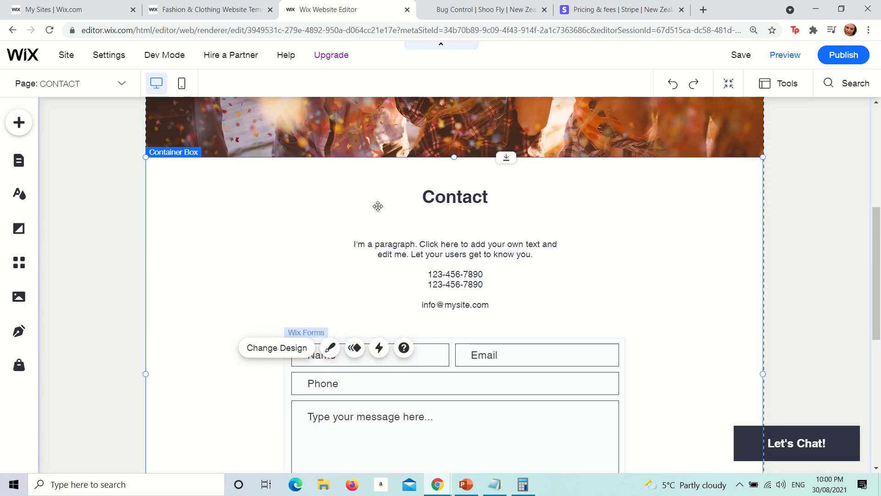
pyautogui.scroll(5, 378, 206)
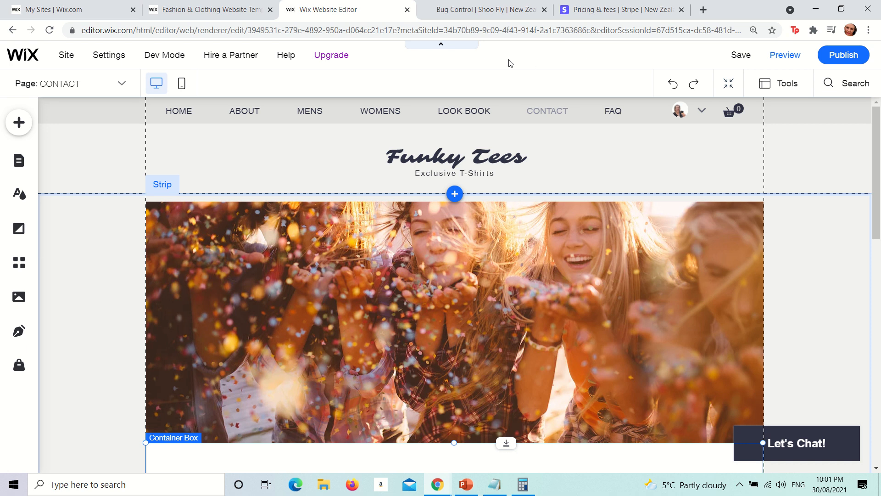
pyautogui.click(833, 62)
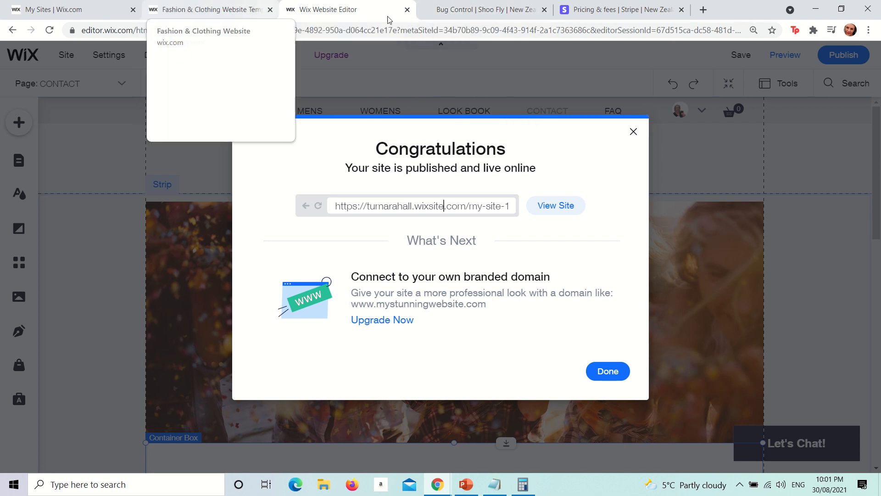
# - Load crazydomains.co.nz in place of the Bug Control page and look at it alongside the branded domain offer in the Wix publish confirmation
pyautogui.click(427, 10)
pyautogui.click(410, 31)
pyautogui.write('crazydomains.co.nz')
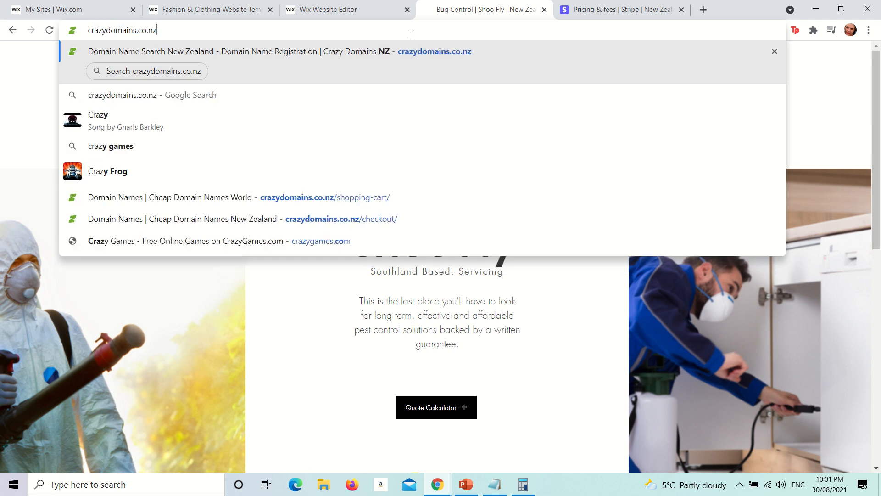
pyautogui.press('Return')
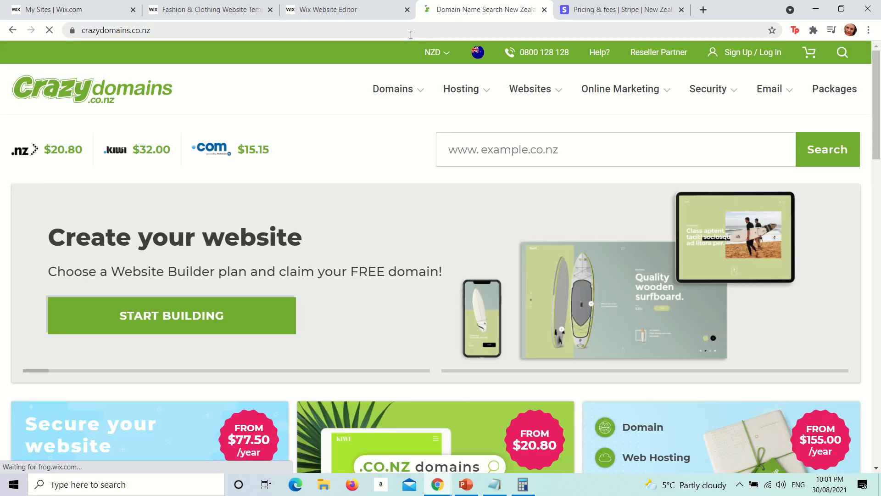
pyautogui.click(368, 13)
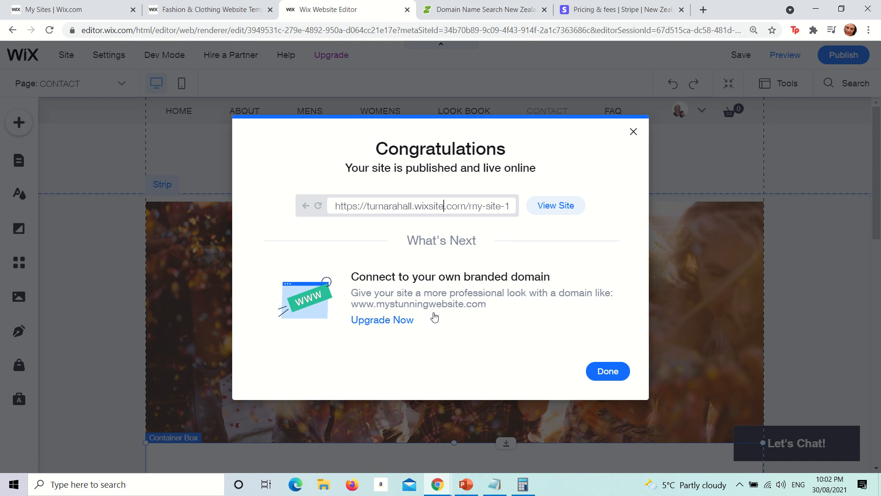
pyautogui.click(508, 14)
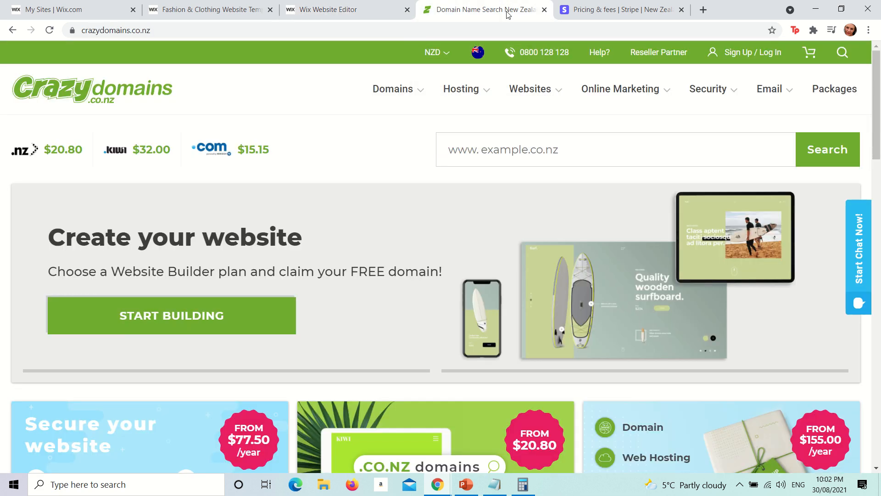
pyautogui.click(362, 13)
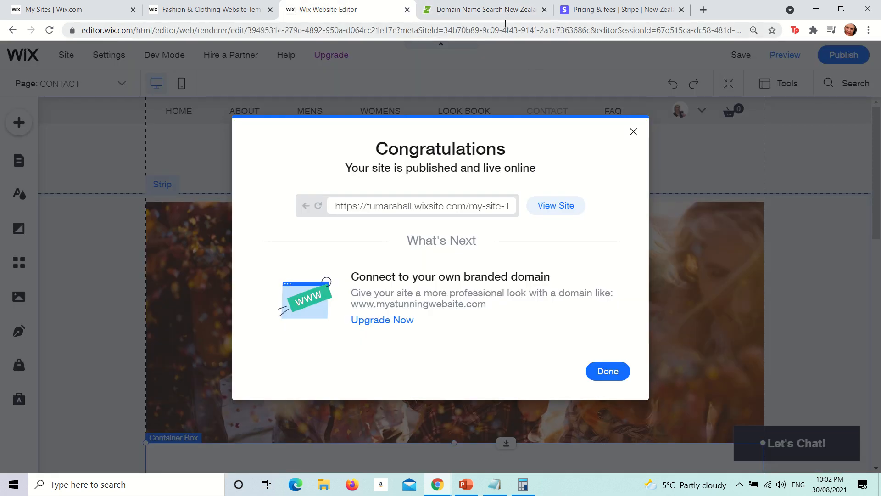
pyautogui.moveTo(507, 19)
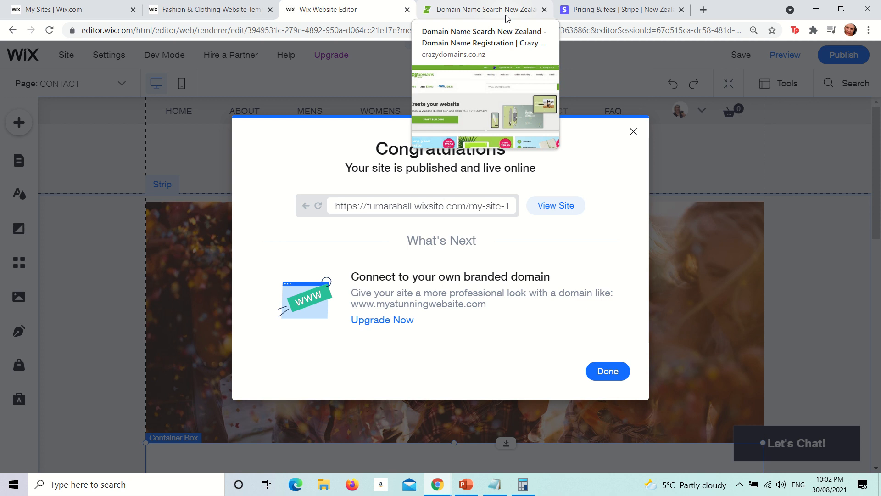
# - Log in to Crazy Domains with Google and open the account's list of domain names
pyautogui.click(507, 10)
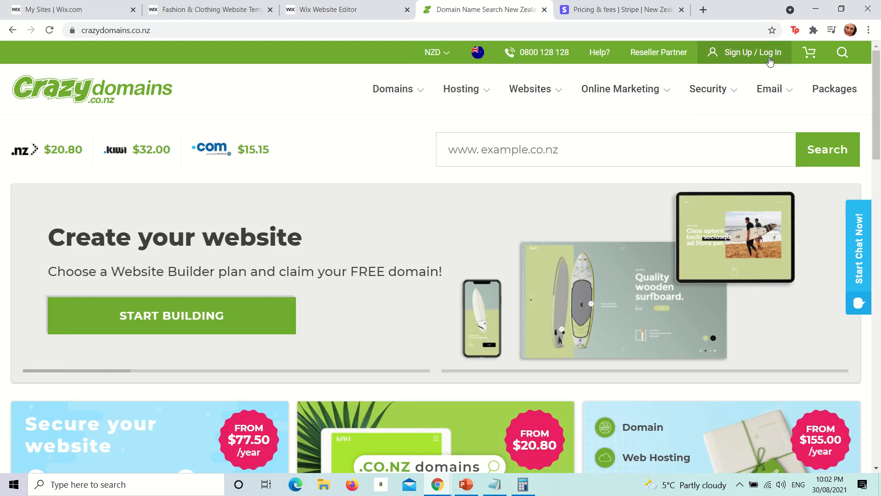
pyautogui.click(767, 54)
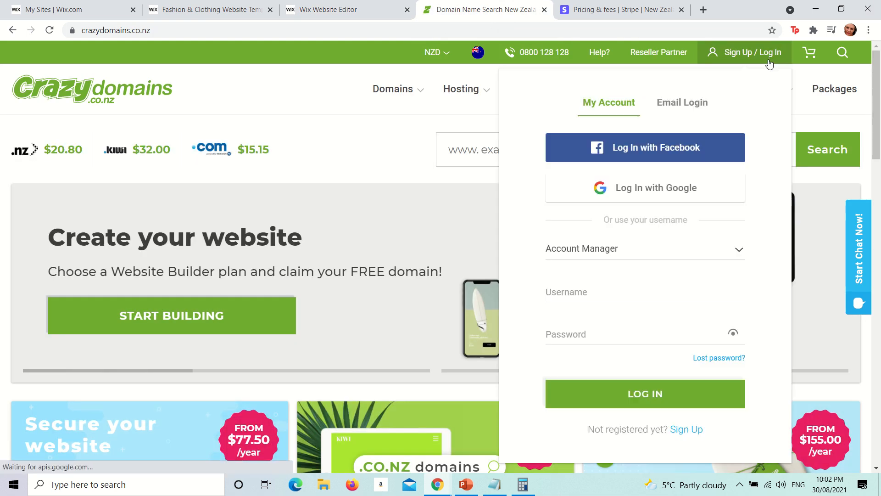
pyautogui.click(678, 191)
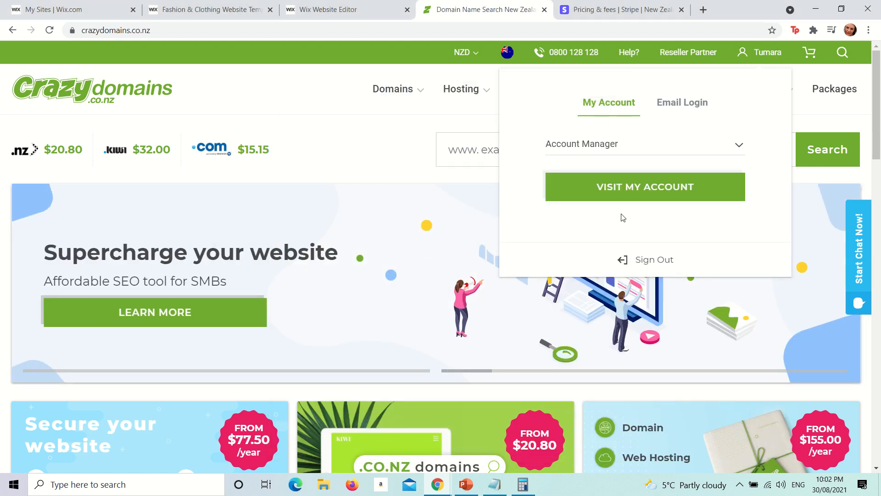
pyautogui.click(621, 192)
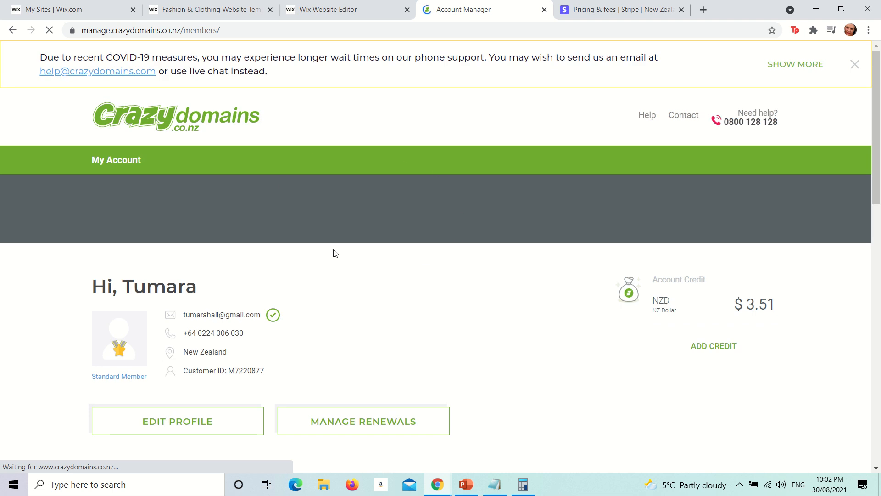
pyautogui.click(122, 218)
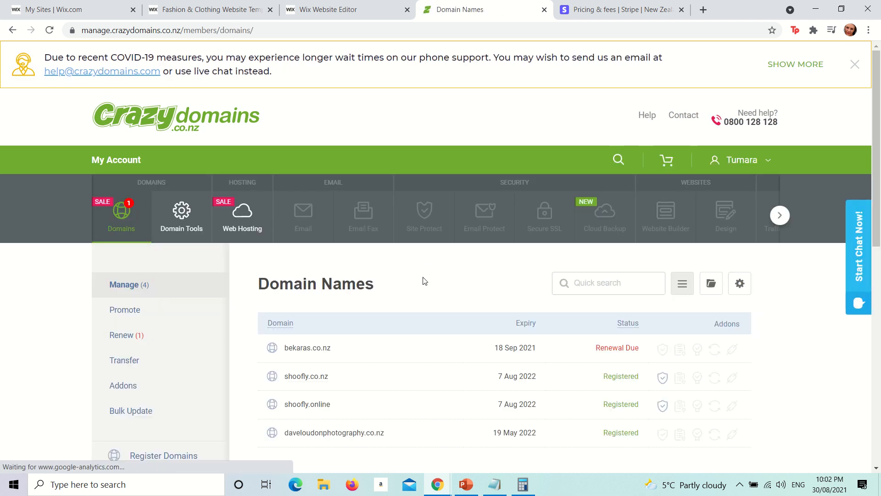
# - Open the details of the shoofly.co.nz domain and look through its domain name settings
pyautogui.scroll(-1, 425, 281)
pyautogui.click(316, 322)
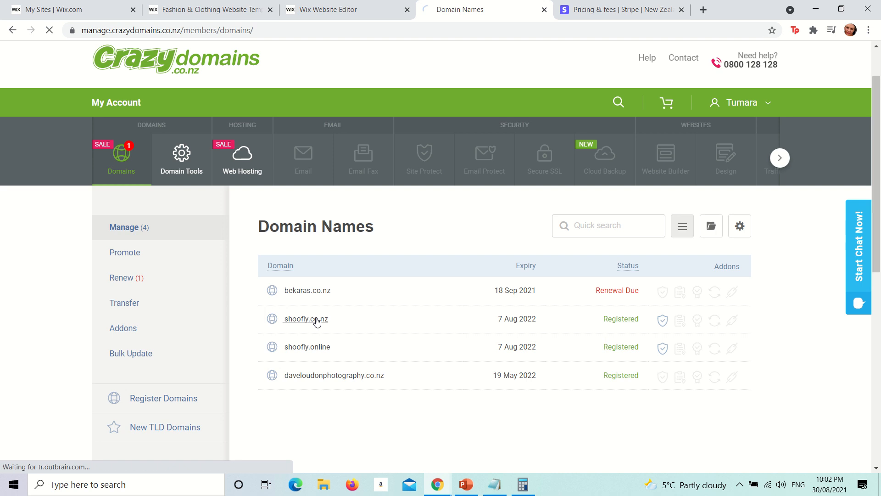
pyautogui.scroll(-3, 362, 330)
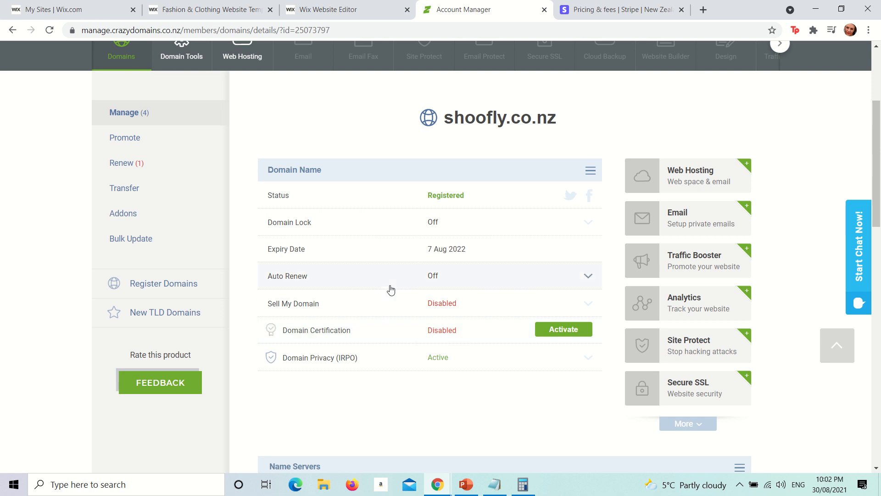
pyautogui.scroll(1, 396, 278)
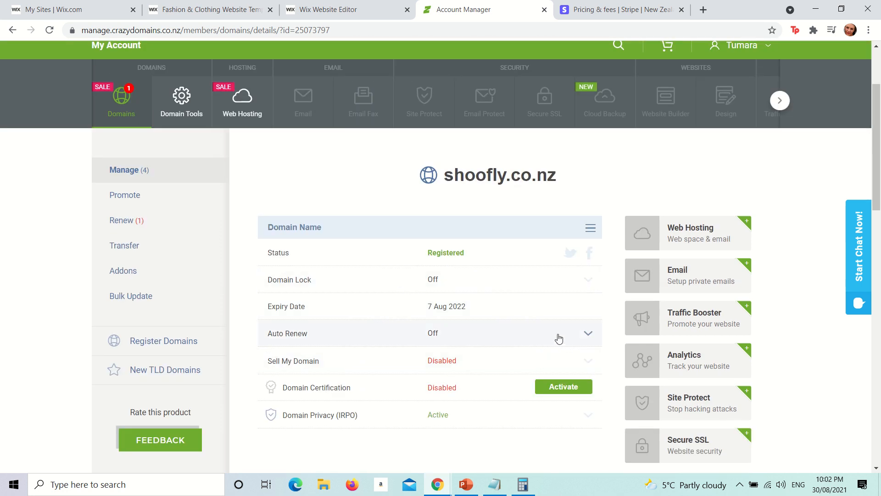
# - Reopen shoofly.co.nz from the domain list, open its name servers for editing, and examine both Wix name server entries
pyautogui.click(120, 108)
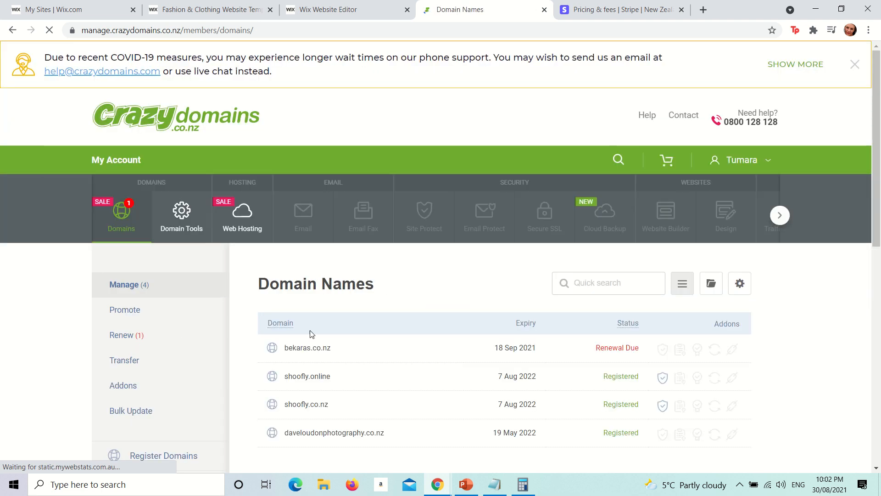
pyautogui.click(322, 404)
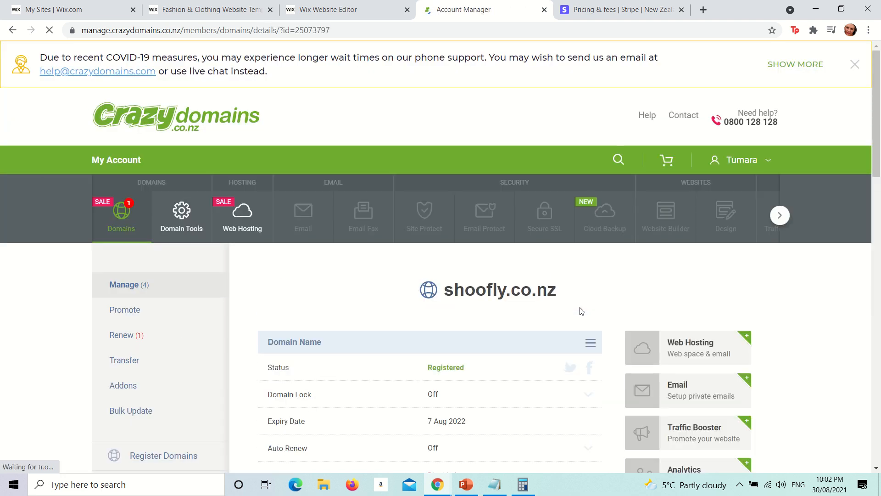
pyautogui.scroll(-3, 581, 314)
pyautogui.scroll(-6, 581, 314)
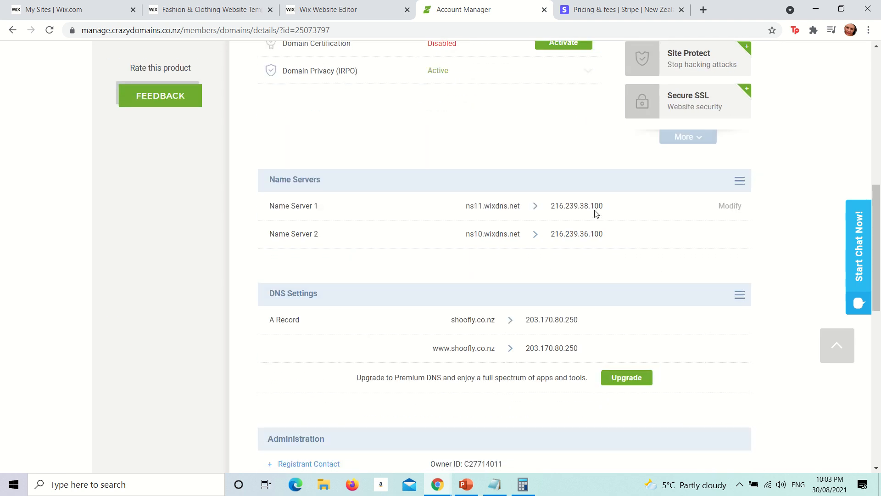
pyautogui.click(724, 207)
pyautogui.moveTo(429, 209); pyautogui.dragTo(319, 212)
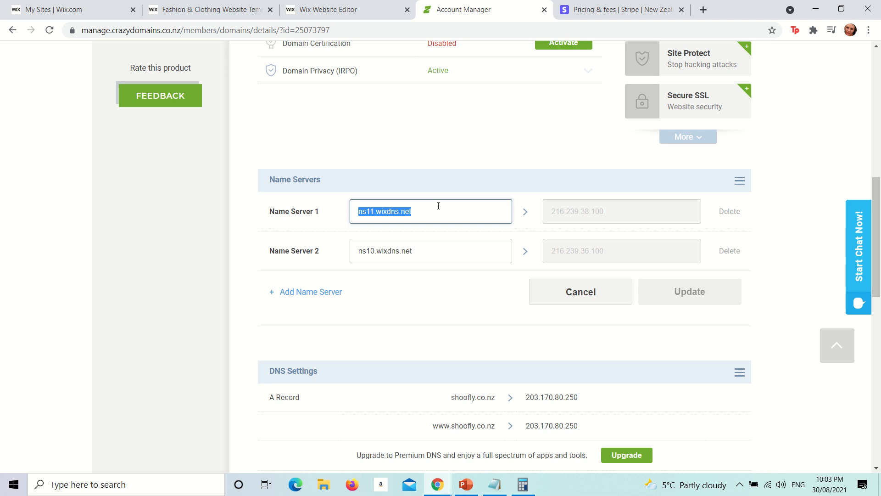
pyautogui.moveTo(432, 250); pyautogui.dragTo(338, 250)
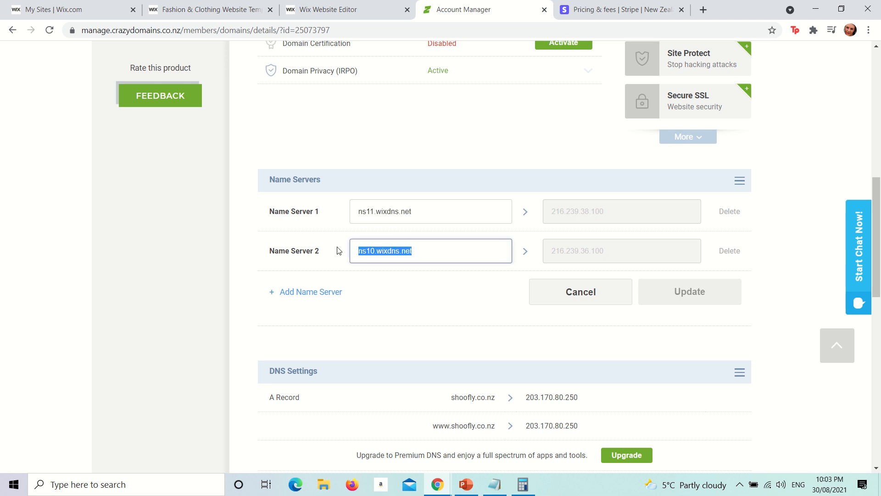
pyautogui.click(418, 211)
# - Close the Crazy Domains page without updating the name servers, and dismiss the publish confirmation in the Wix editor
pyautogui.click(352, 7)
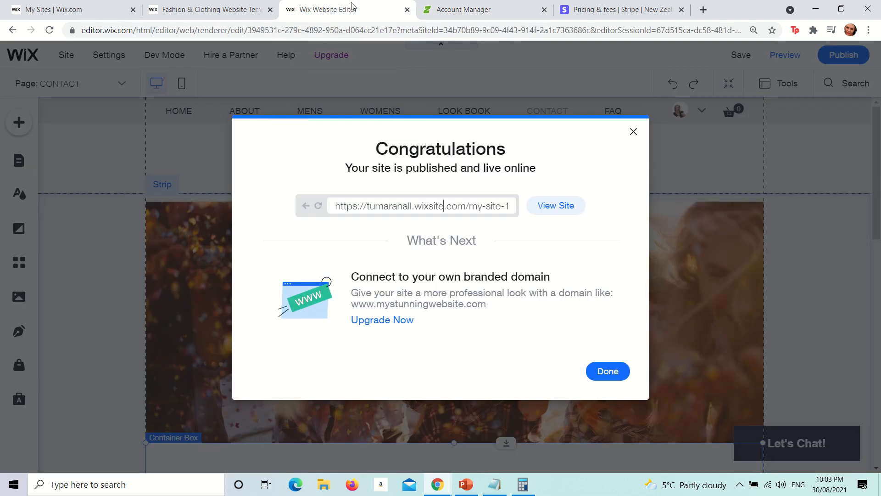
pyautogui.click(456, 8)
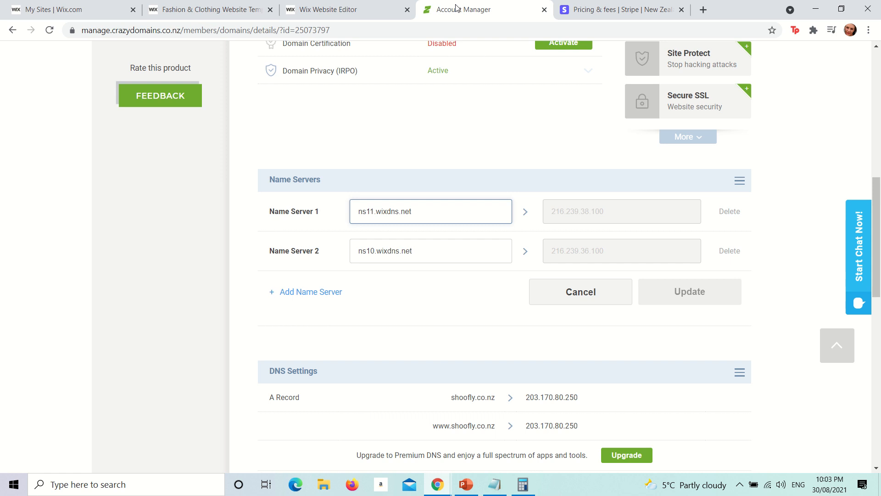
pyautogui.click(544, 10)
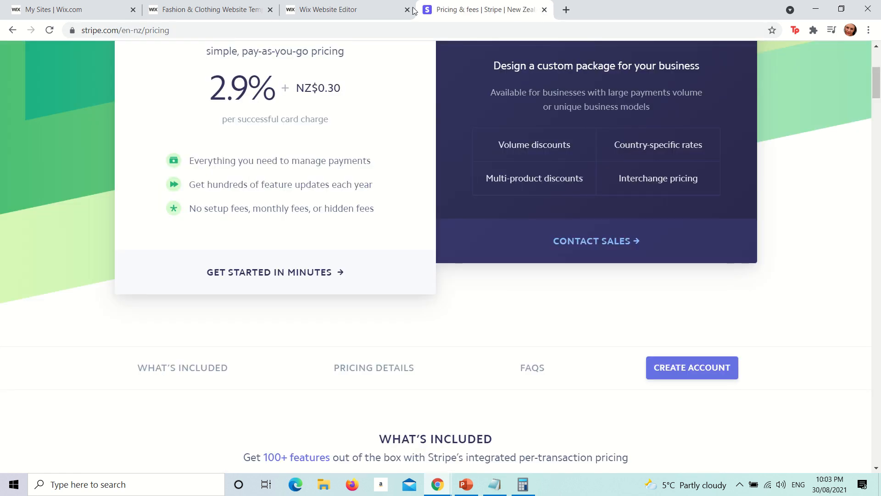
pyautogui.click(361, 9)
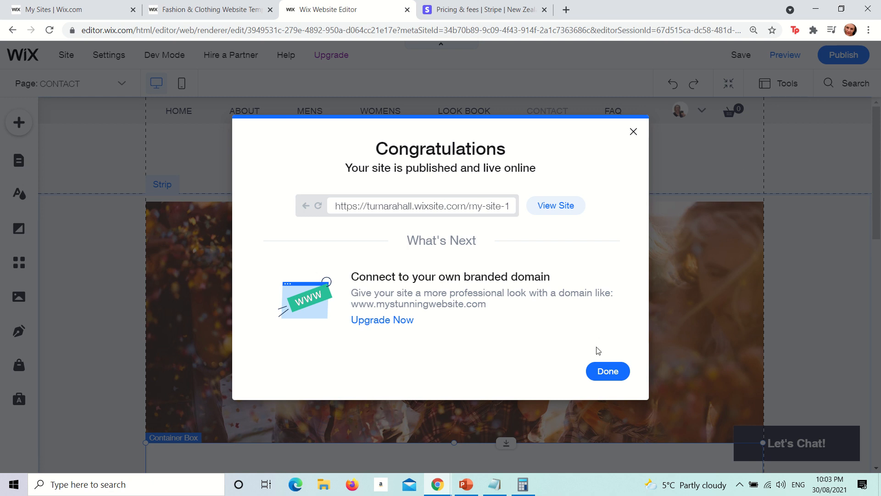
pyautogui.click(611, 370)
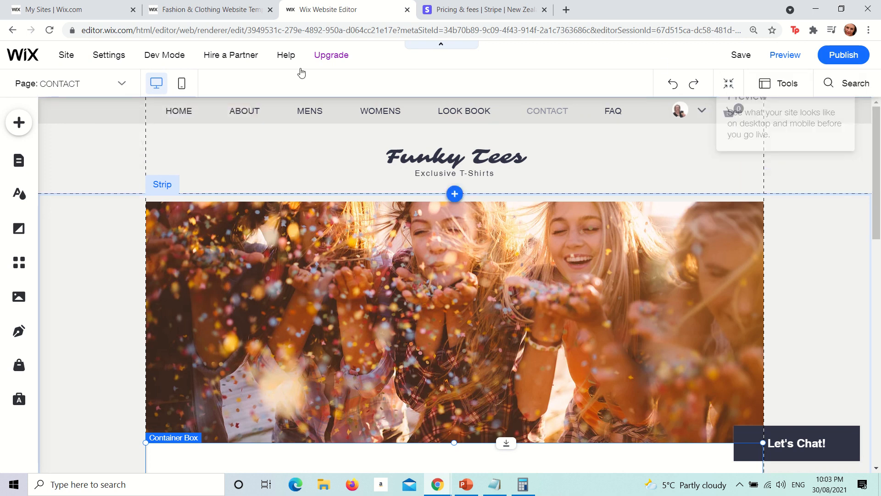
# - Switch to the Notepad notes and delete the "1490 - 43.51 Stripe Fees" line together with its line break
pyautogui.moveTo(76, 57)
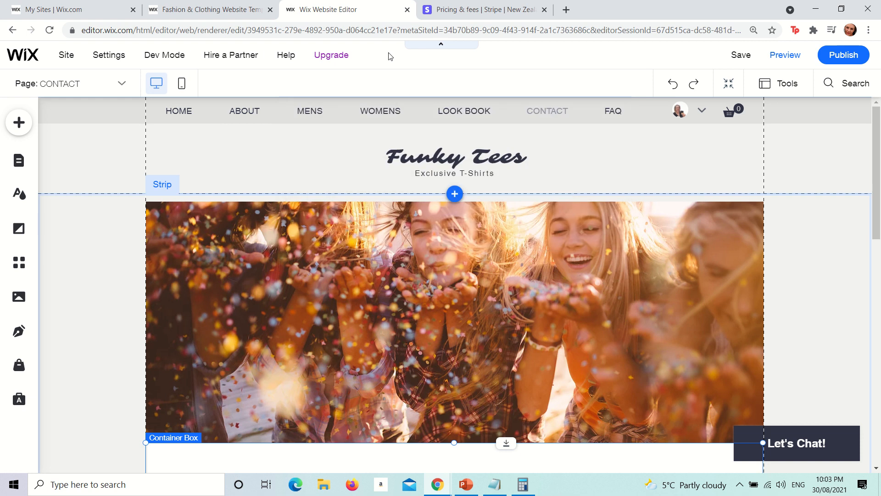
pyautogui.click(508, 491)
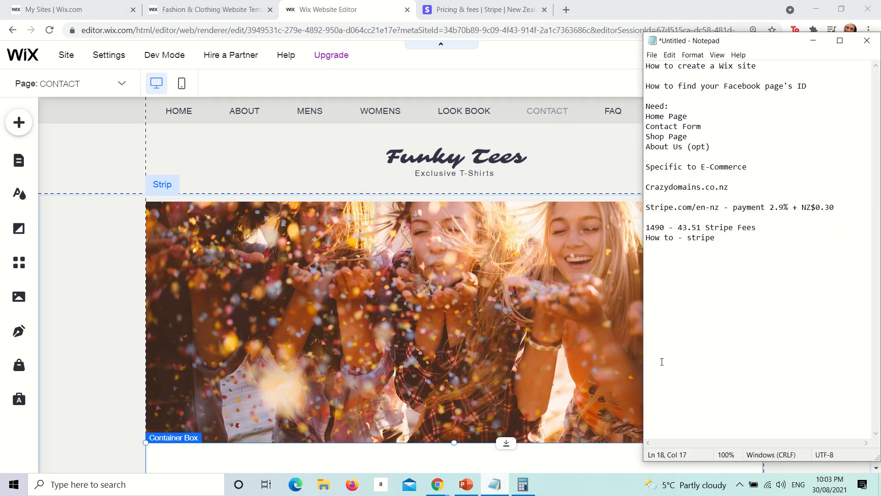
pyautogui.moveTo(783, 256); pyautogui.dragTo(647, 228)
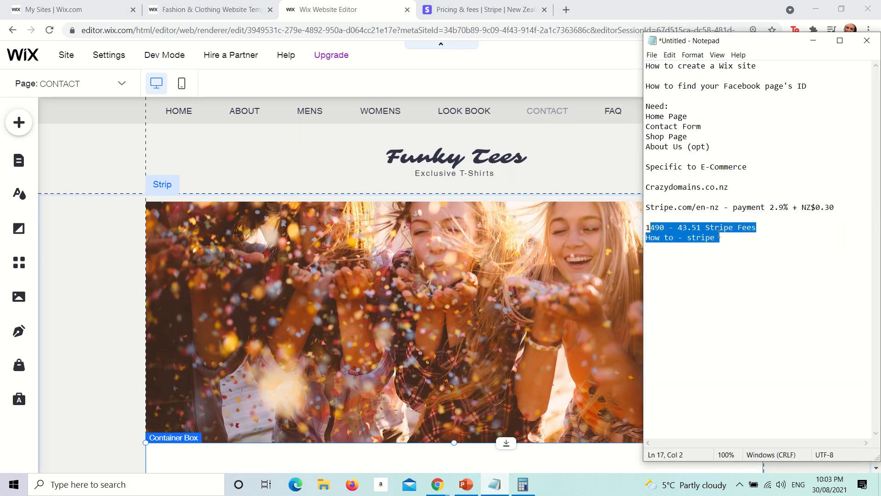
pyautogui.click(751, 235)
pyautogui.moveTo(758, 228); pyautogui.dragTo(647, 228)
pyautogui.press('Delete')
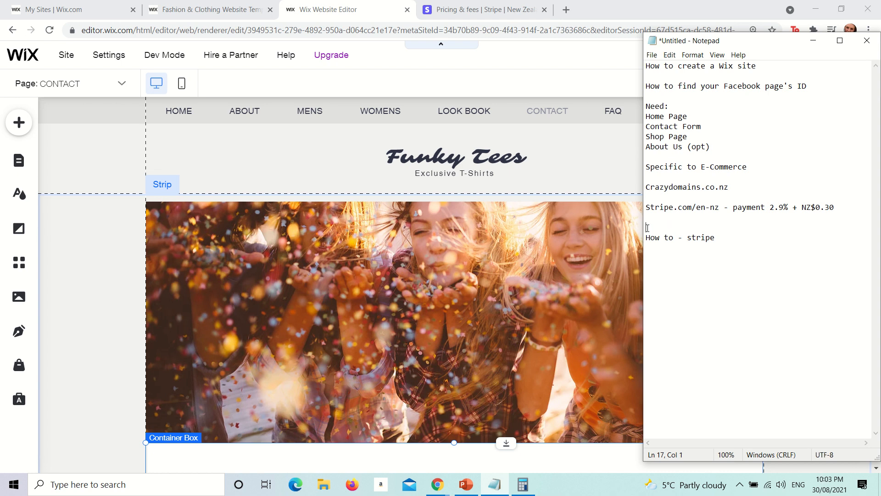
pyautogui.press('Delete')
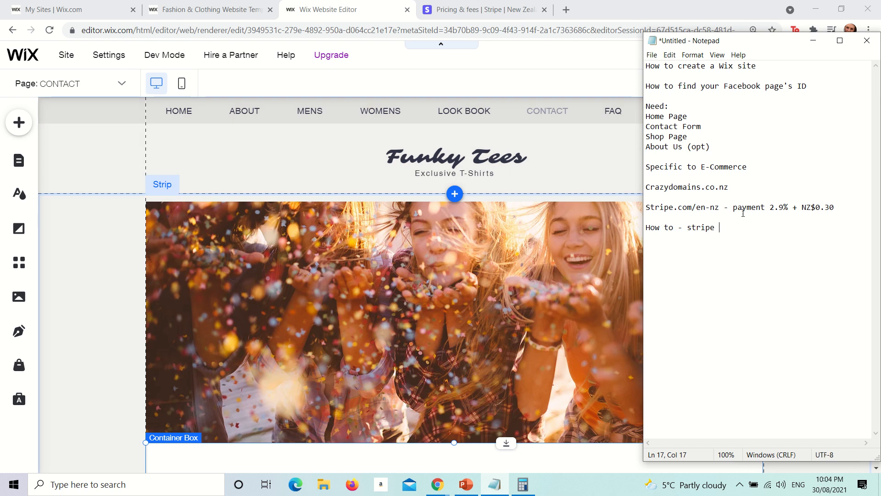
# - Add the line "Like and Subscribe" below "How to - stripe" in the notes, with a blank line between them
pyautogui.press('Return')
pyautogui.press('Return')
pyautogui.write('Like and Subscribe')
pyautogui.press('Return')
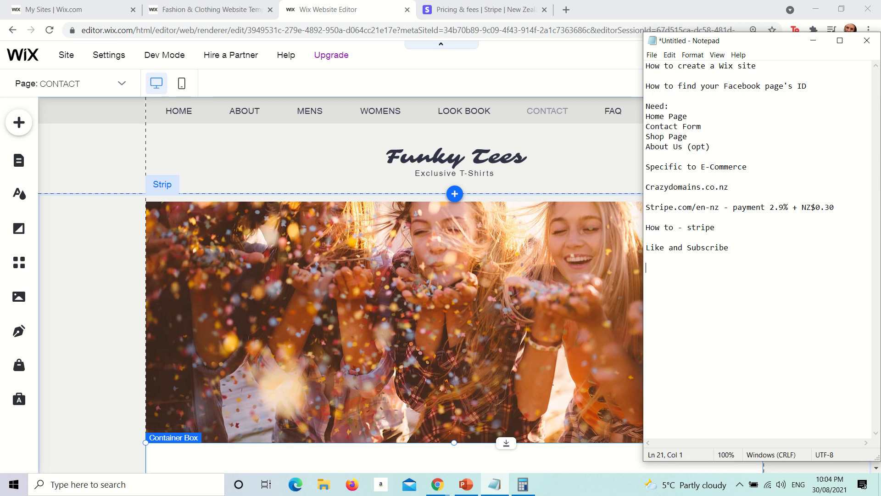